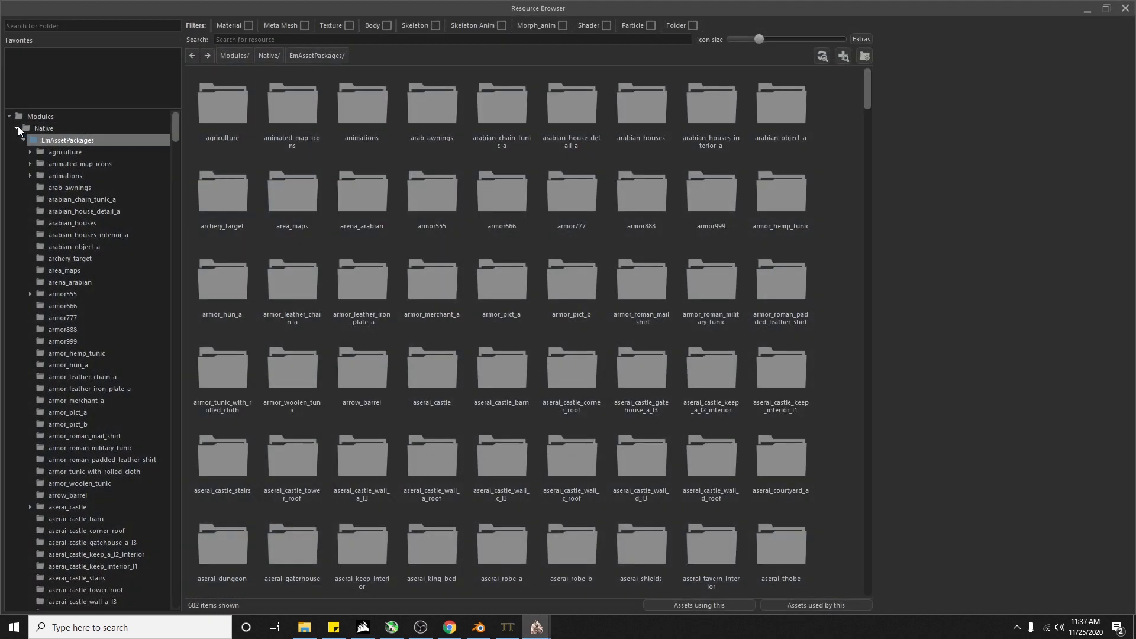
# Step: Search all of the Modules folder for resources matching "body_"
pyautogui.click(18, 128)
pyautogui.click(40, 118)
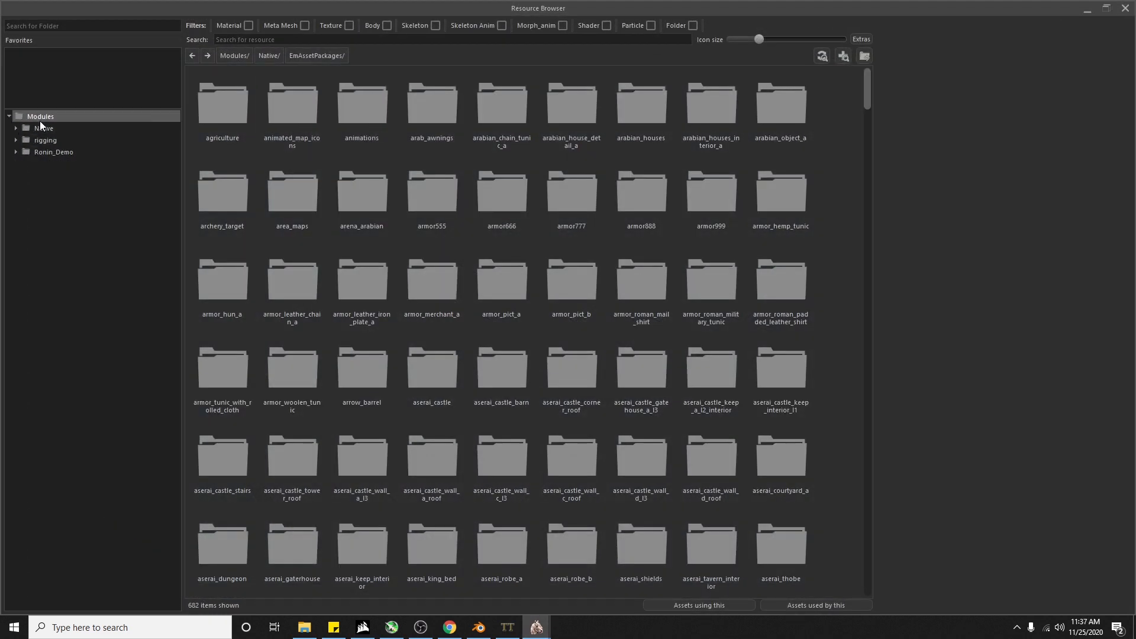
pyautogui.click(346, 41)
pyautogui.write('human_bo')
pyautogui.hotkey('ctrl', 'a')
pyautogui.write('bo')
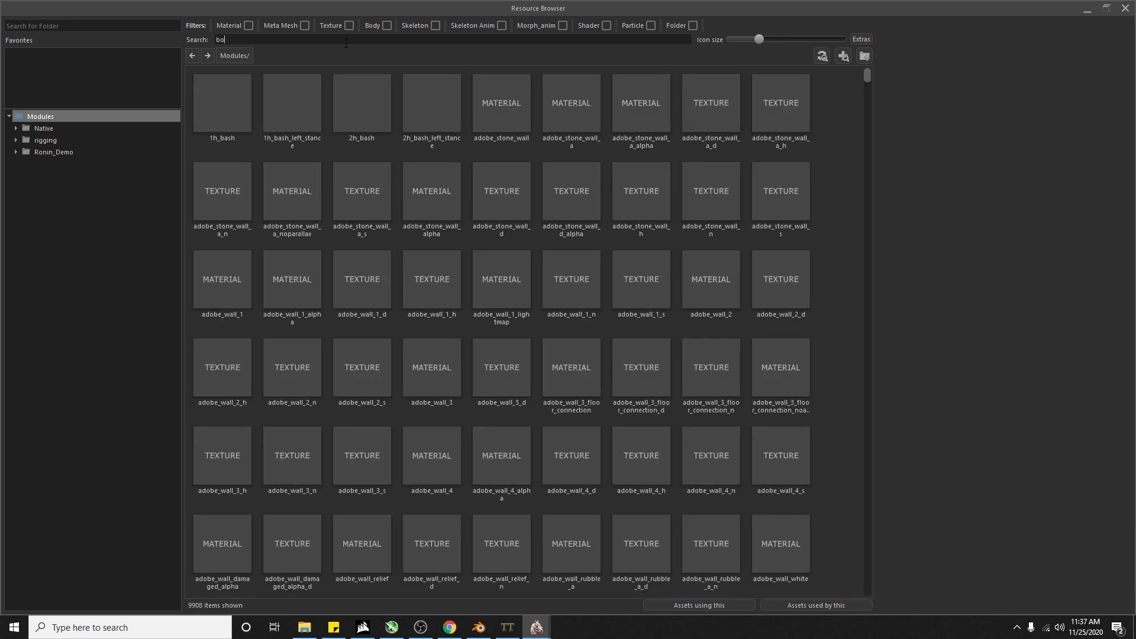
pyautogui.write('dy_')
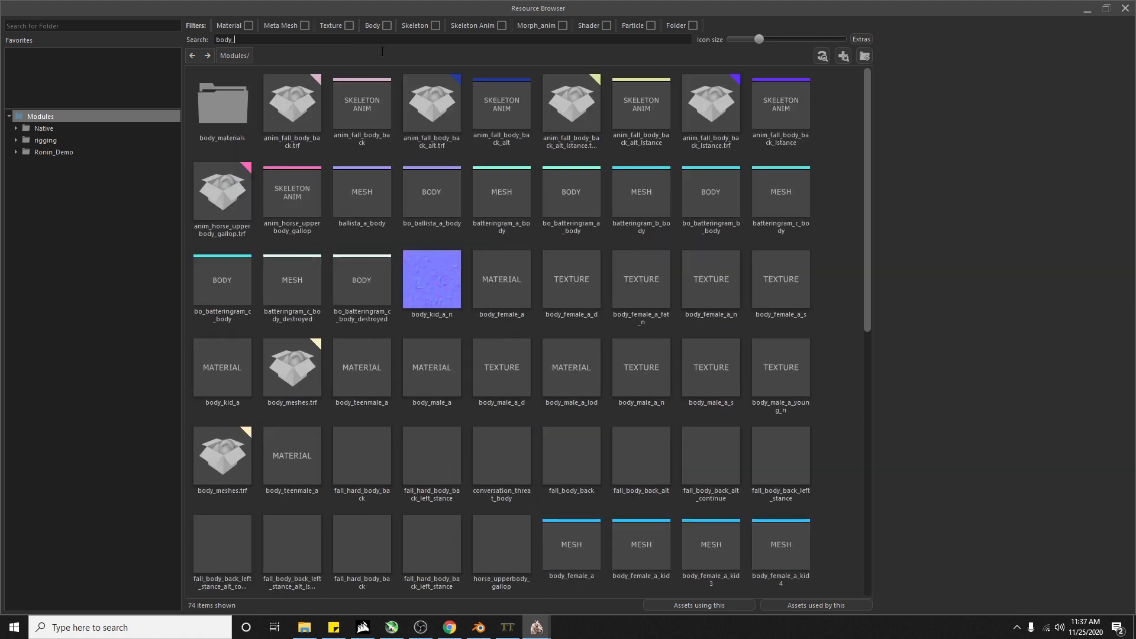
# Step: Select the body_male_a mesh in the search results and go to the folder that contains it
pyautogui.scroll(-1, 609, 329)
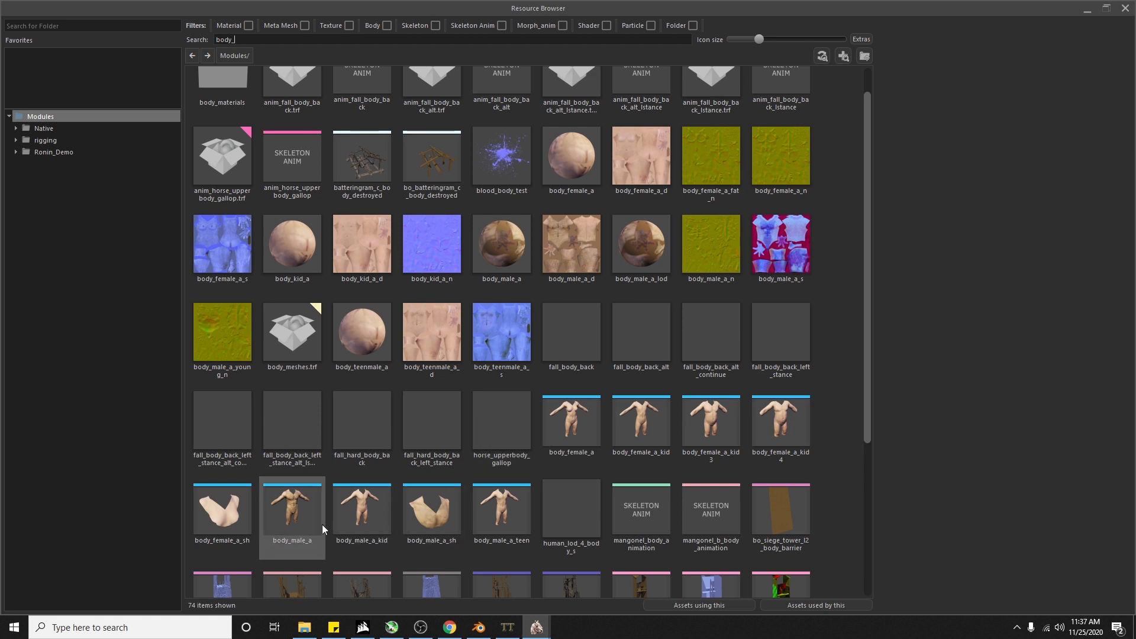
pyautogui.click(290, 526)
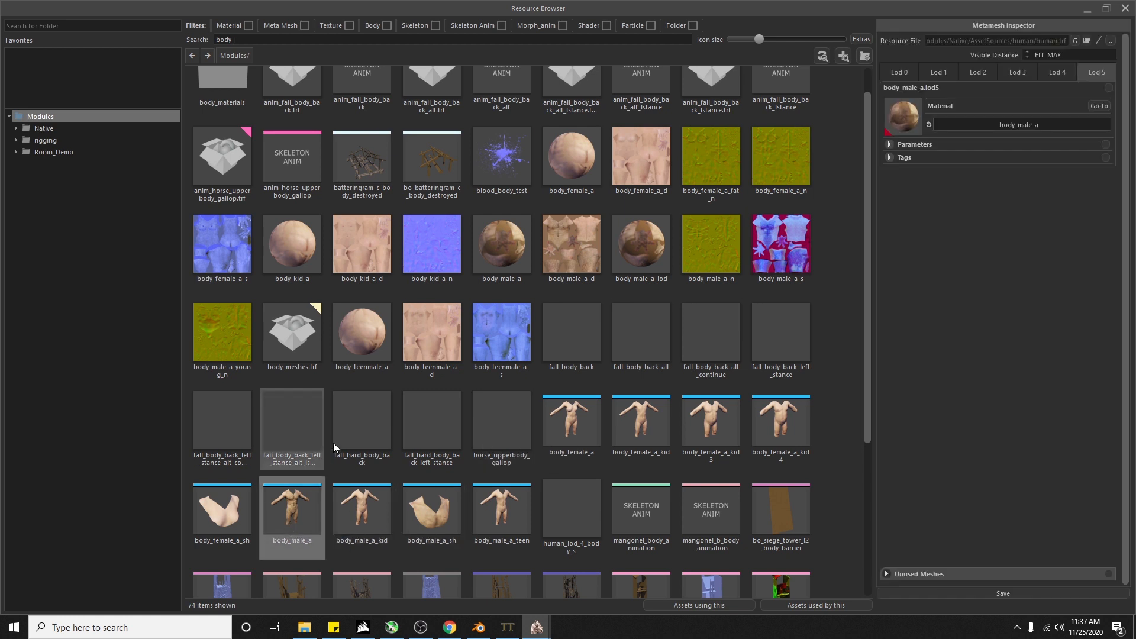
pyautogui.scroll(-1, 379, 422)
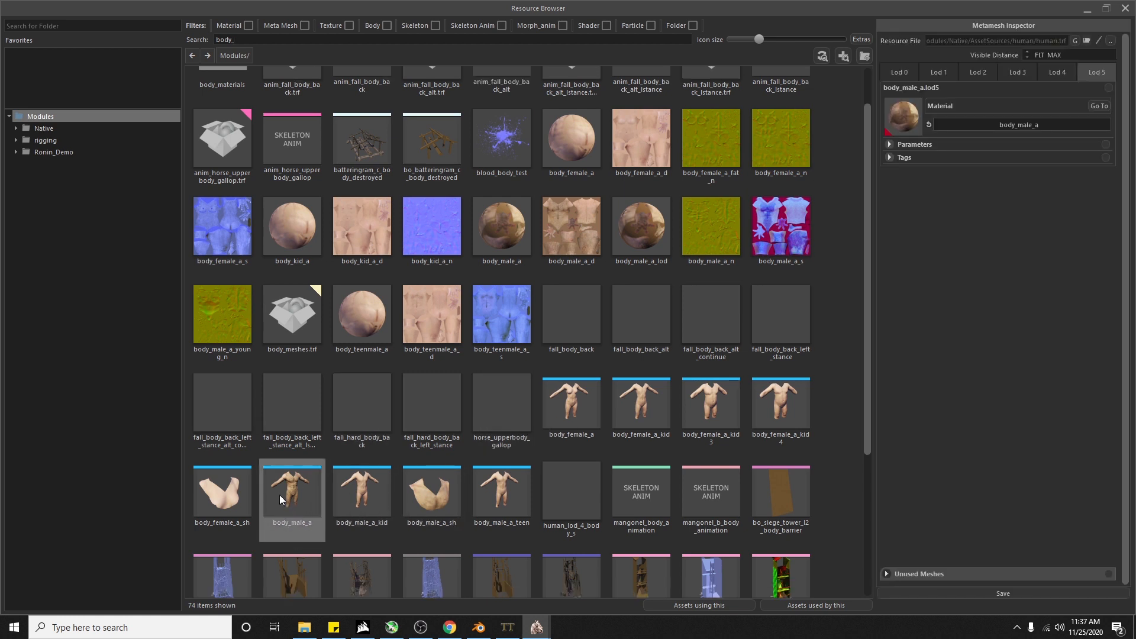
pyautogui.rightClick(283, 498)
pyautogui.click(300, 508)
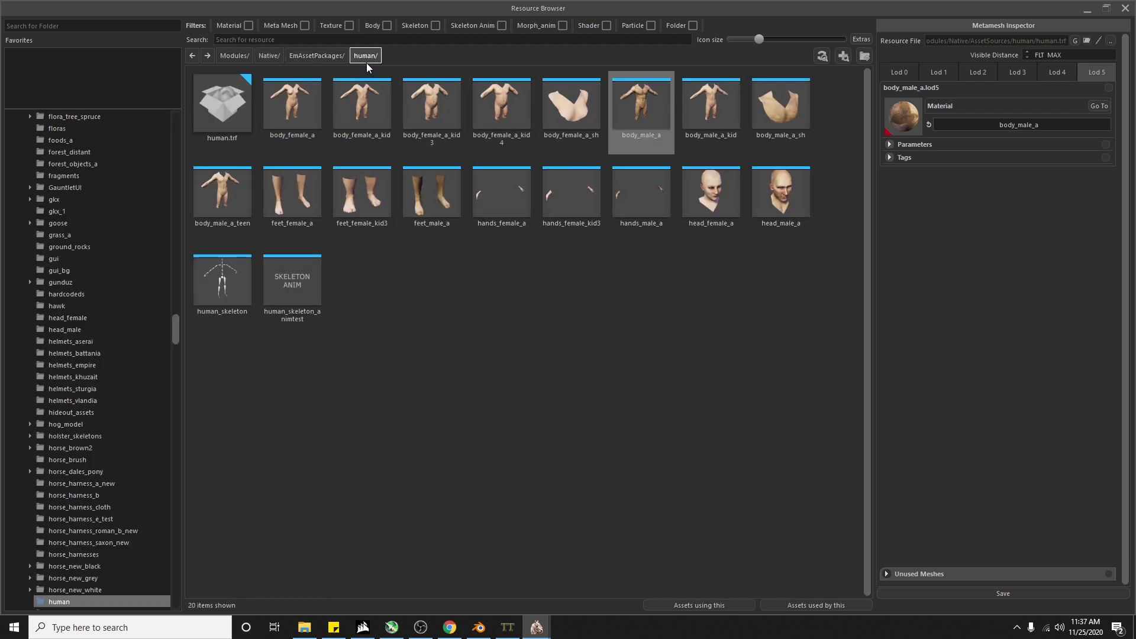
# Step: Switch to TpacTool and load the recent Mount & Blade II Bannerlord Modules\Native\EmAssetPackages folder
pyautogui.click(507, 628)
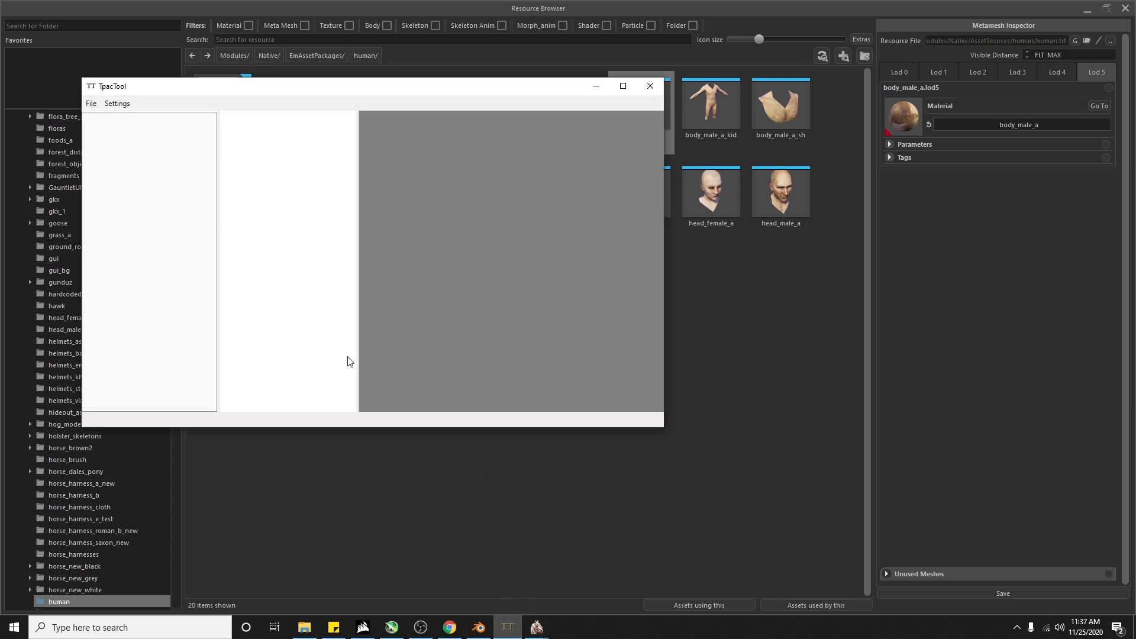
pyautogui.click(86, 107)
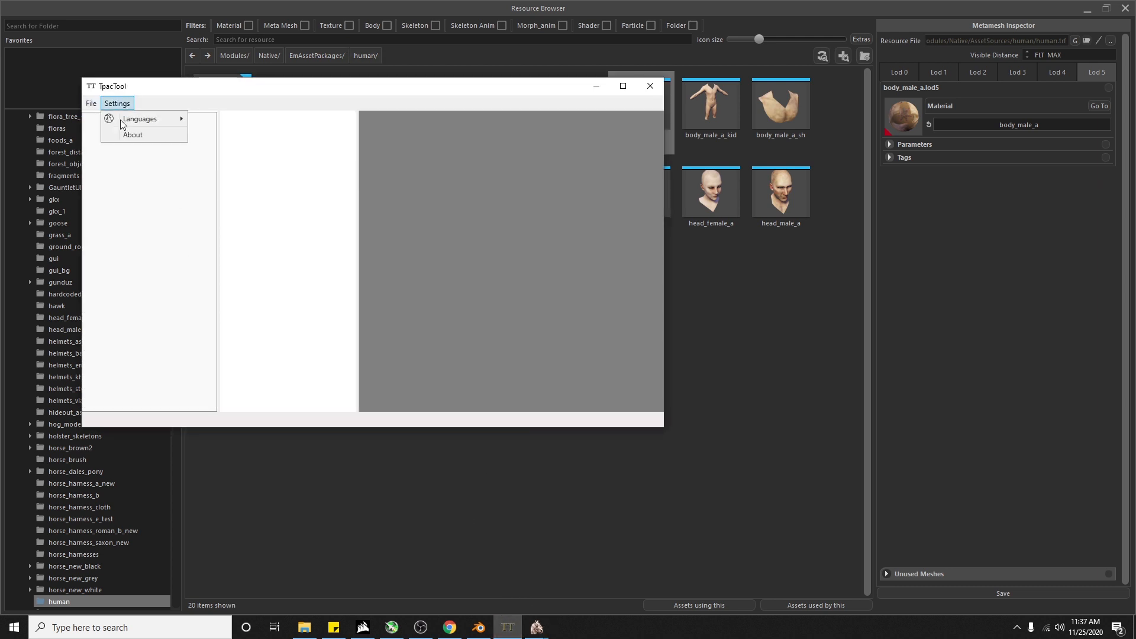
pyautogui.click(91, 105)
pyautogui.click(91, 106)
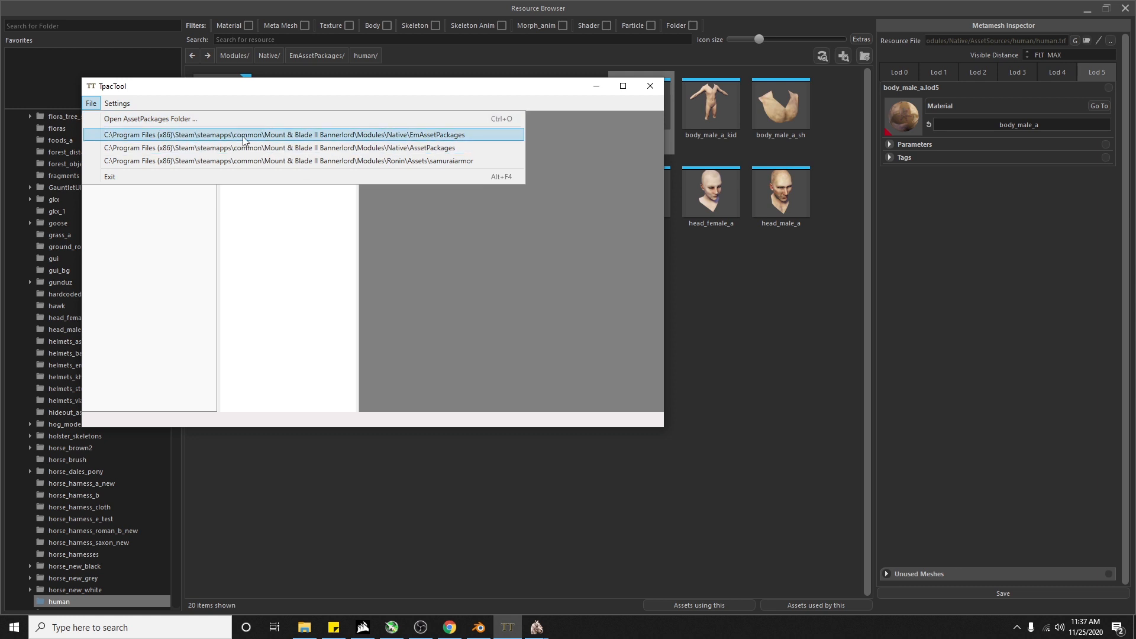
pyautogui.click(418, 140)
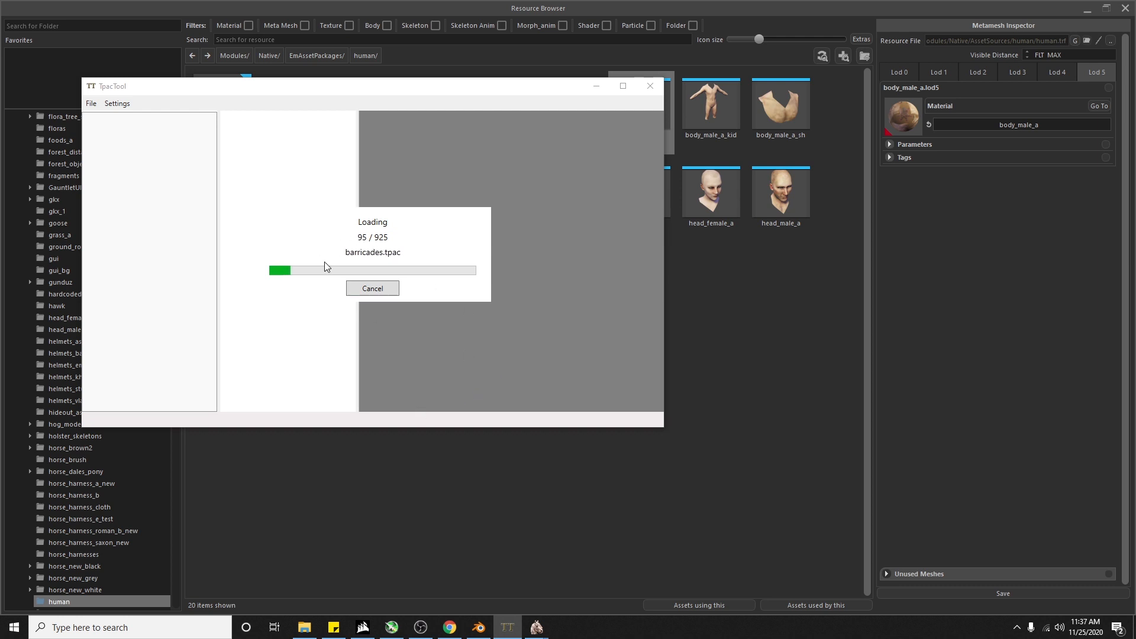
# Step: Close the Resource Browser window
pyautogui.click(819, 324)
pyautogui.click(1125, 9)
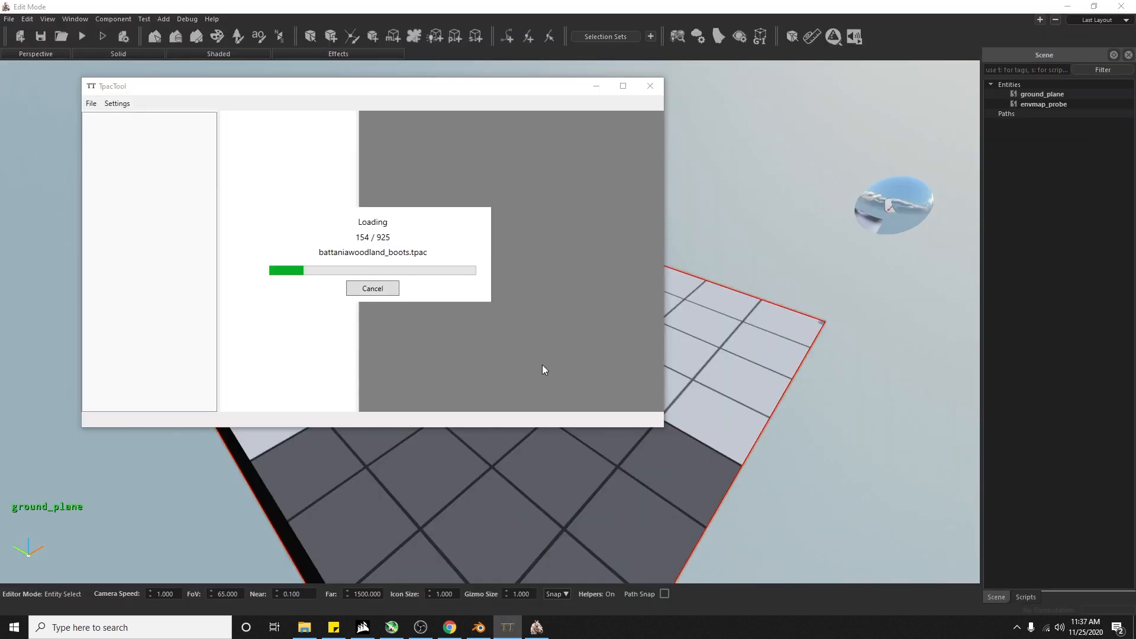
pyautogui.click(789, 278)
# Step: Switch to Blender and add a cube mesh at the scene origin
pyautogui.click(479, 627)
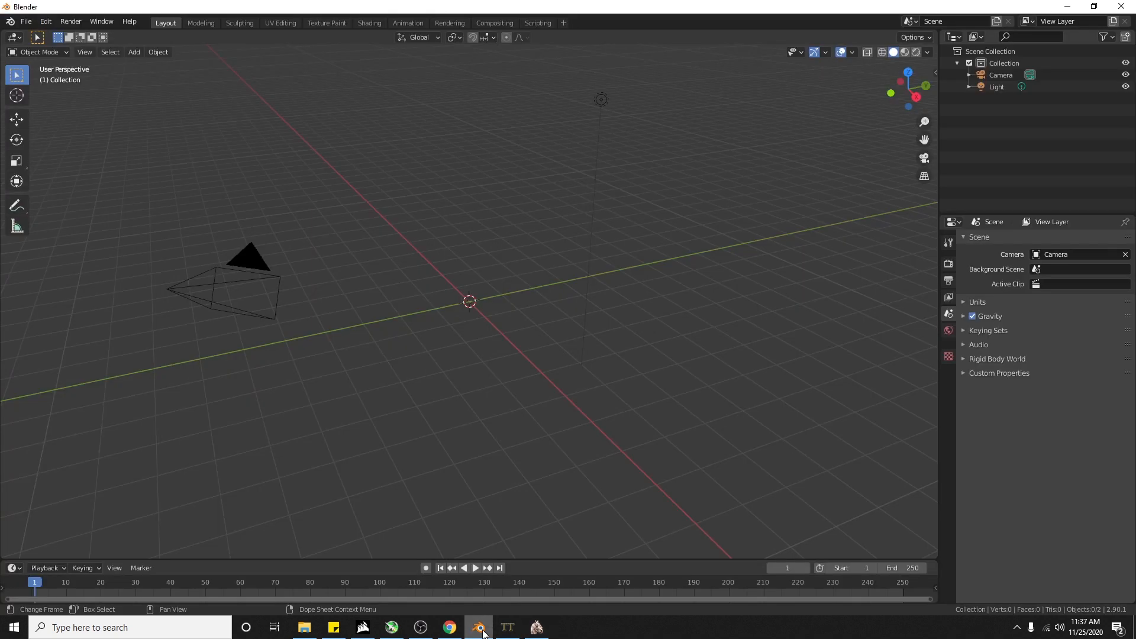
pyautogui.moveTo(458, 314); pyautogui.dragTo(670, 256, button='middle')
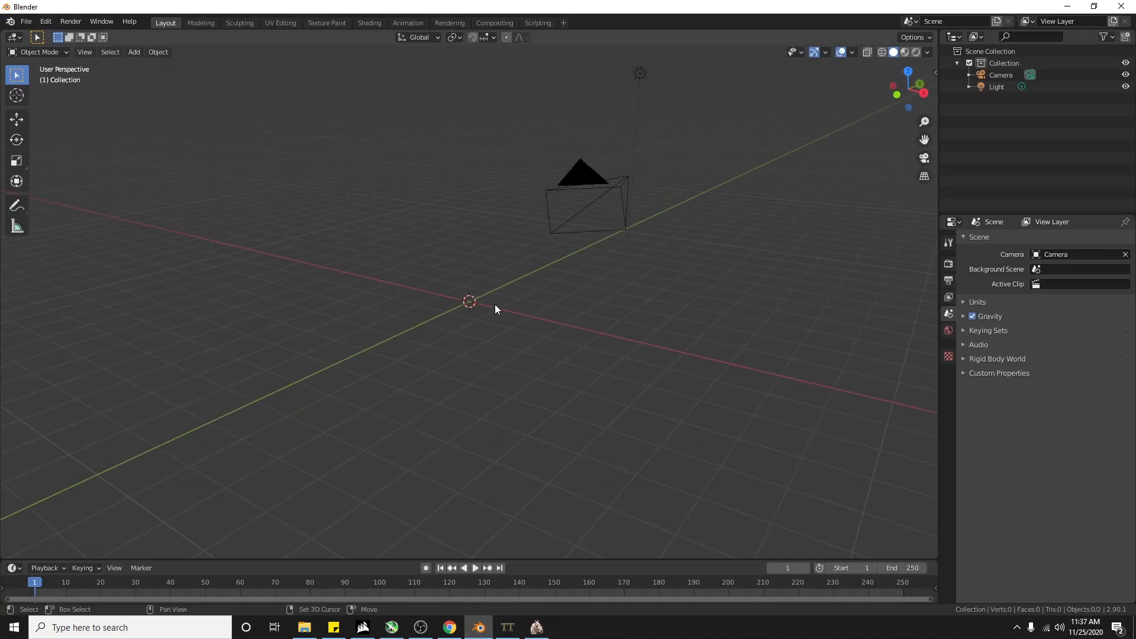
pyautogui.hotkey('shift', 'a')
pyautogui.moveTo(495, 305)
pyautogui.click(576, 316)
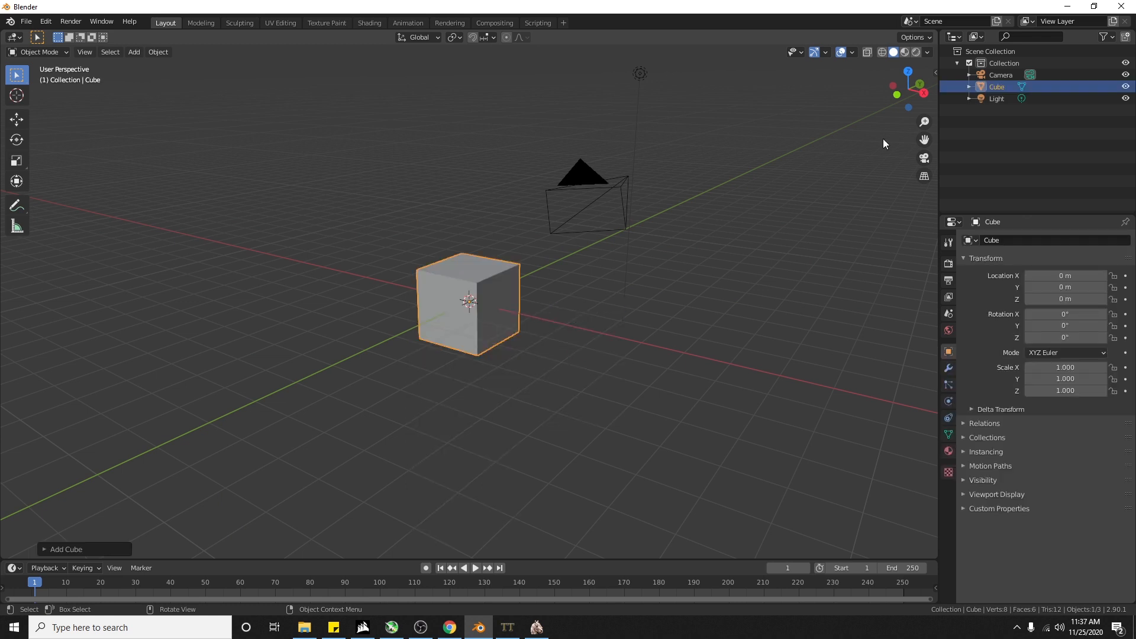
pyautogui.moveTo(726, 200); pyautogui.dragTo(472, 316, button='middle')
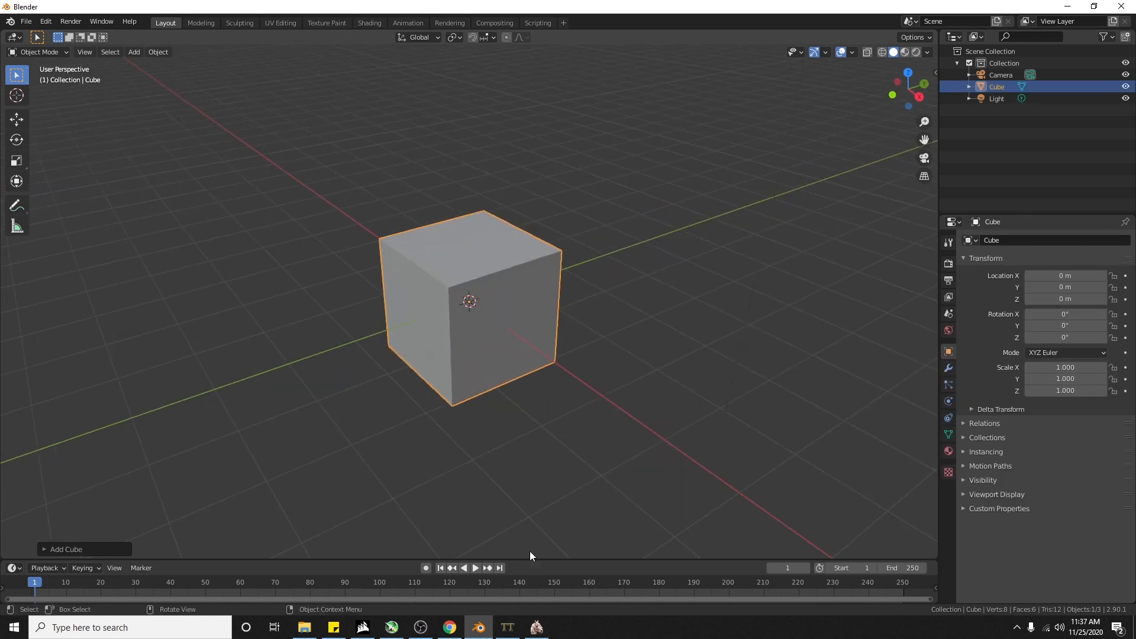
pyautogui.moveTo(474, 477); pyautogui.dragTo(473, 446, button='middle')
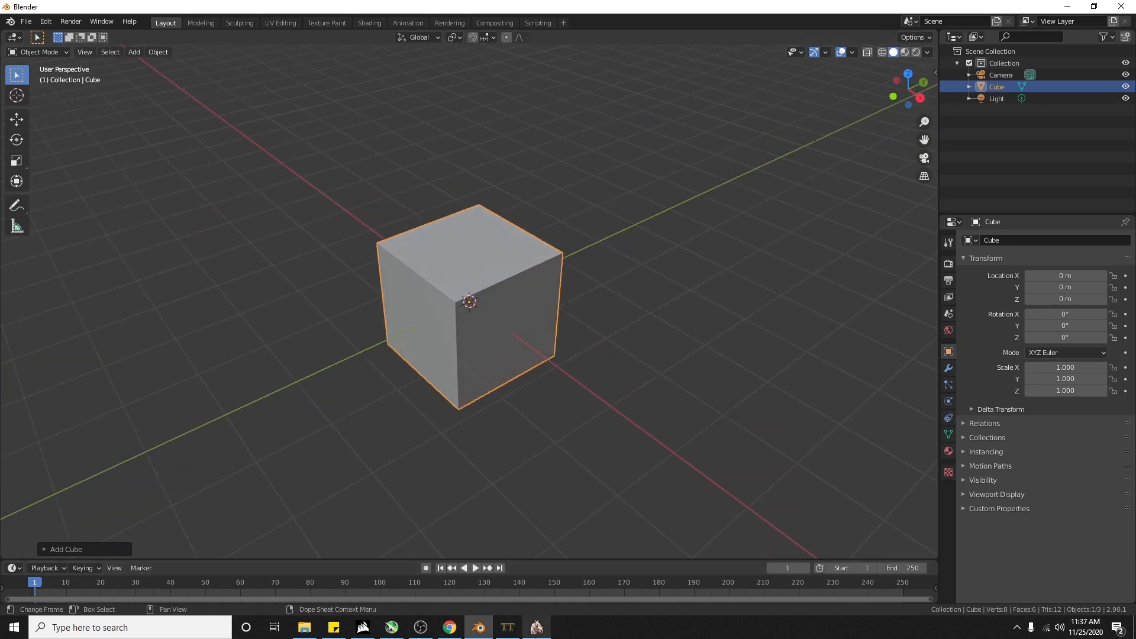
# Step: Switch to TpacTool and check the loading progress of the asset packages
pyautogui.click(534, 628)
pyautogui.click(507, 629)
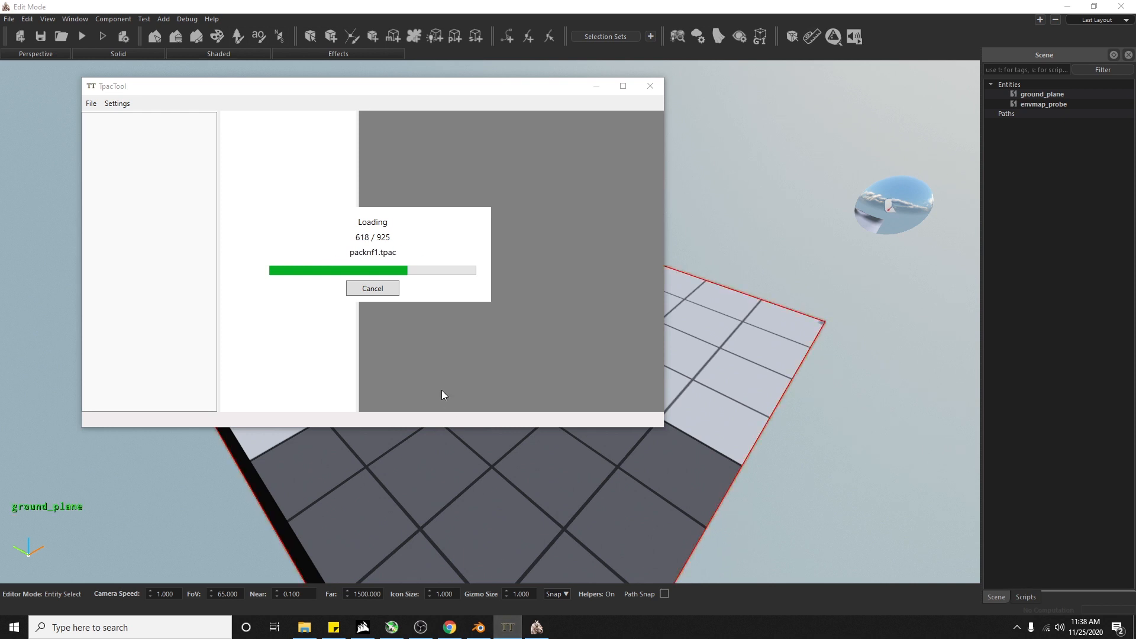
pyautogui.click(551, 627)
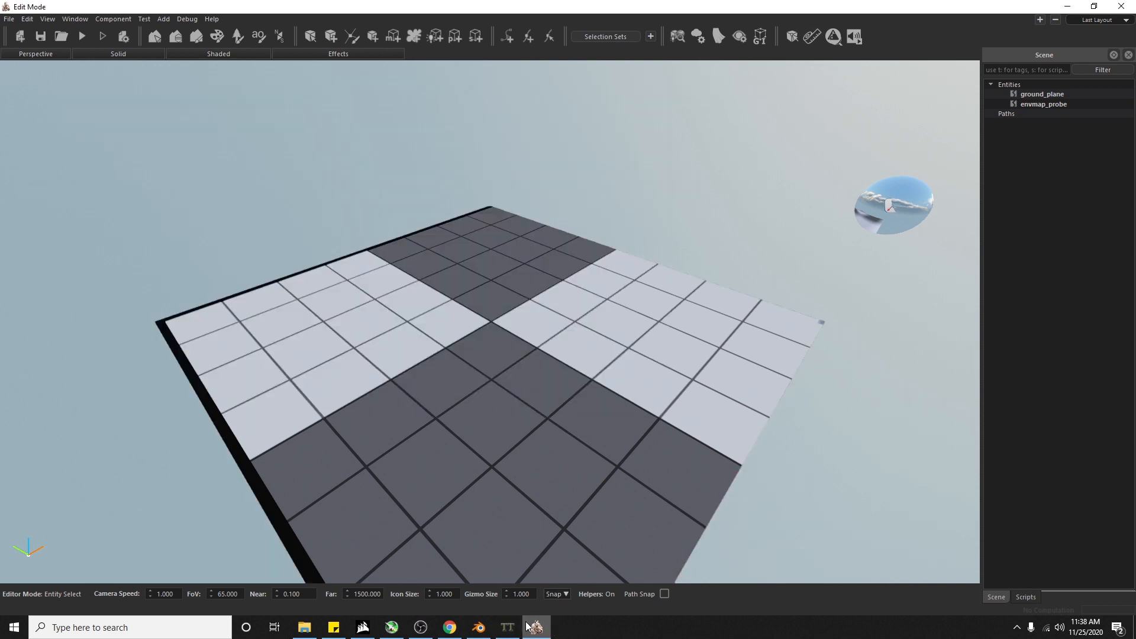
pyautogui.click(480, 629)
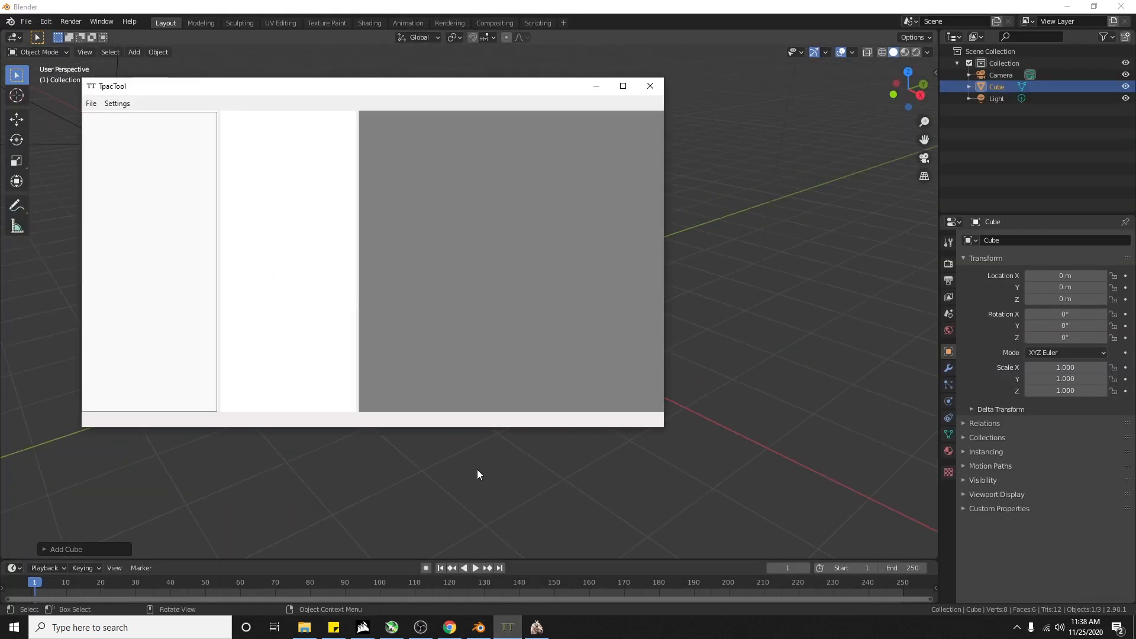
# Step: Expand human.tpac among the model packages and preview the body_male_a model up close
pyautogui.moveTo(211, 140); pyautogui.dragTo(221, 233)
pyautogui.scroll(-2, 176, 301)
pyautogui.scroll(1, 176, 302)
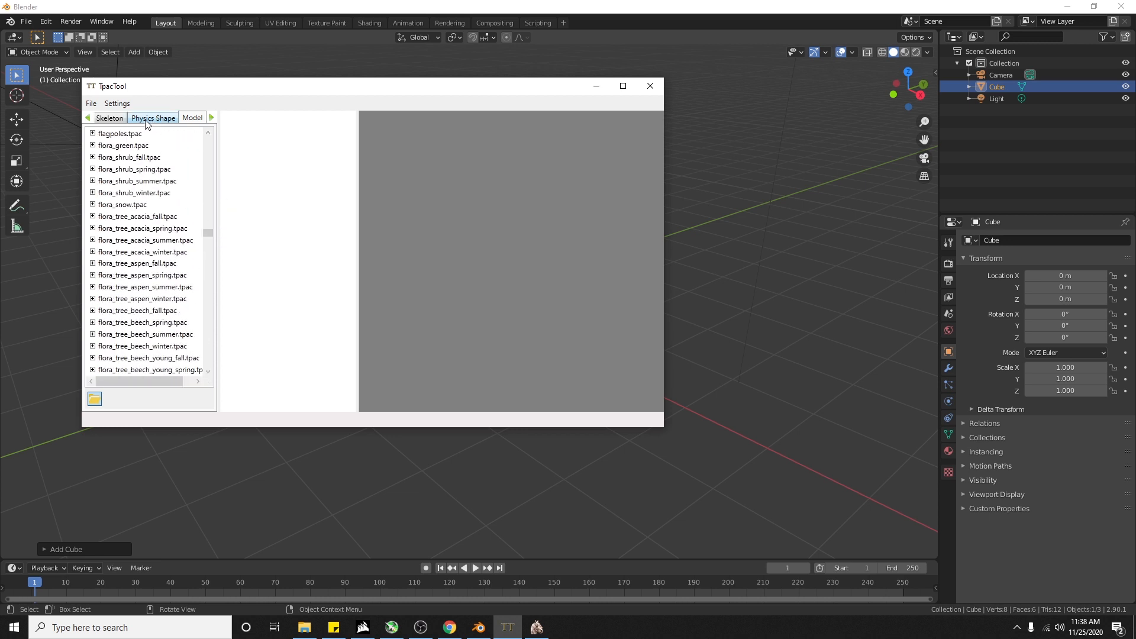
pyautogui.click(110, 119)
pyautogui.click(147, 118)
pyautogui.click(119, 119)
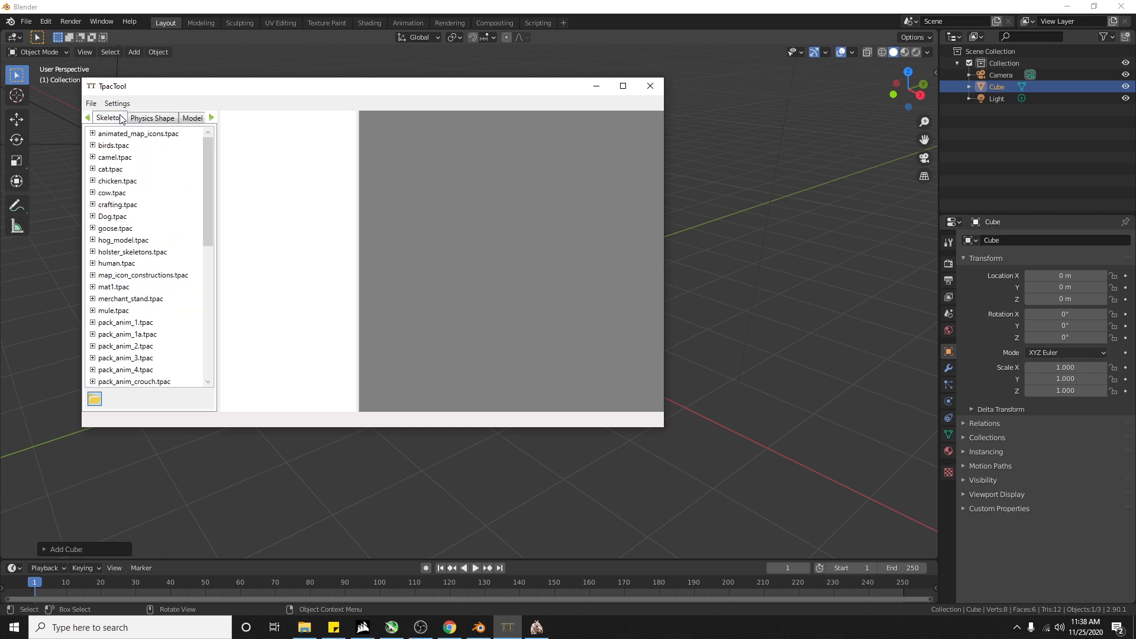
pyautogui.click(193, 118)
pyautogui.moveTo(211, 235); pyautogui.dragTo(211, 257)
pyautogui.scroll(-2, 152, 354)
pyautogui.click(93, 204)
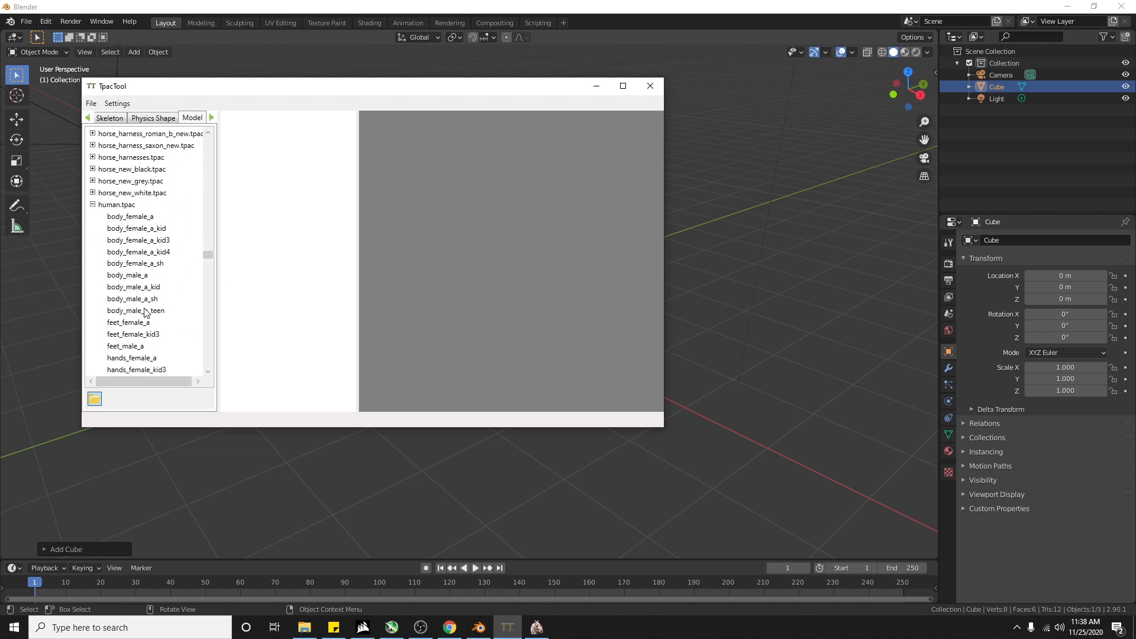
pyautogui.click(132, 278)
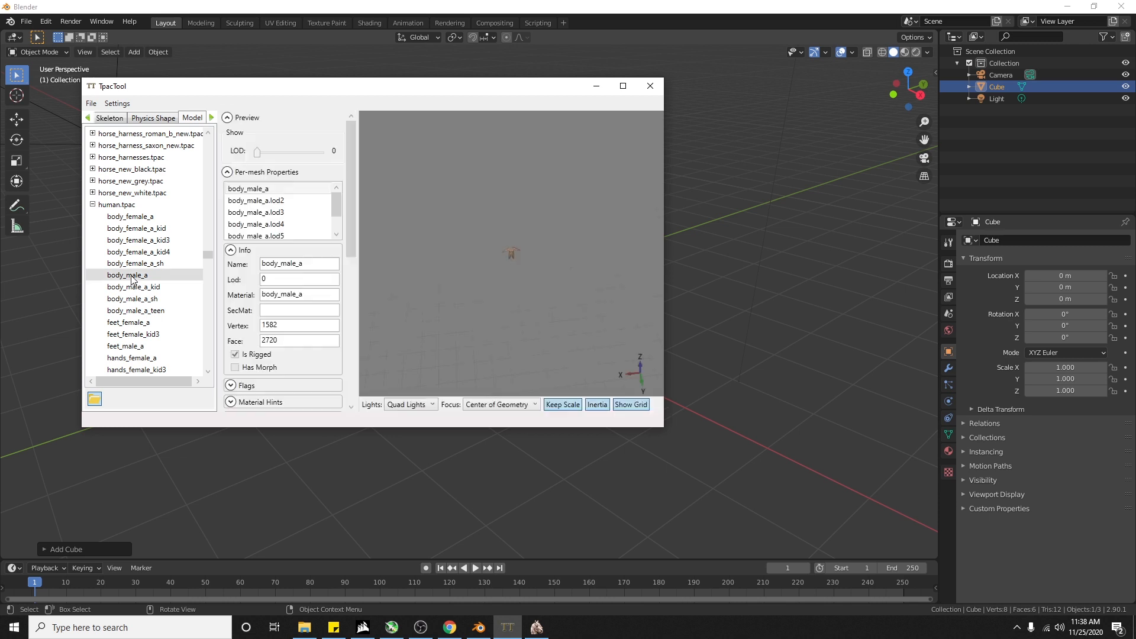
pyautogui.scroll(9, 505, 271)
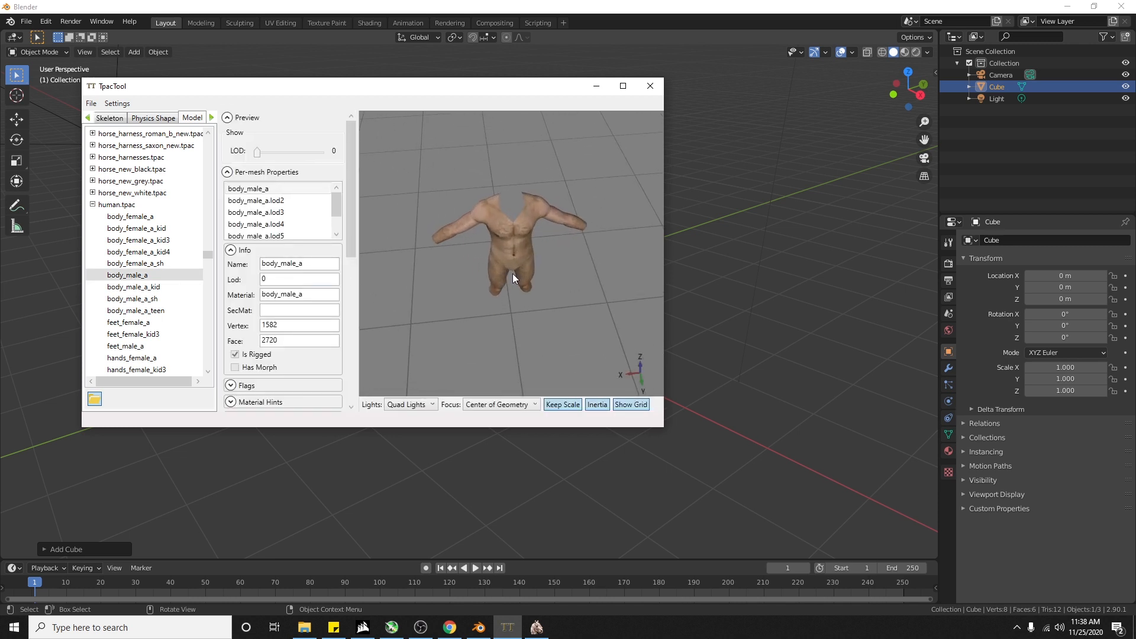
# Step: Set the export type of the body_male_a model to Rigged and review the remaining export options
pyautogui.scroll(-1, 513, 275)
pyautogui.scroll(-5, 332, 290)
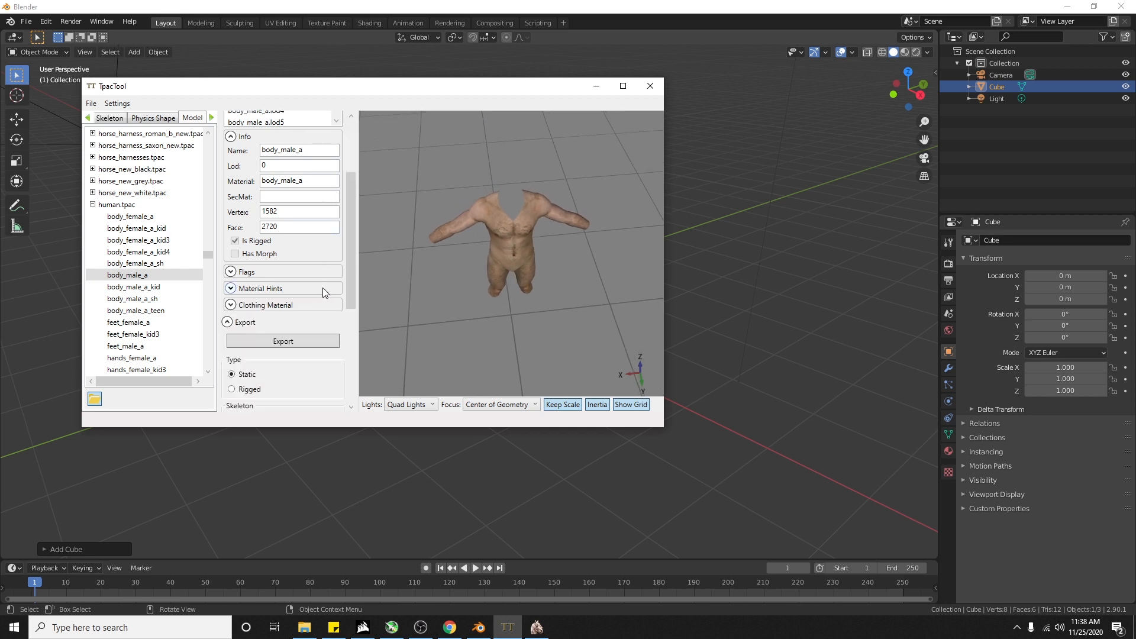
pyautogui.scroll(-2, 288, 289)
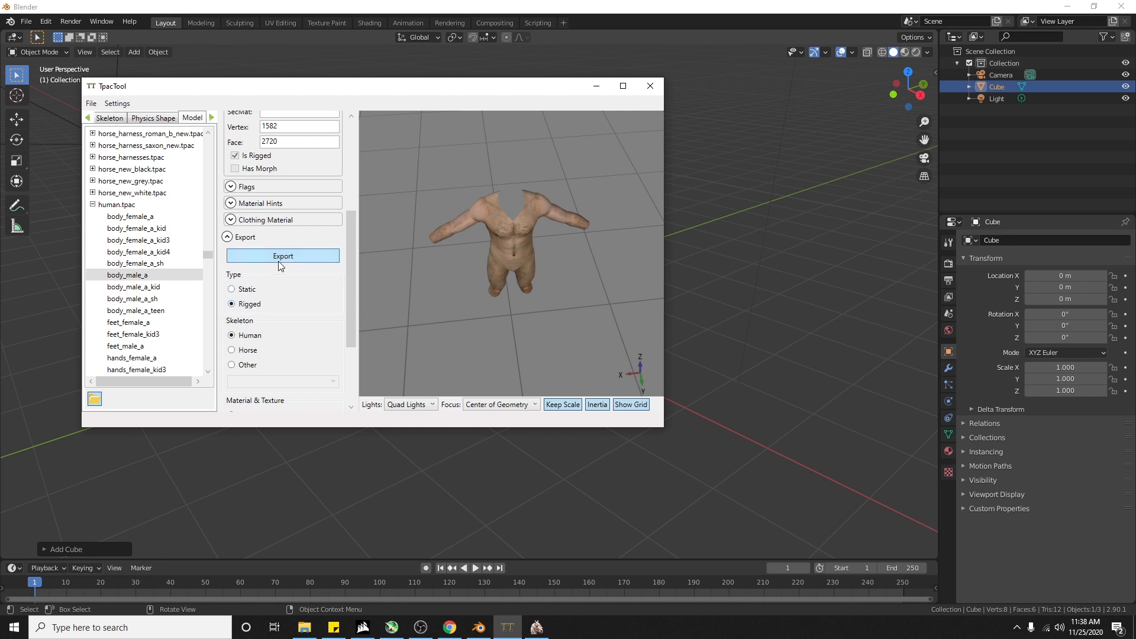
pyautogui.scroll(-1, 306, 299)
pyautogui.scroll(-3, 302, 294)
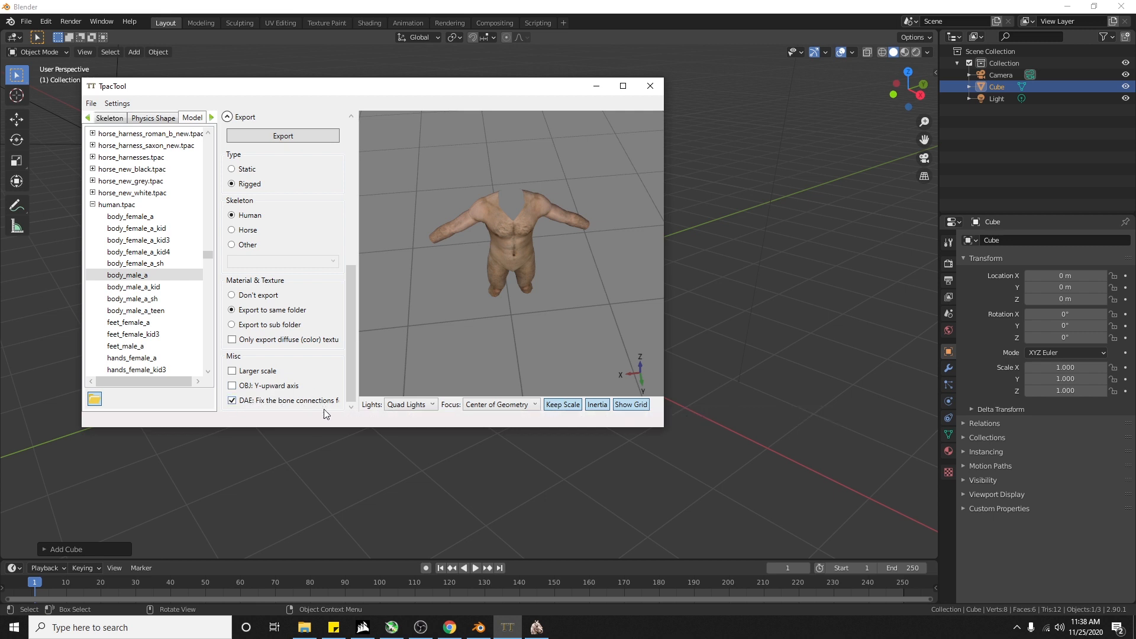
pyautogui.scroll(3, 315, 268)
# Step: Start exporting the model, create a folder named human_body on the Desktop and open it as the destination
pyautogui.click(293, 333)
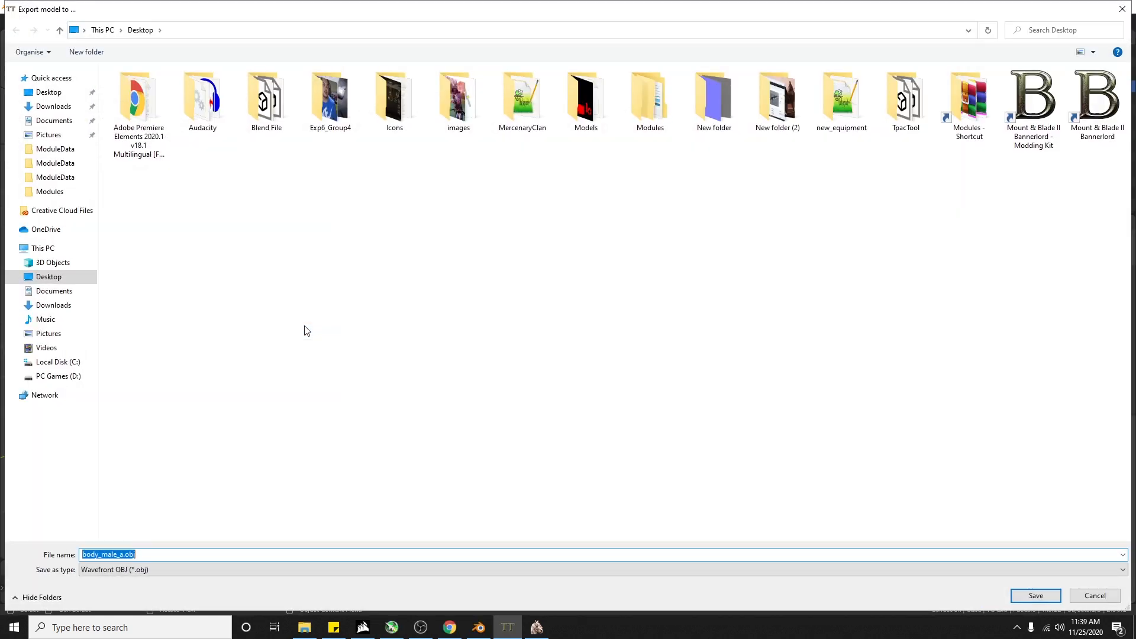
pyautogui.rightClick(331, 326)
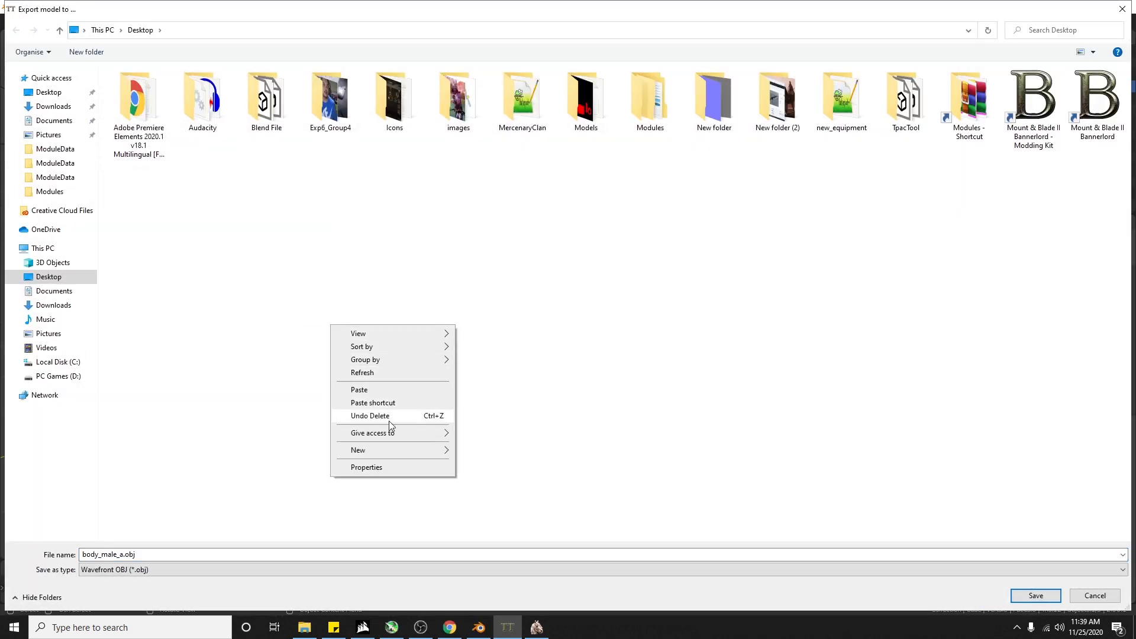
pyautogui.moveTo(393, 452)
pyautogui.click(527, 452)
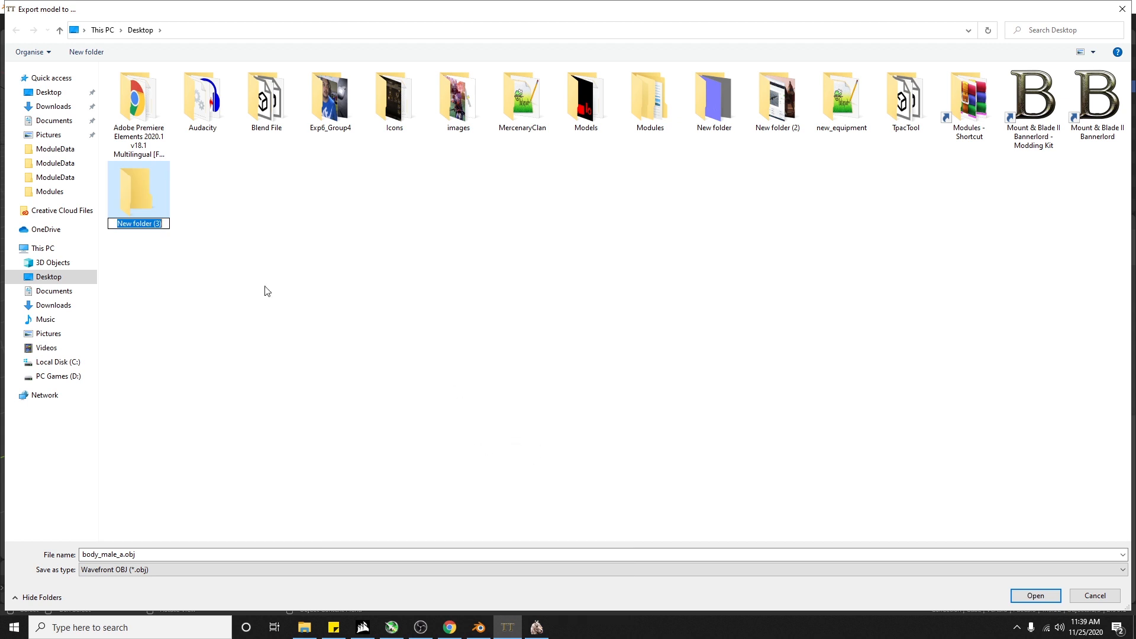
pyautogui.write('human_body')
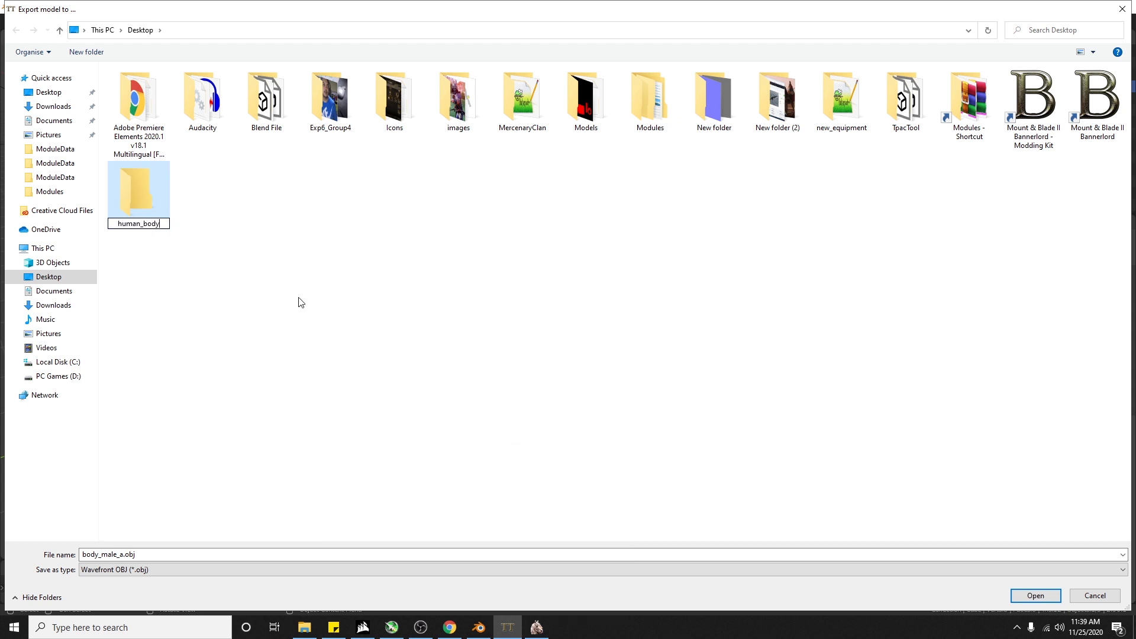
pyautogui.press('Return')
pyautogui.press('Return')
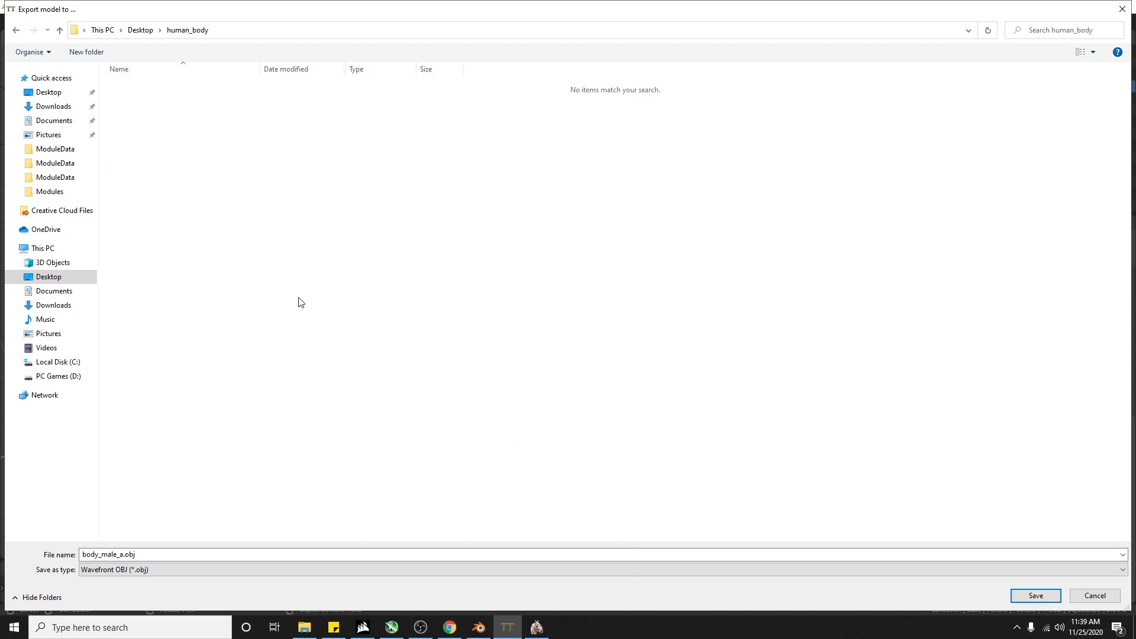
# Step: Set the export format to COLLADA (*.dae) and save the model as body_male_a.dae
pyautogui.click(503, 570)
pyautogui.click(439, 589)
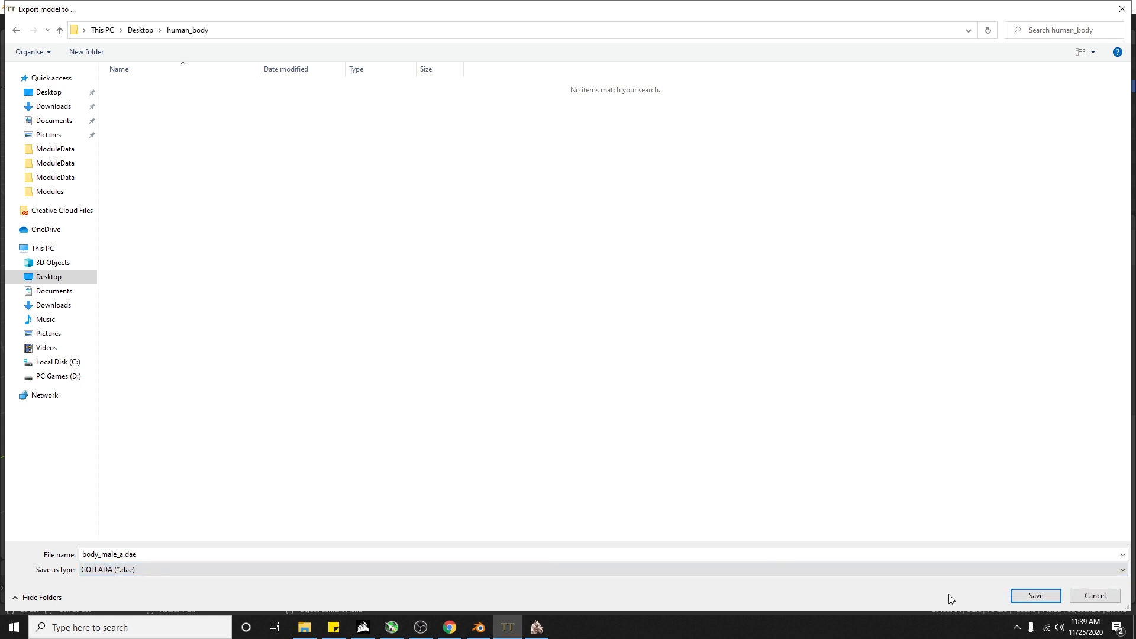
pyautogui.click(1036, 595)
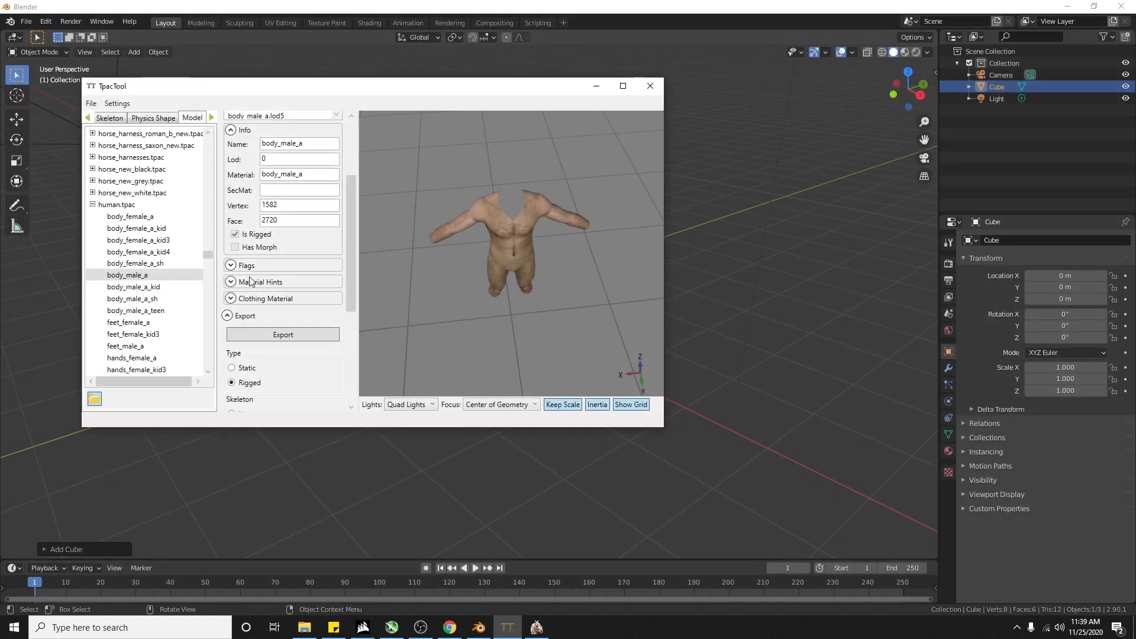
# Step: Preview the body_male_a_teen and body_male_a_kid models in human.tpac
pyautogui.click(167, 263)
pyautogui.click(148, 312)
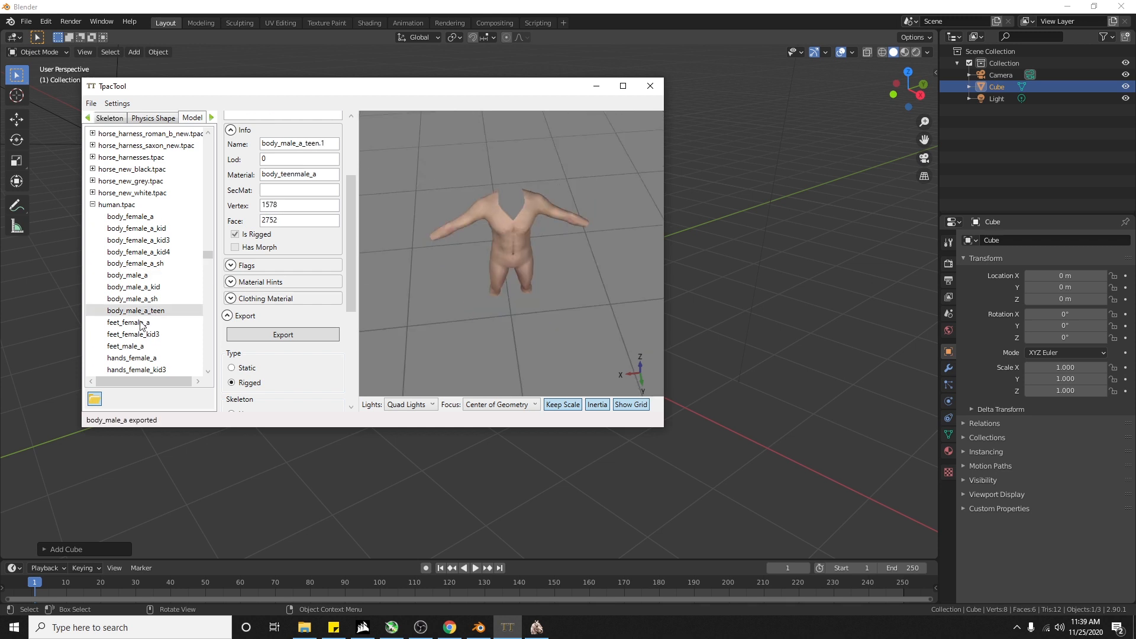
pyautogui.click(146, 286)
pyautogui.scroll(-2, 152, 296)
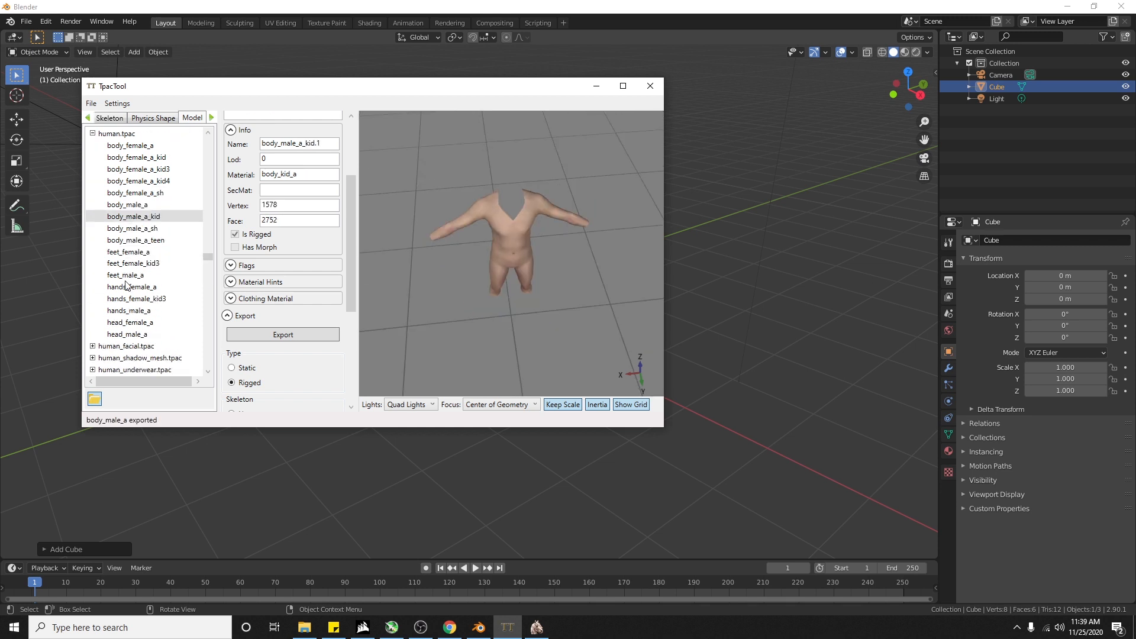
# Step: Export the head_male_a model as a rigged COLLADA file named head_male_a.dae into the human_body folder
pyautogui.click(133, 335)
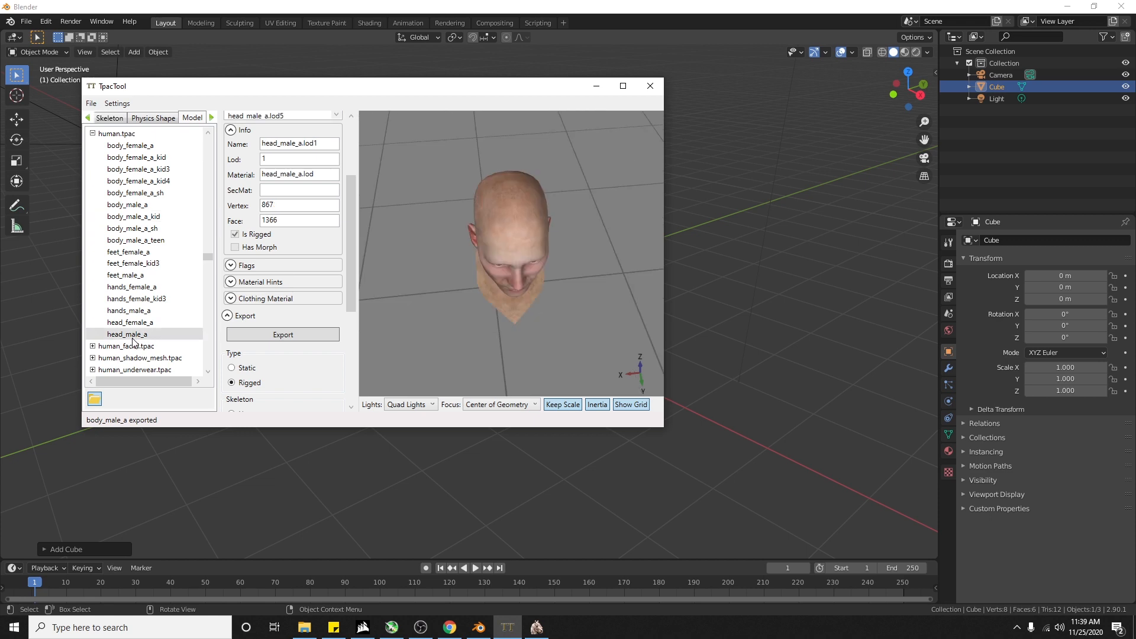
pyautogui.moveTo(452, 240); pyautogui.dragTo(452, 207)
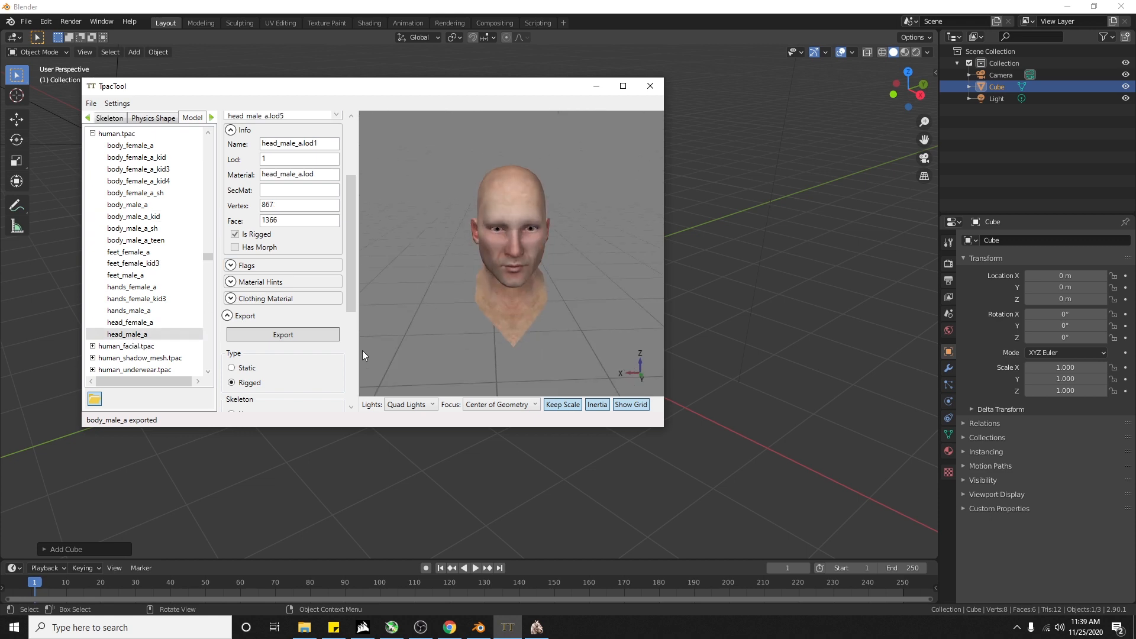
pyautogui.scroll(-3, 308, 292)
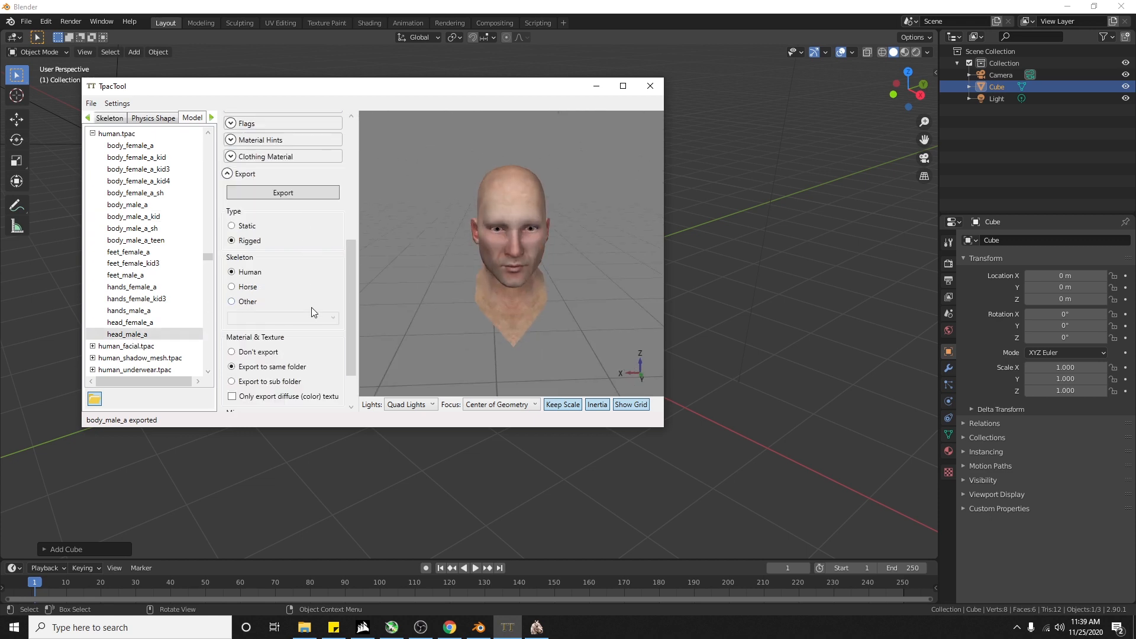
pyautogui.click(287, 195)
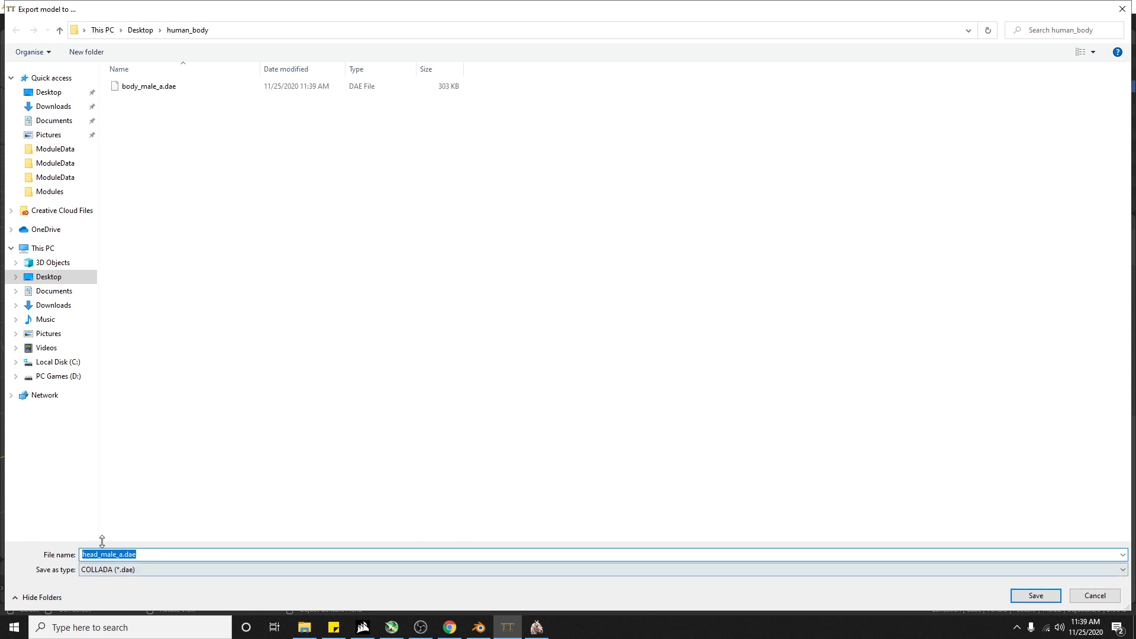
pyautogui.click(1058, 598)
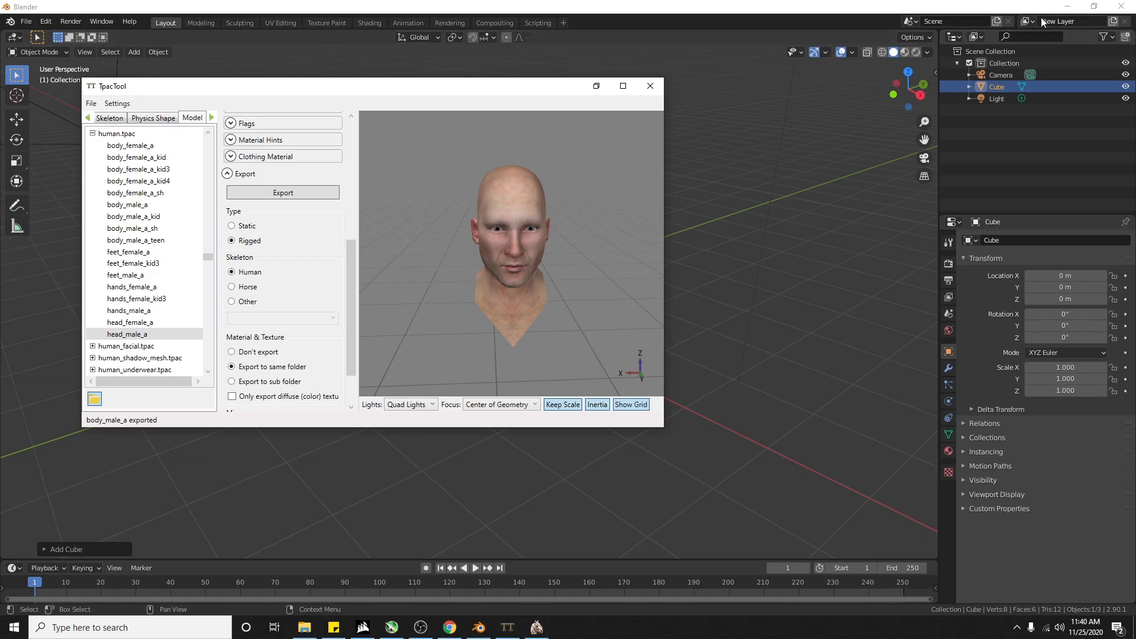
# Step: Open the human_body folder on the Desktop and check the exported model and texture files
pyautogui.click(1057, 8)
pyautogui.press('super+d')
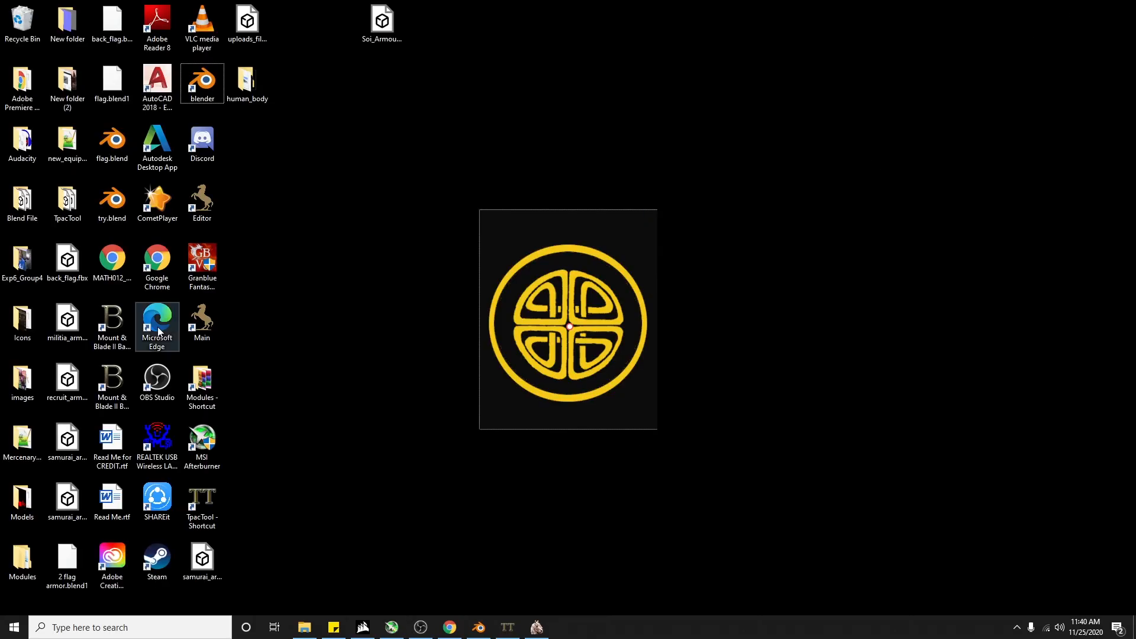
pyautogui.doubleClick(246, 82)
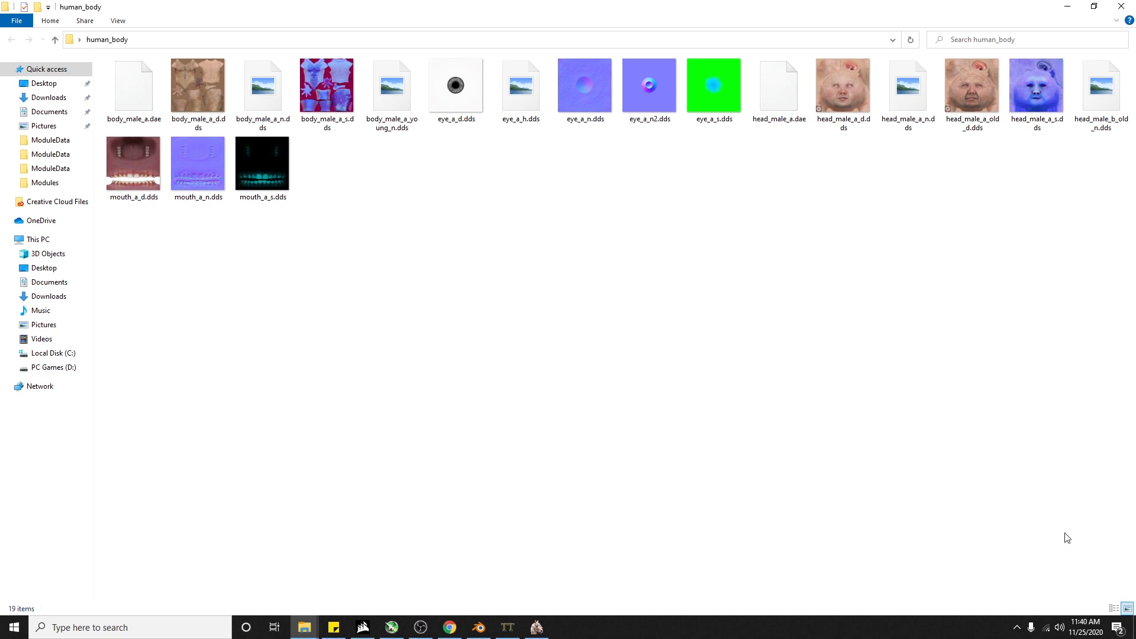
pyautogui.click(1135, 634)
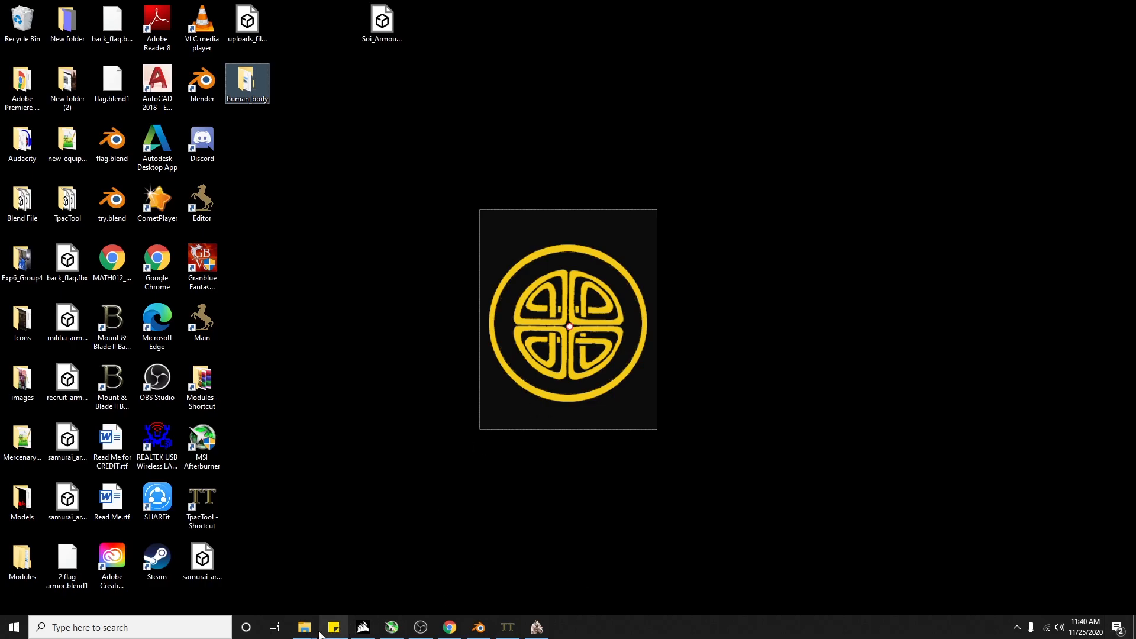
pyautogui.moveTo(305, 627)
pyautogui.click(355, 599)
pyautogui.click(140, 110)
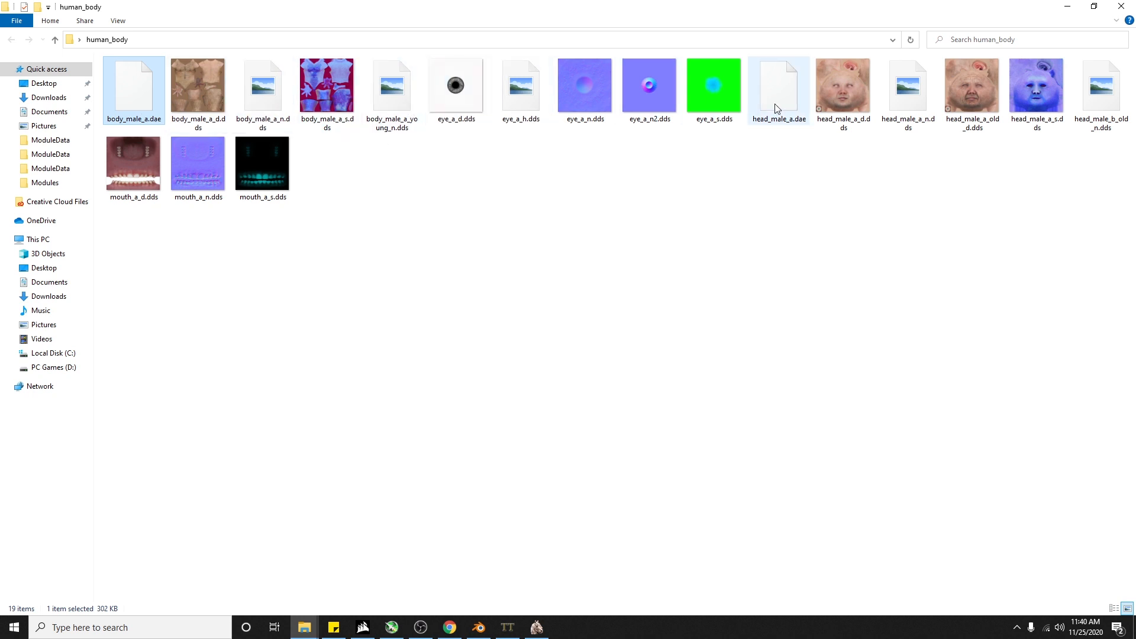
pyautogui.click(1067, 6)
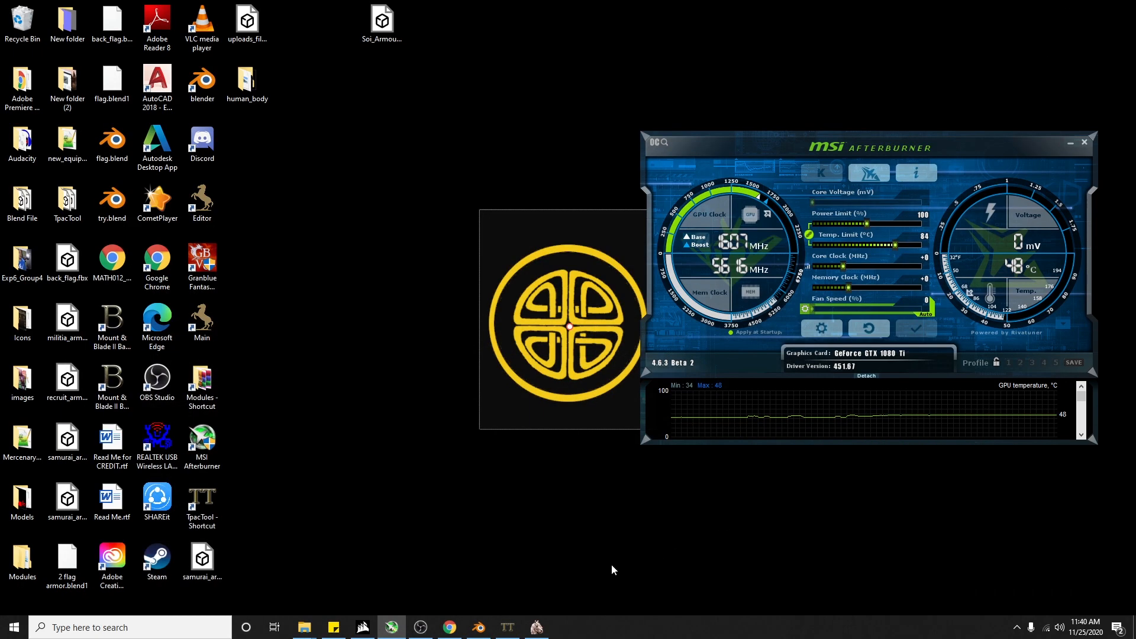
# Step: Switch to Blender and import the COLLADA file body_male_a.dae from the Desktop's human_body folder
pyautogui.click(479, 627)
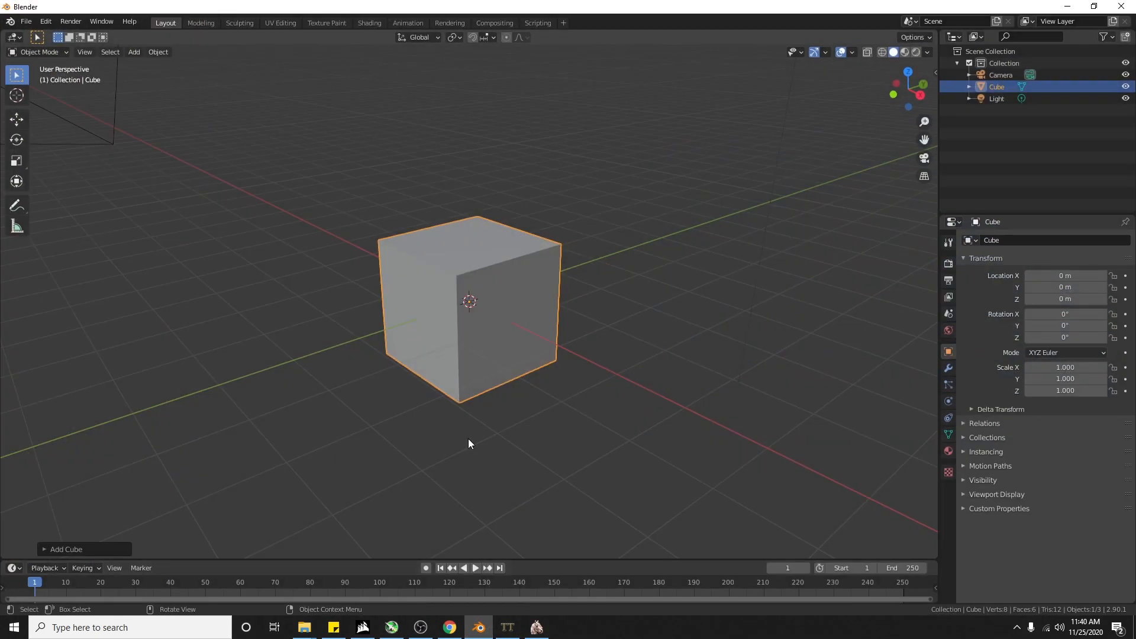
pyautogui.click(26, 21)
pyautogui.moveTo(55, 184)
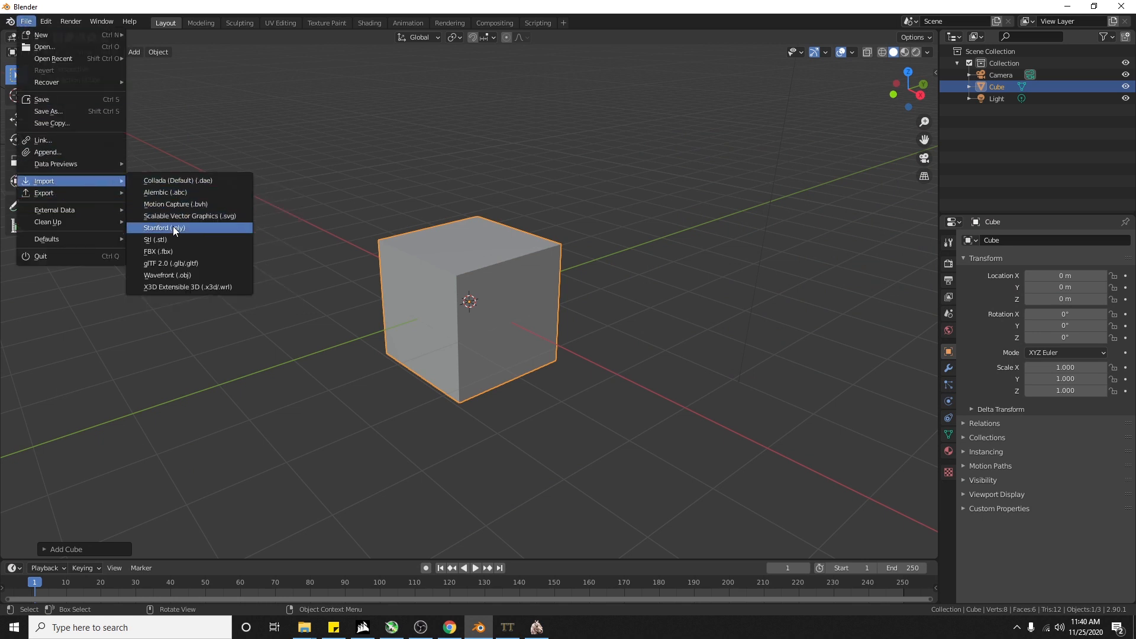
pyautogui.click(175, 181)
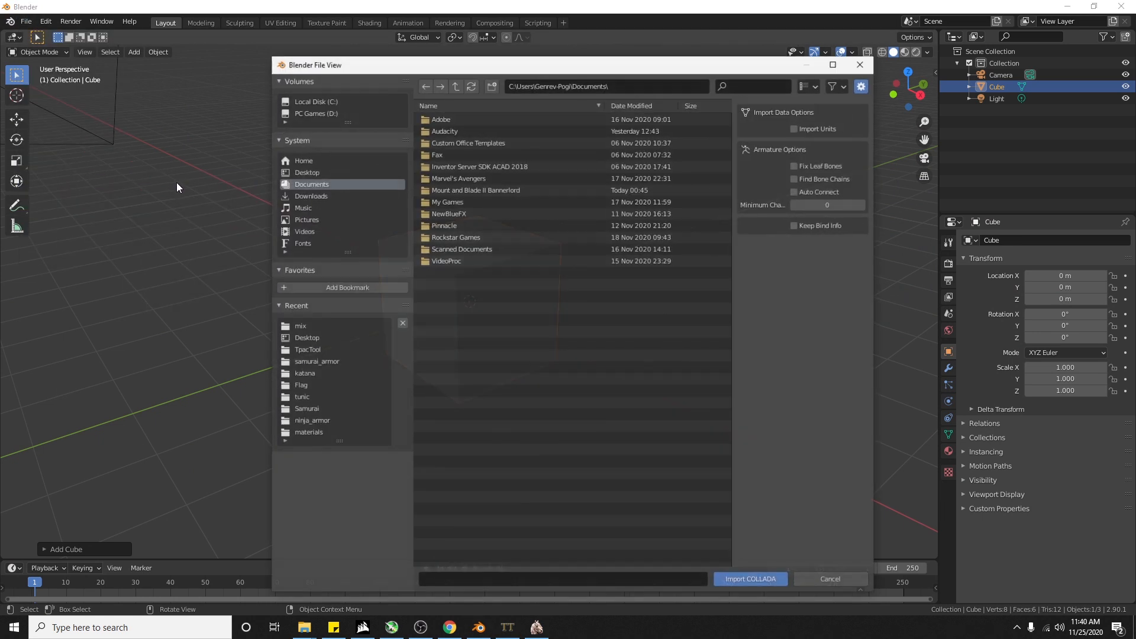
pyautogui.click(327, 338)
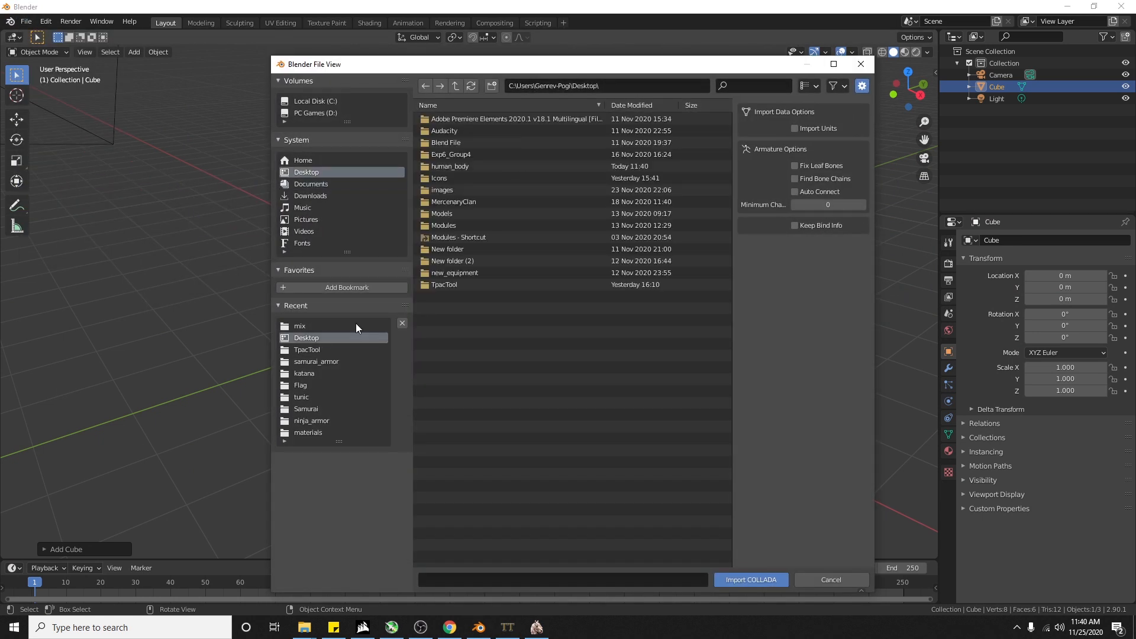
pyautogui.doubleClick(463, 168)
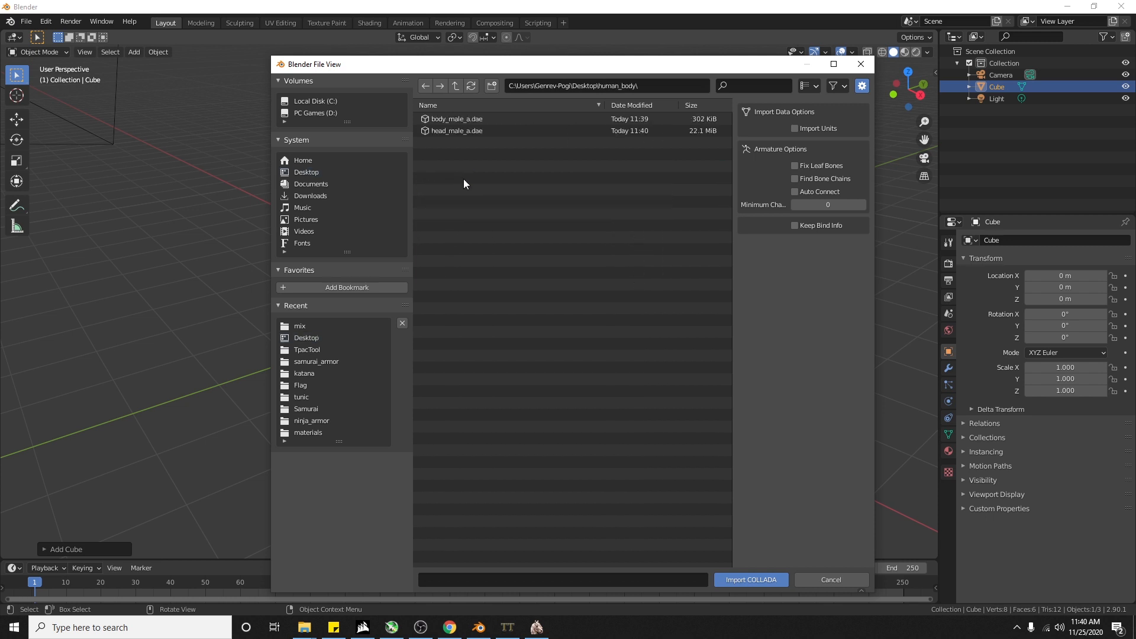
pyautogui.click(467, 131)
pyautogui.moveTo(437, 178); pyautogui.dragTo(462, 117)
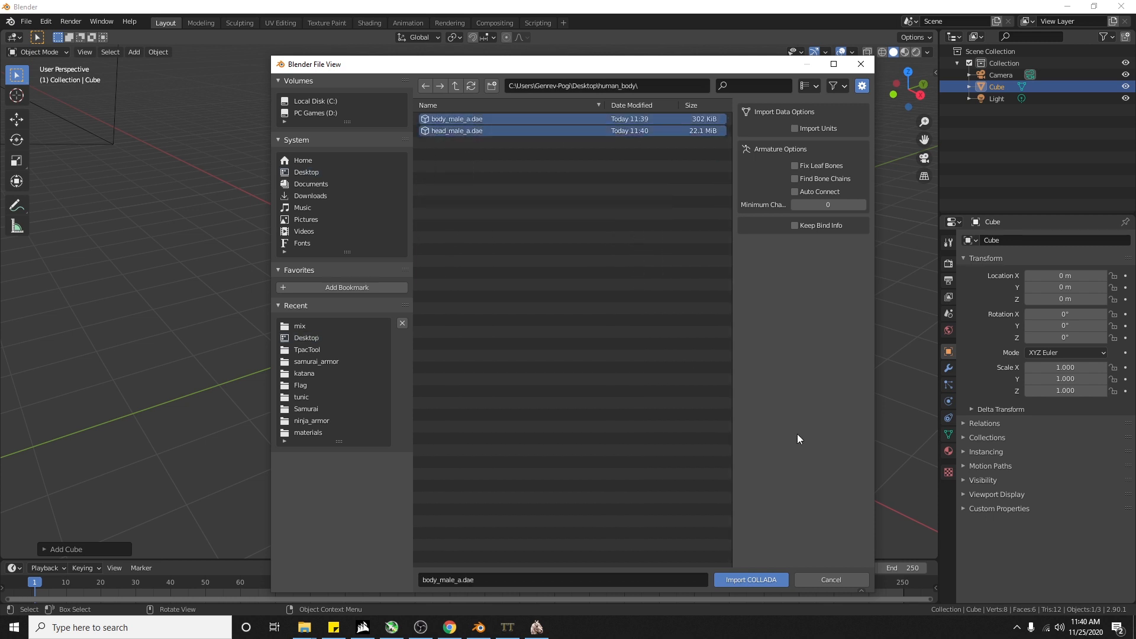
pyautogui.click(741, 582)
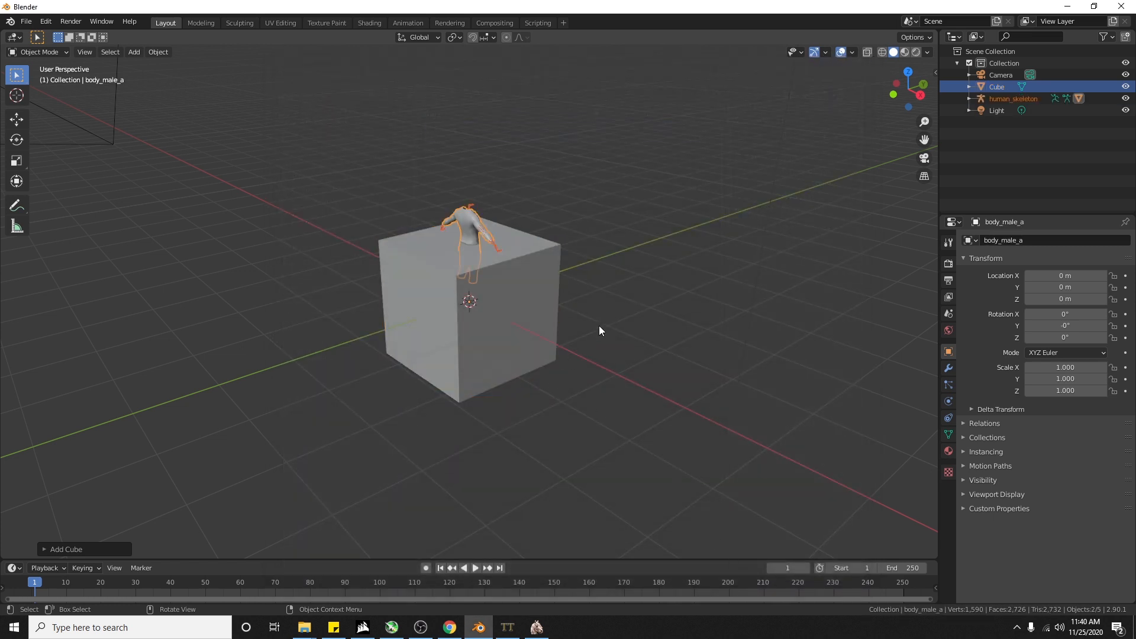
# Step: Import the COLLADA file head_male_a.dae from the human_body folder
pyautogui.scroll(3, 509, 328)
pyautogui.click(27, 21)
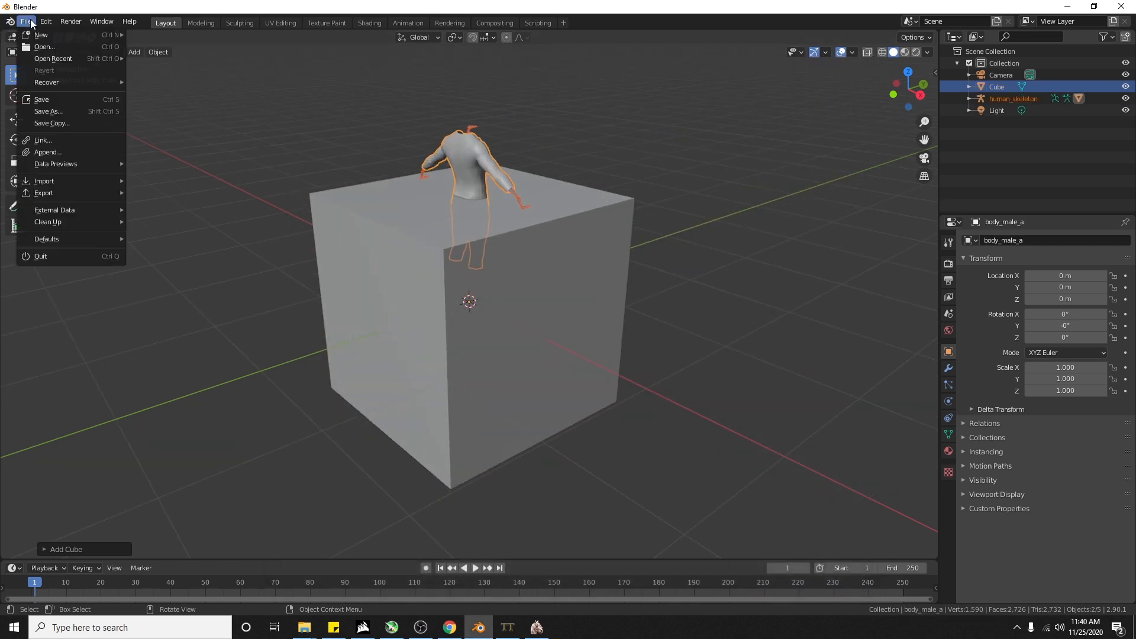
pyautogui.moveTo(100, 179)
pyautogui.click(165, 180)
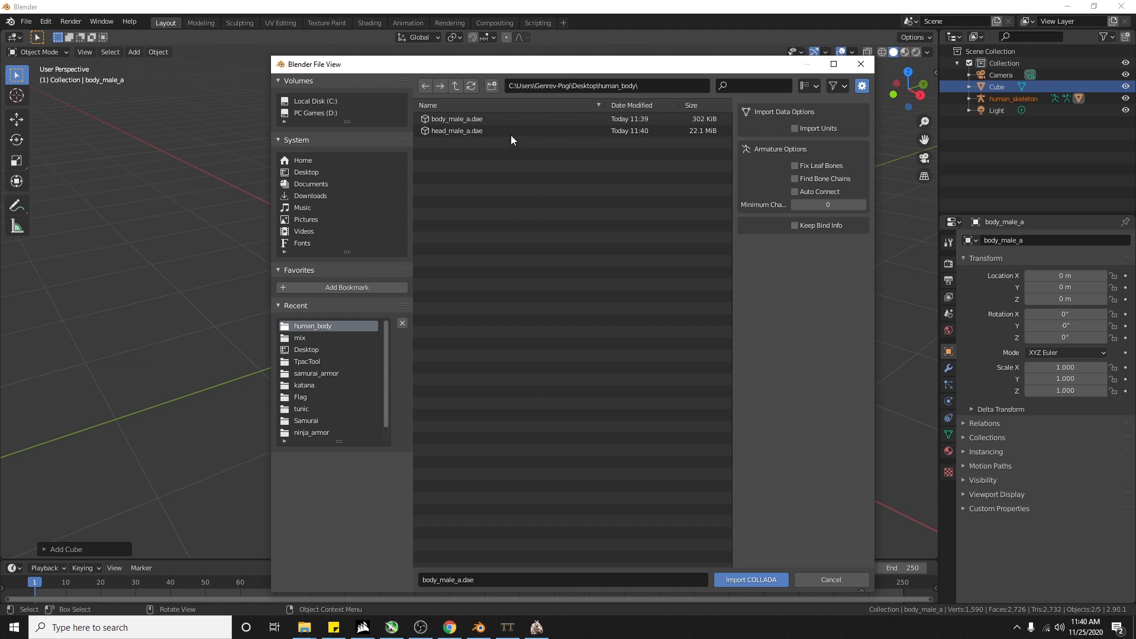
pyautogui.click(506, 132)
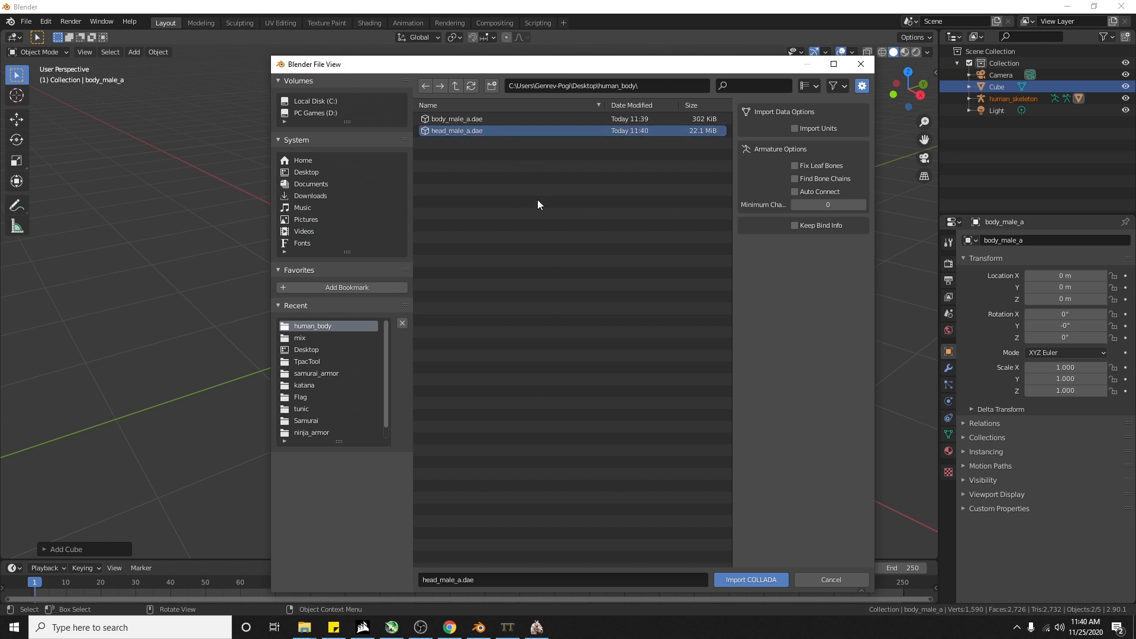
pyautogui.click(751, 579)
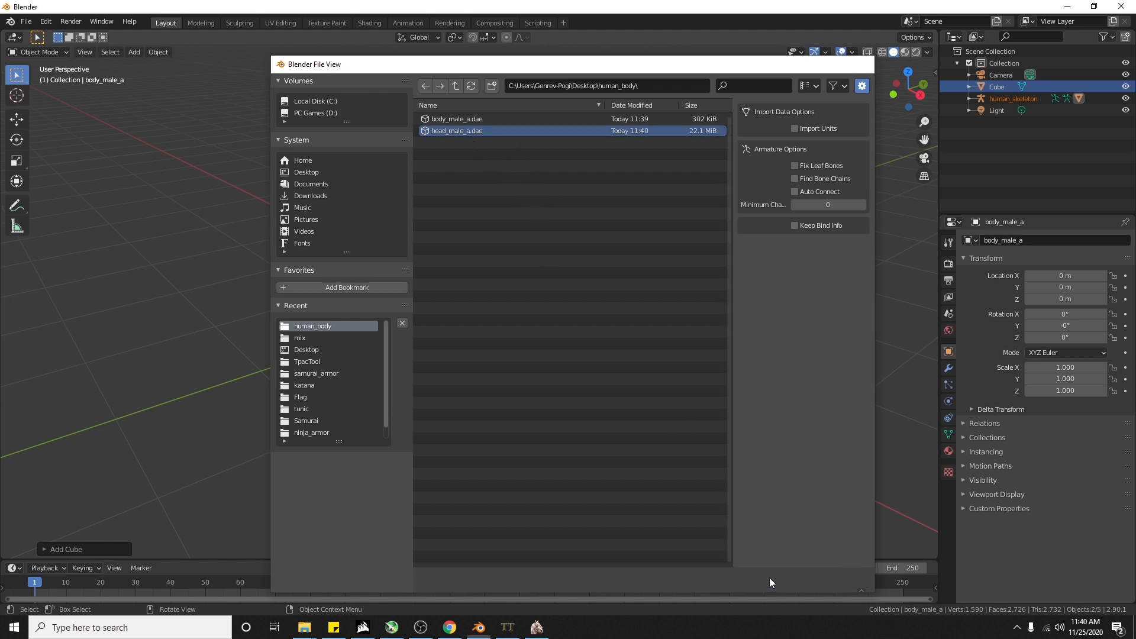
# Step: Hide the default cube that surrounds the imported body
pyautogui.scroll(3, 595, 404)
pyautogui.scroll(-2, 581, 398)
pyautogui.click(562, 413)
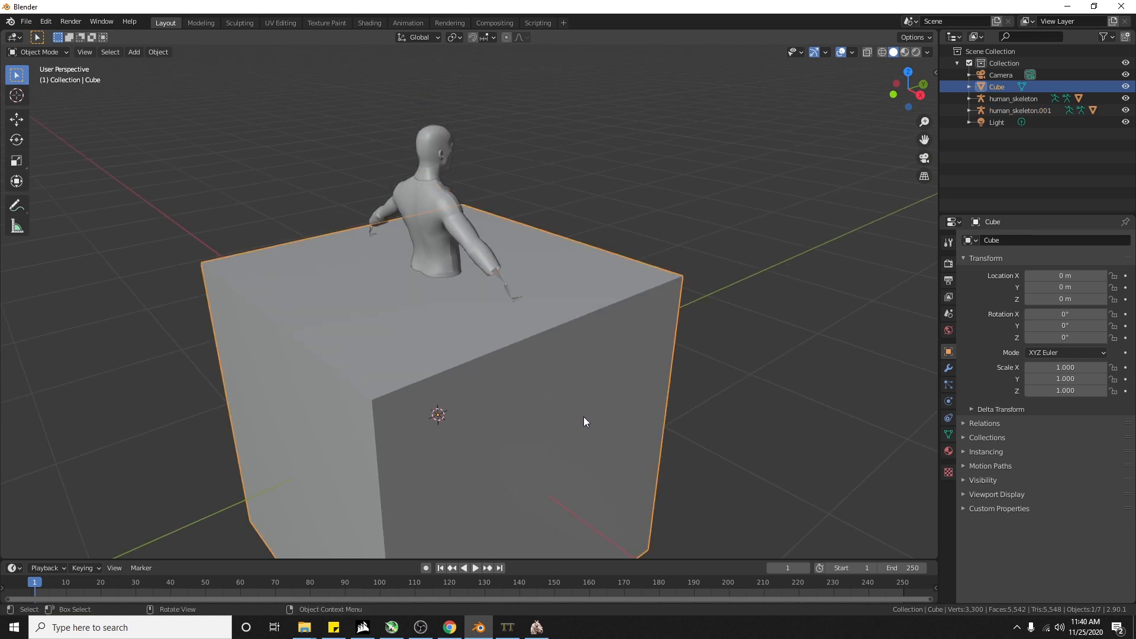
pyautogui.scroll(-3, 626, 406)
pyautogui.press('Delete')
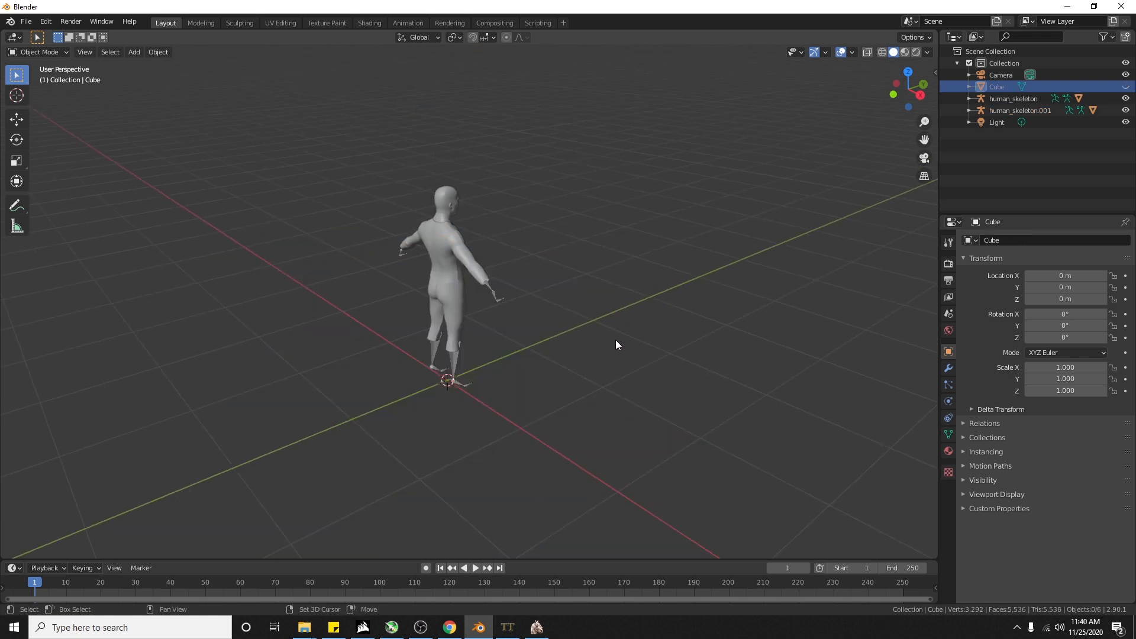
# Step: Delete the duplicate armature human_skeleton.001 that came with the head
pyautogui.scroll(2, 626, 404)
pyautogui.scroll(-3, 413, 457)
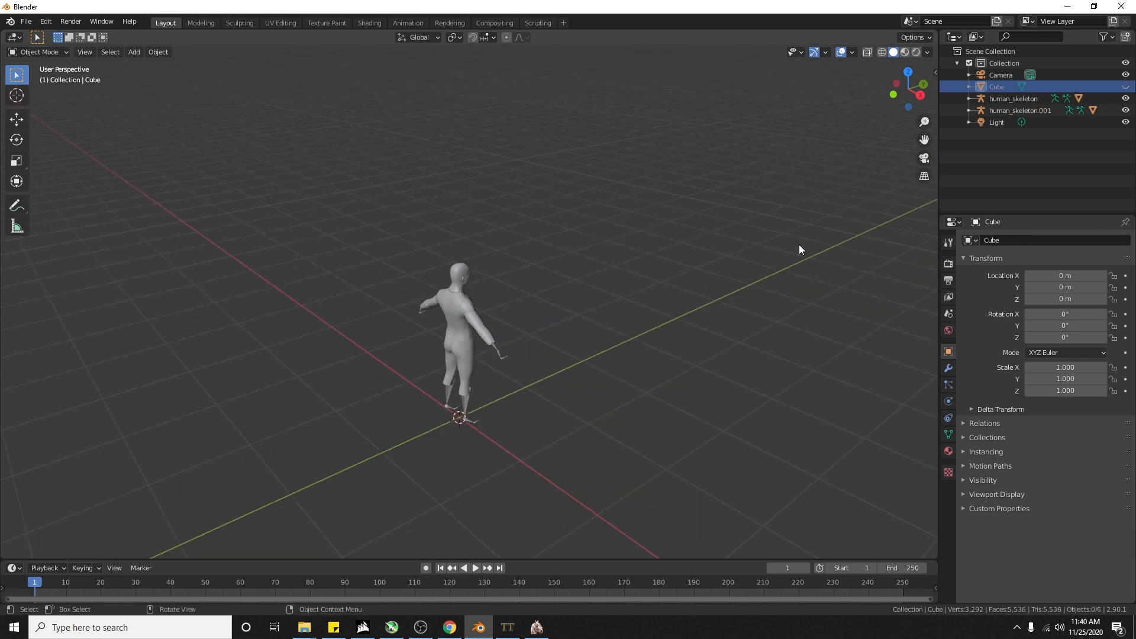
pyautogui.scroll(3, 550, 449)
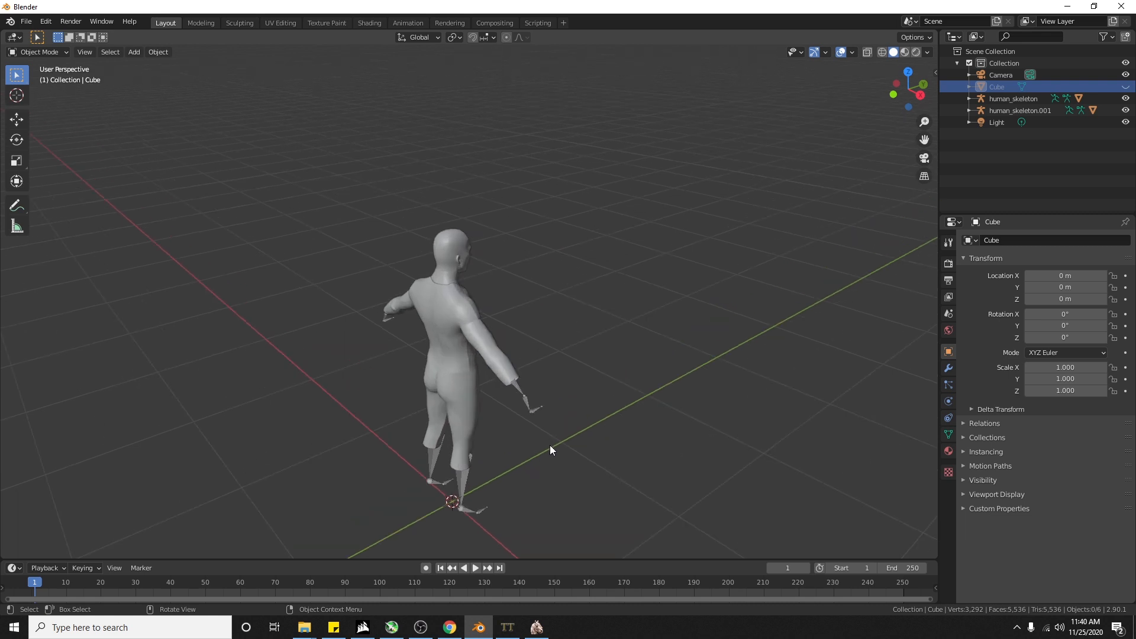
pyautogui.click(468, 499)
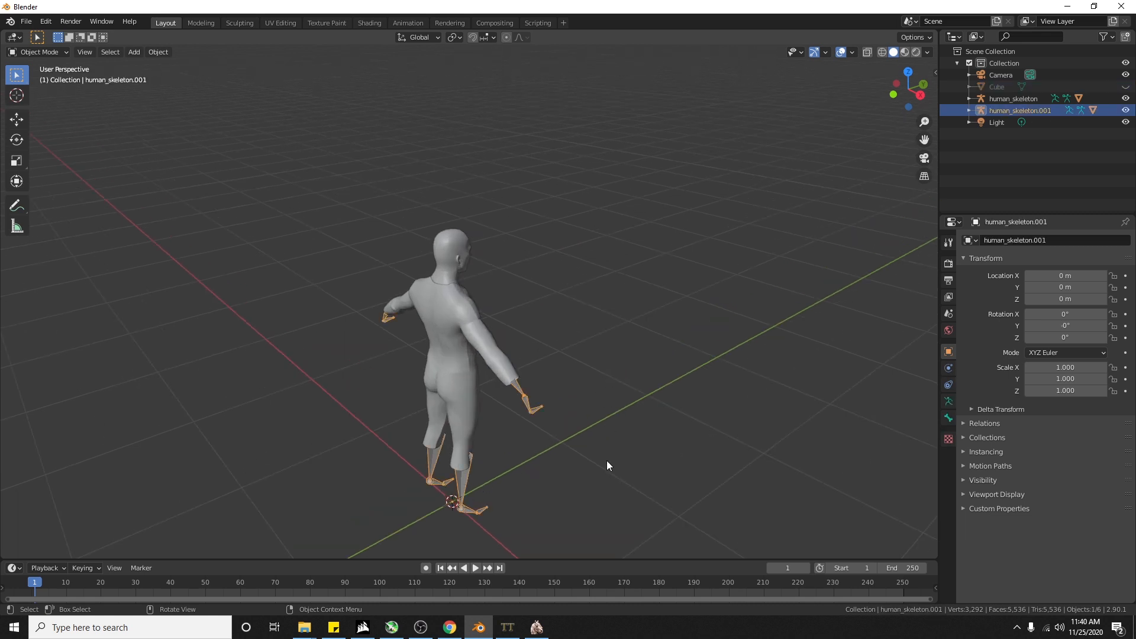
pyautogui.press('Delete')
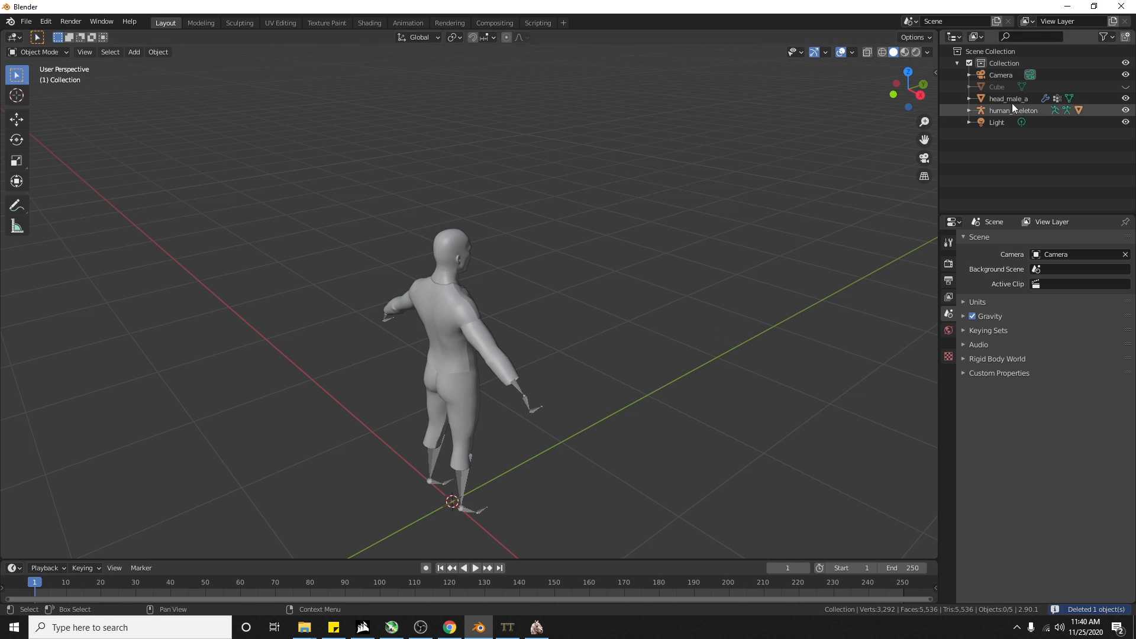
# Step: Set the Z rotation of human_skeleton to 180° to turn the body around
pyautogui.click(466, 493)
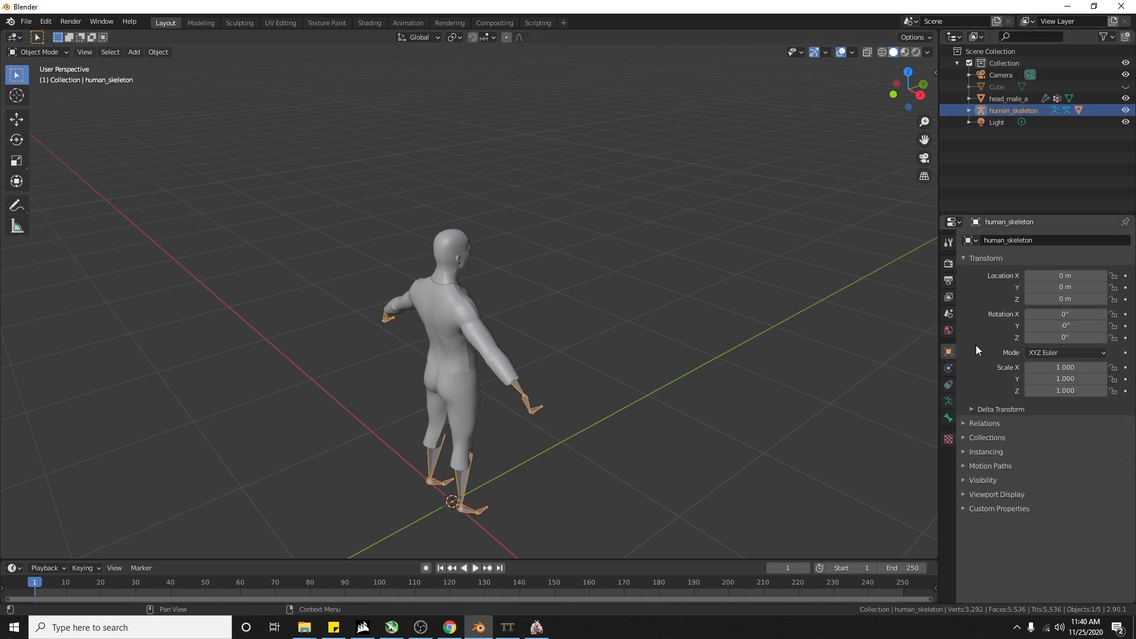
pyautogui.click(1069, 338)
pyautogui.press('Return')
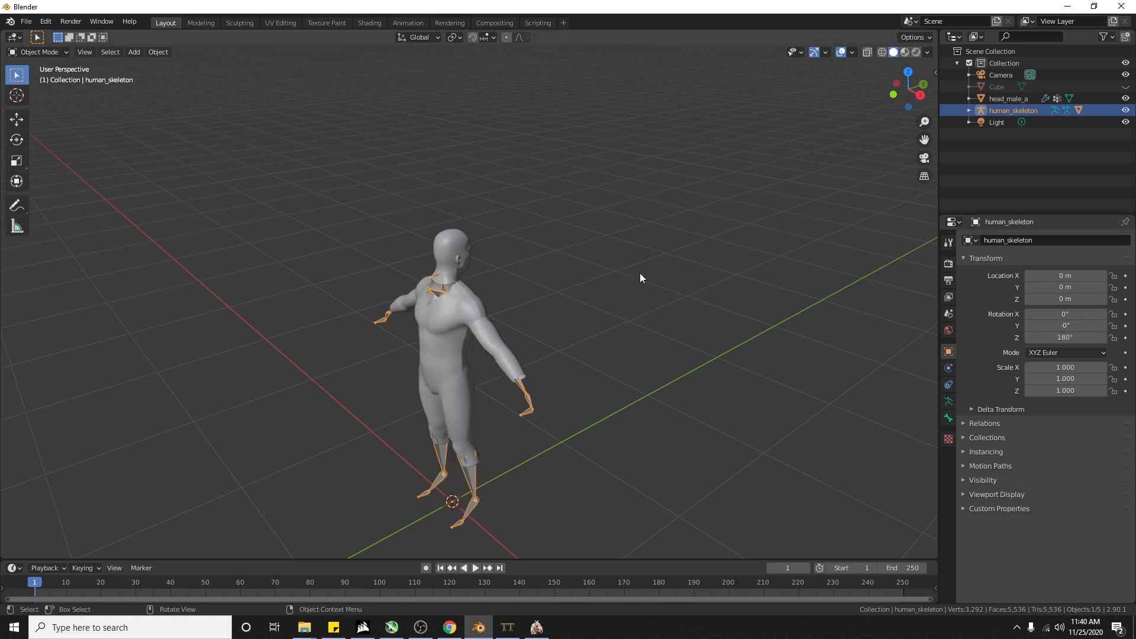
# Step: Set the Z rotation of the head_male_a mesh to 180° to match the body
pyautogui.click(462, 246)
pyautogui.click(1058, 337)
pyautogui.write('0d')
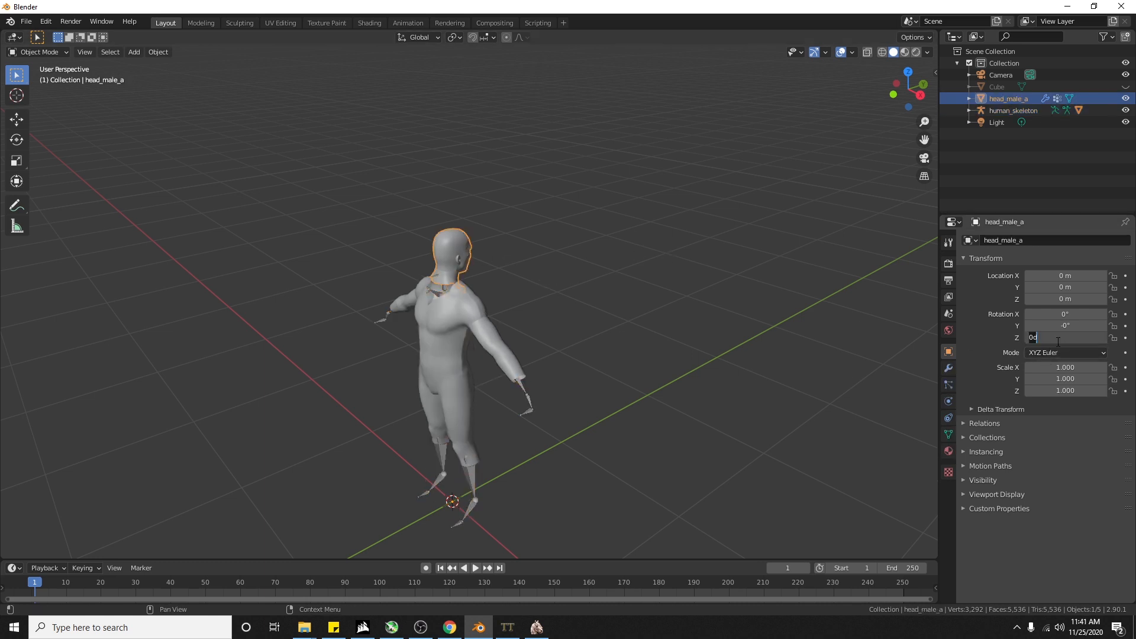
pyautogui.write('0')
pyautogui.press('Return')
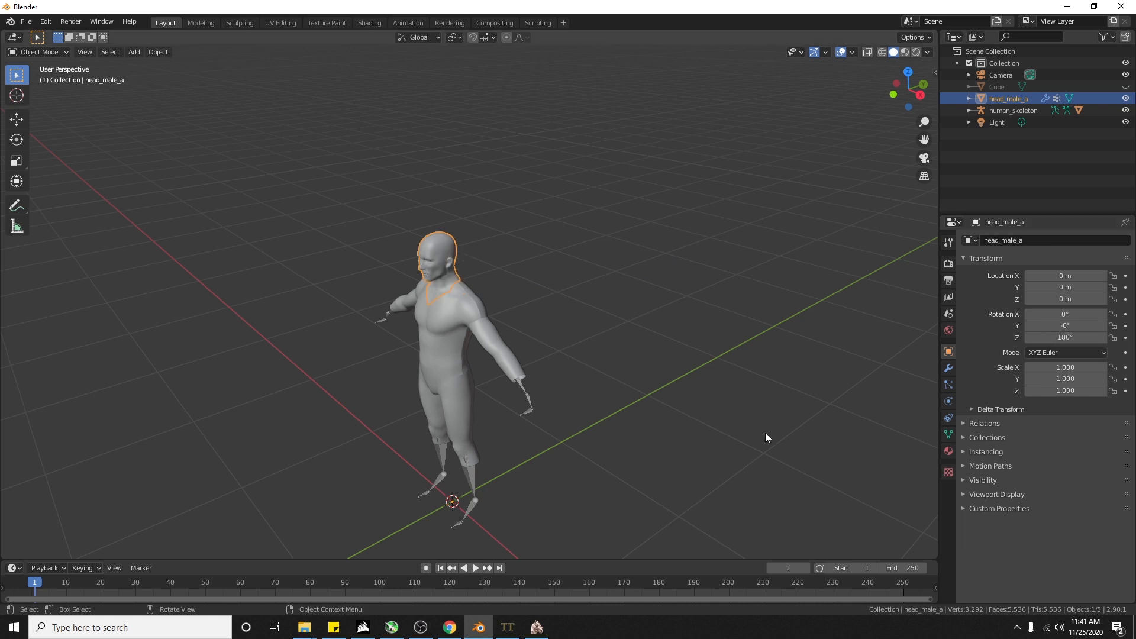
# Step: Unhide the default cube around the assembled body and head
pyautogui.scroll(3, 768, 412)
pyautogui.moveTo(641, 464); pyautogui.dragTo(687, 449, button='middle')
pyautogui.scroll(-3, 688, 449)
pyautogui.click(770, 337)
pyautogui.scroll(-2, 736, 349)
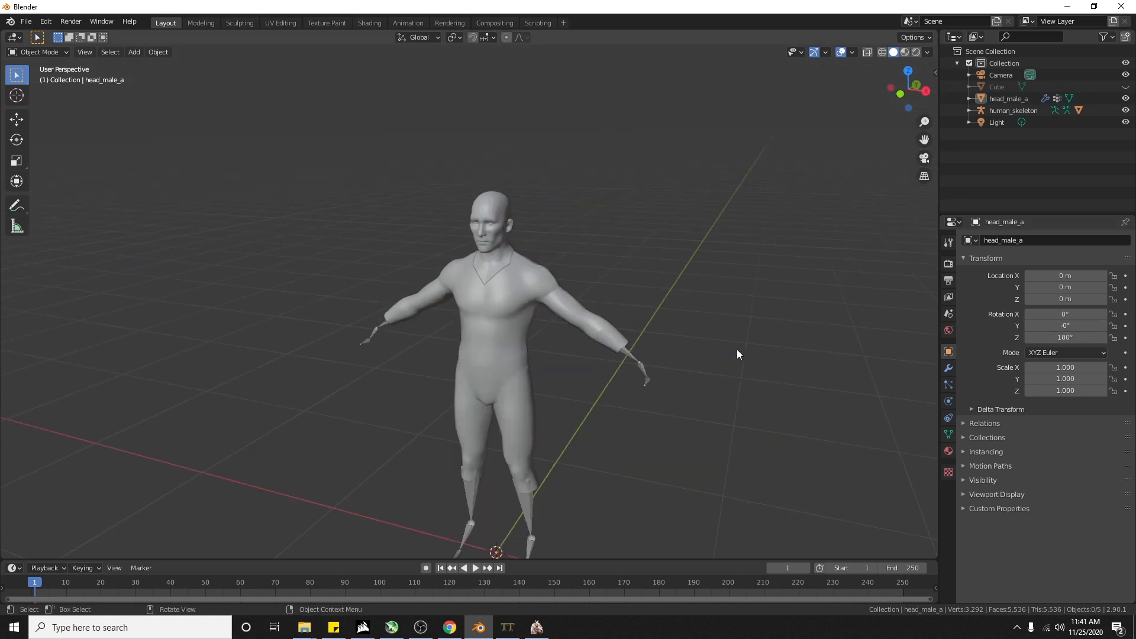
pyautogui.click(997, 87)
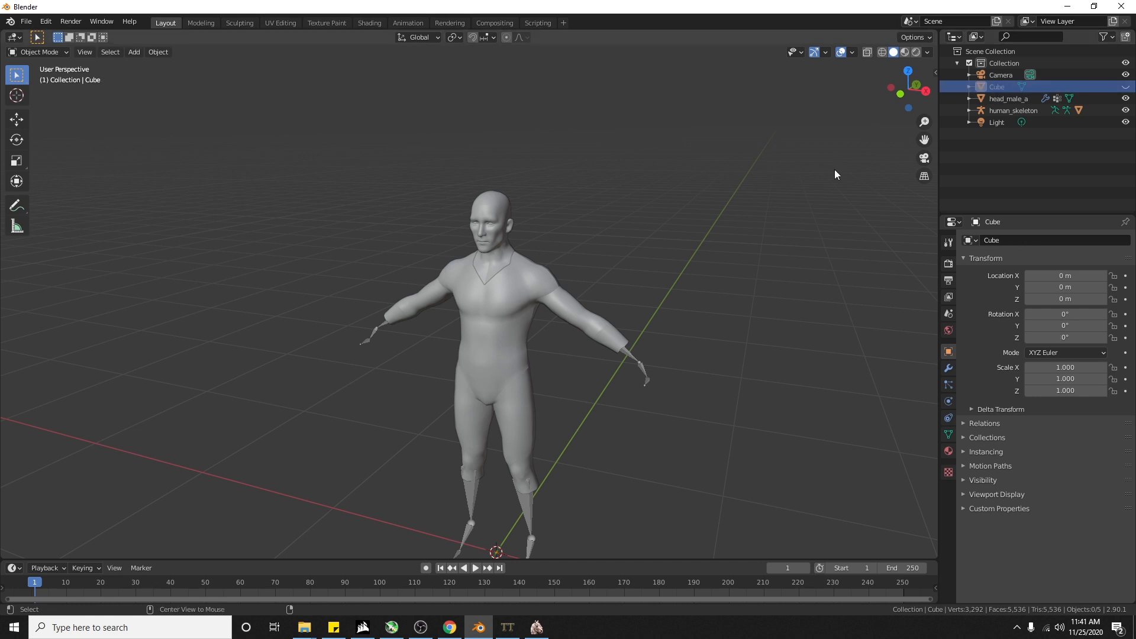
pyautogui.hotkey('alt', 'h')
pyautogui.scroll(-2, 734, 393)
pyautogui.press('s')
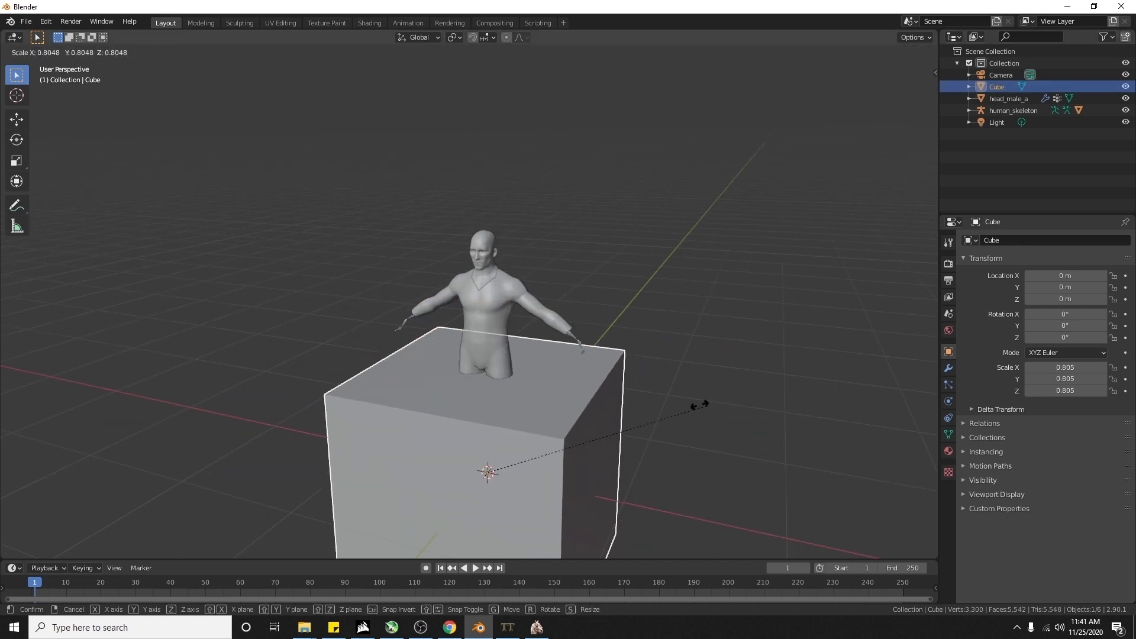
pyautogui.press('Escape')
# Step: Scale the cube down to about 0.273 and raise it to about 1.18 m on Z so it surrounds the torso
pyautogui.press('g')
pyautogui.press('z')
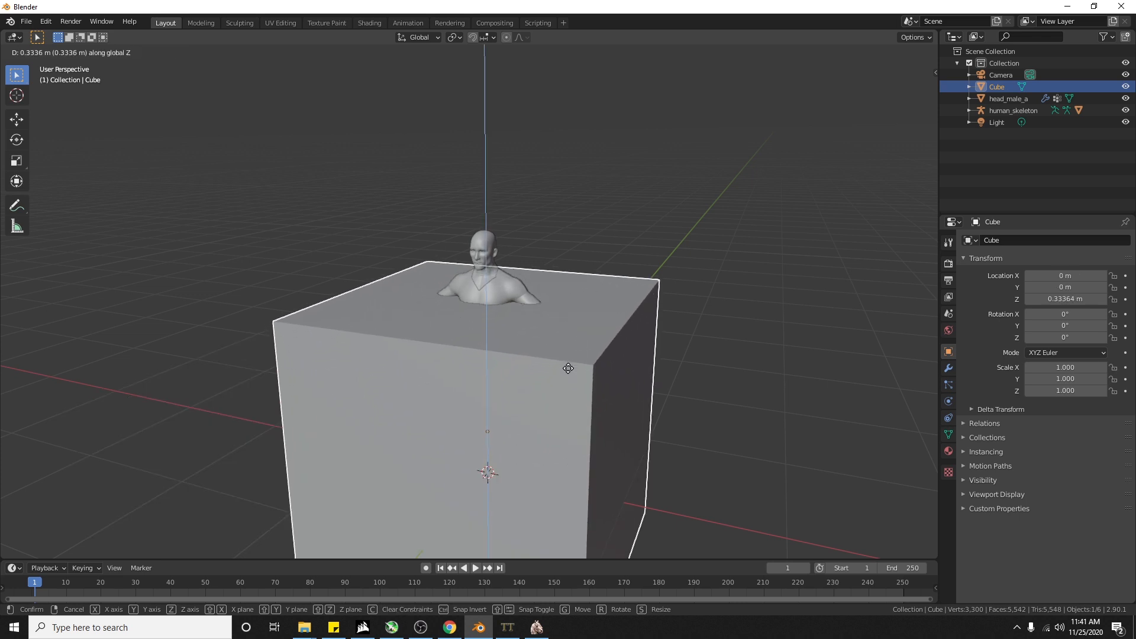
pyautogui.click(568, 343)
pyautogui.press('s')
pyautogui.click(561, 405)
pyautogui.press('g')
pyautogui.press('z')
pyautogui.click(550, 328)
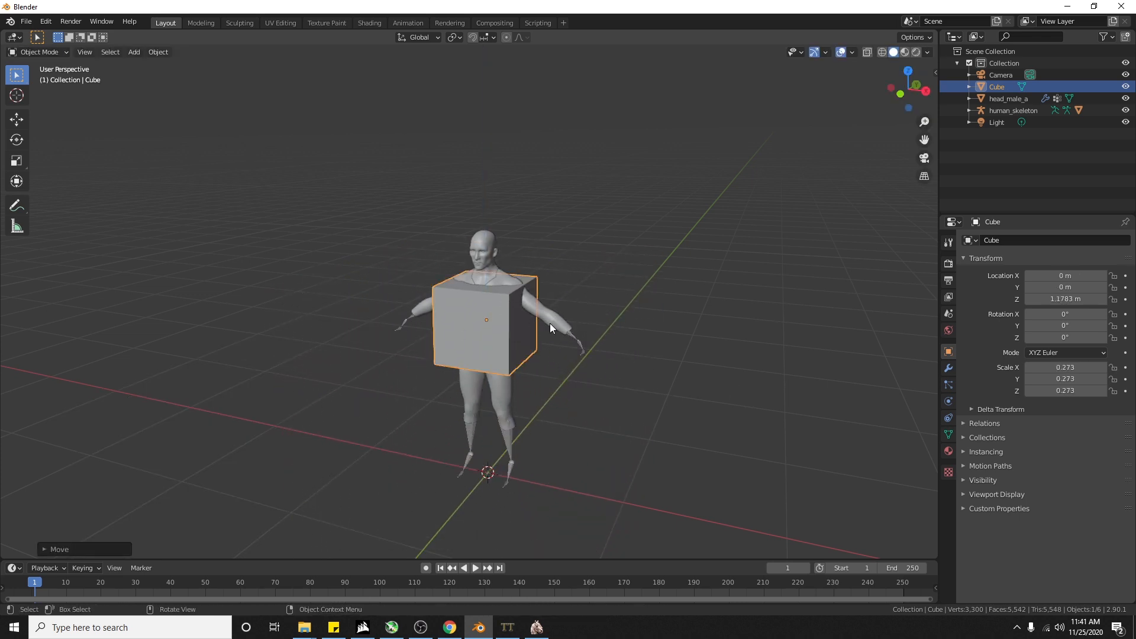
pyautogui.press('g')
pyautogui.rightClick(548, 324)
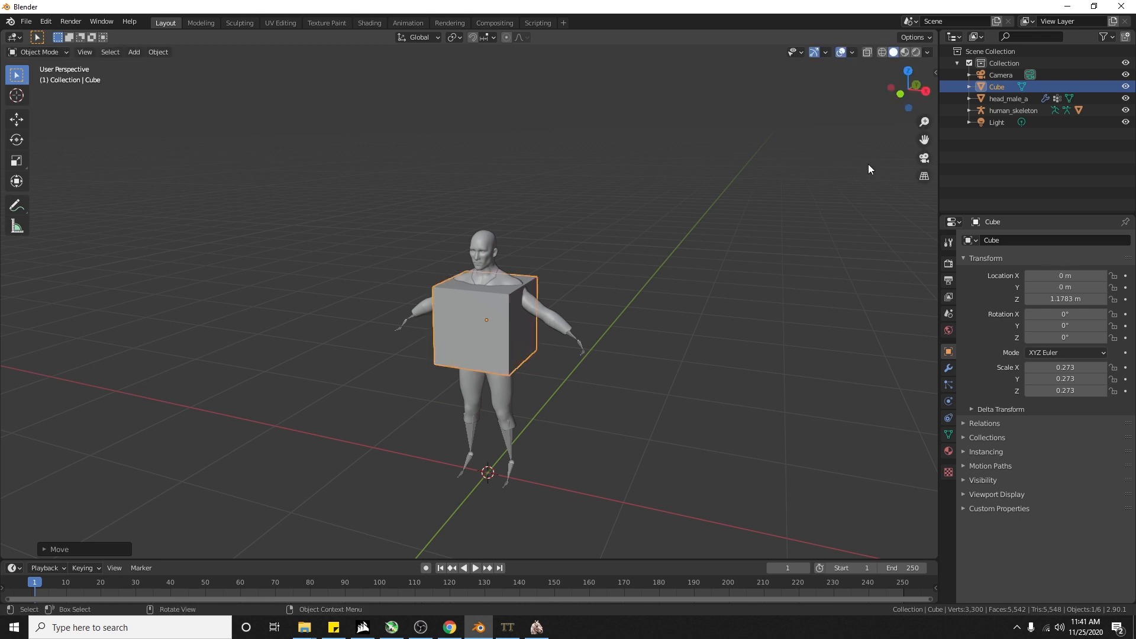
# Step: In a front wireframe view, scale the cube's lower vertices inward to match the width of the hips
pyautogui.click(900, 93)
pyautogui.press('z')
pyautogui.click(588, 243)
pyautogui.scroll(2, 591, 384)
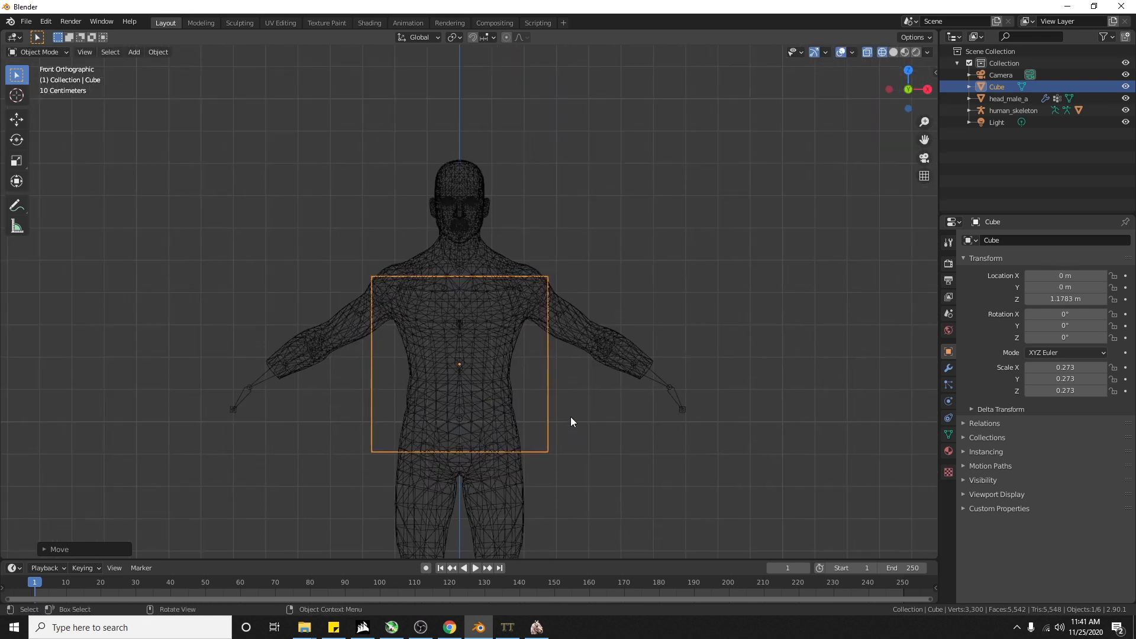
pyautogui.press('Tab')
pyautogui.moveTo(351, 494); pyautogui.dragTo(551, 417)
pyautogui.press('s')
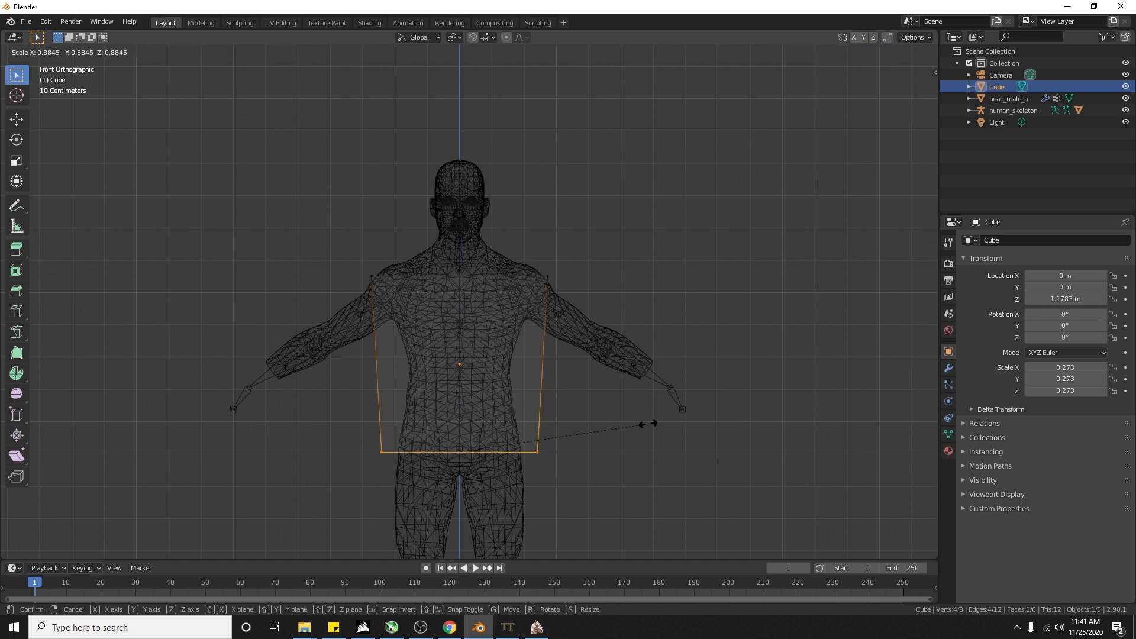
pyautogui.click(617, 427)
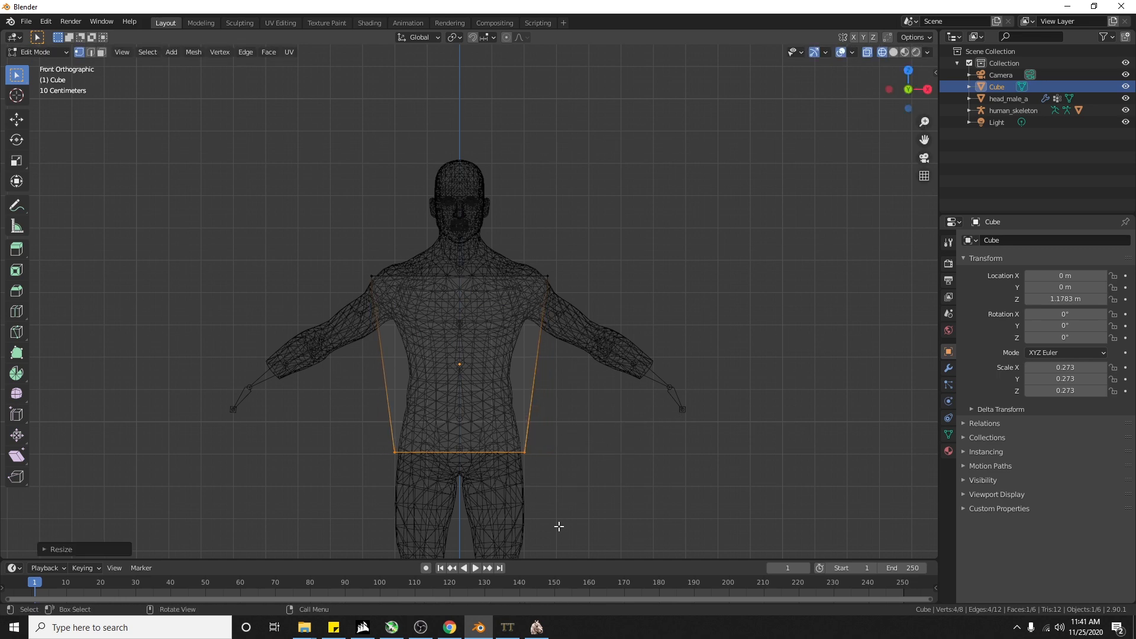
# Step: Switch to Chrome and look through the open CGTrader model pages, including the Lowpoly PBR Knight Armour downloads
pyautogui.click(450, 628)
pyautogui.scroll(-3, 493, 463)
pyautogui.scroll(2, 492, 462)
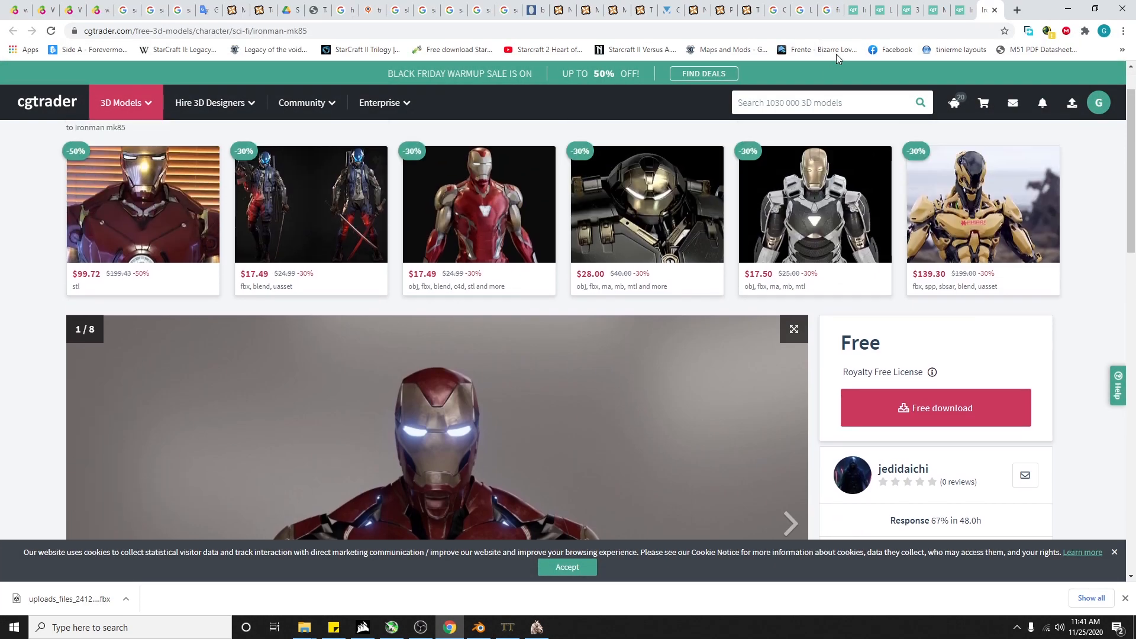
pyautogui.click(963, 9)
pyautogui.click(937, 7)
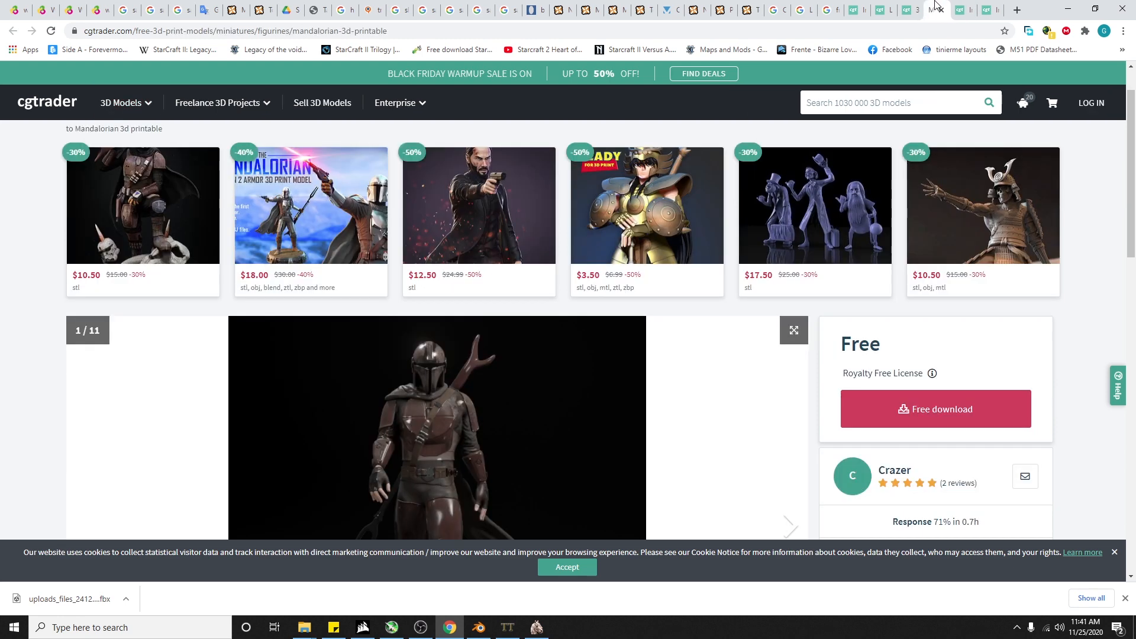
pyautogui.click(911, 8)
pyautogui.click(894, 7)
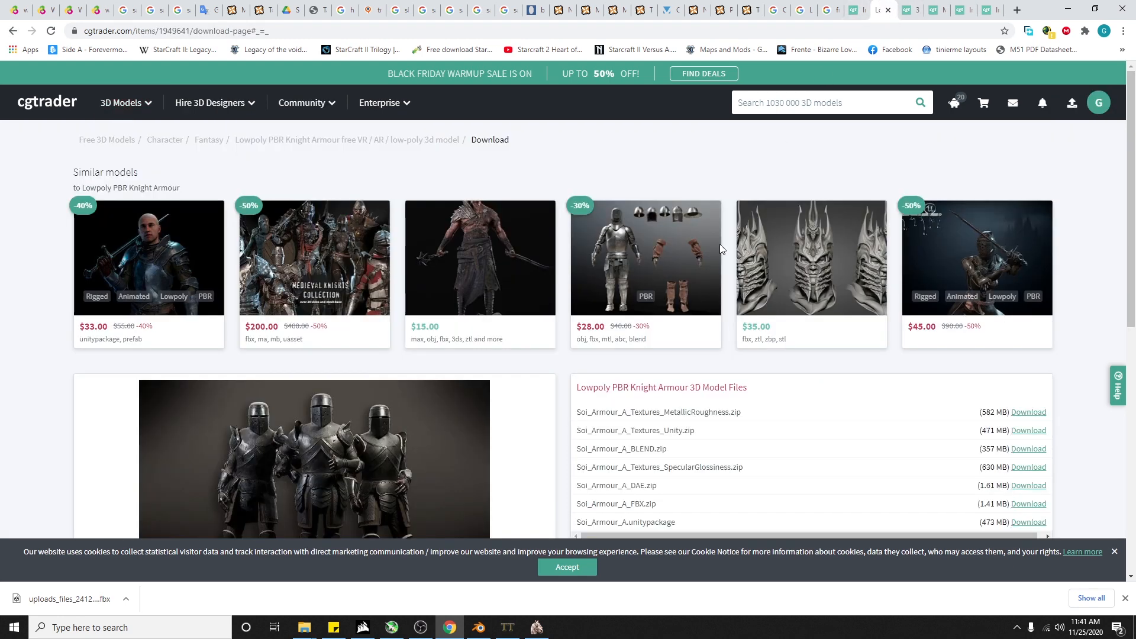
pyautogui.scroll(-2, 750, 307)
# Step: Switch back to Blender and raise the cube's upper vertices along Z to the base of the neck
pyautogui.click(483, 628)
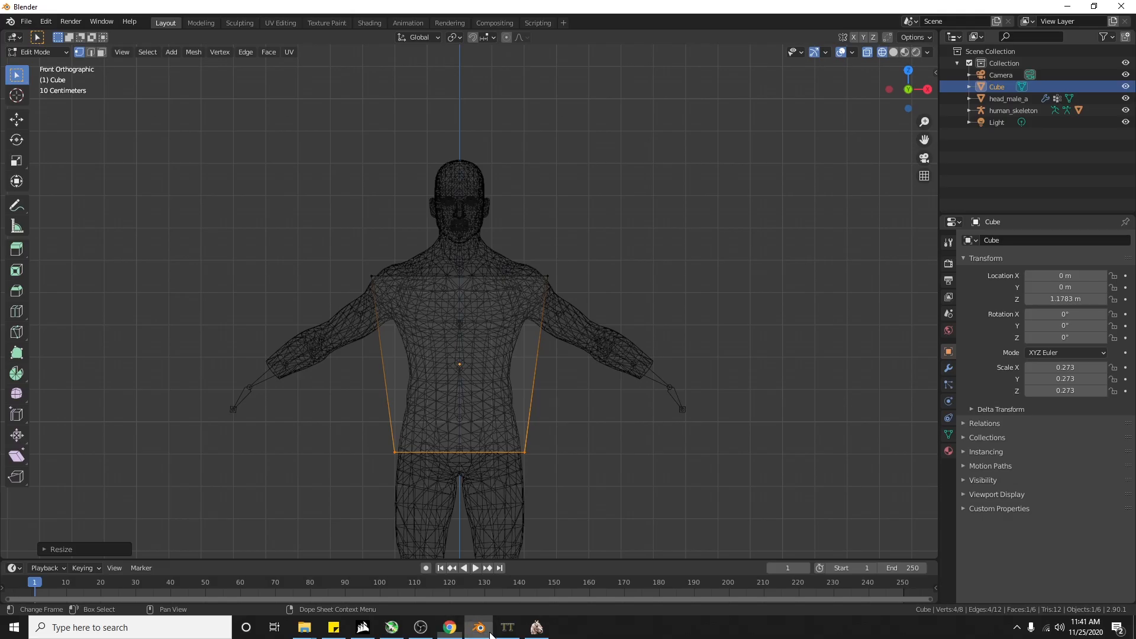
pyautogui.moveTo(344, 342); pyautogui.dragTo(645, 215)
pyautogui.press('g')
pyautogui.press('z')
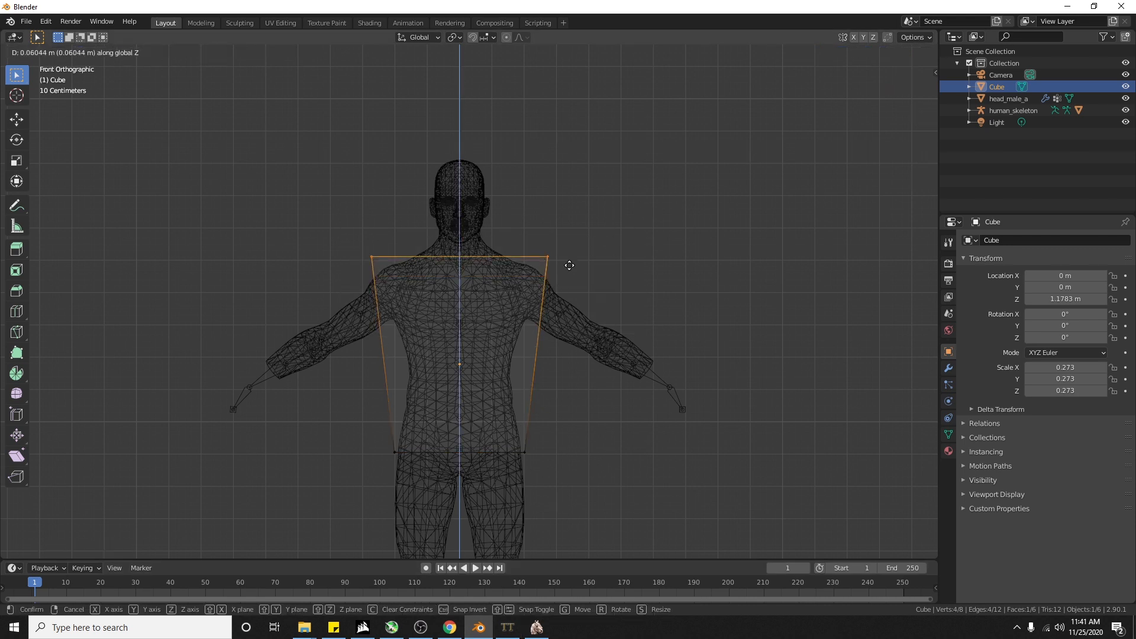
pyautogui.click(566, 259)
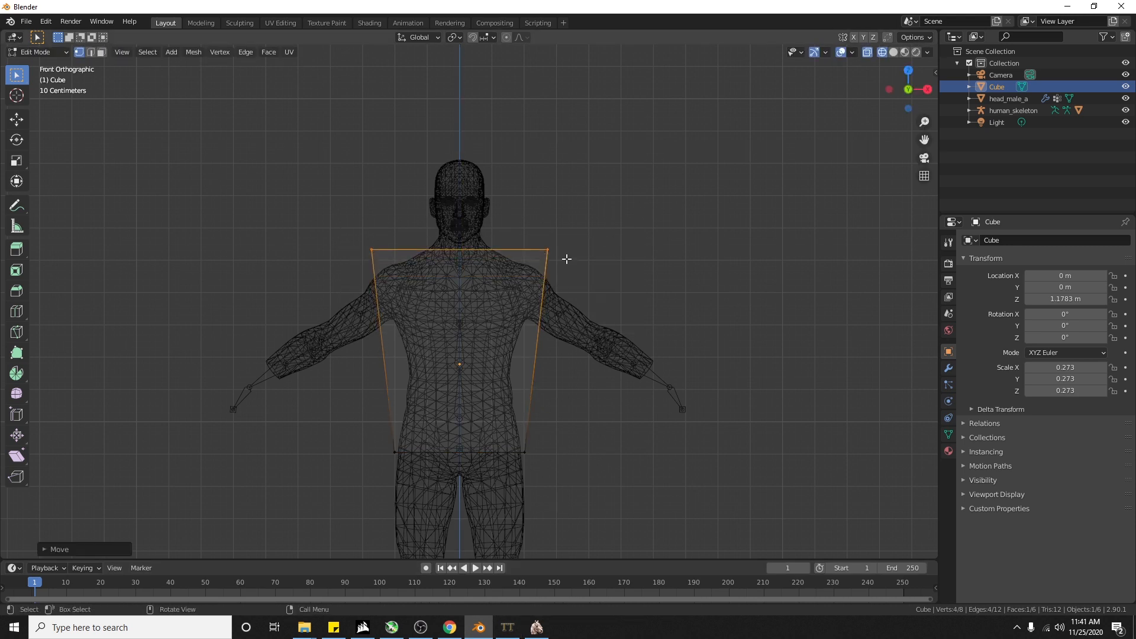
# Step: Scale the cube's upper face inward so it is slightly narrower than the lower face
pyautogui.click(609, 378)
pyautogui.moveTo(609, 378)
pyautogui.mouseDown(button='middle')
pyautogui.moveTo(542, 419)
pyautogui.moveTo(645, 396)
pyautogui.mouseUp(button='middle')
pyautogui.press('s')
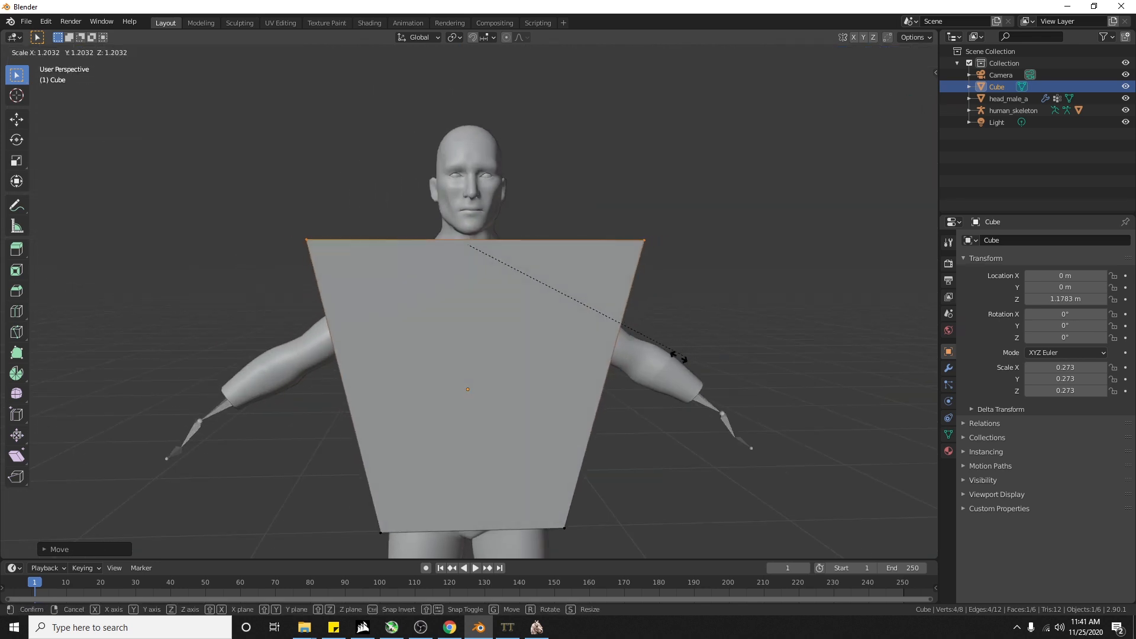
pyautogui.click(563, 332)
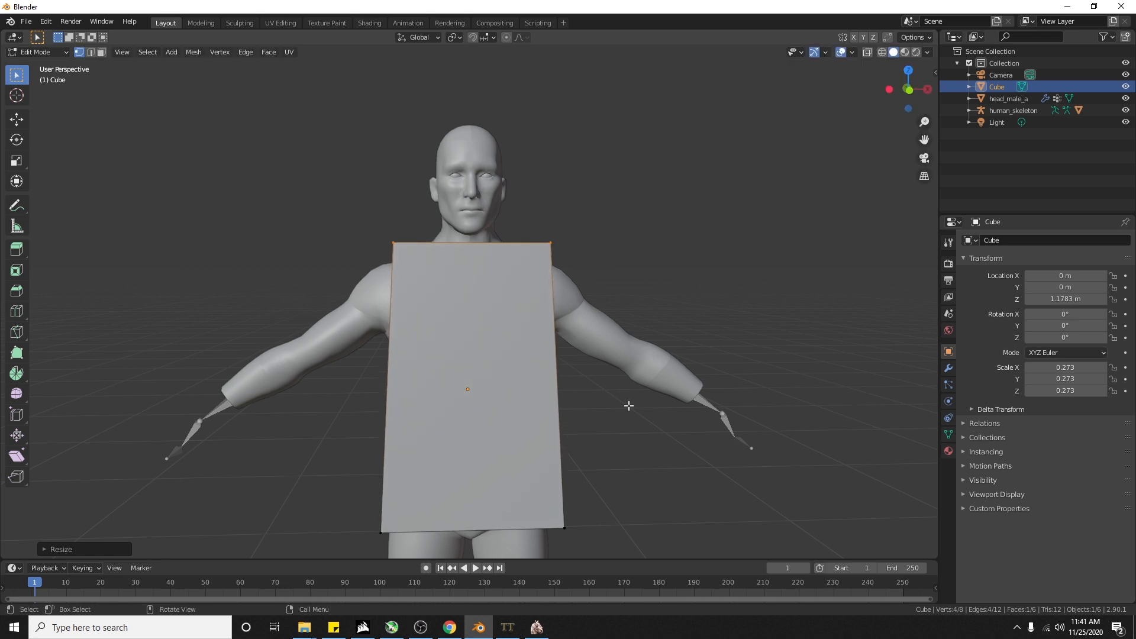
pyautogui.click(636, 443)
# Step: Add a horizontal loop cut around the cube and slide it up towards armpit height
pyautogui.moveTo(598, 358); pyautogui.dragTo(512, 361, button='middle')
pyautogui.hotkey('ctrl', 'r')
pyautogui.click(411, 340)
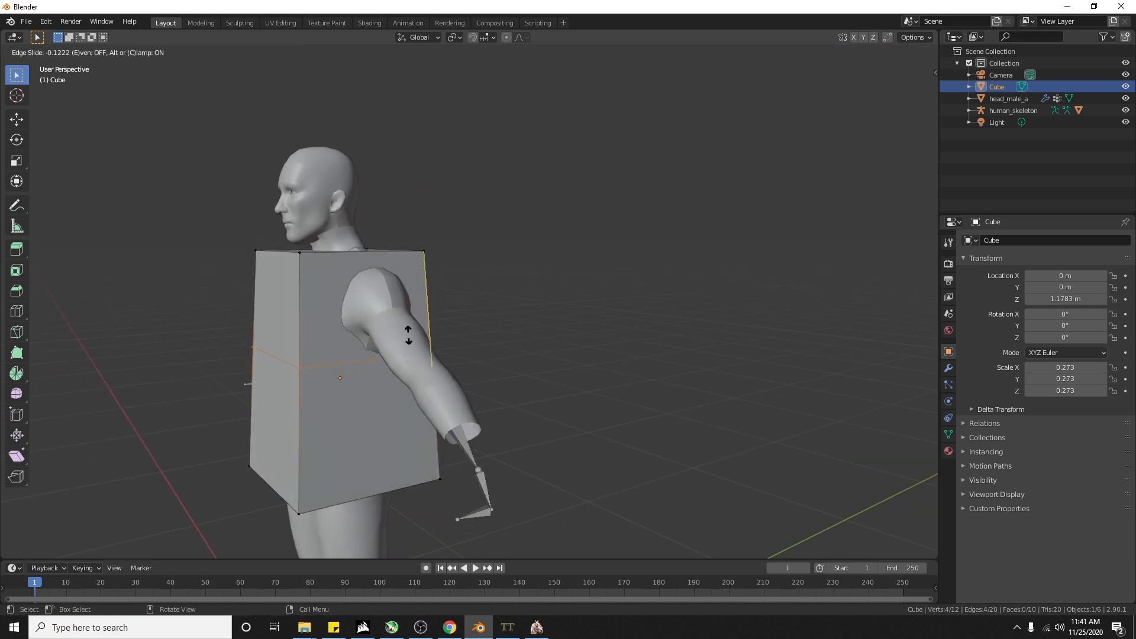
pyautogui.click(410, 314)
# Step: Try to extrude the cube's upper side face at the shoulder
pyautogui.press('3')
pyautogui.click(361, 296)
pyautogui.moveTo(361, 355); pyautogui.dragTo(414, 395, button='middle')
pyautogui.press('e')
# Step: Loop-cut the cube vertically down the body's centre and delete the vertices of its negative-X half
pyautogui.press('2')
pyautogui.hotkey('ctrl', 'r')
pyautogui.click(908, 91)
pyautogui.press('x')
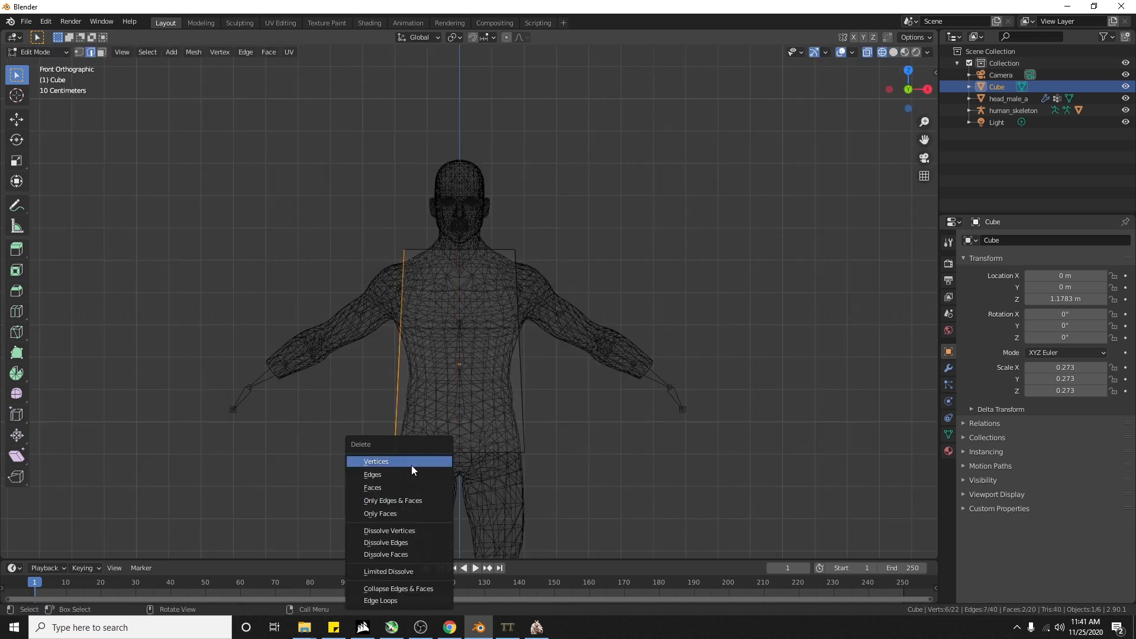
pyautogui.click(413, 465)
# Step: Extrude the upper side face along the arm, rotating and scaling its end to form a sleeve
pyautogui.press('3')
pyautogui.press('e')
pyautogui.press('r')
pyautogui.click(847, 65)
pyautogui.press('s')
pyautogui.click(680, 509)
# Step: In a front wireframe view, select the half-block's vertices near the body's centre line and adjust their position
pyautogui.moveTo(679, 510); pyautogui.dragTo(553, 503, button='middle')
pyautogui.click(908, 90)
pyautogui.moveTo(385, 455); pyautogui.dragTo(468, 243)
pyautogui.press('g')
pyautogui.click(477, 276)
pyautogui.moveTo(476, 276)
pyautogui.mouseDown(button='middle')
pyautogui.moveTo(411, 324)
pyautogui.moveTo(423, 332)
pyautogui.mouseUp(button='middle')
pyautogui.click(894, 52)
pyautogui.click(509, 379)
# Step: Extrude the half-block's underside down over the thigh and shift its end outward along the leg
pyautogui.moveTo(482, 403); pyautogui.dragTo(641, 419, button='middle')
pyautogui.scroll(-4, 580, 426)
pyautogui.moveTo(515, 444); pyautogui.dragTo(473, 355, button='middle')
pyautogui.press('3')
pyautogui.click(466, 356)
pyautogui.press('e')
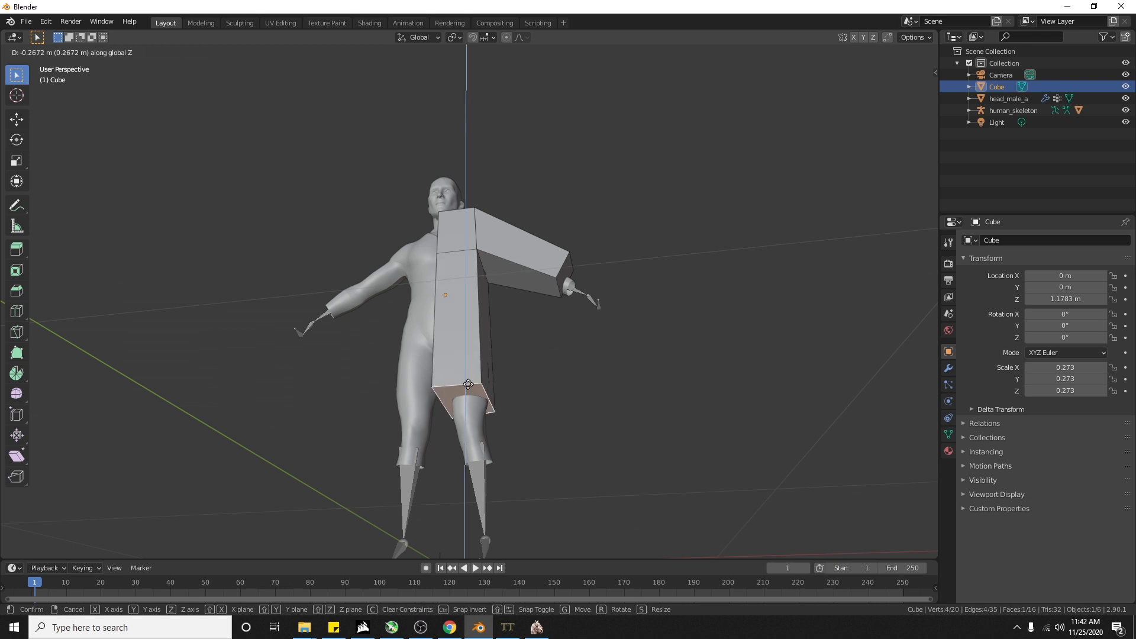
pyautogui.click(469, 399)
pyautogui.click(911, 91)
pyautogui.moveTo(534, 510); pyautogui.dragTo(597, 462, button='middle')
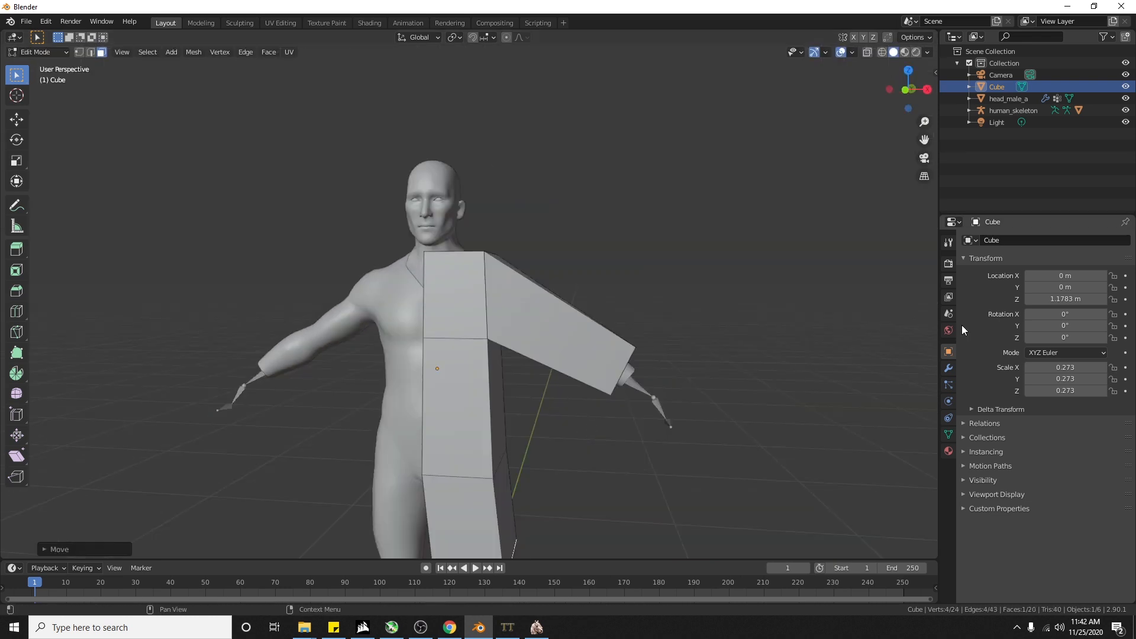
# Step: Add a Mirror modifier on the X axis to the half-garment
pyautogui.click(949, 368)
pyautogui.click(1045, 240)
pyautogui.click(906, 436)
pyautogui.scroll(3, 902, 360)
pyautogui.scroll(-4, 744, 343)
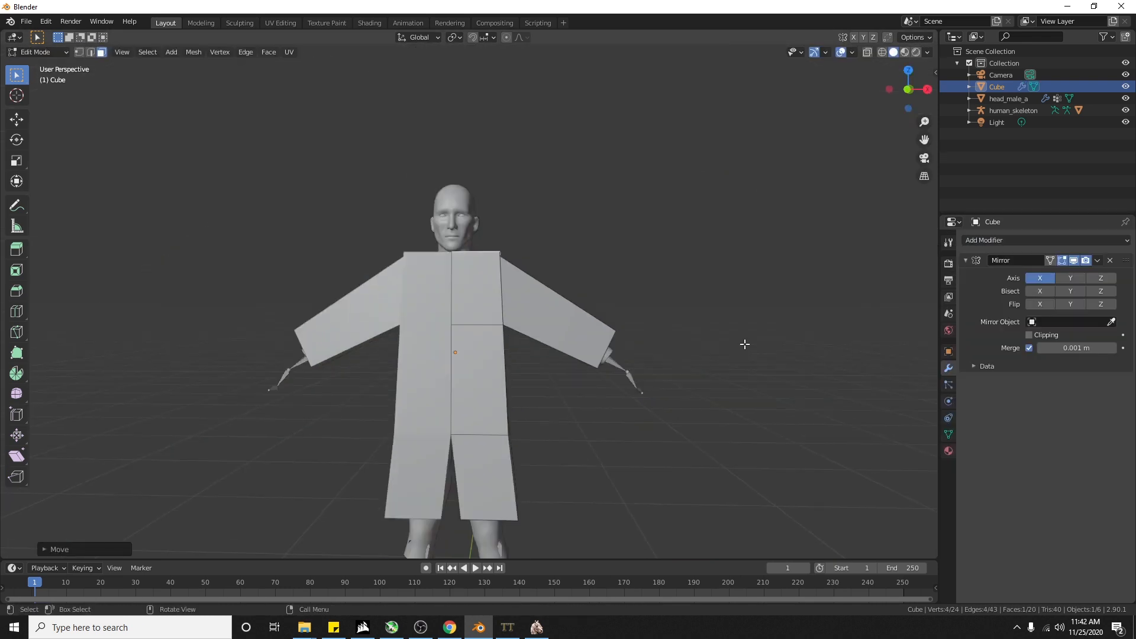
# Step: Leave Edit Mode, enable Clipping on the Mirror modifier and apply the modifier
pyautogui.press('Tab')
pyautogui.moveTo(729, 340); pyautogui.dragTo(650, 376, button='middle')
pyautogui.scroll(3, 515, 385)
pyautogui.click(684, 388)
pyautogui.scroll(-3, 650, 376)
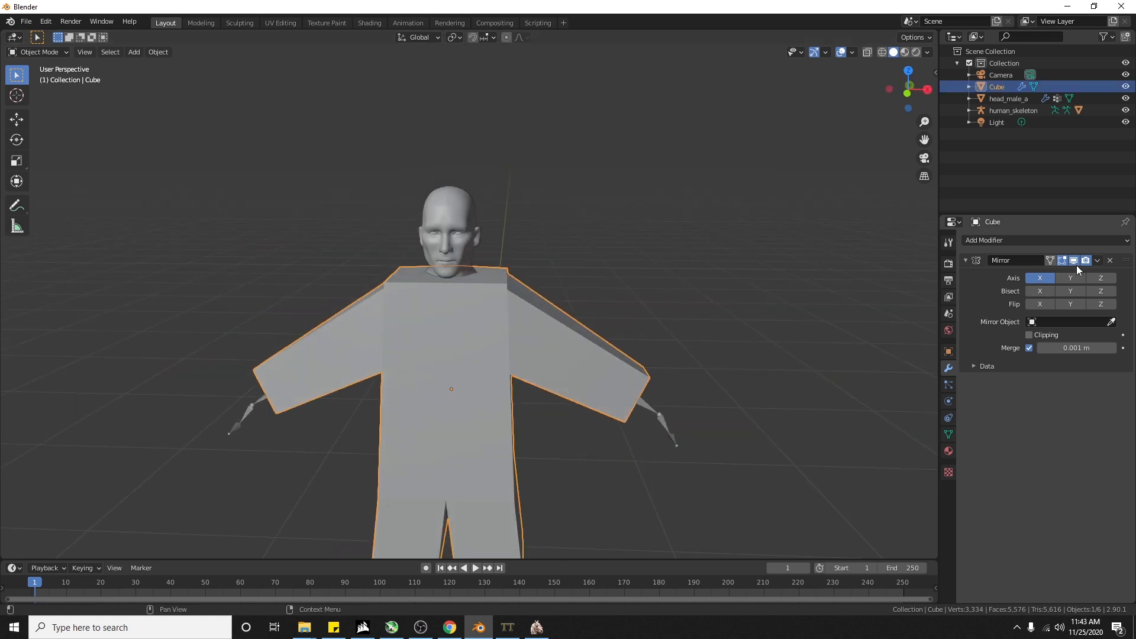
pyautogui.click(1097, 261)
pyautogui.click(1042, 335)
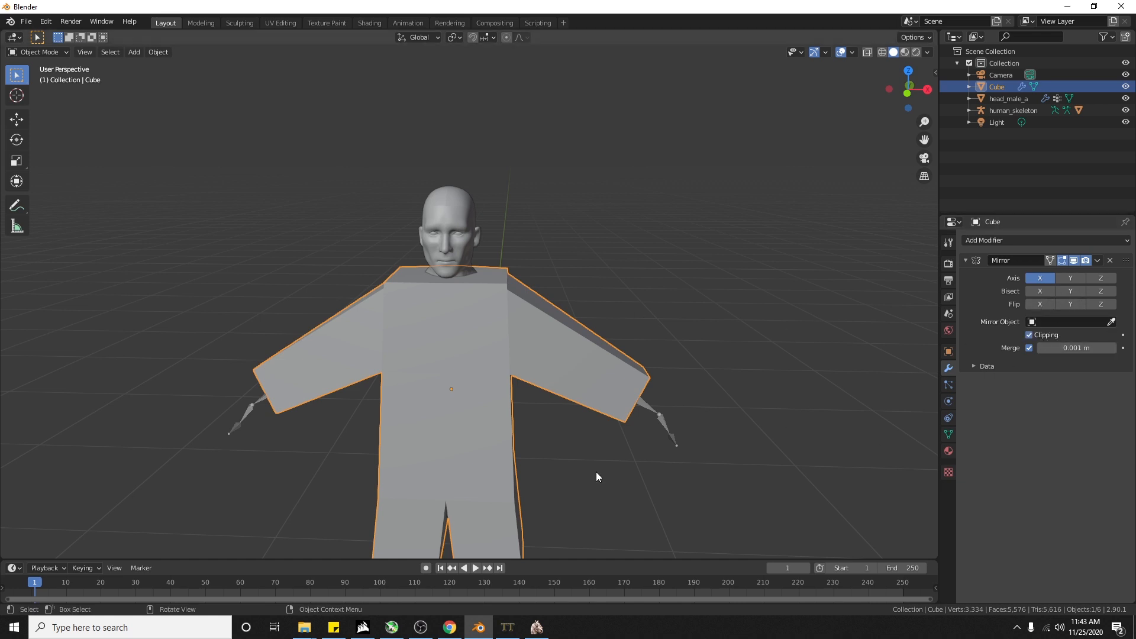
pyautogui.click(1096, 264)
pyautogui.click(1082, 275)
pyautogui.press('Tab')
pyautogui.moveTo(508, 398); pyautogui.dragTo(531, 365, button='middle')
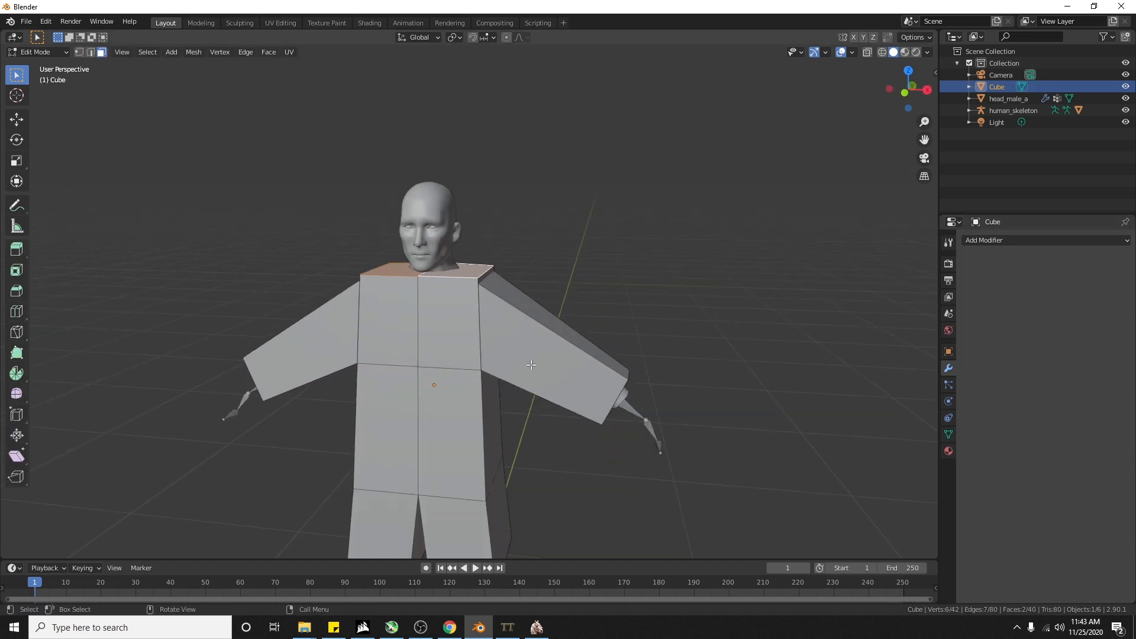
pyautogui.hotkey('ctrl', 'Tab')
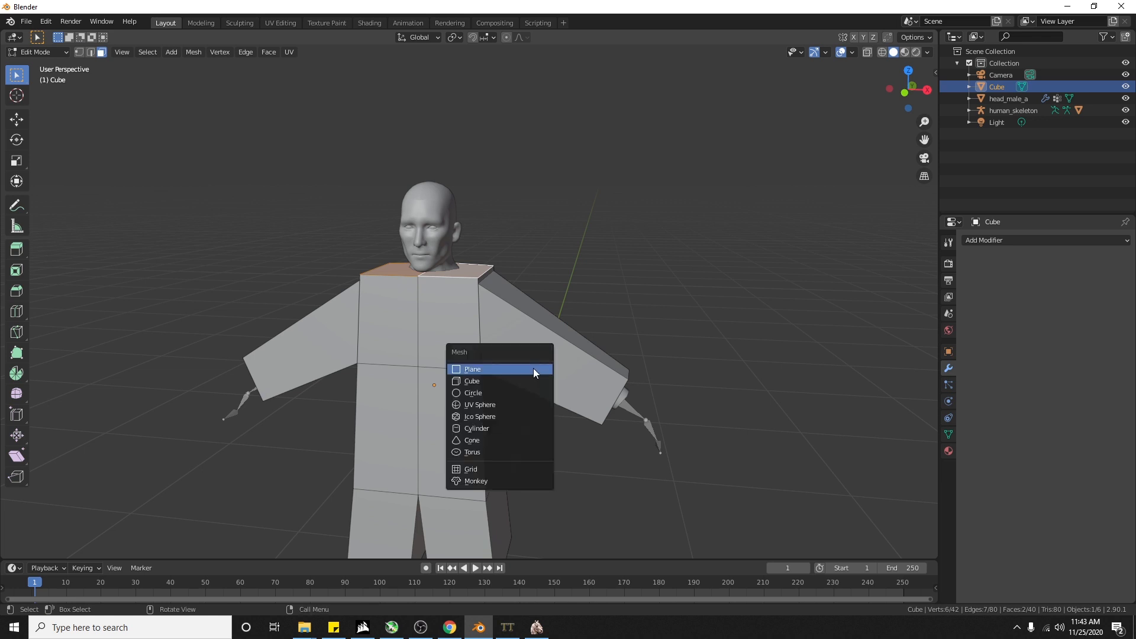
pyautogui.click(536, 369)
# Step: Add a Monkey mesh as a separate object and scale it down towards the size of the character's head
pyautogui.hotkey('shift', 'a')
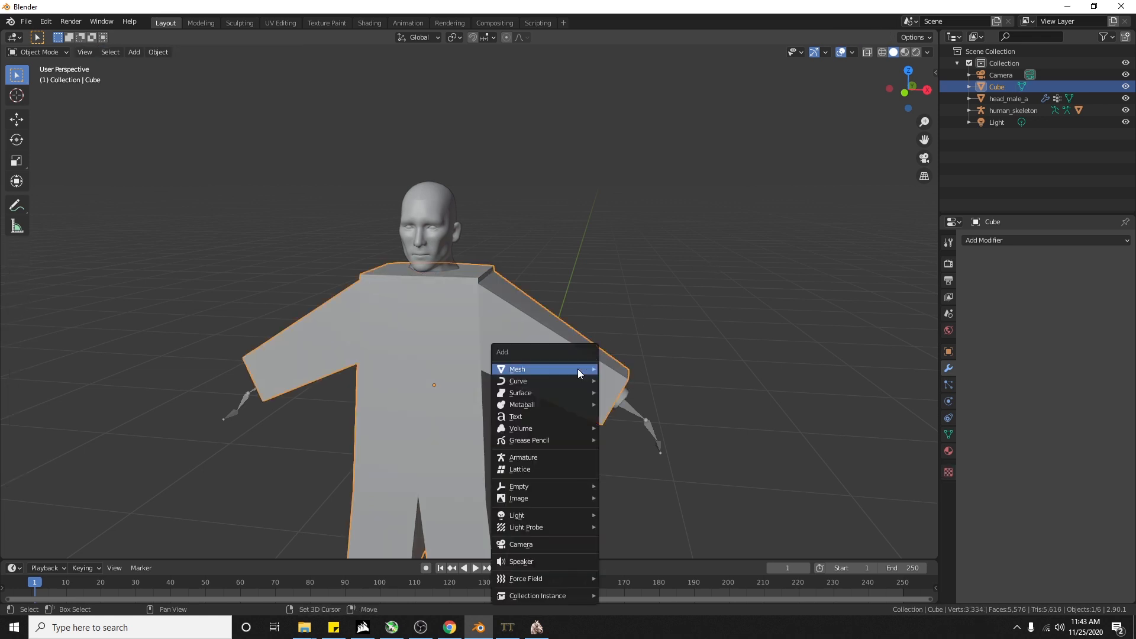
pyautogui.moveTo(562, 383)
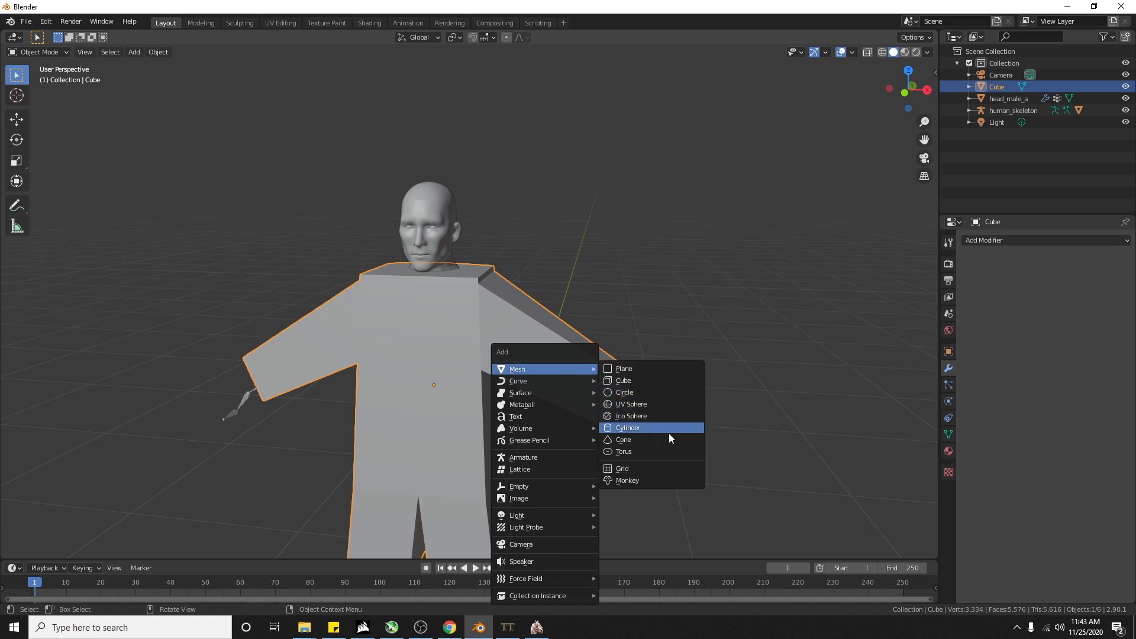
pyautogui.click(648, 481)
pyautogui.scroll(-5, 624, 406)
pyautogui.press('s')
pyautogui.click(547, 436)
# Step: Raise the monkey mesh along Z to the character's head and refine its size and height
pyautogui.press('g')
pyautogui.press('z')
pyautogui.click(545, 269)
pyautogui.scroll(7, 544, 270)
pyautogui.press('s')
pyautogui.press('g')
pyautogui.press('z')
# Step: Scale the monkey mesh along the Y axis to adjust its depth
pyautogui.moveTo(535, 287); pyautogui.dragTo(617, 307, button='middle')
pyautogui.click(359, 328)
pyautogui.press('s')
pyautogui.press('y')
pyautogui.click(366, 337)
# Step: Move the monkey mesh along the Y axis until it covers the character's head like a helmet
pyautogui.click(365, 155)
pyautogui.press('g')
pyautogui.press('y')
pyautogui.click(390, 260)
pyautogui.press('g')
pyautogui.press('y')
pyautogui.click(335, 276)
pyautogui.click(322, 339)
pyautogui.moveTo(322, 339); pyautogui.dragTo(723, 301, button='middle')
pyautogui.click(731, 484)
pyautogui.press('Tab')
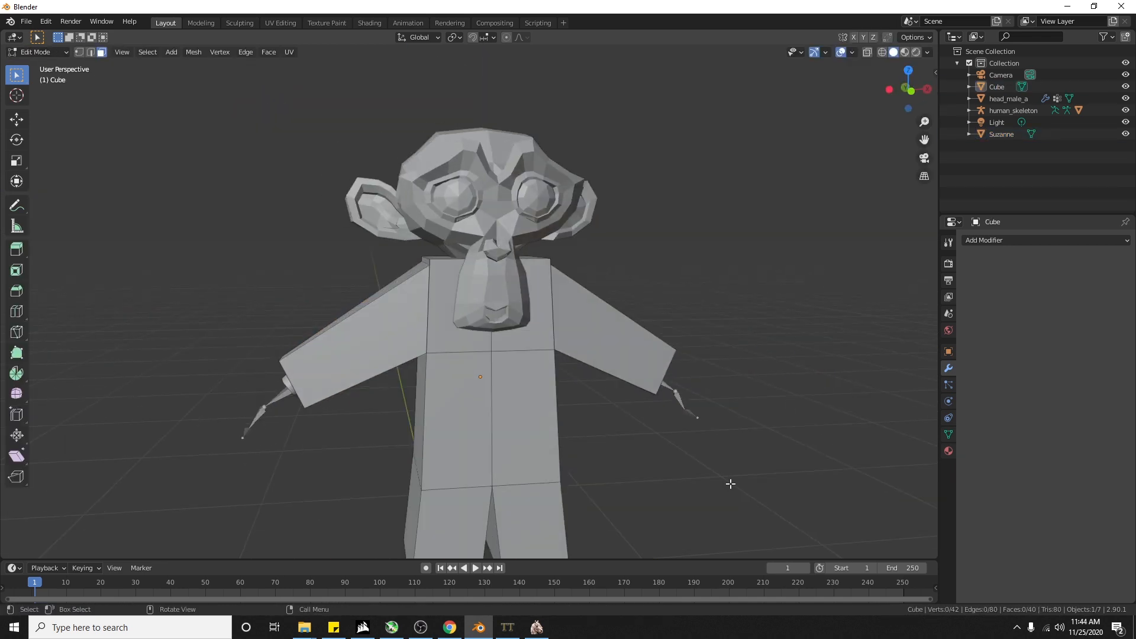
pyautogui.press('Tab')
# Step: Select the monkey mesh and switch to the Texture Paint workspace with a close view of it
pyautogui.click(503, 237)
pyautogui.moveTo(866, 418); pyautogui.dragTo(924, 439, button='middle')
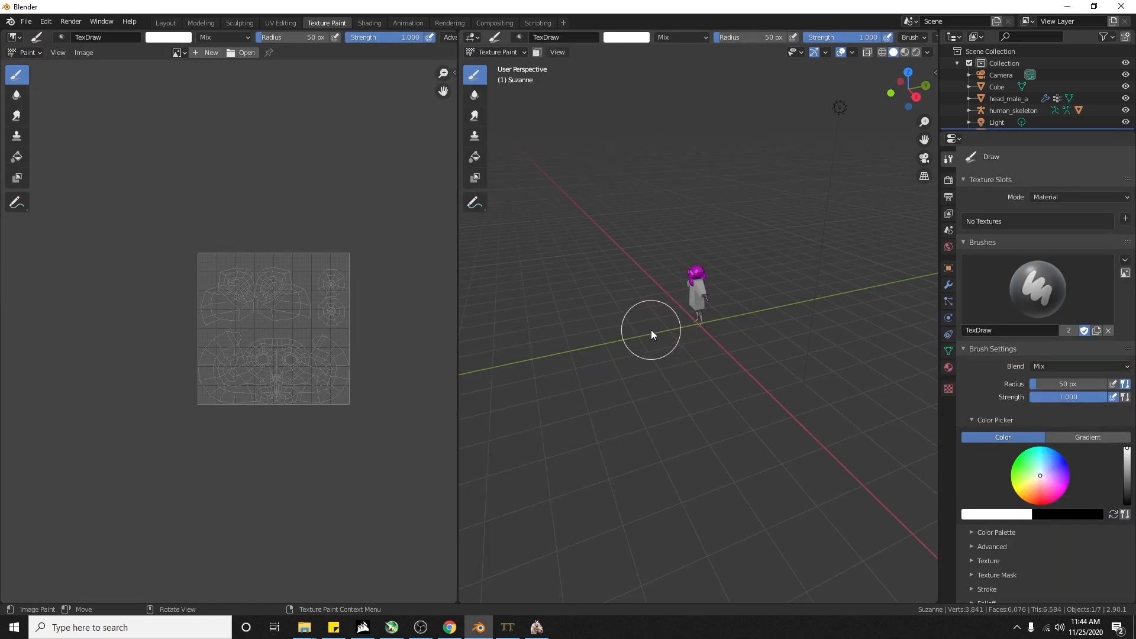
pyautogui.scroll(7, 652, 330)
pyautogui.keyDown('shift'); pyautogui.moveTo(716, 308); pyautogui.dragTo(765, 329, button='middle'); pyautogui.keyUp('shift')
pyautogui.scroll(6, 680, 471)
# Step: Start adding a Base Color texture paint slot to the monkey mesh and open its width for editing
pyautogui.click(1057, 193)
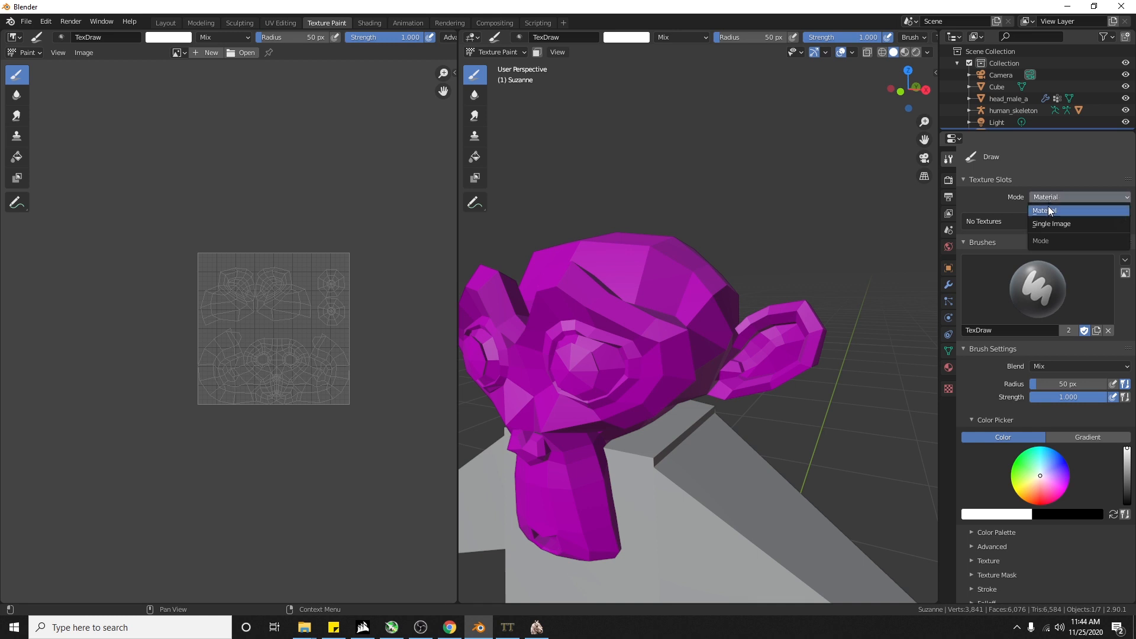
pyautogui.scroll(-2, 744, 288)
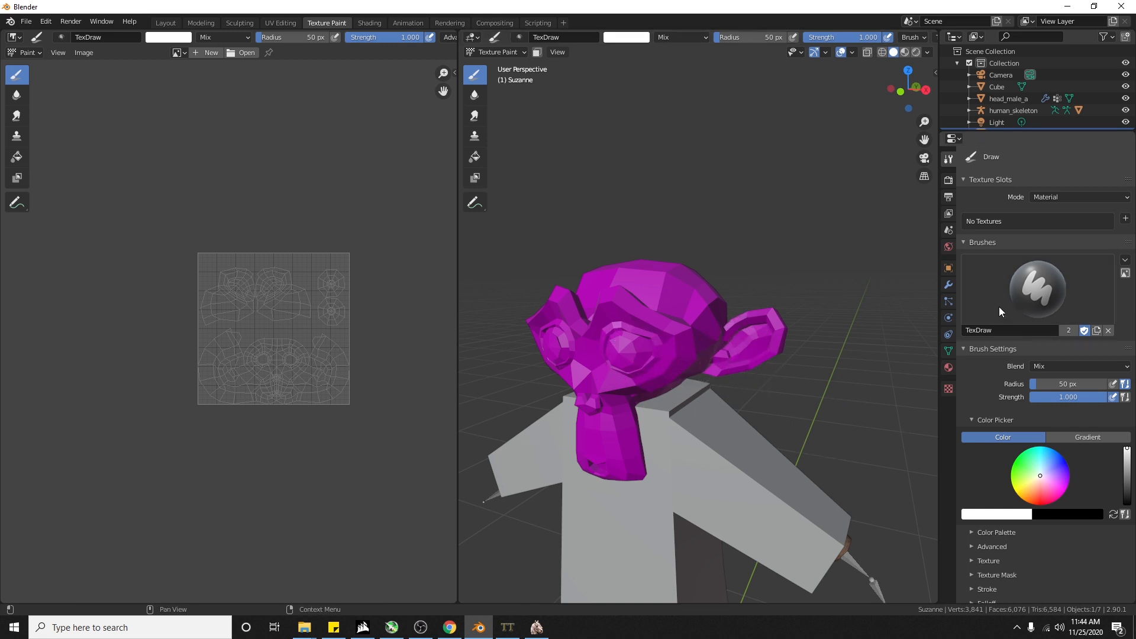
pyautogui.click(1125, 218)
pyautogui.click(1099, 233)
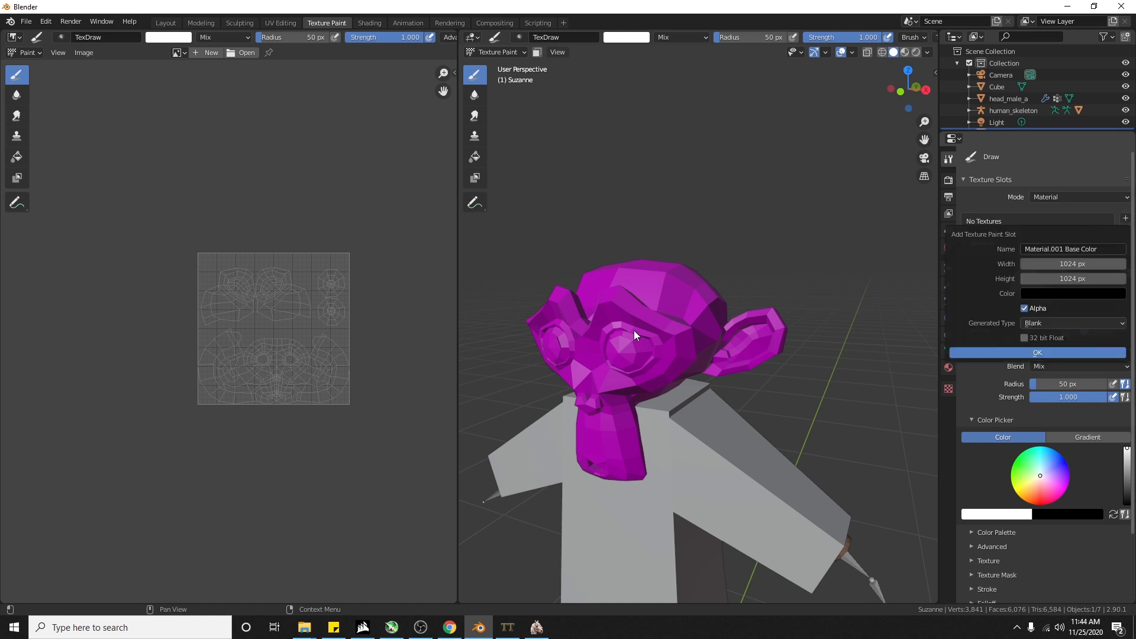
pyautogui.click(1064, 266)
# Step: Switch to TpacTool and show the list of texture packages
pyautogui.click(508, 627)
pyautogui.scroll(7, 310, 272)
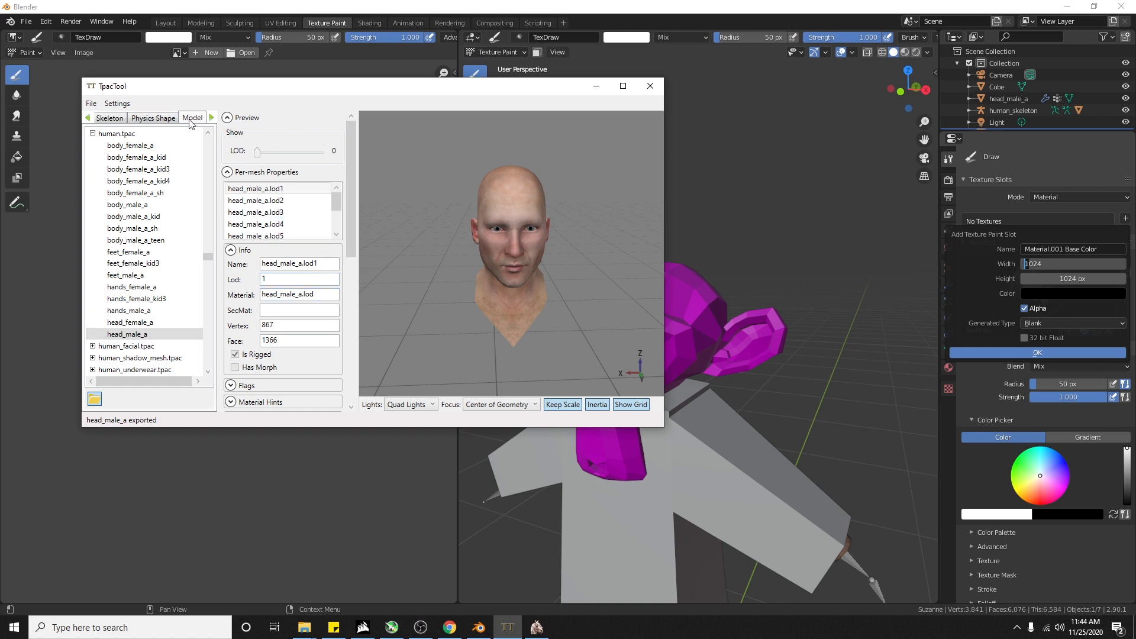
pyautogui.click(211, 117)
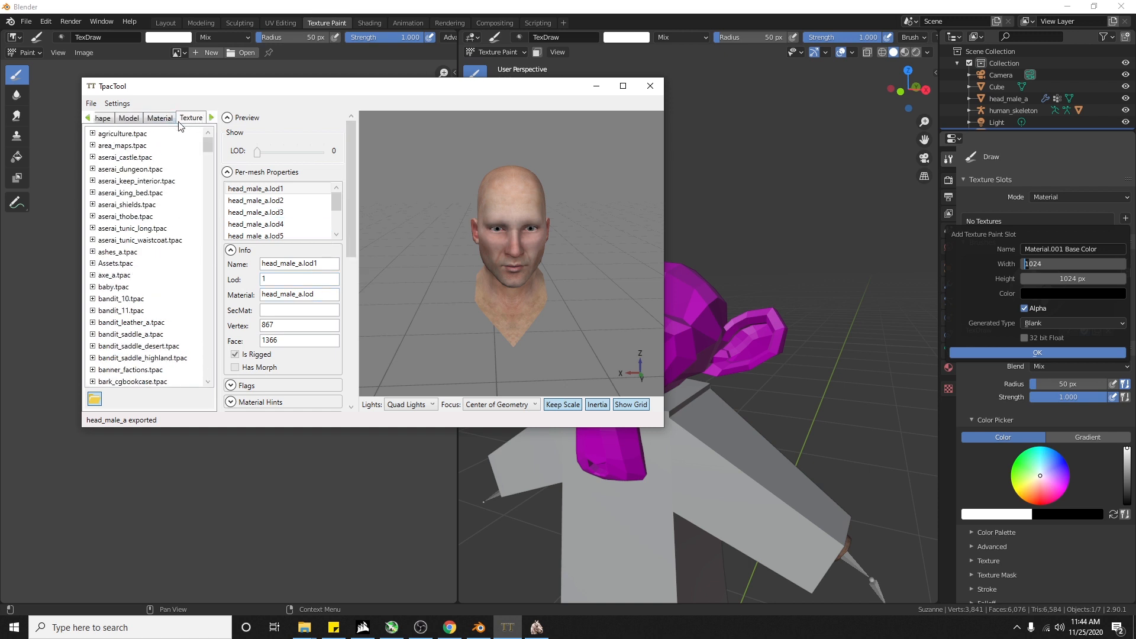
# Step: Examine the sturgia_light_armor_c texture in the Assets package and its available preview sizes, and close TpacTool
pyautogui.click(93, 264)
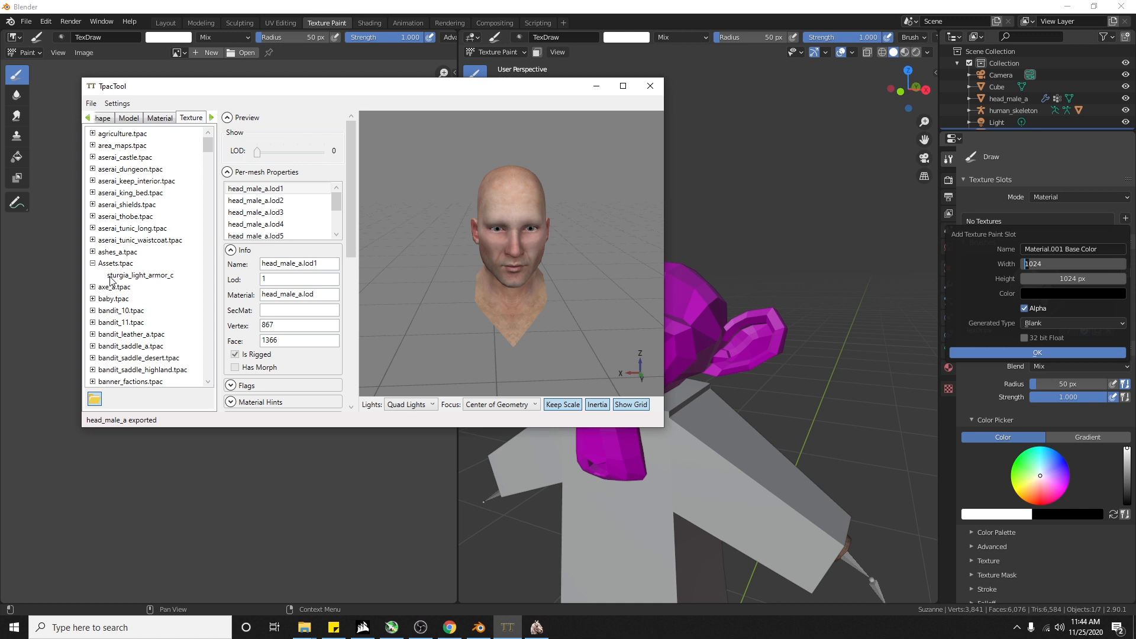
pyautogui.click(118, 276)
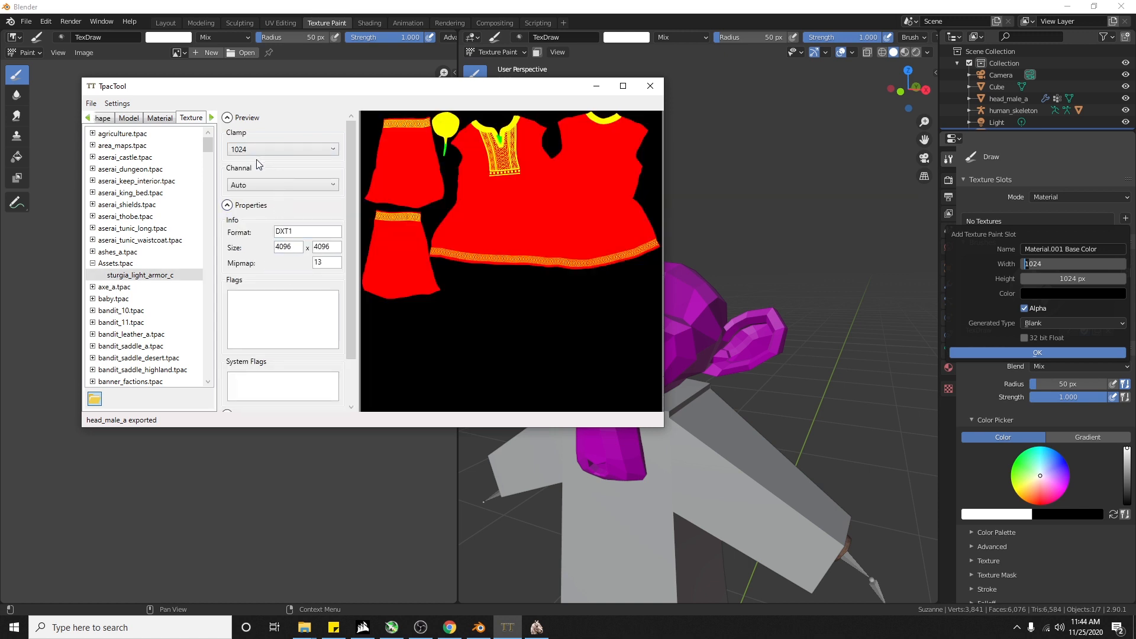
pyautogui.click(241, 151)
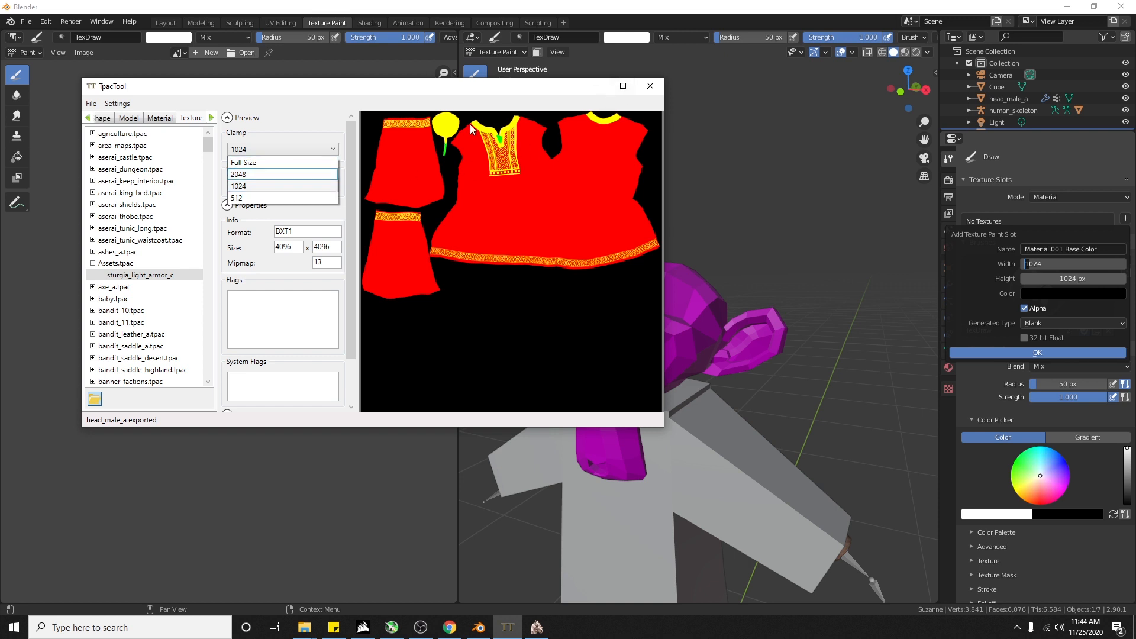
pyautogui.click(653, 84)
pyautogui.click(649, 89)
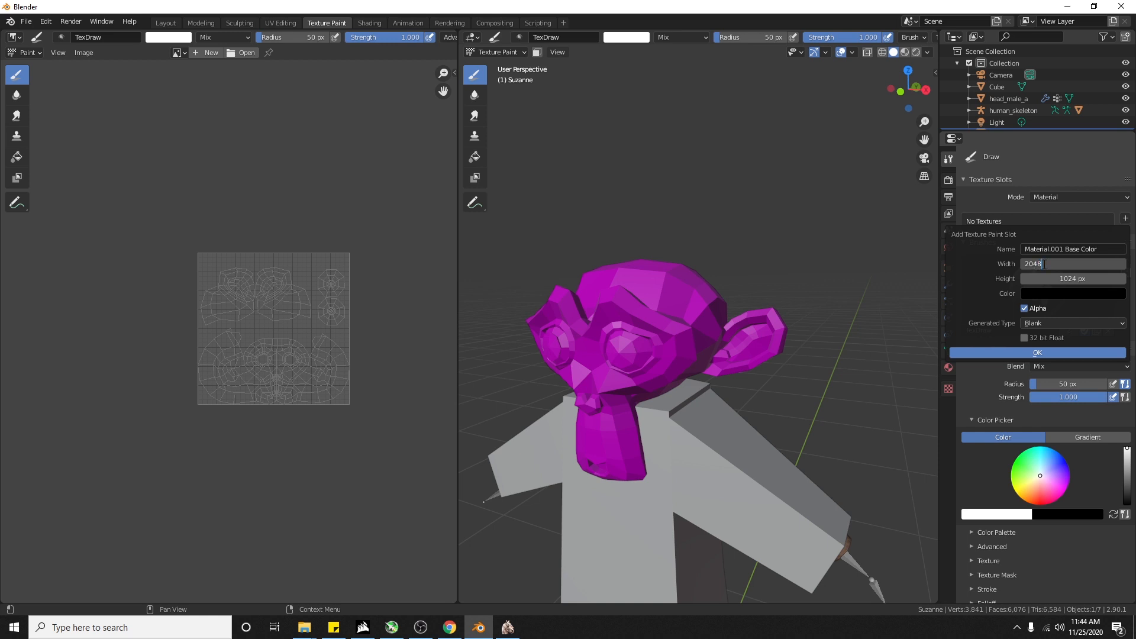
# Step: Set the new paint slot's width and height to 2048 px and create the slot
pyautogui.click(1073, 279)
pyautogui.write('2048')
pyautogui.click(1014, 354)
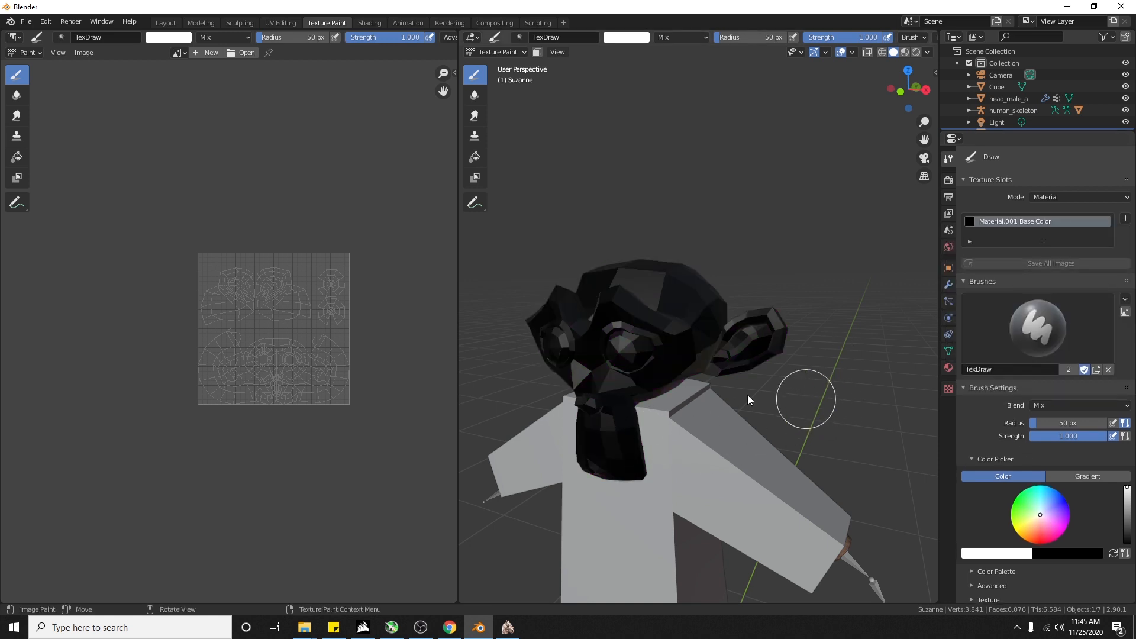
# Step: Display the Material.001 Base Color image in the image editor, fitted to the view
pyautogui.click(179, 53)
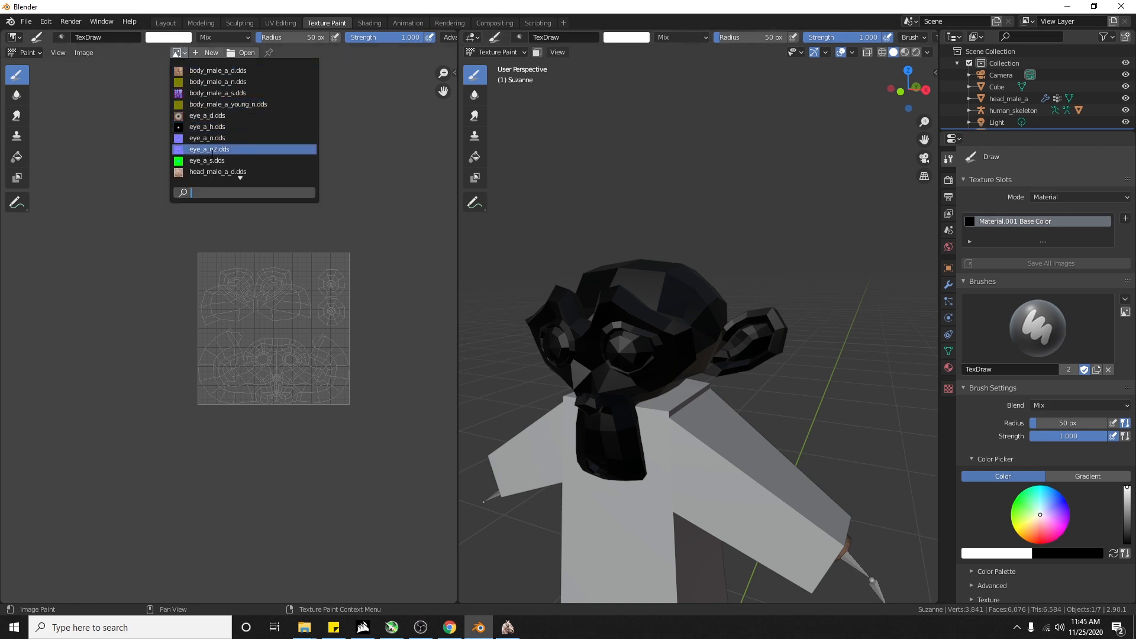
pyautogui.scroll(-2, 220, 170)
pyautogui.scroll(-5, 219, 171)
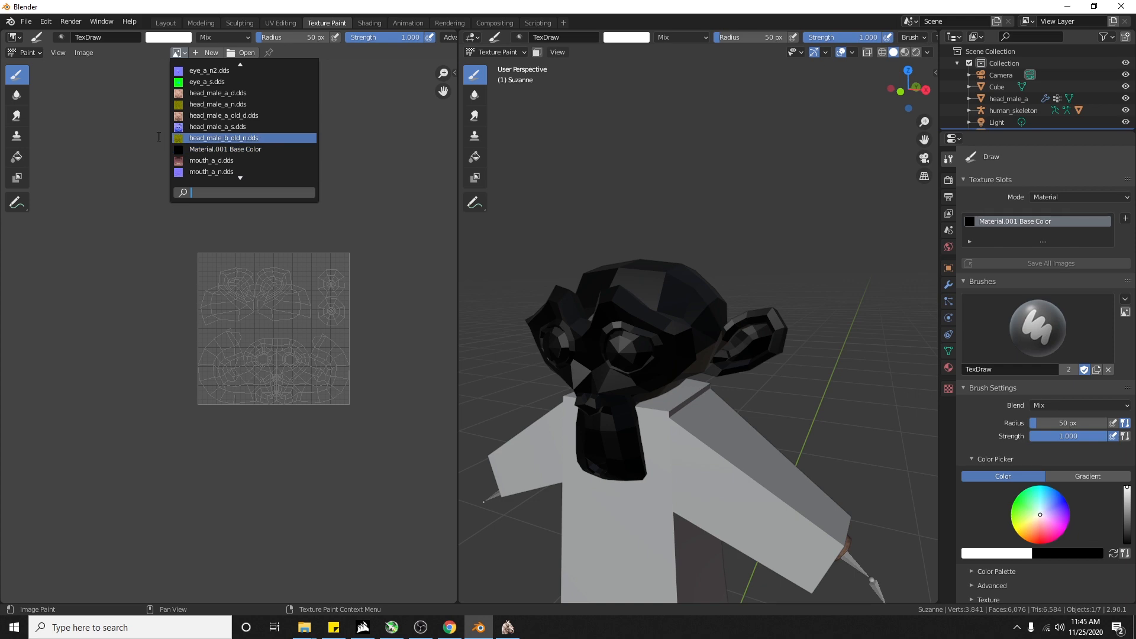
pyautogui.click(219, 149)
pyautogui.press('Home')
pyautogui.scroll(1, 217, 330)
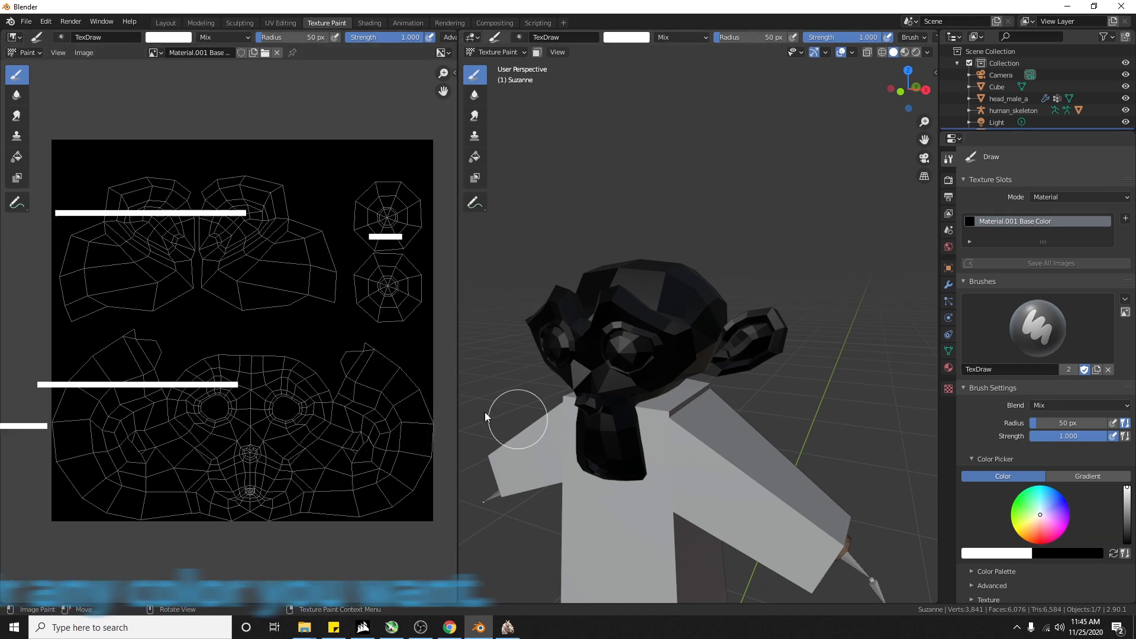
# Step: Enlarge the brush radius to 500 px and paint the monkey's texture white across its UV islands
pyautogui.moveTo(1059, 426); pyautogui.dragTo(1086, 426)
pyautogui.click(171, 203)
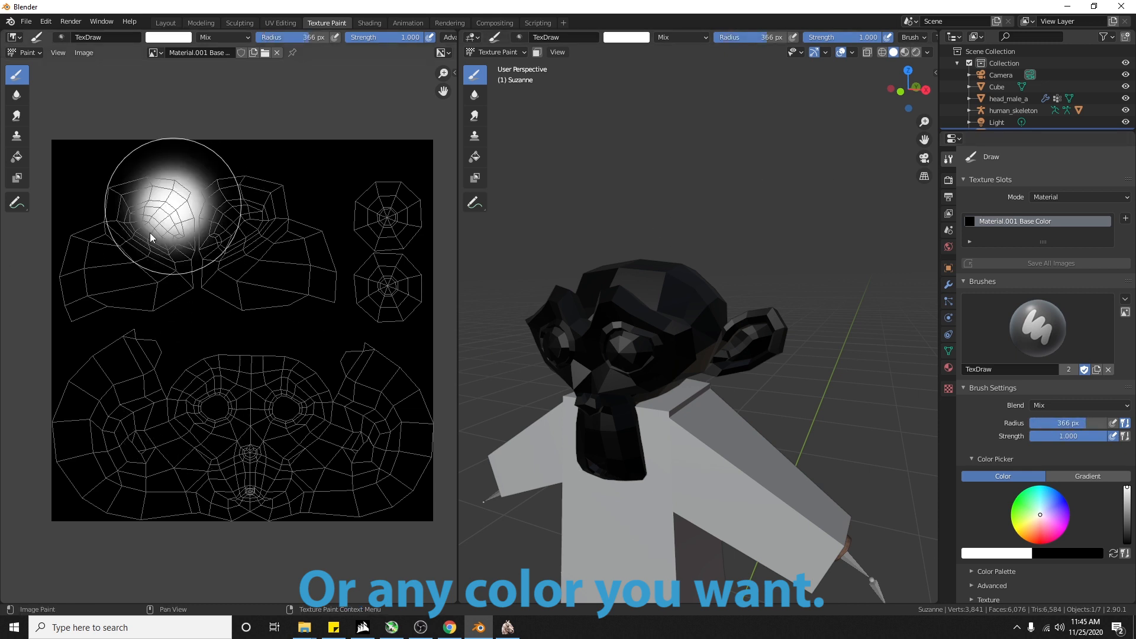
pyautogui.moveTo(191, 174); pyautogui.dragTo(308, 210)
pyautogui.moveTo(1061, 419); pyautogui.dragTo(1105, 423)
pyautogui.moveTo(83, 190)
pyautogui.mouseDown()
pyautogui.moveTo(479, 234)
pyautogui.moveTo(480, 361)
pyautogui.mouseUp()
pyautogui.moveTo(385, 349)
pyautogui.mouseDown()
pyautogui.moveTo(299, 557)
pyautogui.moveTo(286, 405)
pyautogui.moveTo(55, 400)
pyautogui.moveTo(87, 474)
pyautogui.moveTo(260, 521)
pyautogui.moveTo(193, 310)
pyautogui.moveTo(51, 317)
pyautogui.moveTo(367, 322)
pyautogui.moveTo(392, 172)
pyautogui.moveTo(438, 154)
pyautogui.mouseUp()
# Step: Select the centre faces of both monkey eyes and restrict painting to them with the paint mask
pyautogui.moveTo(793, 441)
pyautogui.mouseDown(button='middle')
pyautogui.moveTo(716, 409)
pyautogui.moveTo(732, 381)
pyautogui.mouseUp(button='middle')
pyautogui.press('Tab')
pyautogui.scroll(4, 708, 381)
pyautogui.click(903, 90)
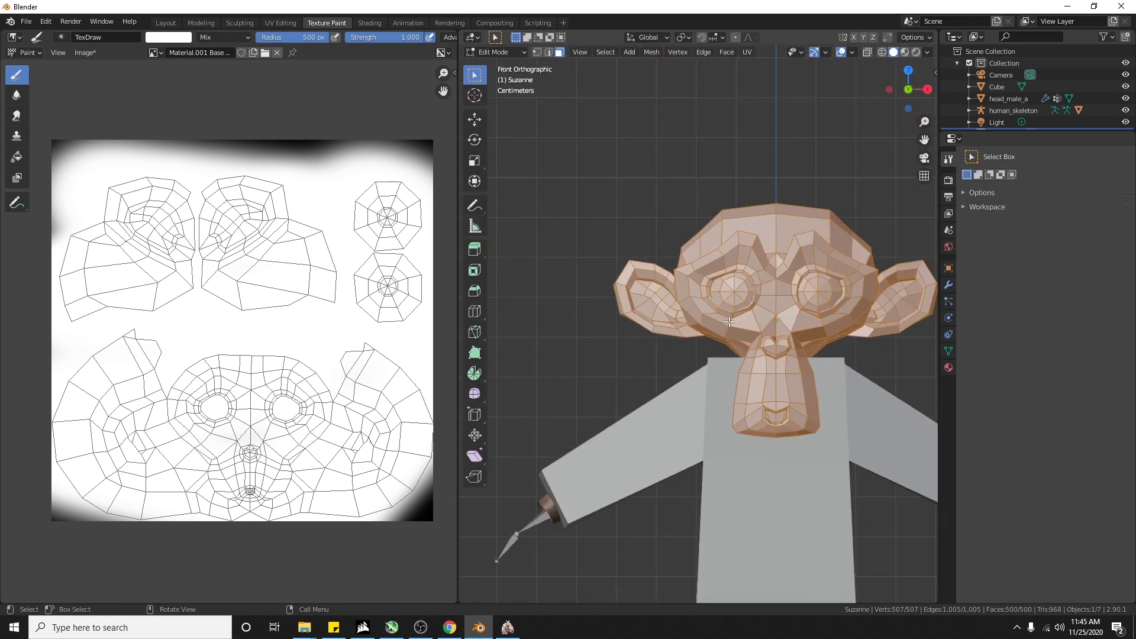
pyautogui.scroll(5, 622, 370)
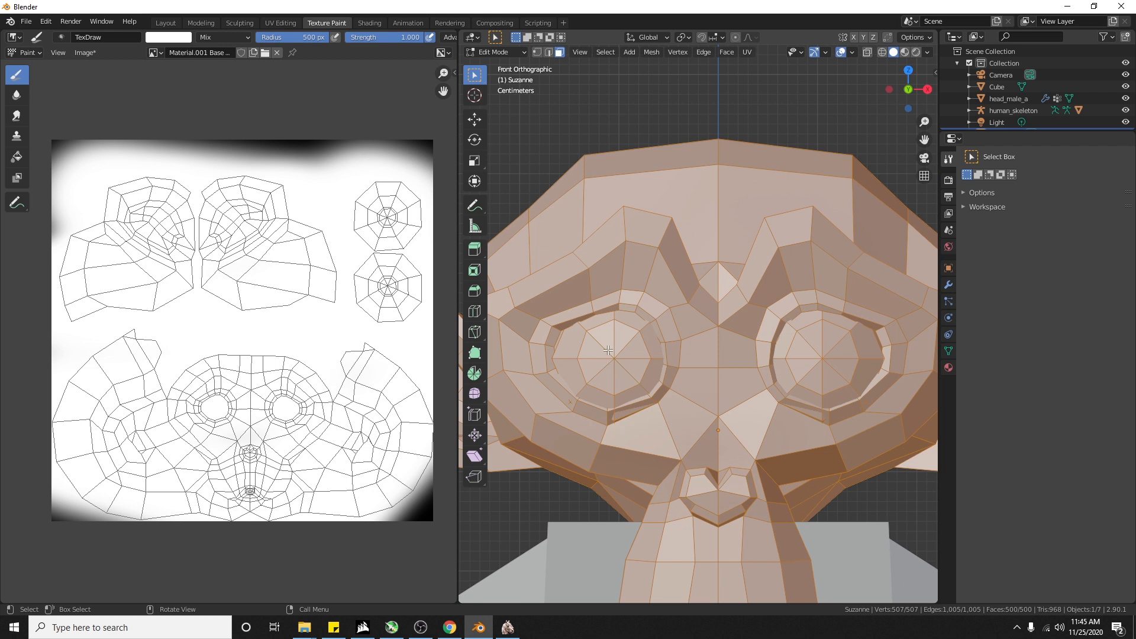
pyautogui.click(608, 350)
pyautogui.keyDown('shift'); pyautogui.click(642, 349); pyautogui.keyUp('shift')
pyautogui.keyDown('shift'); pyautogui.click(642, 370); pyautogui.keyUp('shift')
pyautogui.keyDown('shift'); pyautogui.click(627, 383); pyautogui.keyUp('shift')
pyautogui.keyDown('shift'); pyautogui.click(603, 381); pyautogui.keyUp('shift')
pyautogui.keyDown('shift'); pyautogui.click(593, 355); pyautogui.keyUp('shift')
pyautogui.keyDown('shift'); pyautogui.click(831, 335); pyautogui.keyUp('shift')
pyautogui.keyDown('shift'); pyautogui.click(846, 350); pyautogui.keyUp('shift')
pyautogui.keyDown('shift'); pyautogui.click(846, 368); pyautogui.keyUp('shift')
pyautogui.keyDown('shift'); pyautogui.click(832, 382); pyautogui.keyUp('shift')
pyautogui.keyDown('shift'); pyautogui.click(814, 381); pyautogui.keyUp('shift')
pyautogui.keyDown('shift'); pyautogui.click(799, 361); pyautogui.keyUp('shift')
pyautogui.keyDown('shift'); pyautogui.click(806, 356); pyautogui.keyUp('shift')
pyautogui.keyDown('shift'); pyautogui.click(815, 338); pyautogui.keyUp('shift')
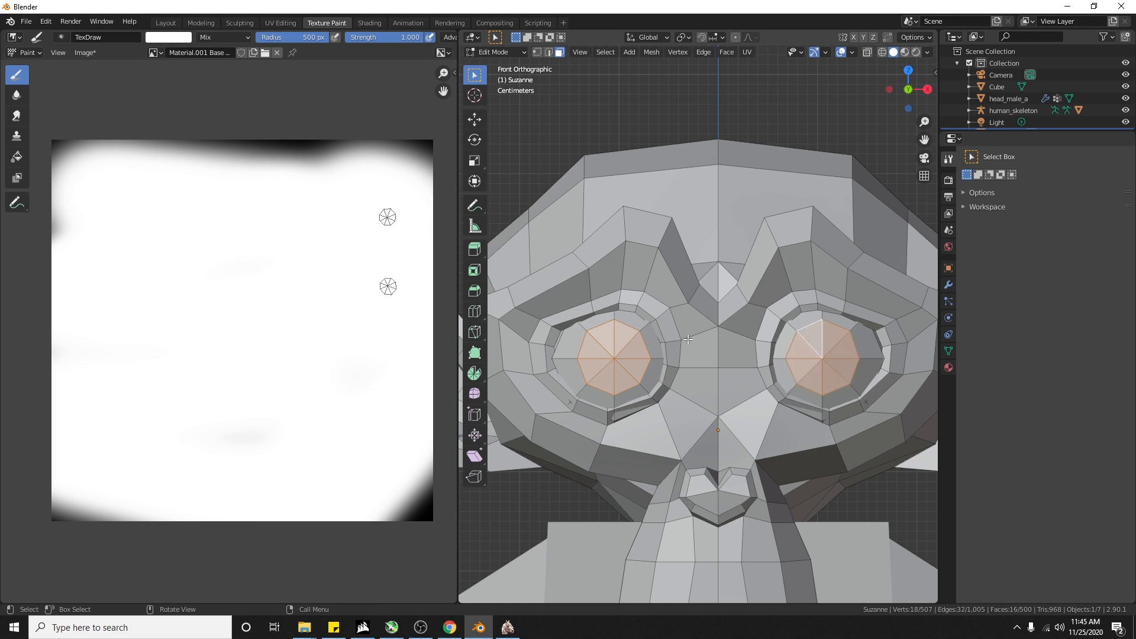
pyautogui.press('Tab')
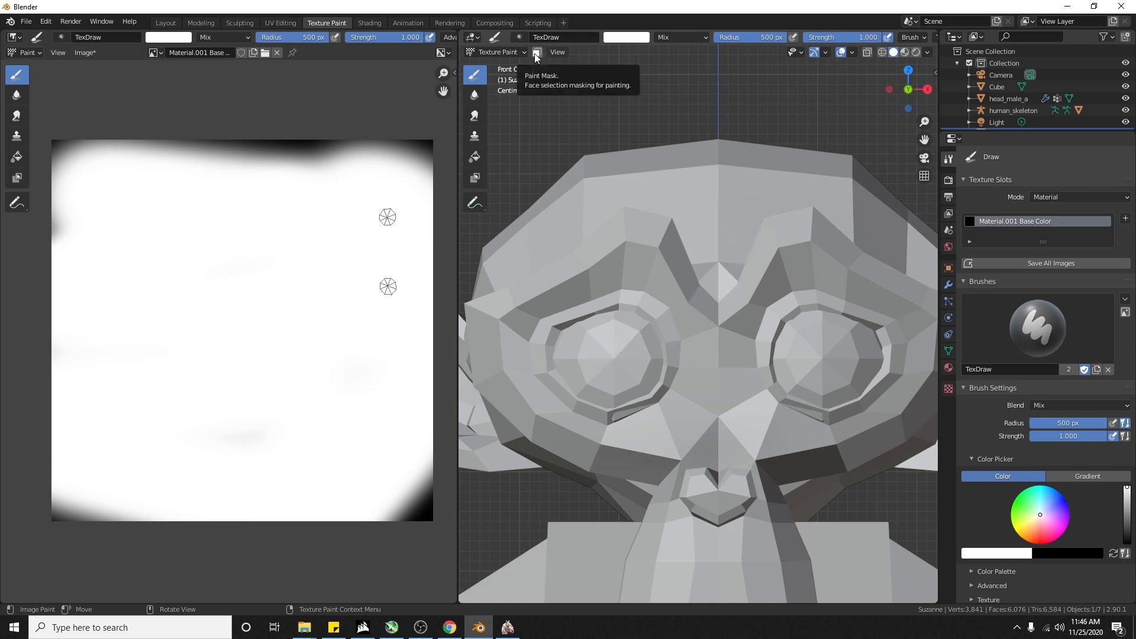
pyautogui.click(537, 52)
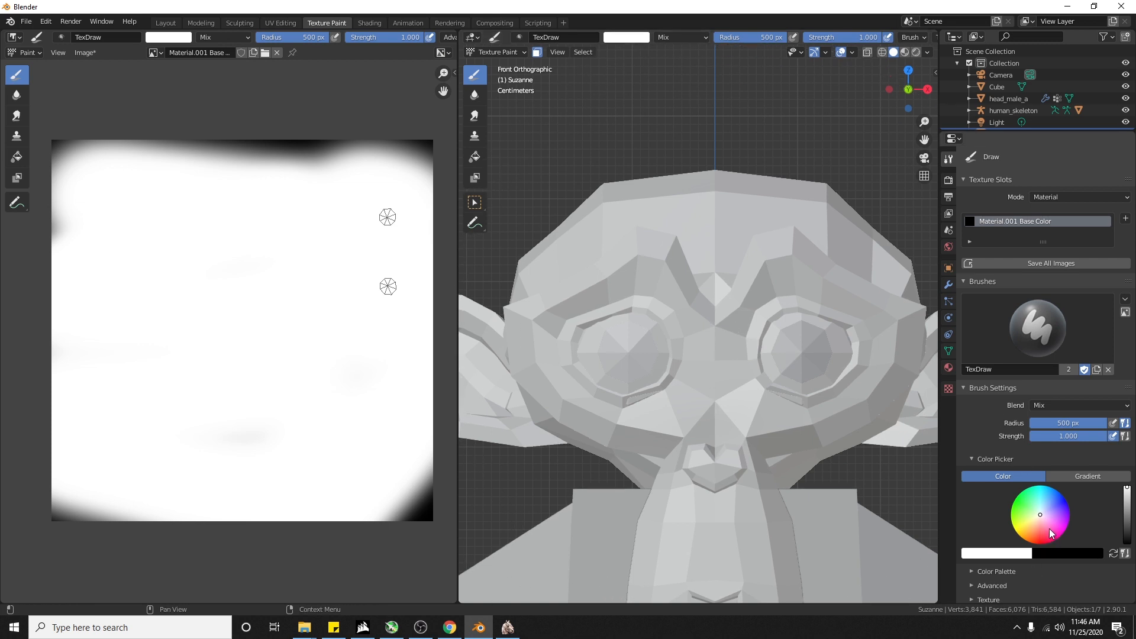
# Step: Paint the masked eye faces blue
pyautogui.moveTo(1043, 516); pyautogui.dragTo(1057, 503)
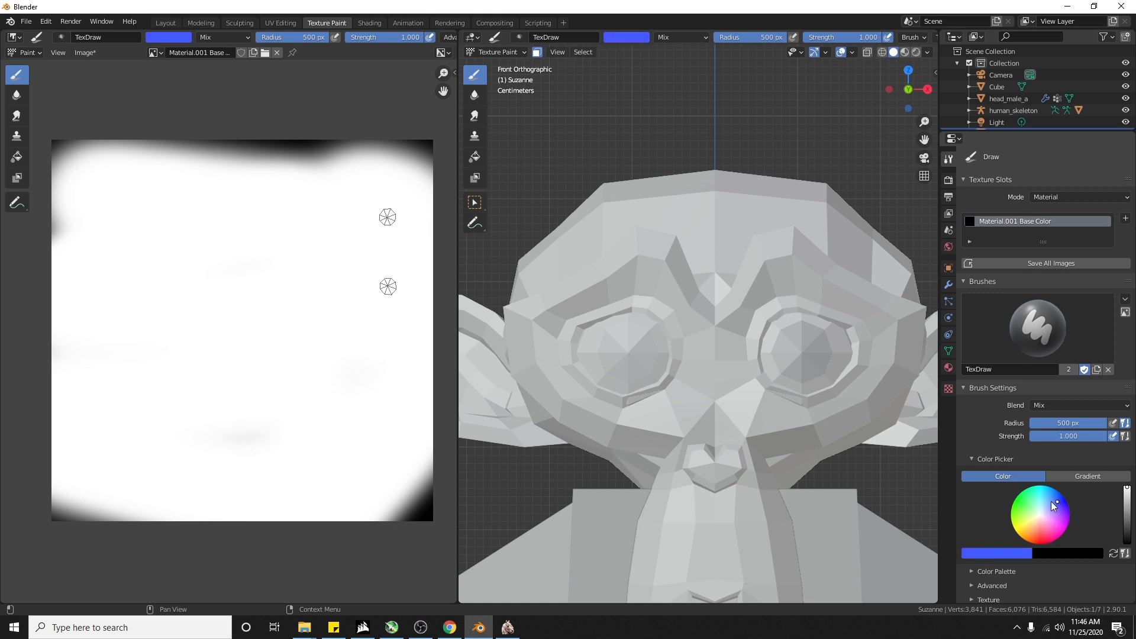
pyautogui.click(705, 362)
pyautogui.click(704, 352)
pyautogui.scroll(-5, 732, 355)
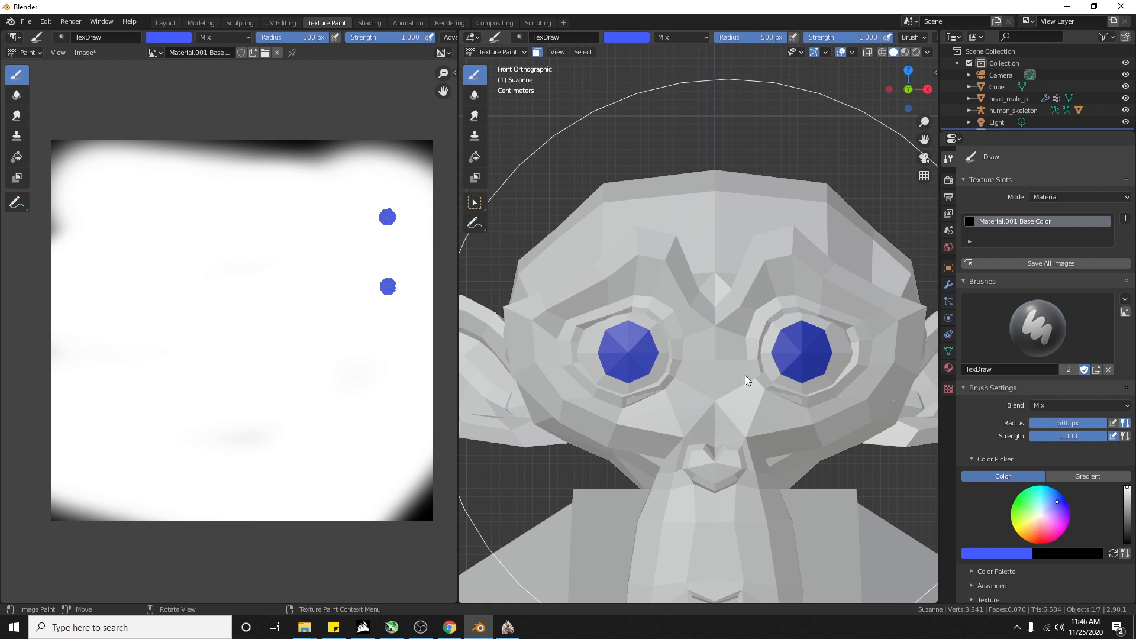
pyautogui.moveTo(778, 403); pyautogui.dragTo(717, 356, button='middle')
pyautogui.scroll(6, 685, 416)
pyautogui.scroll(-3, 681, 408)
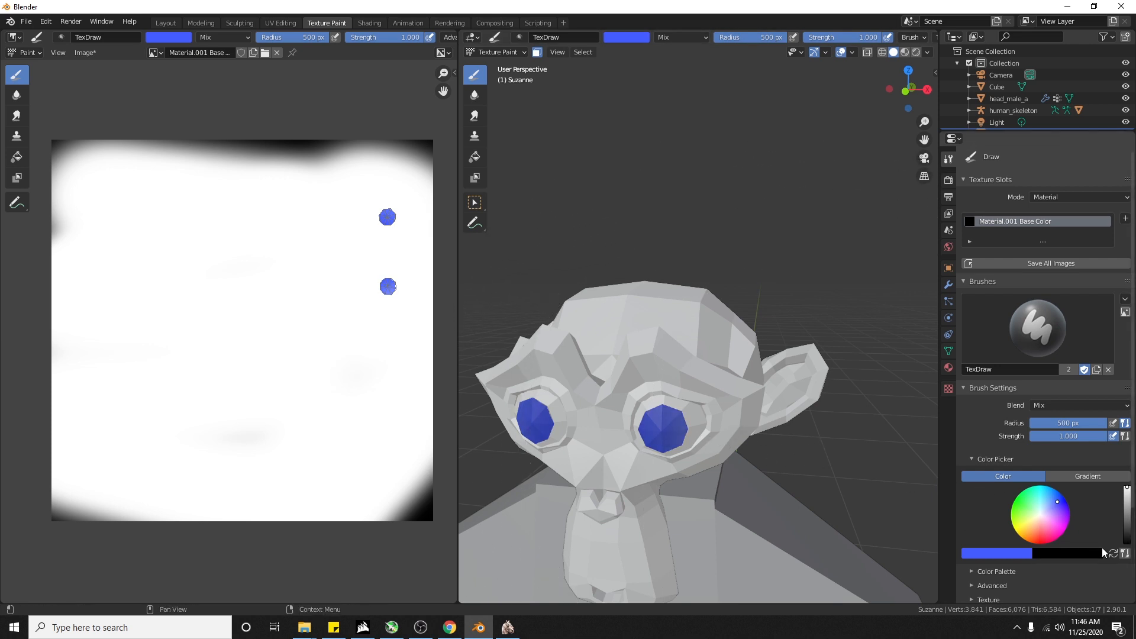
# Step: Change the brush colour to dark grey and paint the masked eye faces with it
pyautogui.moveTo(1060, 524); pyautogui.dragTo(1043, 514)
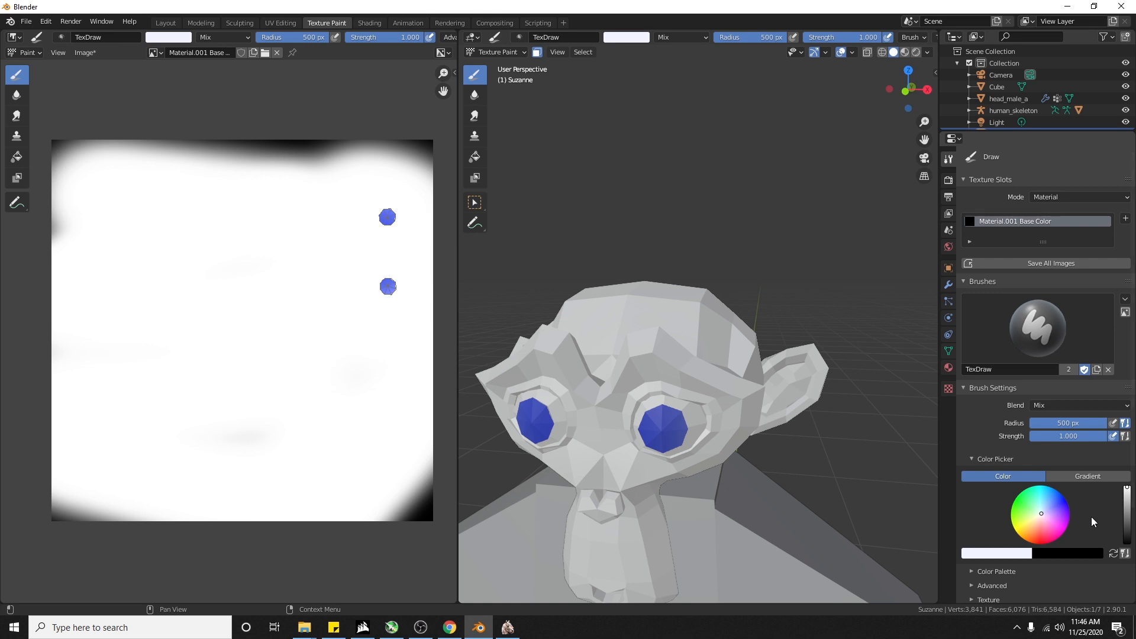
pyautogui.moveTo(1127, 489)
pyautogui.mouseDown()
pyautogui.moveTo(1127, 529)
pyautogui.moveTo(1128, 518)
pyautogui.mouseUp()
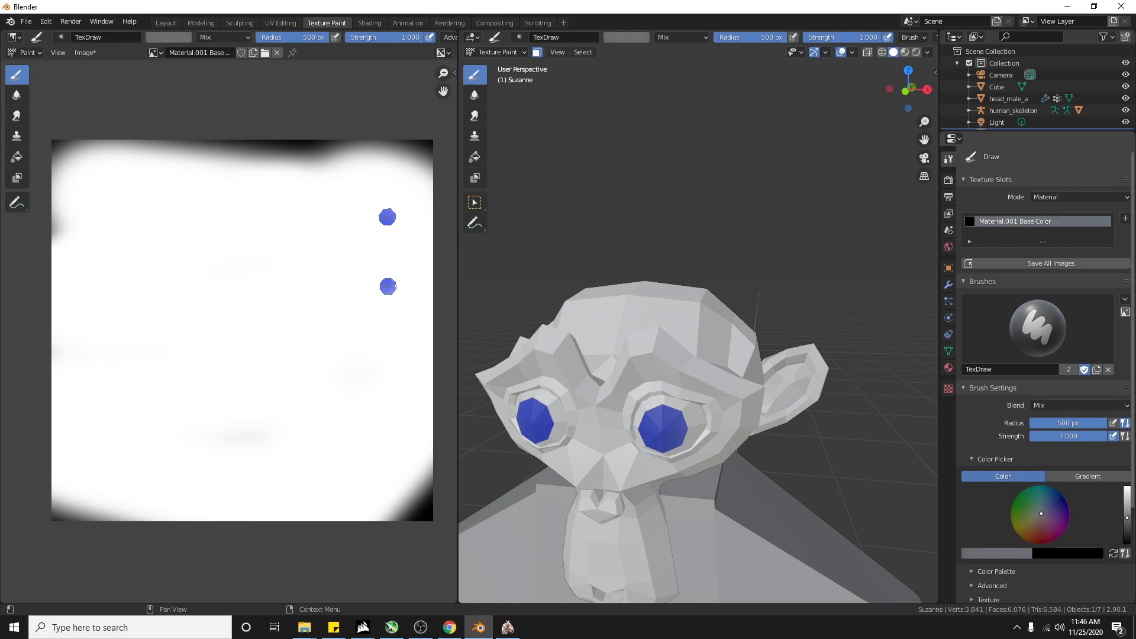
pyautogui.click(632, 435)
pyautogui.scroll(-5, 665, 449)
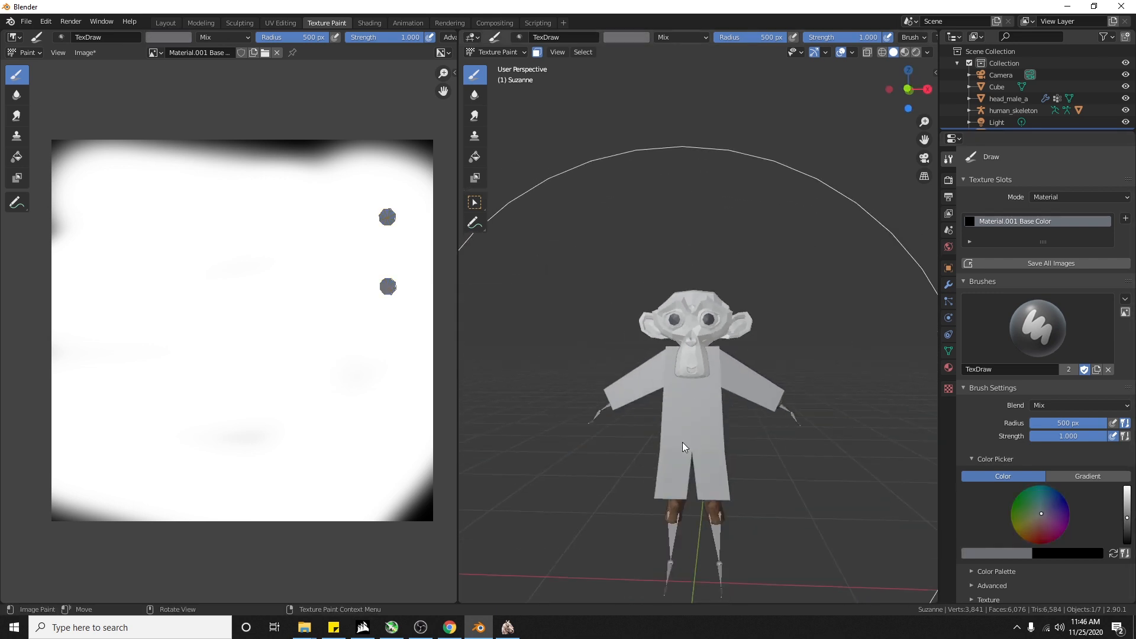
pyautogui.scroll(3, 731, 316)
pyautogui.press('Tab')
pyautogui.press('Tab')
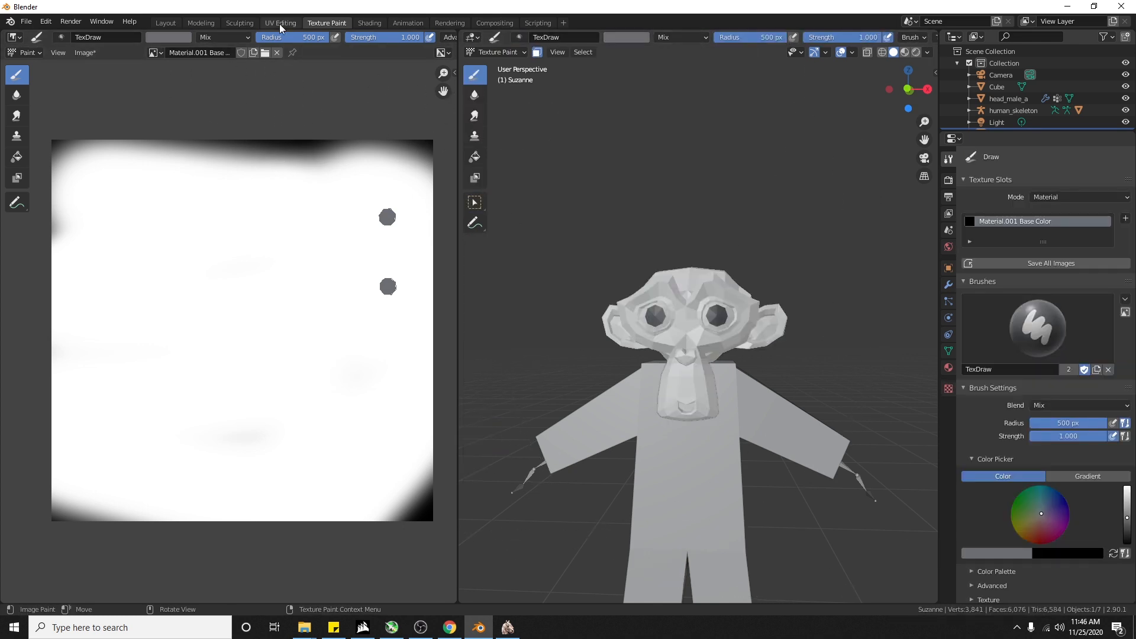
# Step: Make the Cube body armour the active object in the Modeling workspace and return to Texture Paint
pyautogui.click(204, 23)
pyautogui.scroll(5, 418, 203)
pyautogui.moveTo(419, 203)
pyautogui.keyDown('shift'); pyautogui.mouseDown(button='middle')
pyautogui.moveTo(443, 239)
pyautogui.moveTo(497, 237)
pyautogui.moveTo(522, 315)
pyautogui.moveTo(554, 326)
pyautogui.mouseUp(button='middle'); pyautogui.keyUp('shift')
pyautogui.press('Tab')
pyautogui.click(523, 229)
pyautogui.click(327, 22)
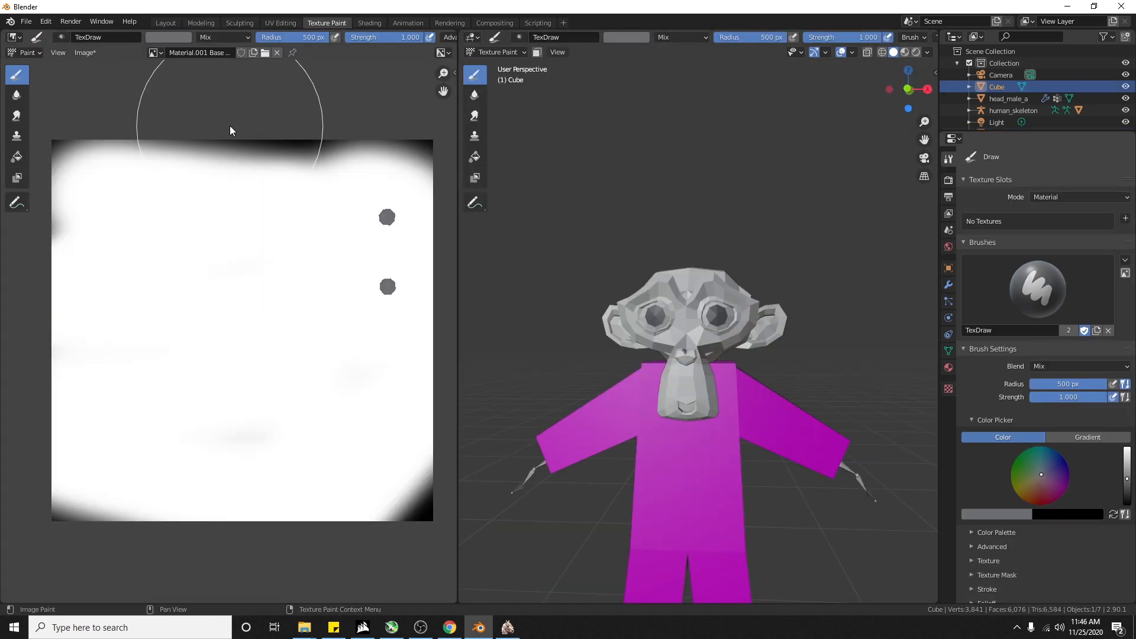
# Step: Save the monkey's painted image as monkey_texture.png on the Desktop
pyautogui.click(87, 53)
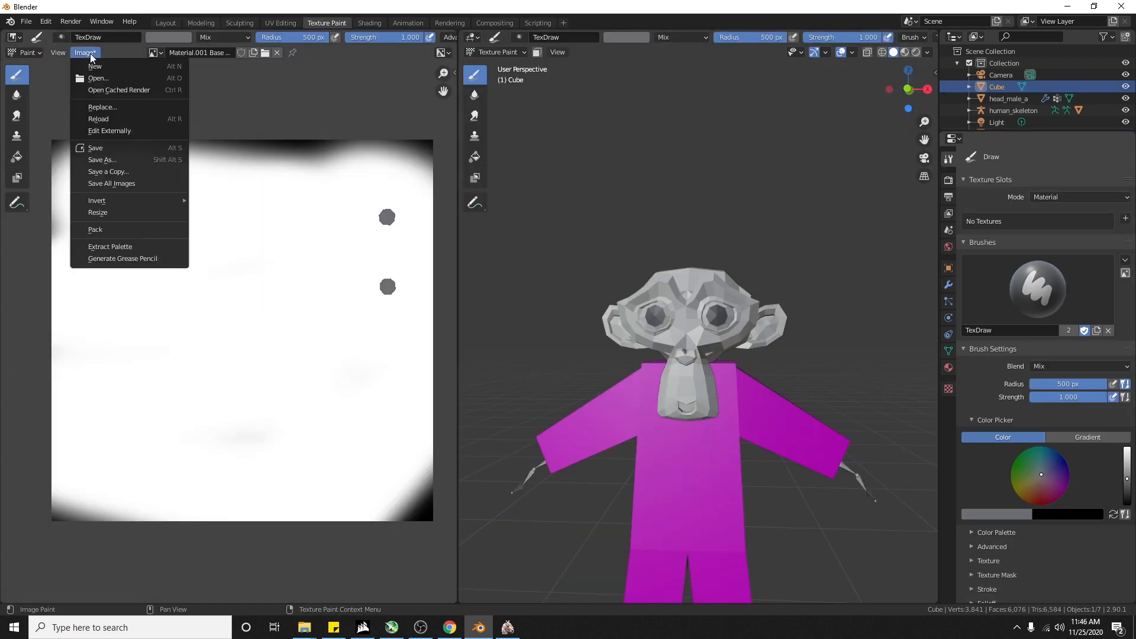
pyautogui.click(118, 157)
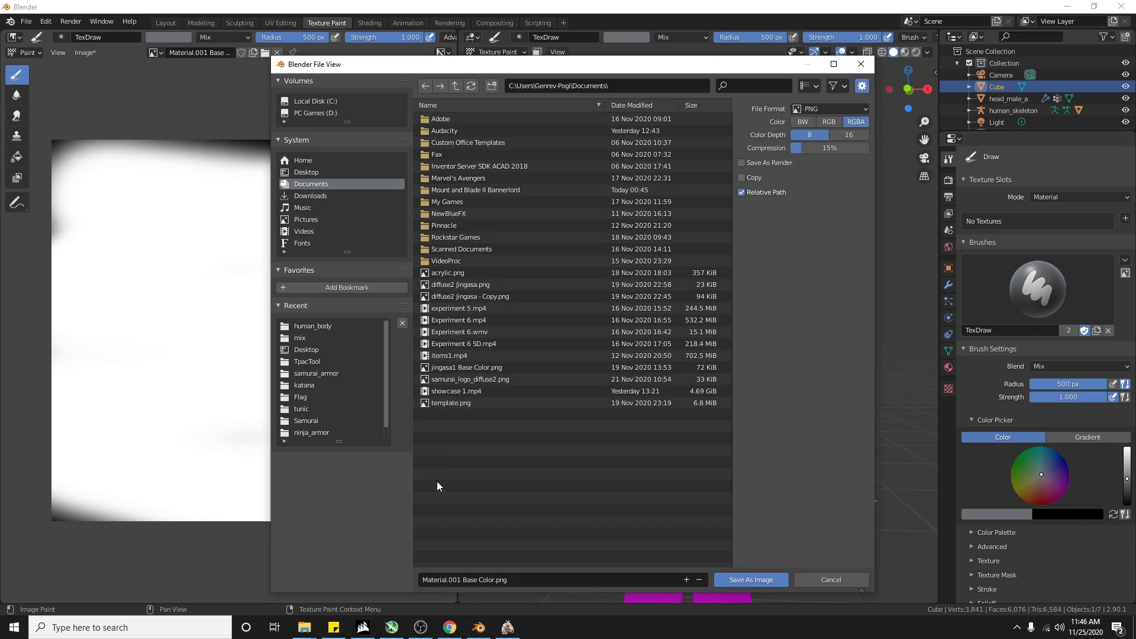
pyautogui.click(512, 579)
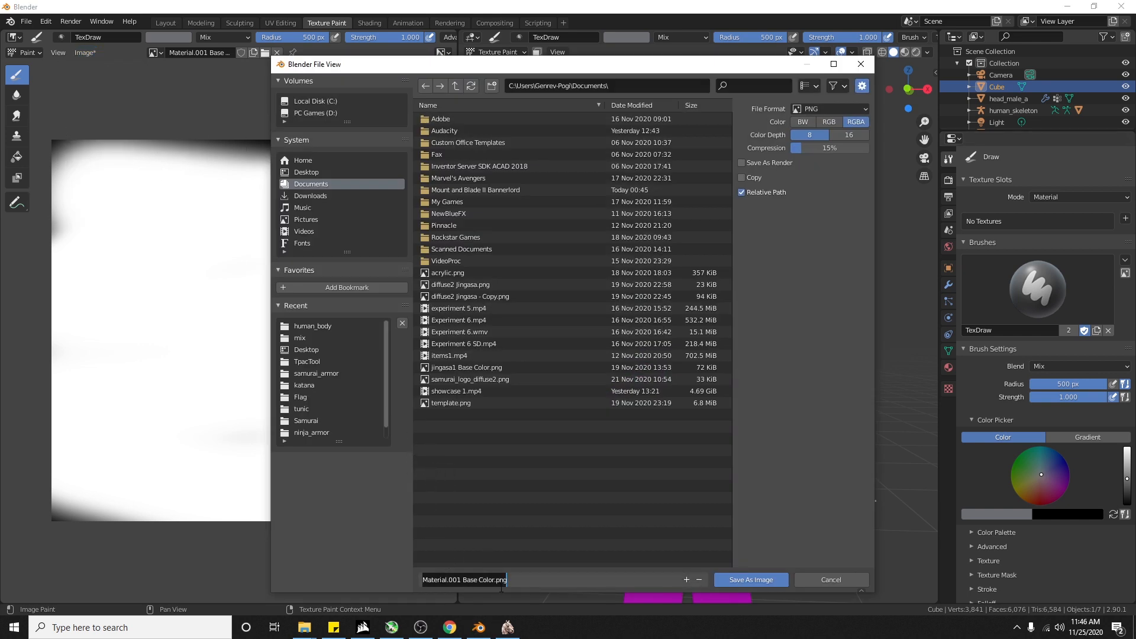
pyautogui.write('monk')
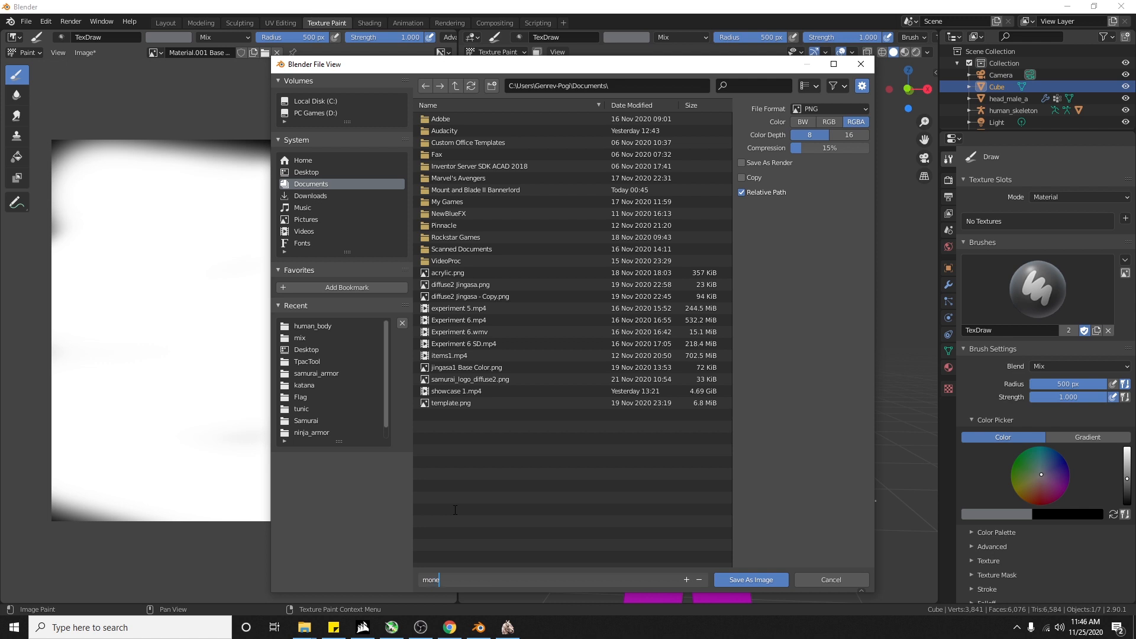
pyautogui.write('ey_texture')
pyautogui.press('Return')
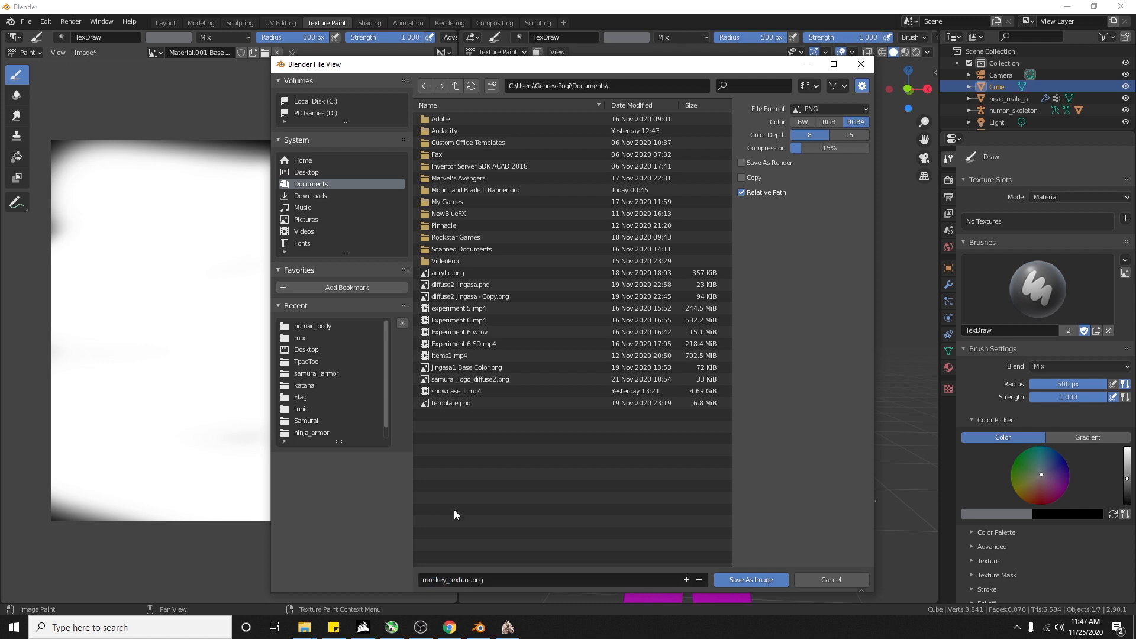
pyautogui.click(313, 350)
pyautogui.click(742, 577)
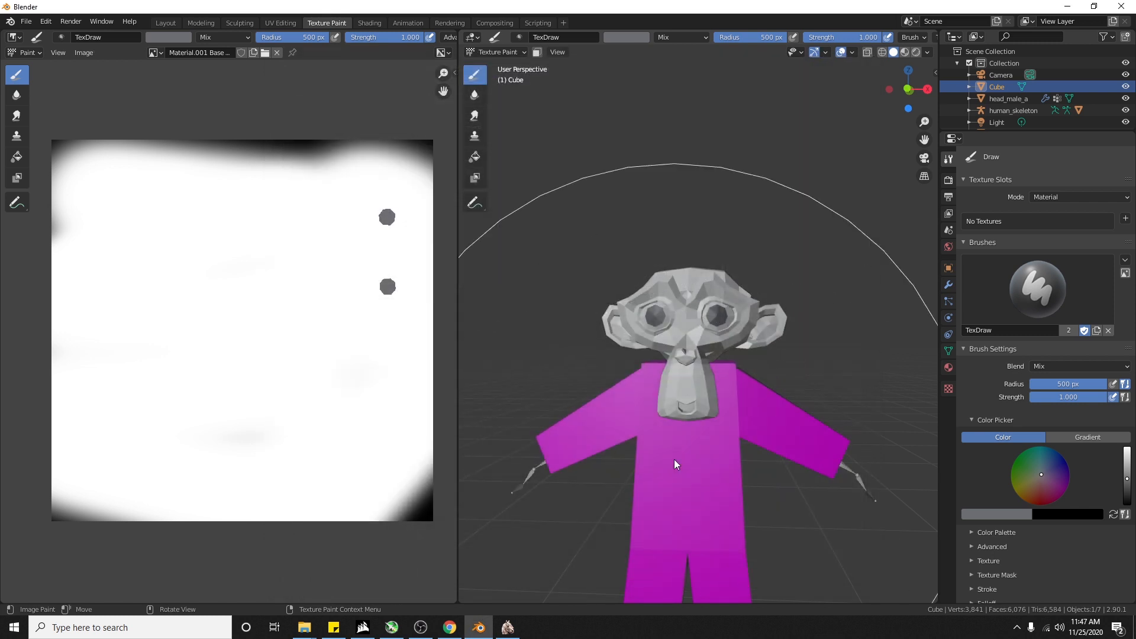
# Step: Add a Base Color texture paint slot to the body armour and display its Material.002 Base Color image
pyautogui.click(1125, 219)
pyautogui.click(1095, 233)
pyautogui.click(974, 355)
pyautogui.click(156, 53)
pyautogui.click(209, 117)
# Step: Brighten the brush colour to near white and paint over the body armour's texture
pyautogui.moveTo(680, 504)
pyautogui.keyDown('shift'); pyautogui.mouseDown(button='middle')
pyautogui.moveTo(633, 400)
pyautogui.moveTo(646, 396)
pyautogui.mouseUp(button='middle'); pyautogui.keyUp('shift')
pyautogui.moveTo(1127, 514); pyautogui.dragTo(1127, 482)
pyautogui.moveTo(71, 204)
pyautogui.mouseDown()
pyautogui.moveTo(342, 202)
pyautogui.moveTo(383, 292)
pyautogui.moveTo(45, 319)
pyautogui.moveTo(136, 397)
pyautogui.moveTo(360, 417)
pyautogui.moveTo(440, 398)
pyautogui.moveTo(421, 443)
pyautogui.moveTo(220, 511)
pyautogui.moveTo(88, 505)
pyautogui.moveTo(26, 485)
pyautogui.moveTo(37, 467)
pyautogui.mouseUp()
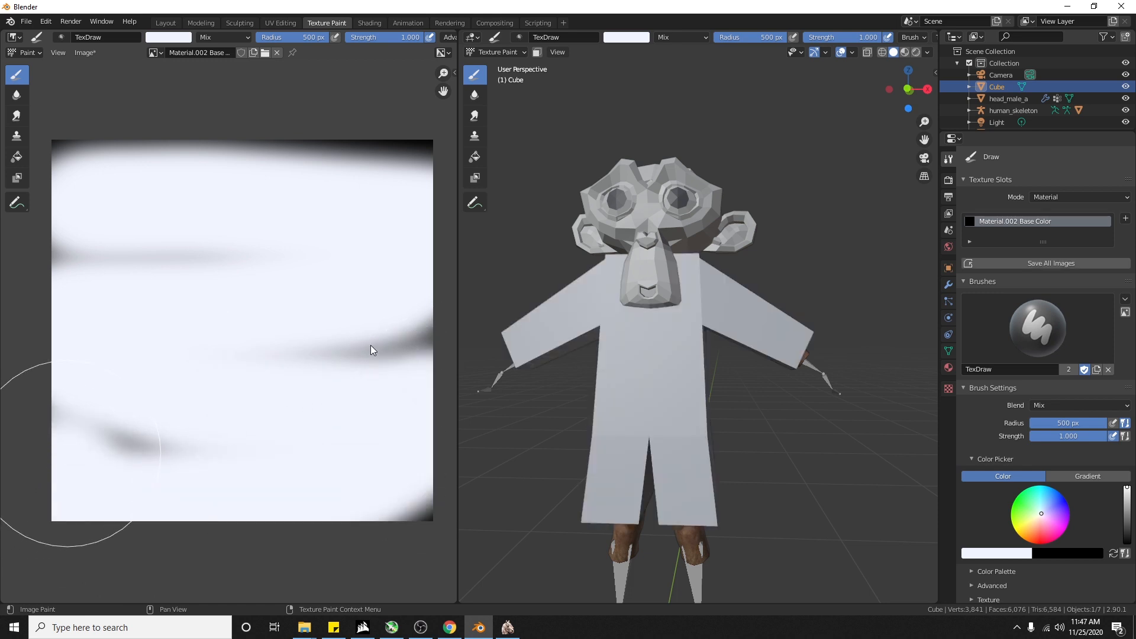
pyautogui.moveTo(368, 350); pyautogui.dragTo(342, 69)
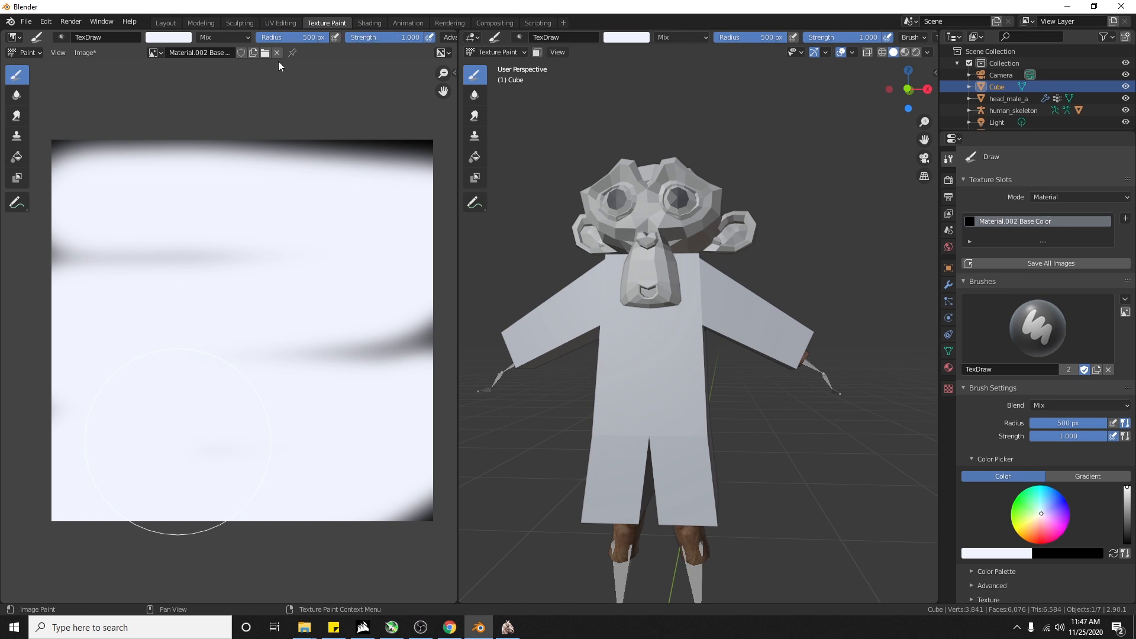
pyautogui.moveTo(336, 406)
pyautogui.mouseDown()
pyautogui.moveTo(319, 358)
pyautogui.moveTo(332, 312)
pyautogui.moveTo(245, 273)
pyautogui.moveTo(63, 263)
pyautogui.moveTo(121, 224)
pyautogui.mouseUp()
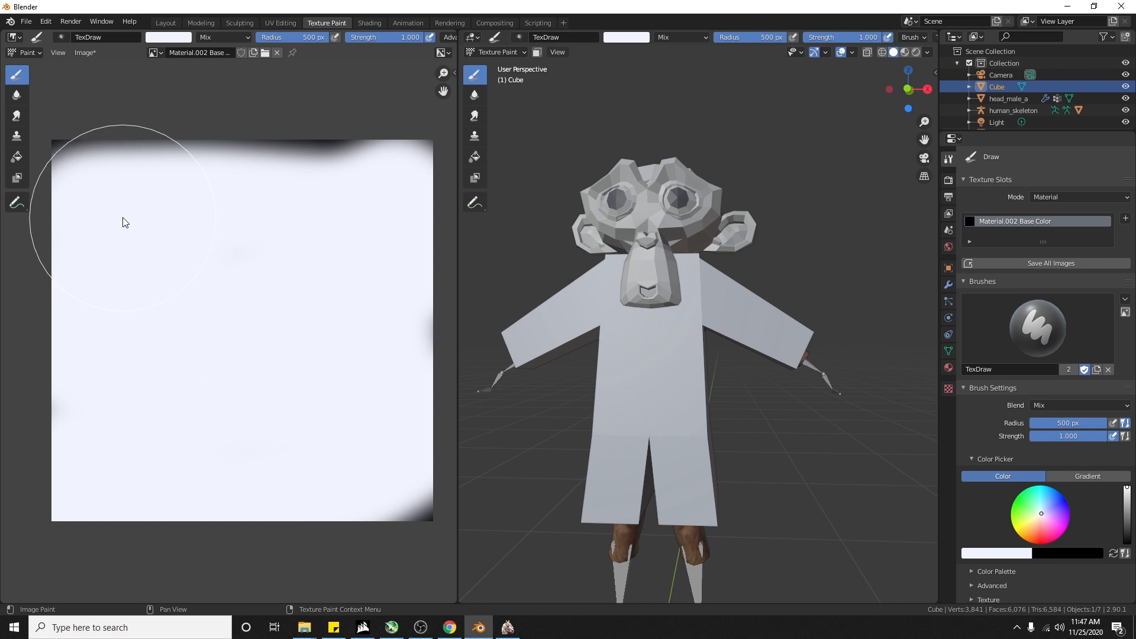
pyautogui.moveTo(616, 461); pyautogui.dragTo(580, 400, button='middle')
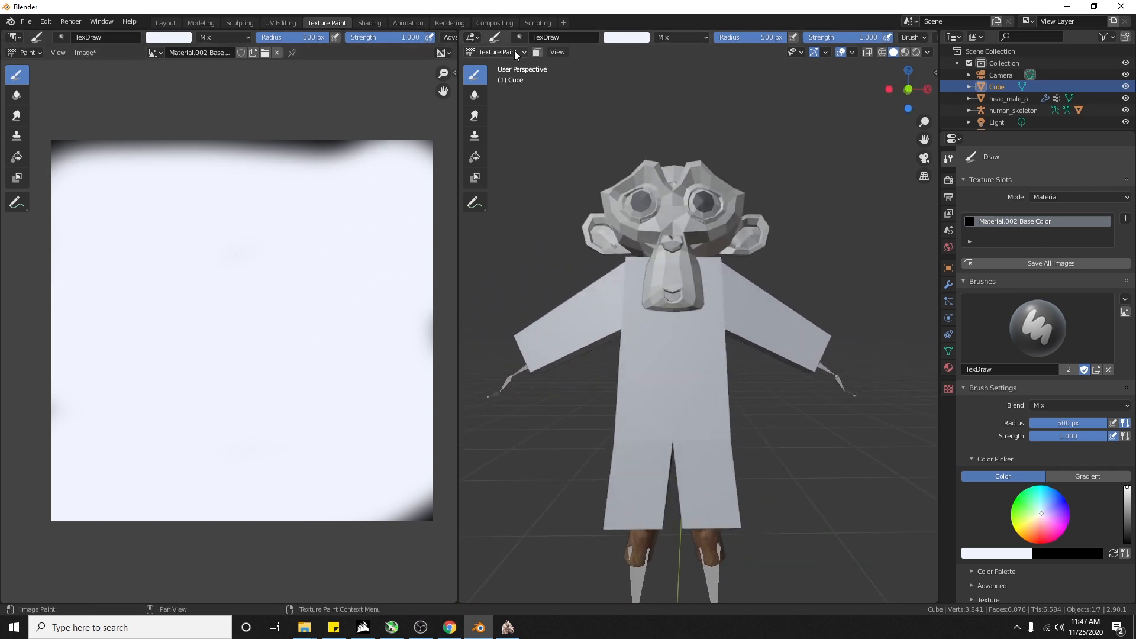
# Step: Select the band of torso faces around the body armour's waist and restrict painting to them with the paint mask
pyautogui.press('Tab')
pyautogui.moveTo(651, 408)
pyautogui.mouseDown(button='middle')
pyautogui.moveTo(690, 404)
pyautogui.moveTo(663, 396)
pyautogui.mouseUp(button='middle')
pyautogui.click(667, 396)
pyautogui.keyDown('shift'); pyautogui.click(707, 397); pyautogui.keyUp('shift')
pyautogui.moveTo(733, 399); pyautogui.dragTo(495, 389, button='middle')
pyautogui.keyDown('shift'); pyautogui.click(587, 362); pyautogui.keyUp('shift')
pyautogui.scroll(-3, 627, 376)
pyautogui.keyDown('shift'); pyautogui.moveTo(625, 391); pyautogui.dragTo(462, 441, button='middle'); pyautogui.keyUp('shift')
pyautogui.scroll(2, 670, 410)
pyautogui.keyDown('shift'); pyautogui.click(647, 417); pyautogui.keyUp('shift')
pyautogui.keyDown('shift'); pyautogui.click(681, 424); pyautogui.keyUp('shift')
pyautogui.moveTo(885, 452); pyautogui.dragTo(457, 433, button='middle')
pyautogui.moveTo(315, 465); pyautogui.dragTo(318, 466, button='middle')
pyautogui.keyDown('shift'); pyautogui.moveTo(651, 474); pyautogui.dragTo(851, 355, button='middle'); pyautogui.keyUp('shift')
pyautogui.keyDown('shift'); pyautogui.click(651, 426); pyautogui.keyUp('shift')
pyautogui.moveTo(651, 426); pyautogui.dragTo(618, 362, button='middle')
pyautogui.scroll(-2, 618, 362)
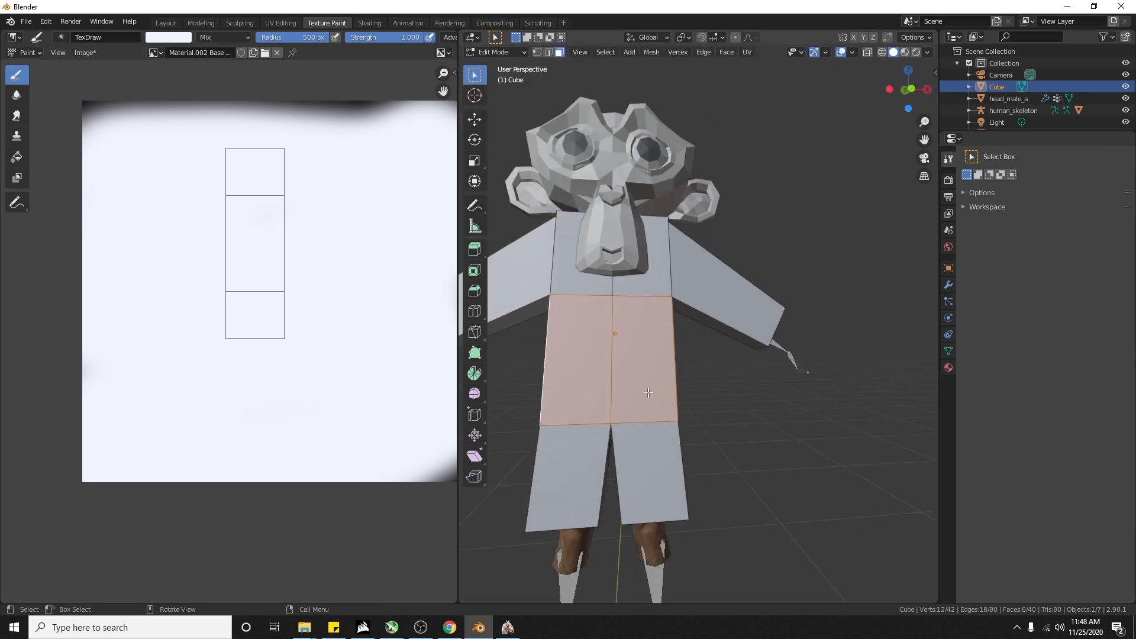
pyautogui.press('Tab')
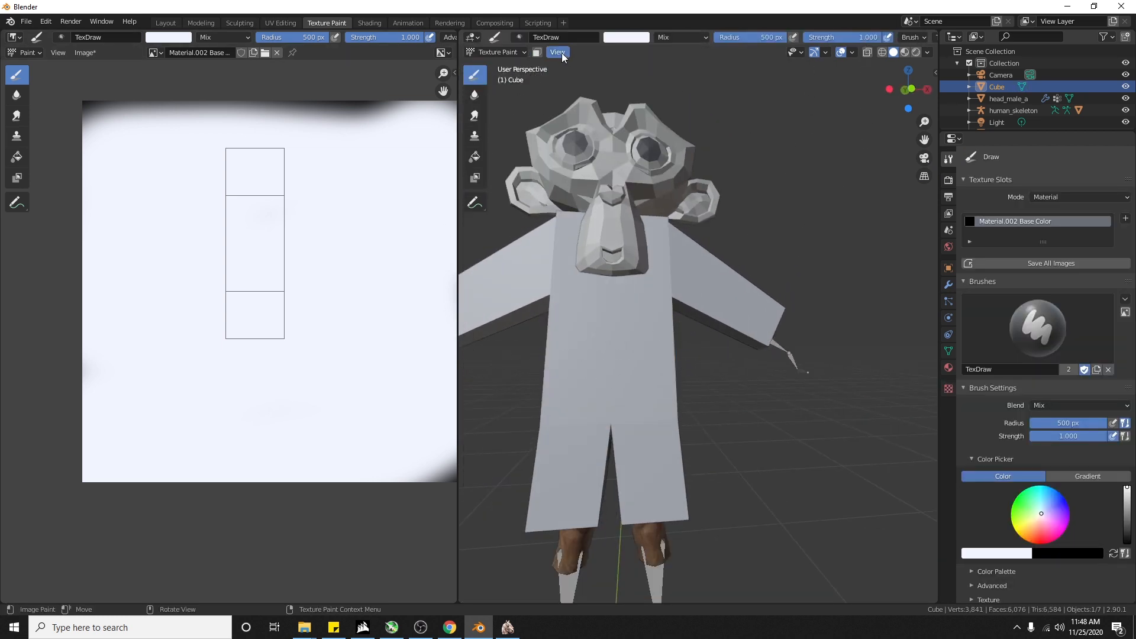
pyautogui.click(537, 52)
pyautogui.scroll(-4, 631, 222)
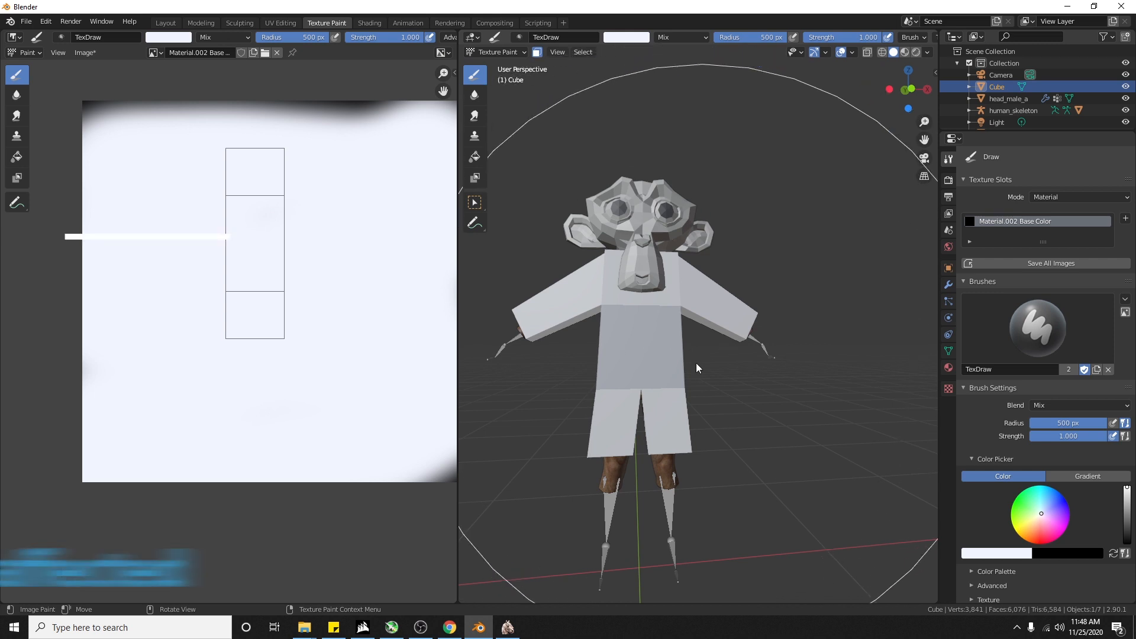
# Step: Darken the brush colour to grey and paint the masked waist band of the body armour on all sides
pyautogui.click(1127, 518)
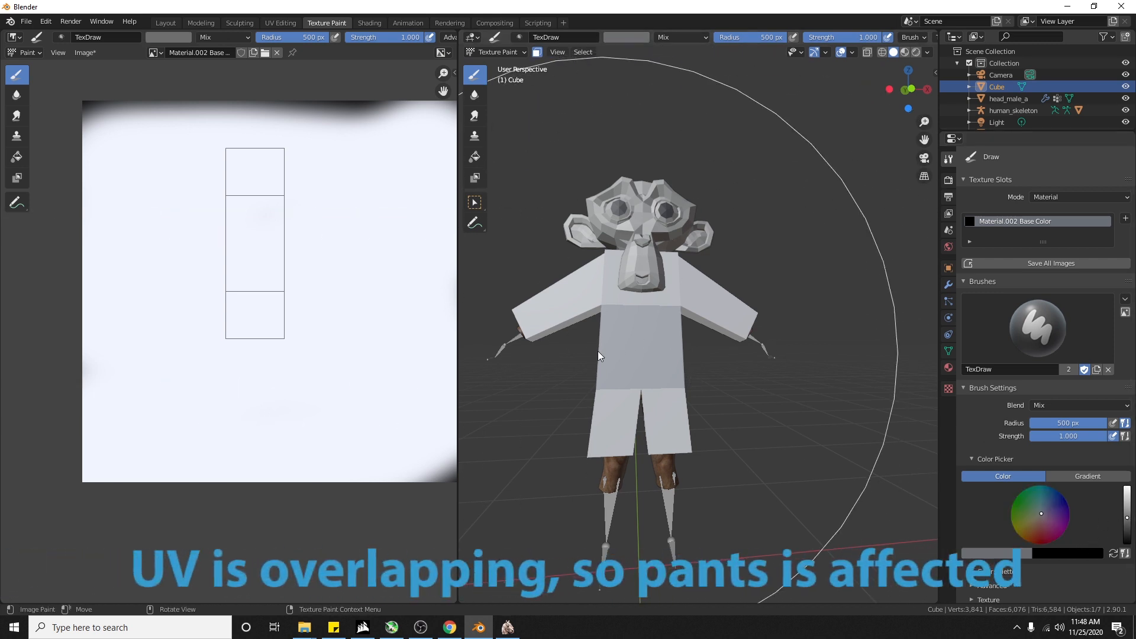
pyautogui.click(642, 360)
pyautogui.moveTo(740, 374); pyautogui.dragTo(626, 381, button='middle')
pyautogui.click(1127, 506)
pyautogui.click(674, 365)
pyautogui.moveTo(758, 373); pyautogui.dragTo(673, 377, button='middle')
pyautogui.click(674, 378)
pyautogui.moveTo(503, 373); pyautogui.dragTo(687, 360, button='middle')
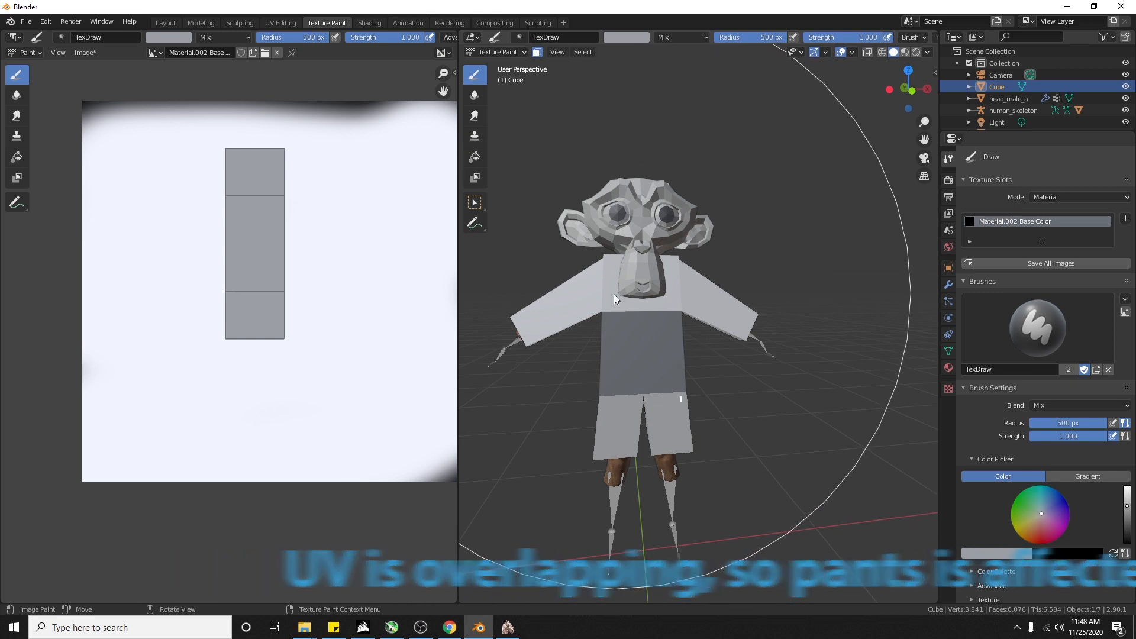
# Step: Save the body armour's painted image as box_armor_texture in PNG format on the Desktop
pyautogui.click(164, 52)
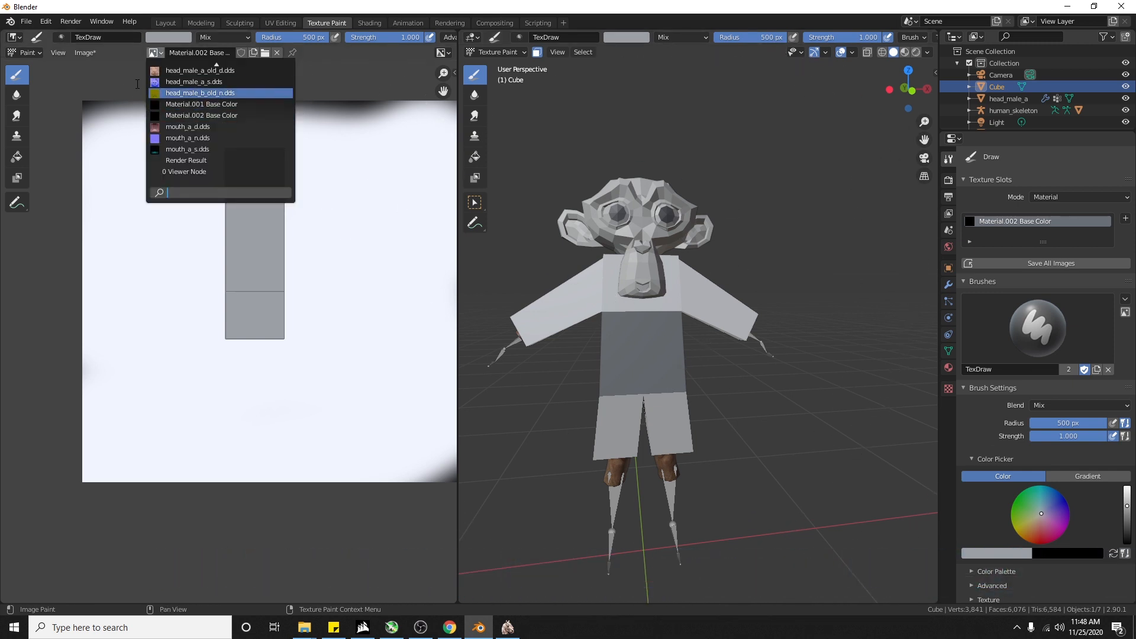
pyautogui.click(84, 53)
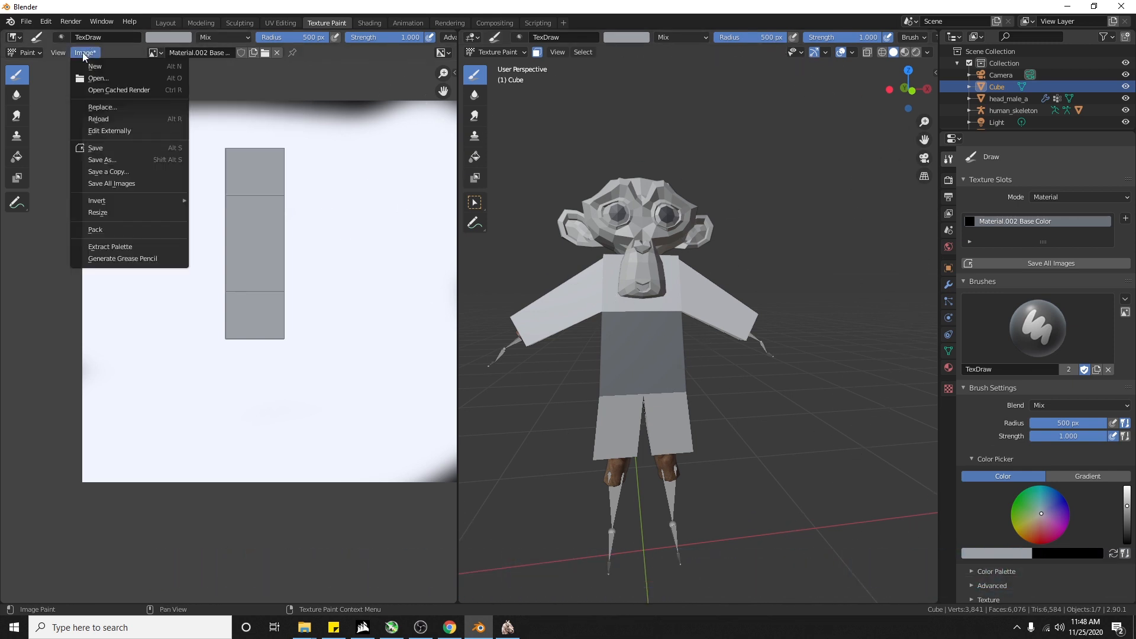
pyautogui.click(126, 159)
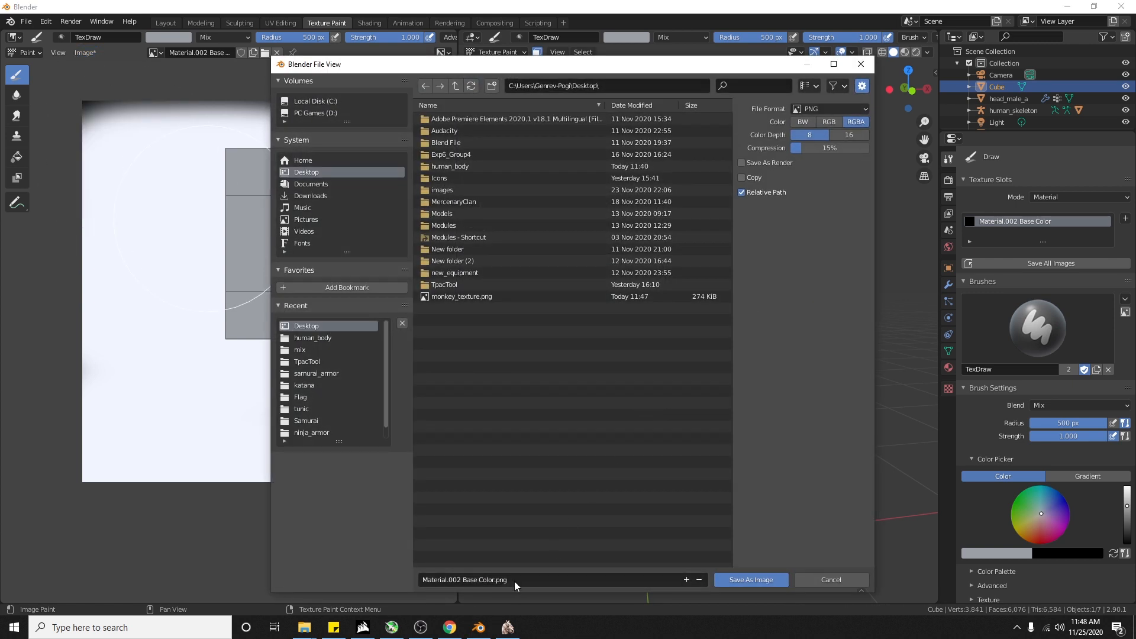
pyautogui.click(513, 581)
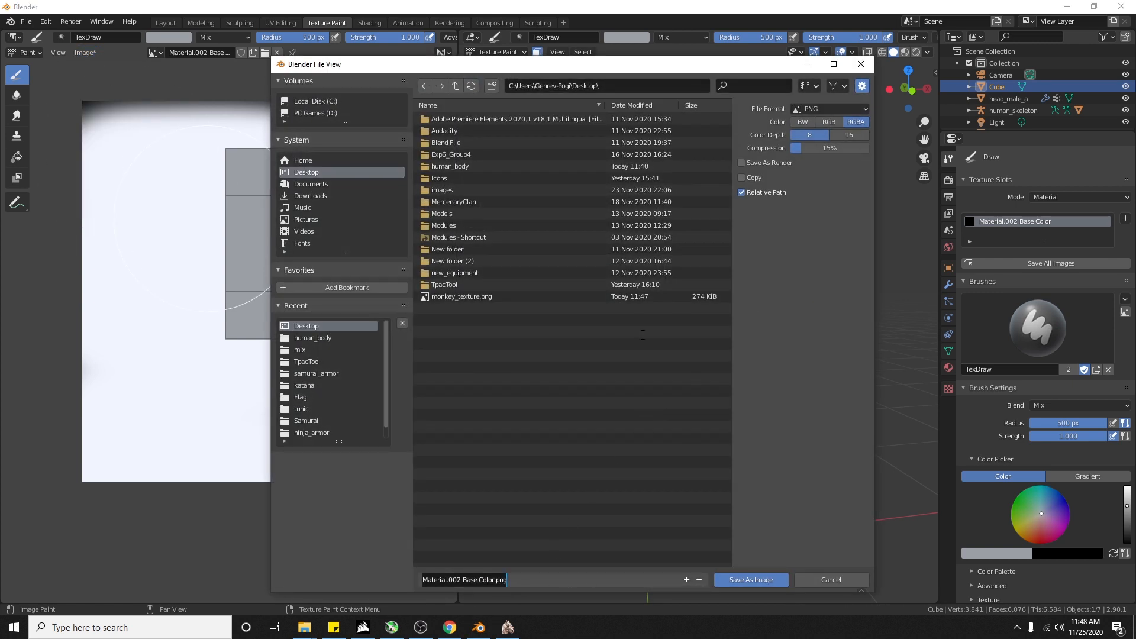
pyautogui.write('box_armor_texture')
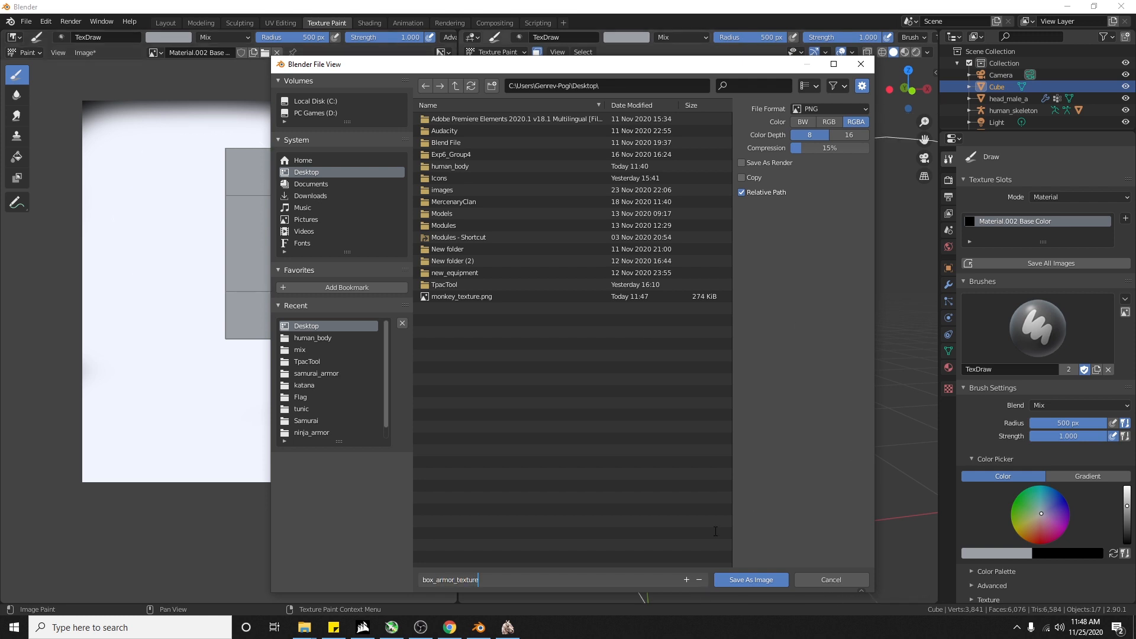
pyautogui.click(736, 581)
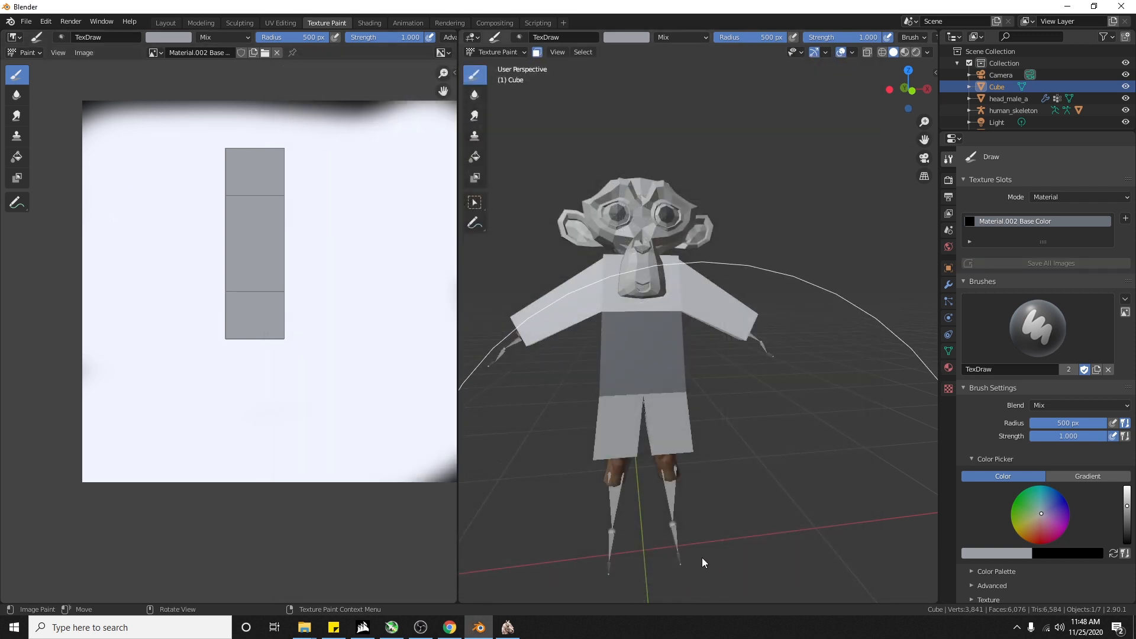
# Step: Switch to the Modeling workspace in Object Mode and deselect the body armour
pyautogui.scroll(-3, 639, 310)
pyautogui.scroll(2, 659, 323)
pyautogui.moveTo(644, 315)
pyautogui.mouseDown(button='middle')
pyautogui.moveTo(701, 318)
pyautogui.moveTo(666, 300)
pyautogui.mouseUp(button='middle')
pyautogui.scroll(2, 659, 323)
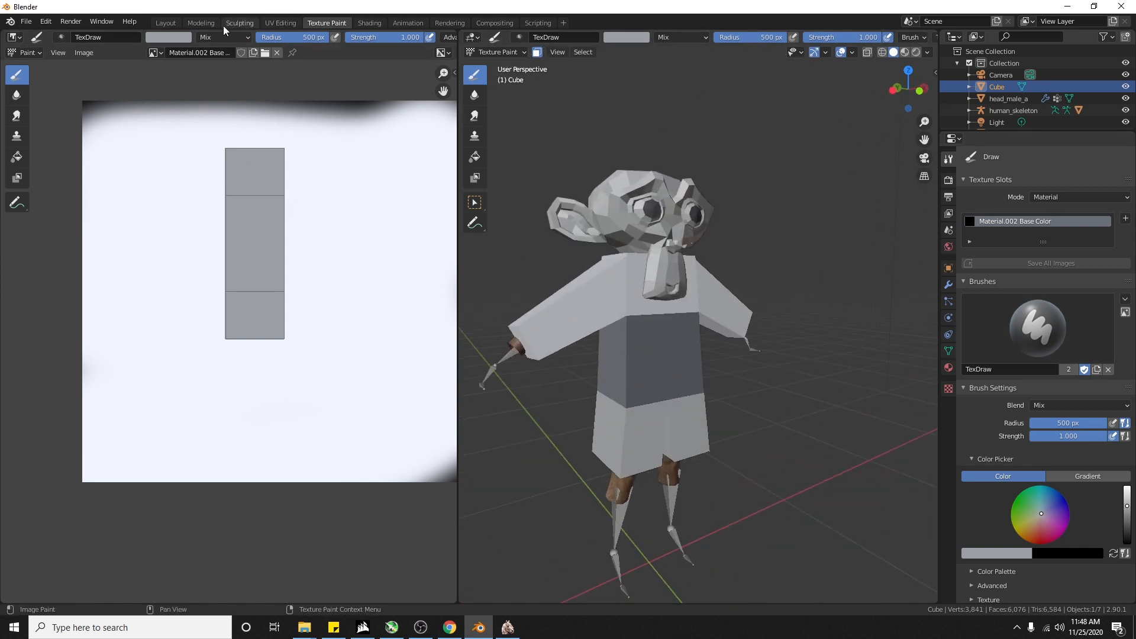
pyautogui.click(201, 23)
pyautogui.scroll(3, 682, 181)
pyautogui.press('Tab')
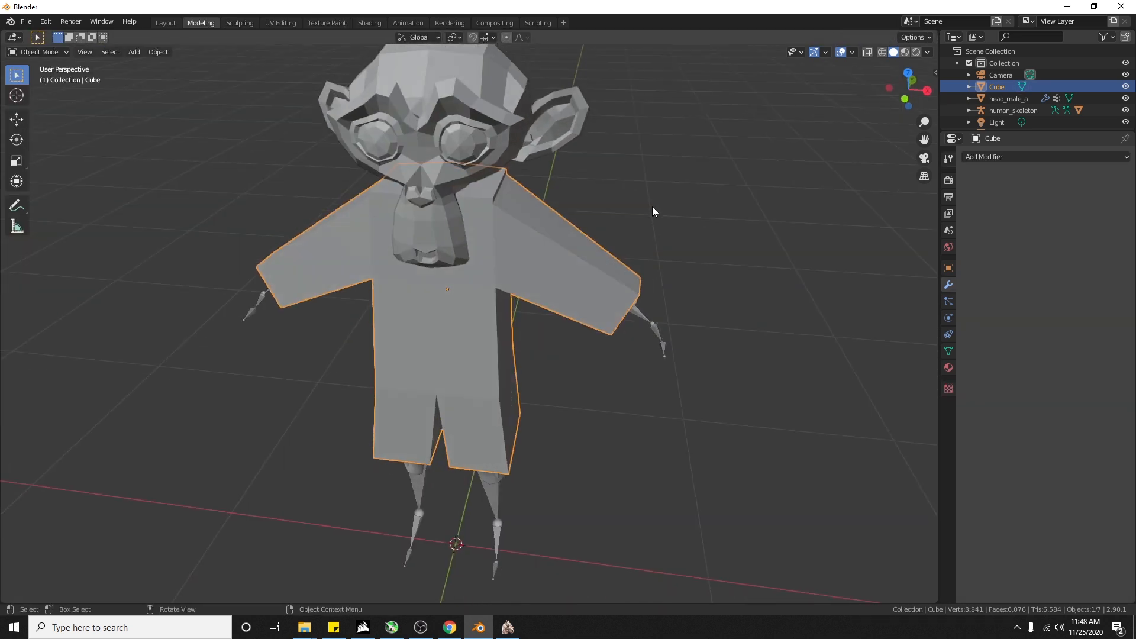
pyautogui.click(657, 208)
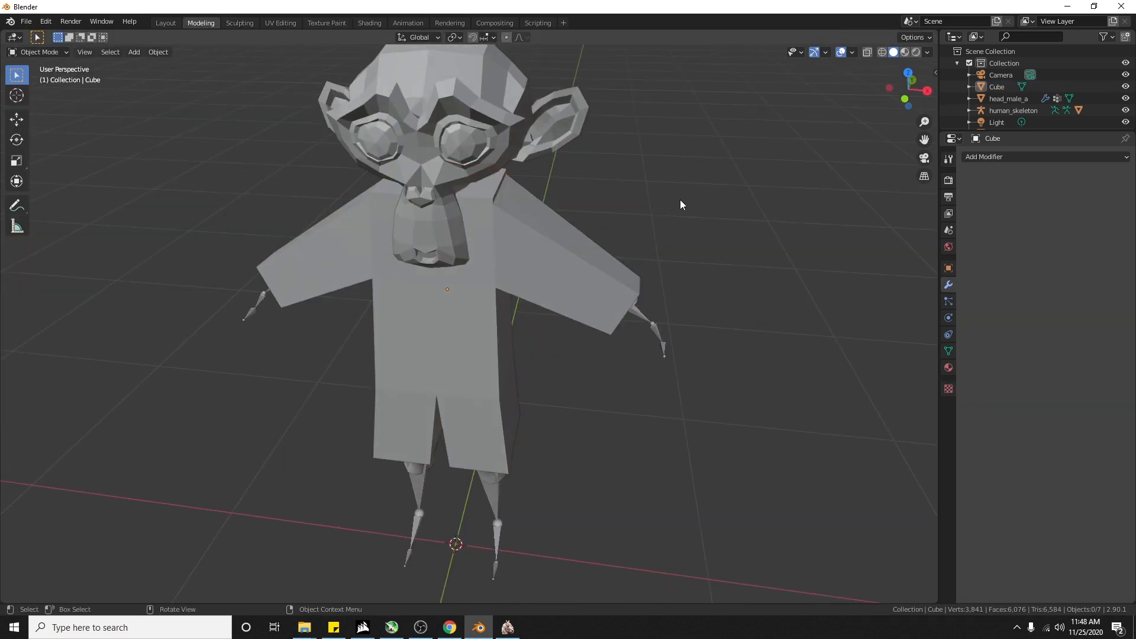
pyautogui.keyDown('shift'); pyautogui.moveTo(667, 253); pyautogui.dragTo(643, 287, button='middle'); pyautogui.keyUp('shift')
pyautogui.scroll(1, 671, 297)
pyautogui.click(411, 136)
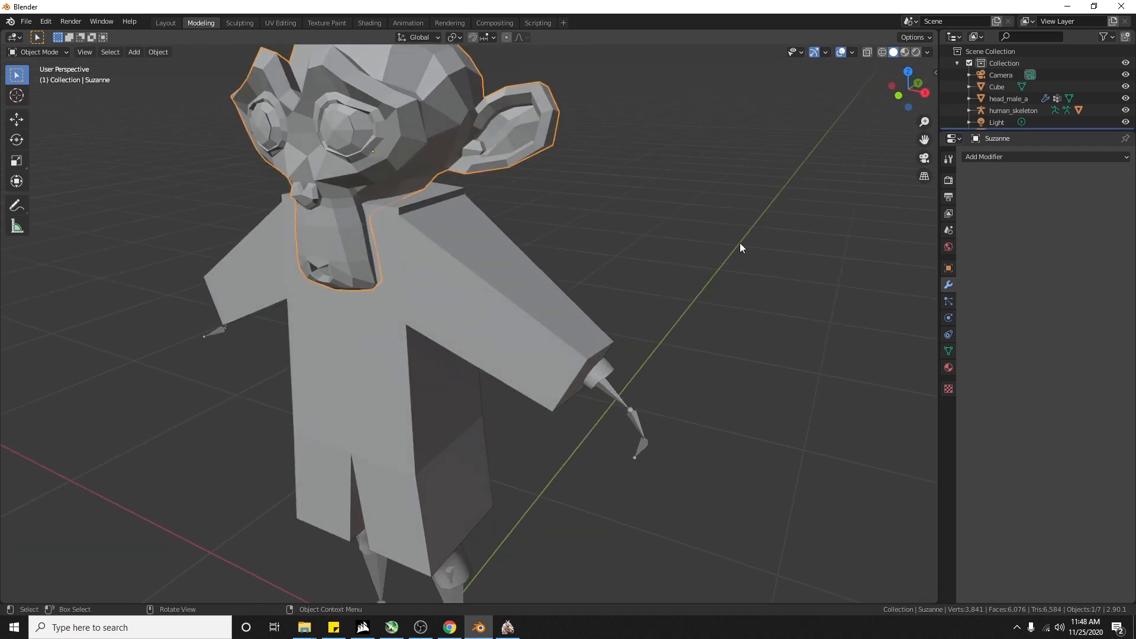
pyautogui.keyDown('shift'); pyautogui.moveTo(731, 232); pyautogui.dragTo(733, 281, button='middle'); pyautogui.keyUp('shift')
pyautogui.moveTo(630, 256); pyautogui.dragTo(648, 260, button='middle')
pyautogui.scroll(-3, 657, 267)
pyautogui.moveTo(691, 303); pyautogui.dragTo(530, 258, button='middle')
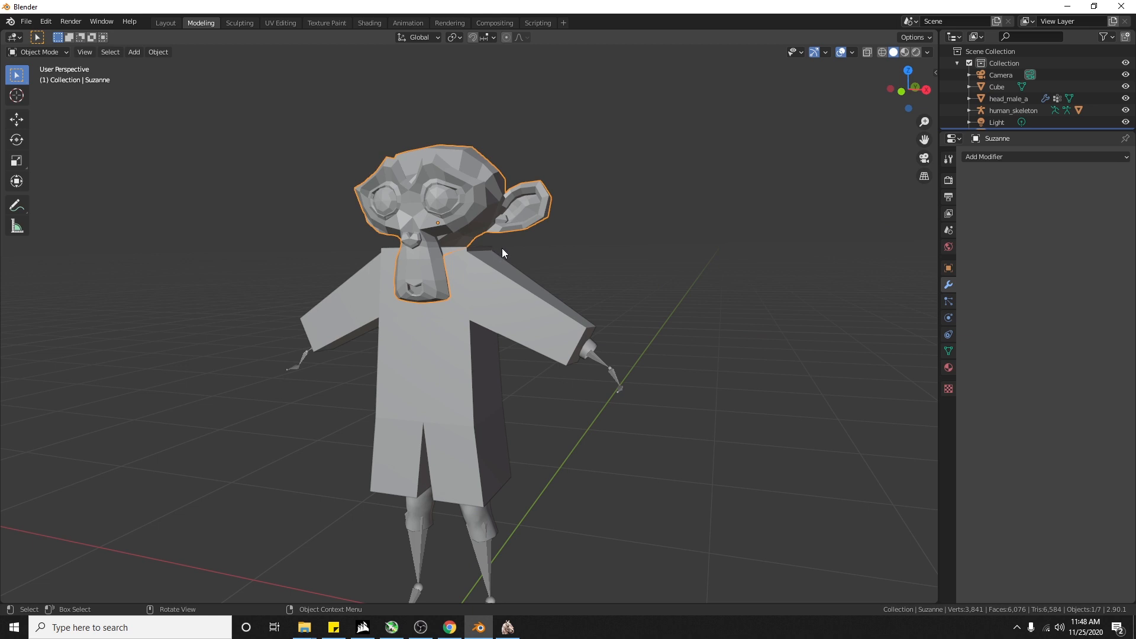
pyautogui.press('Delete')
pyautogui.moveTo(509, 251); pyautogui.dragTo(544, 291, button='middle')
pyautogui.hotkey('ctrl', 'z')
pyautogui.scroll(4, 513, 294)
pyautogui.moveTo(588, 280); pyautogui.dragTo(646, 286)
pyautogui.moveTo(648, 289); pyautogui.dragTo(660, 303, button='middle')
# Step: Rename the body armour object to box_armor and the Suzanne head object to monkey
pyautogui.click(510, 329)
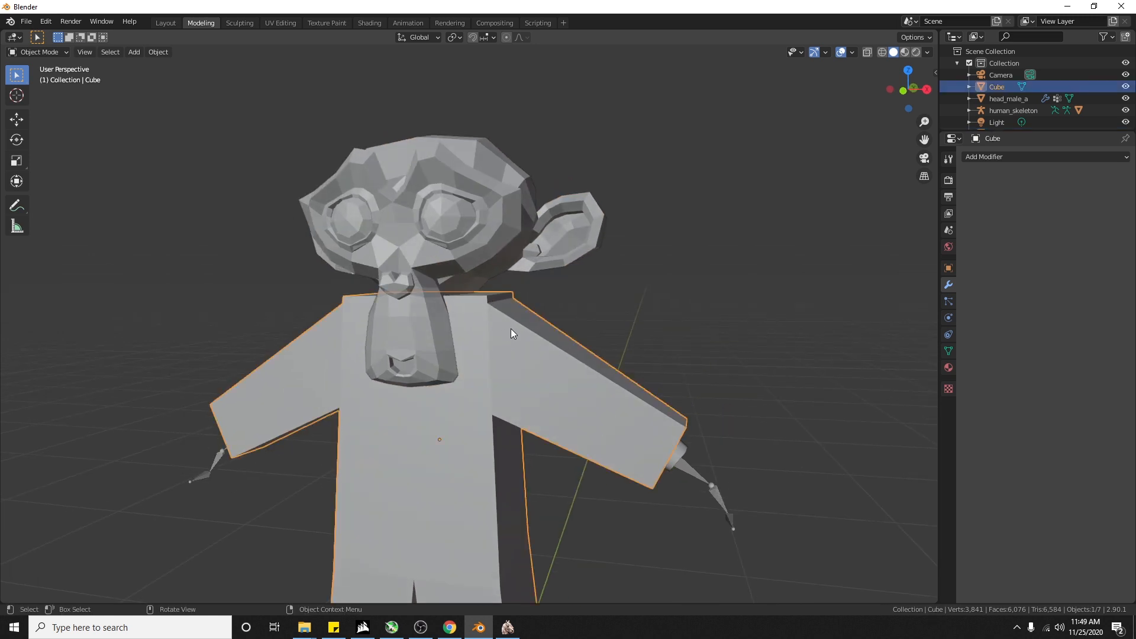
pyautogui.scroll(-3, 614, 290)
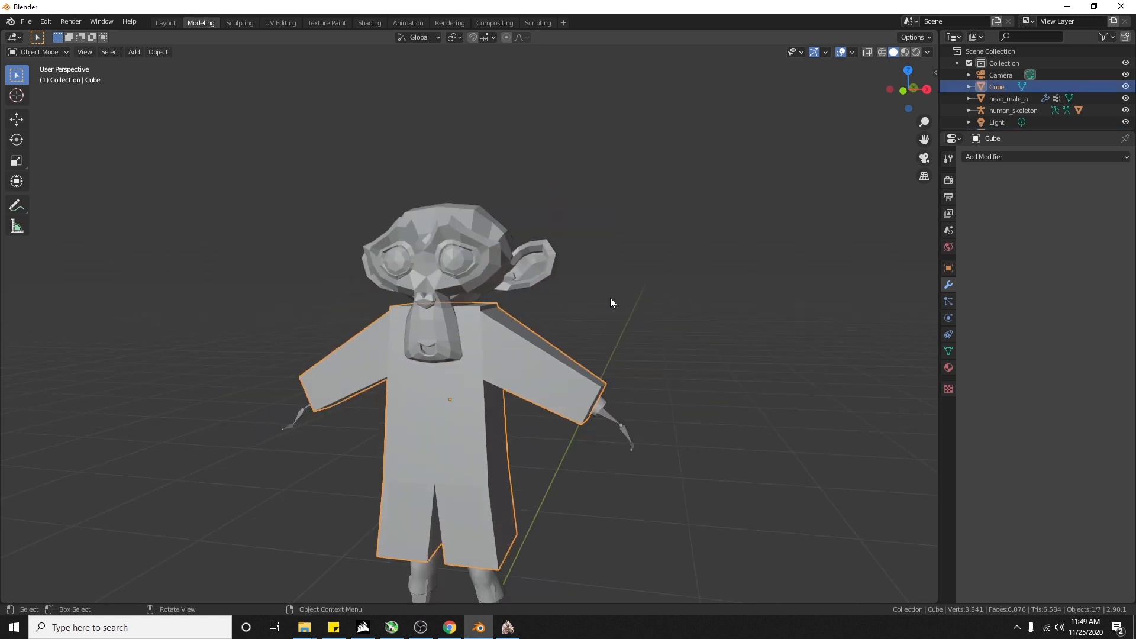
pyautogui.moveTo(574, 353); pyautogui.dragTo(677, 322, button='middle')
pyautogui.doubleClick(1000, 87)
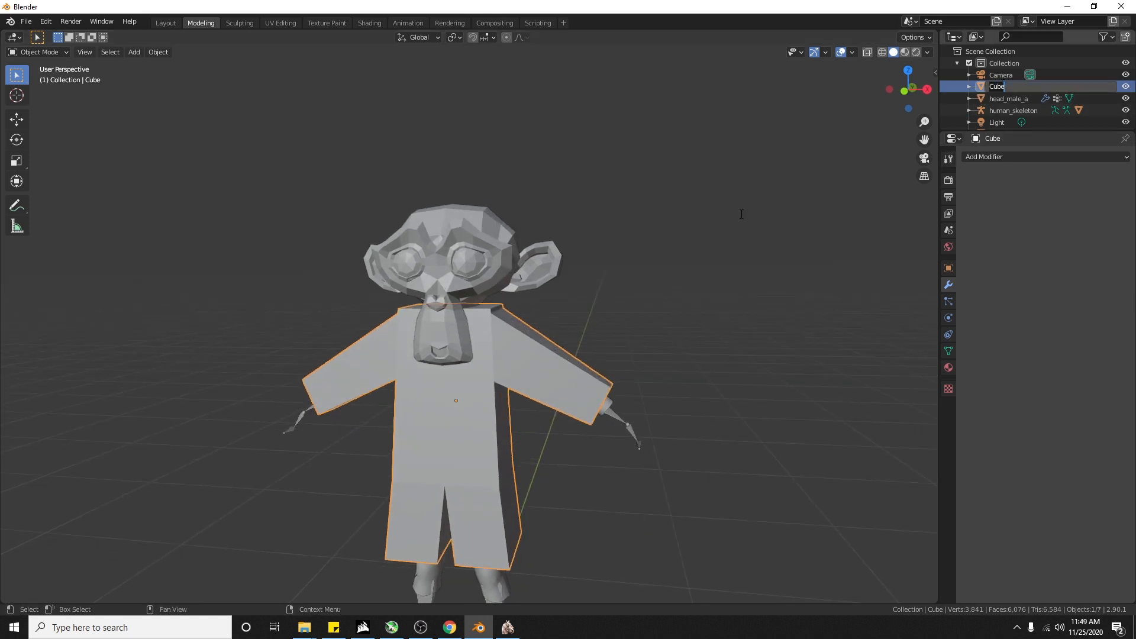
pyautogui.write('box')
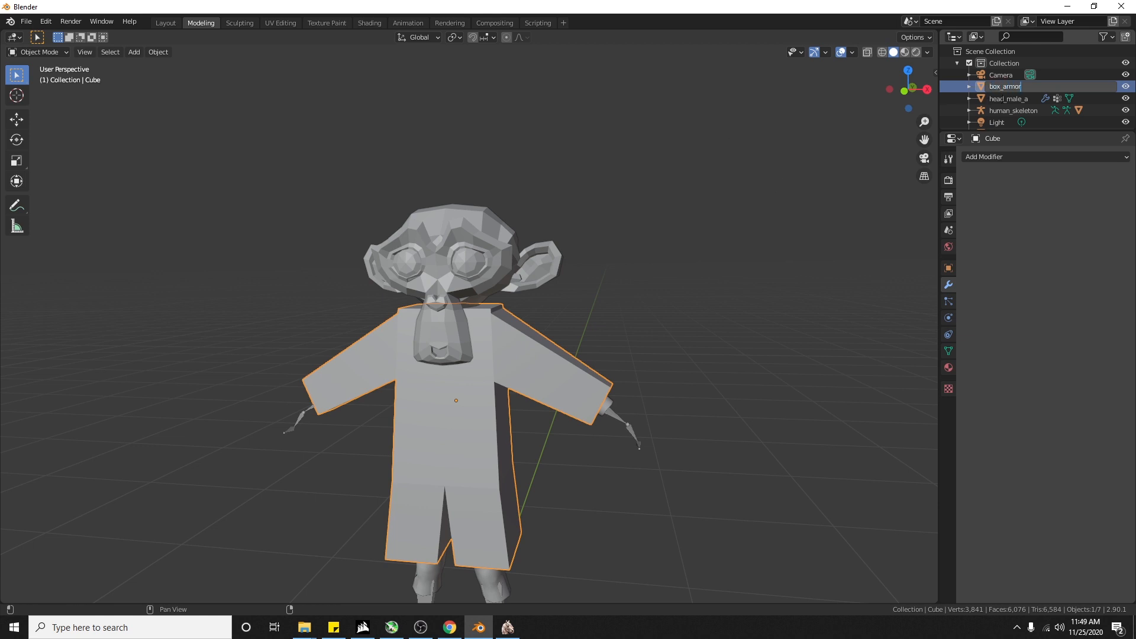
pyautogui.write('_armor')
pyautogui.press('Return')
pyautogui.scroll(-1, 993, 116)
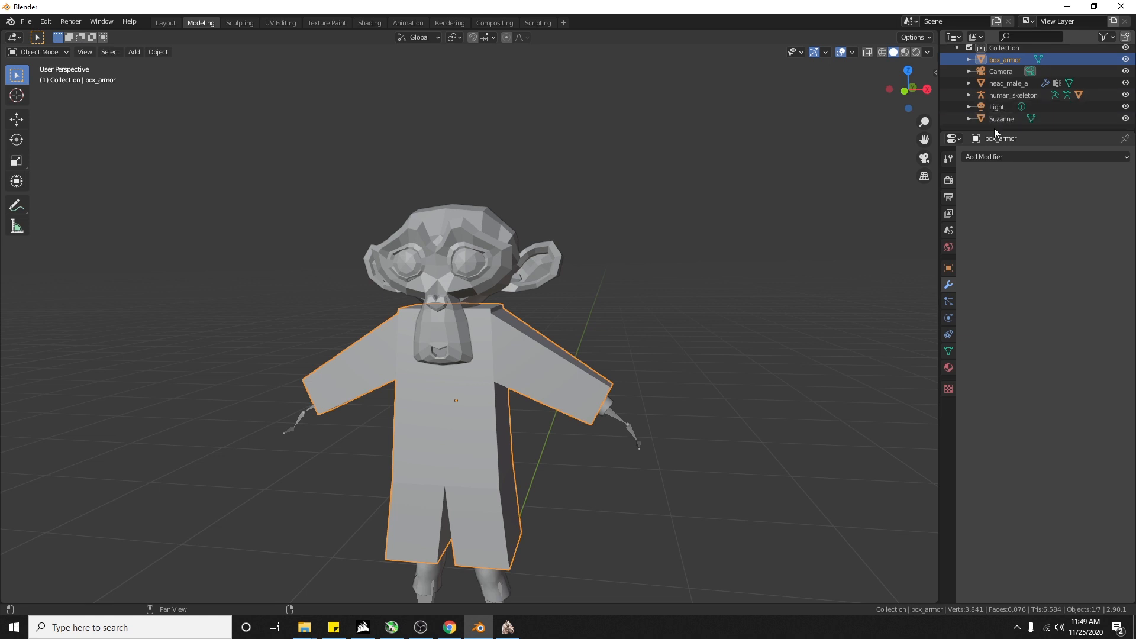
pyautogui.doubleClick(1006, 118)
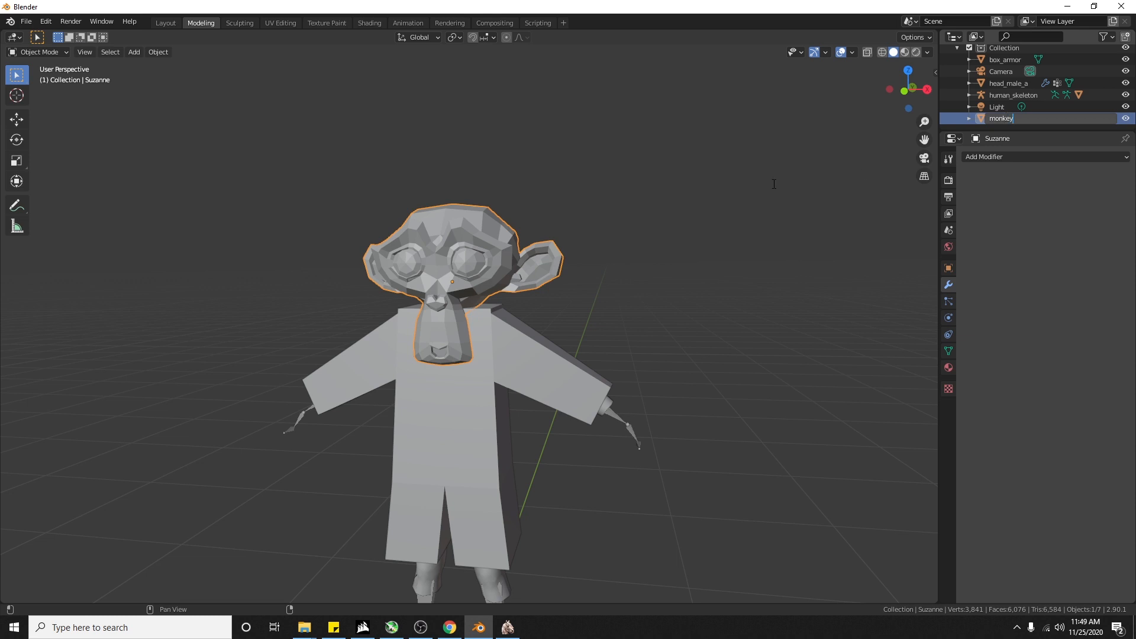
# Step: Rename the skeleton object to human_skeleton_notused
pyautogui.doubleClick(1017, 95)
pyautogui.press('Right')
pyautogui.write('_')
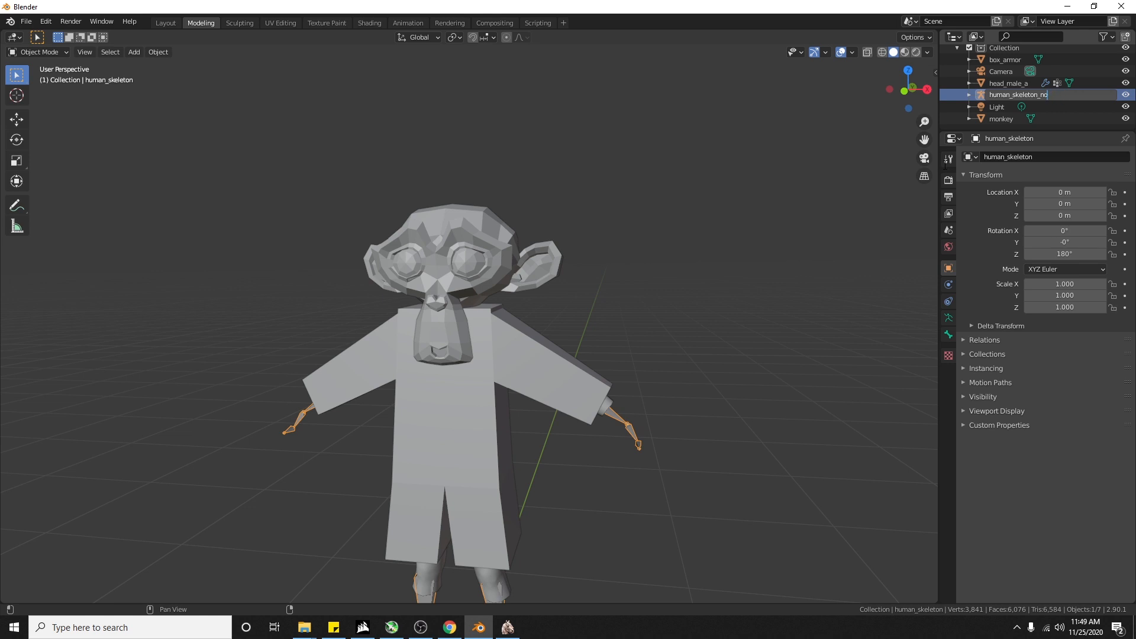
pyautogui.press('Return')
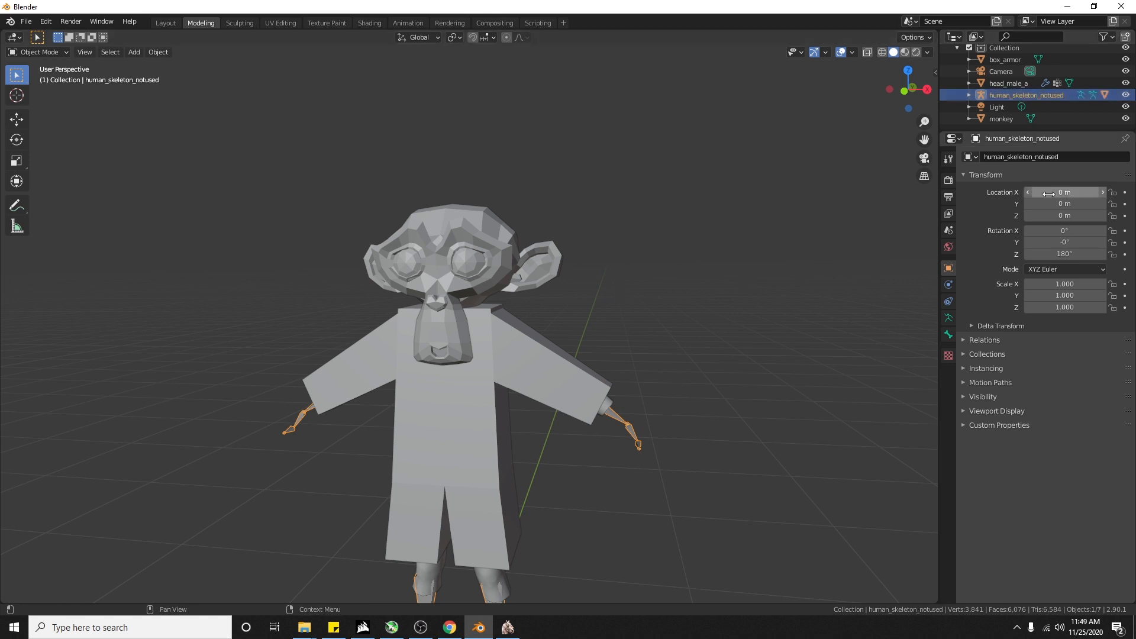
# Step: Rename the armature data inside the skeleton object to human_skeleton_notused and return to Object Mode
pyautogui.doubleClick(1003, 97)
pyautogui.click(968, 98)
pyautogui.click(969, 96)
pyautogui.doubleClick(1032, 121)
pyautogui.press('Return')
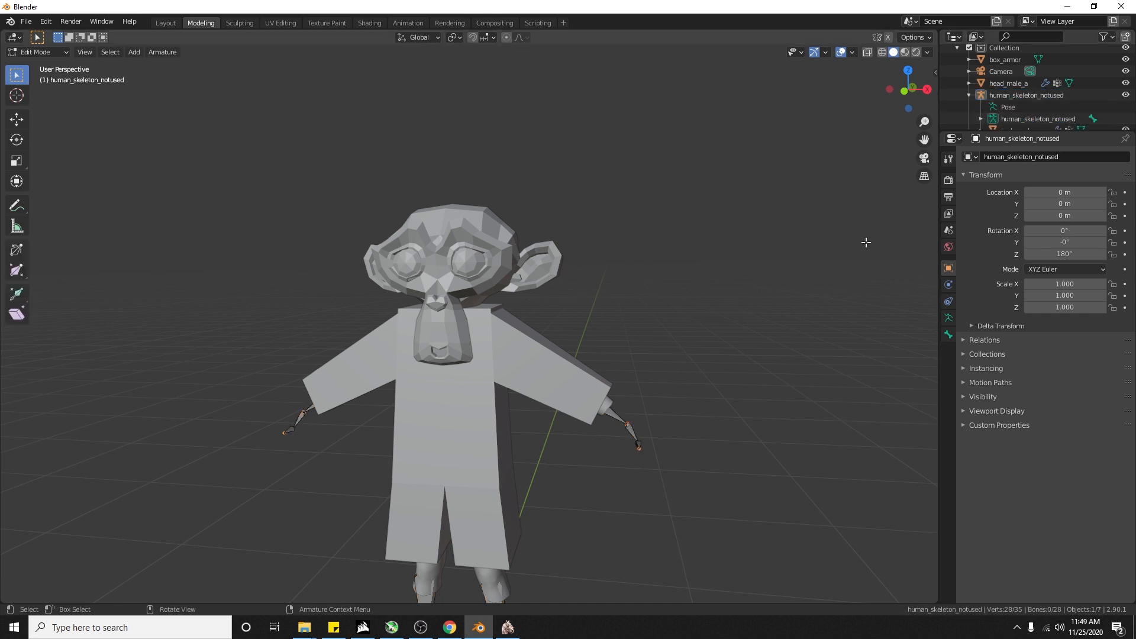
pyautogui.click(969, 95)
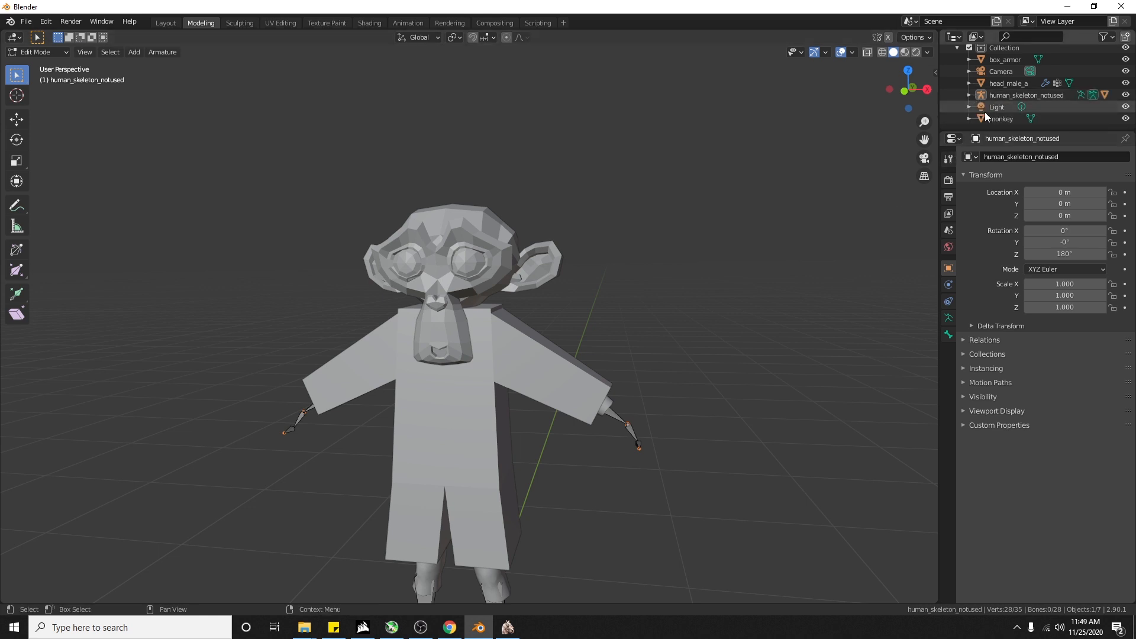
pyautogui.scroll(1, 1003, 70)
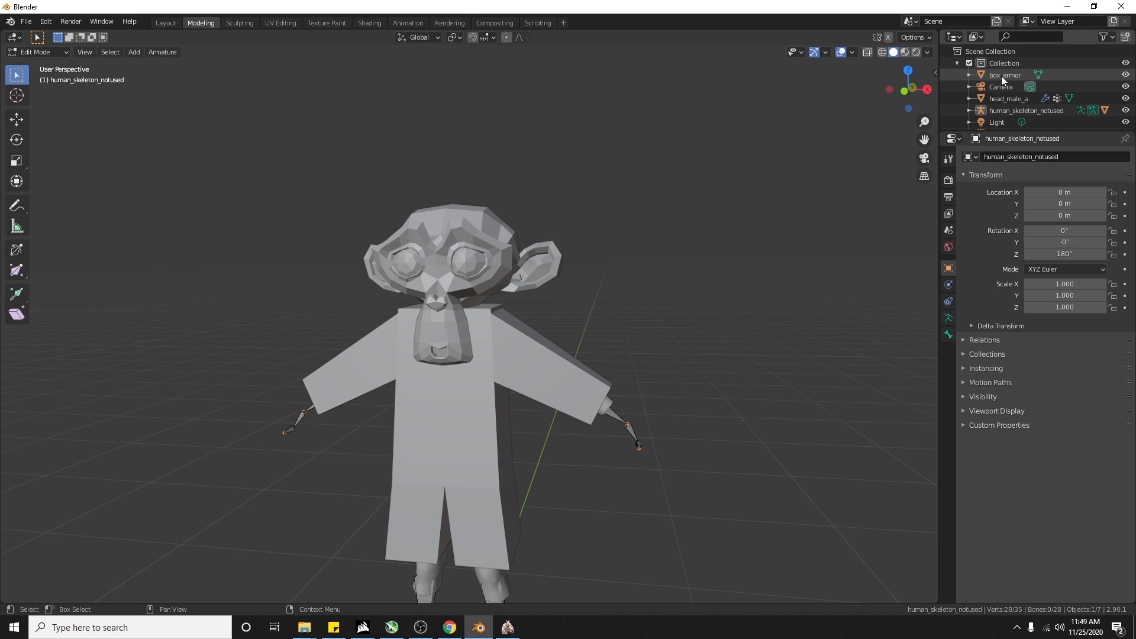
pyautogui.scroll(-1, 1006, 98)
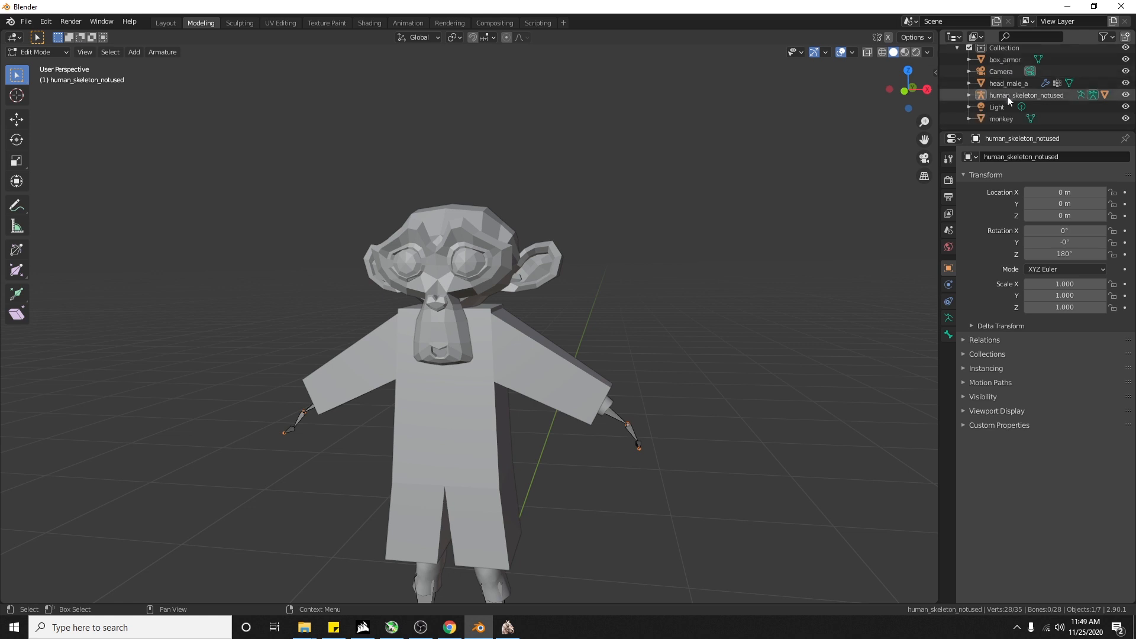
pyautogui.scroll(1, 1012, 122)
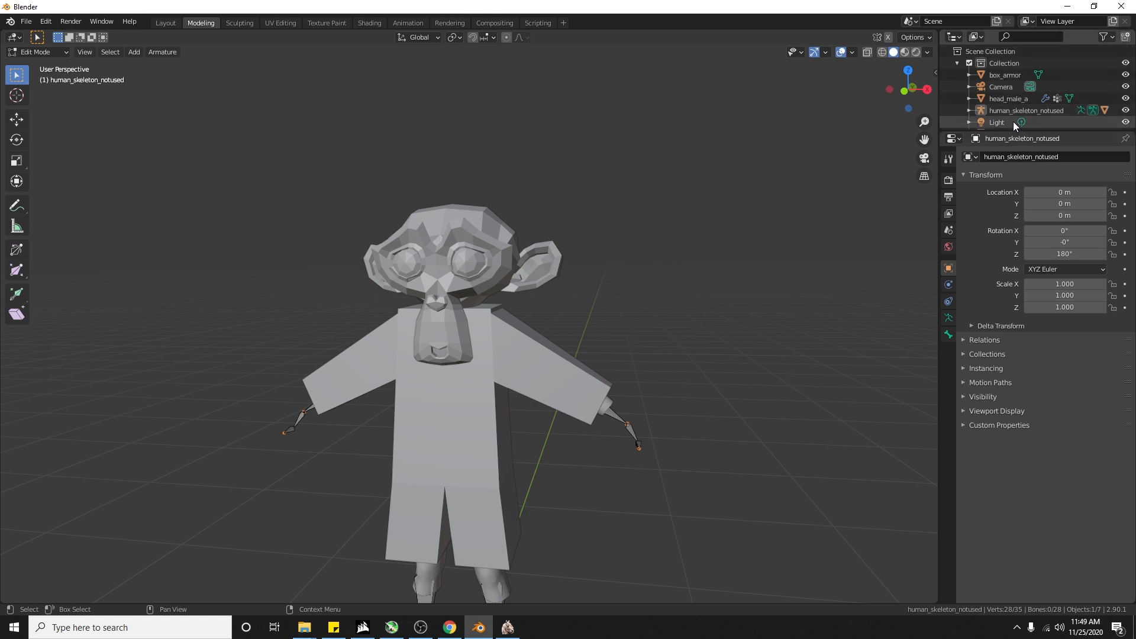
pyautogui.click(486, 252)
pyautogui.press('Tab')
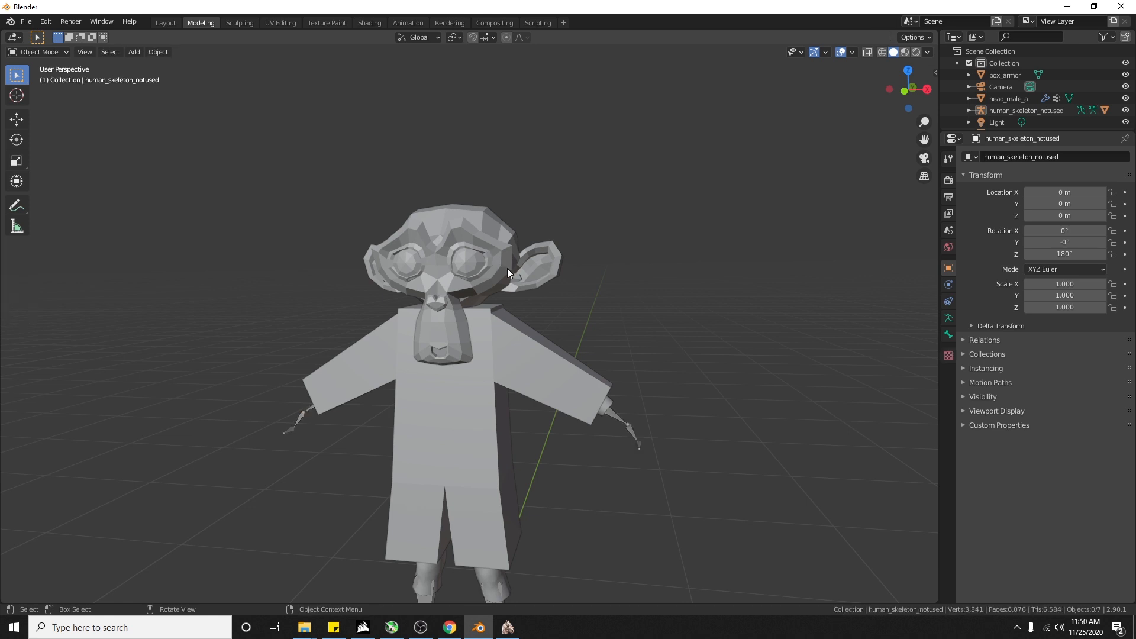
# Step: Parent the monkey and box_armor meshes to the human_skeleton_notused armature with automatic weights
pyautogui.click(474, 264)
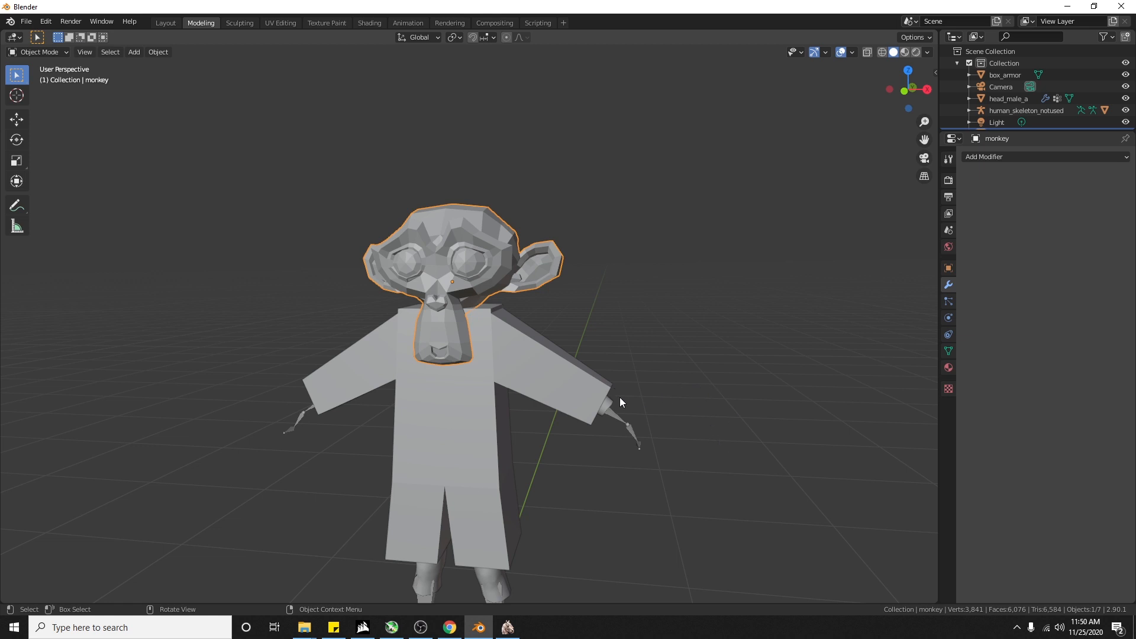
pyautogui.click(629, 419)
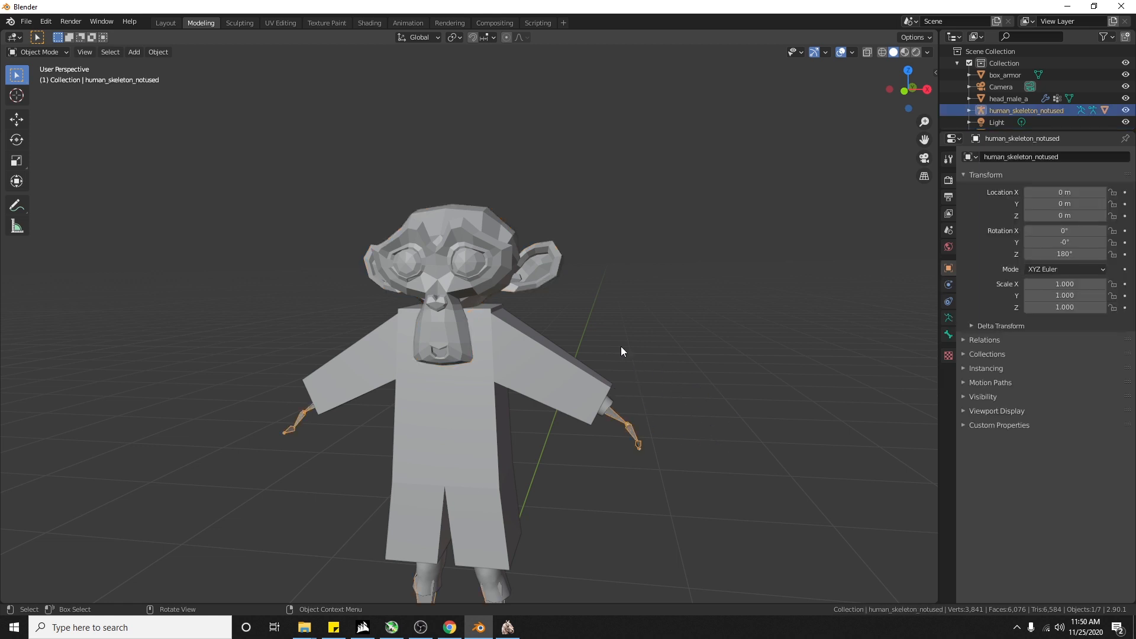
pyautogui.click(503, 280)
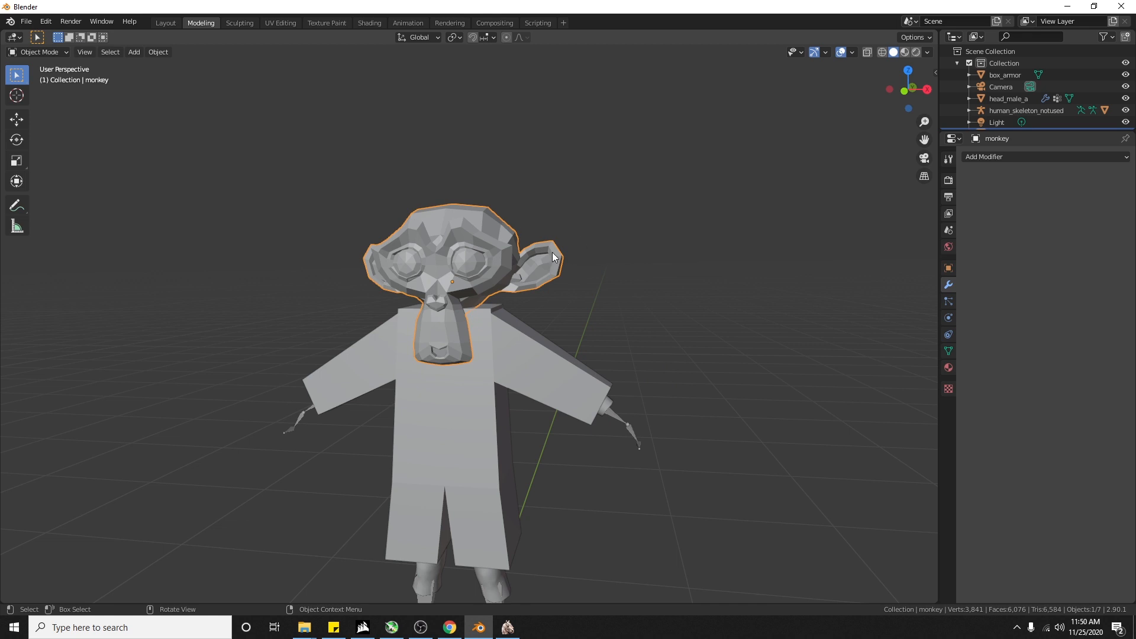
pyautogui.keyDown('shift'); pyautogui.click(524, 367); pyautogui.keyUp('shift')
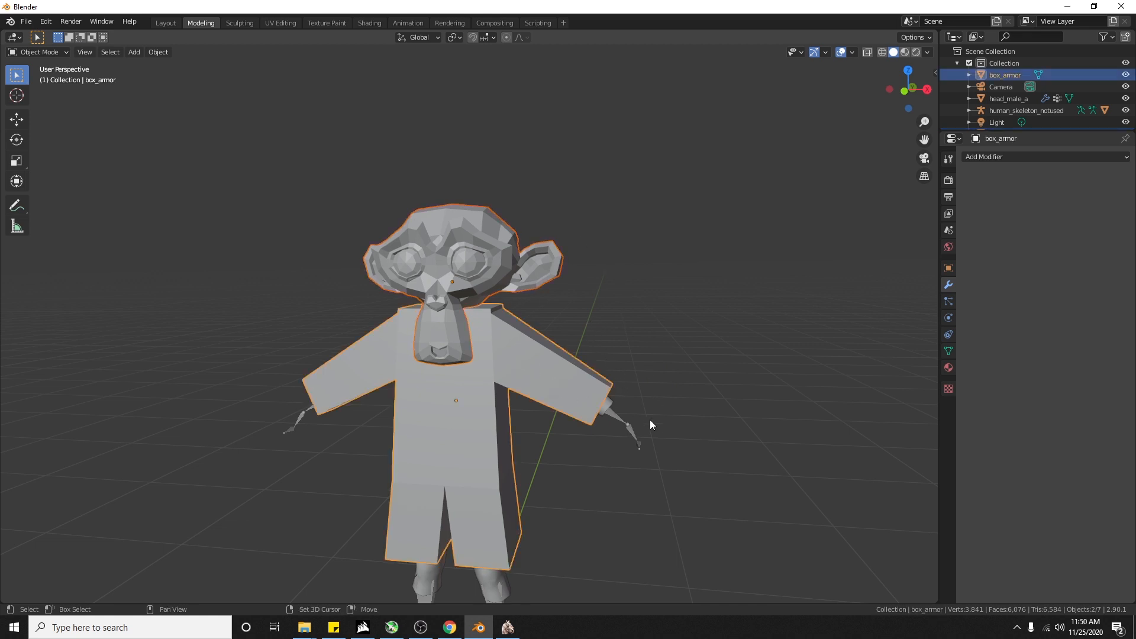
pyautogui.keyDown('shift'); pyautogui.click(633, 426); pyautogui.keyUp('shift')
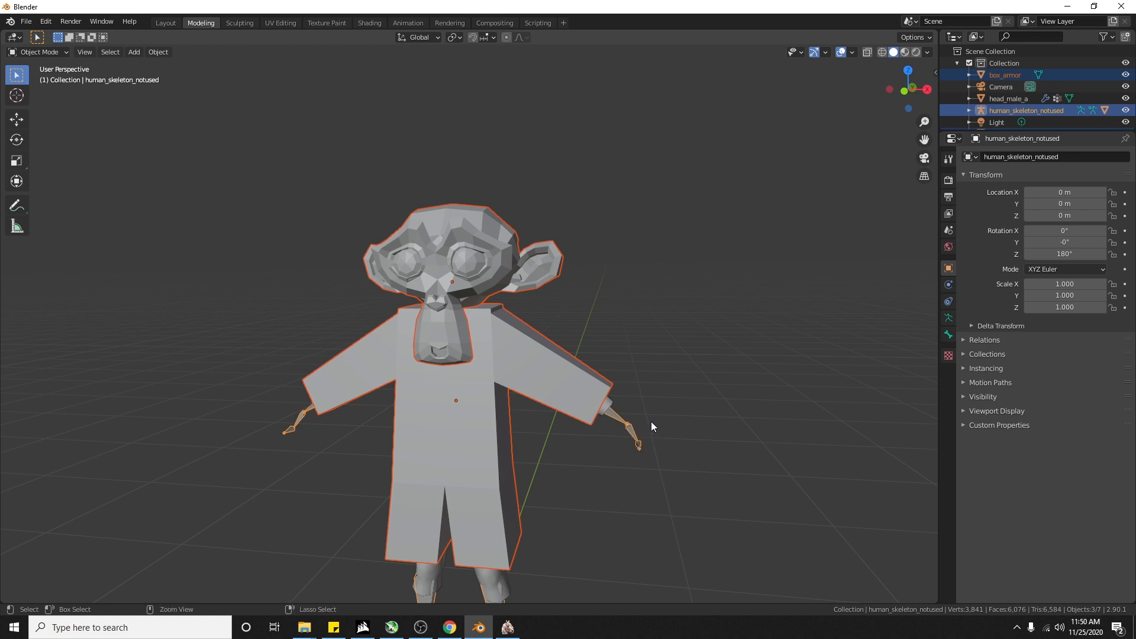
pyautogui.hotkey('ctrl', 'p')
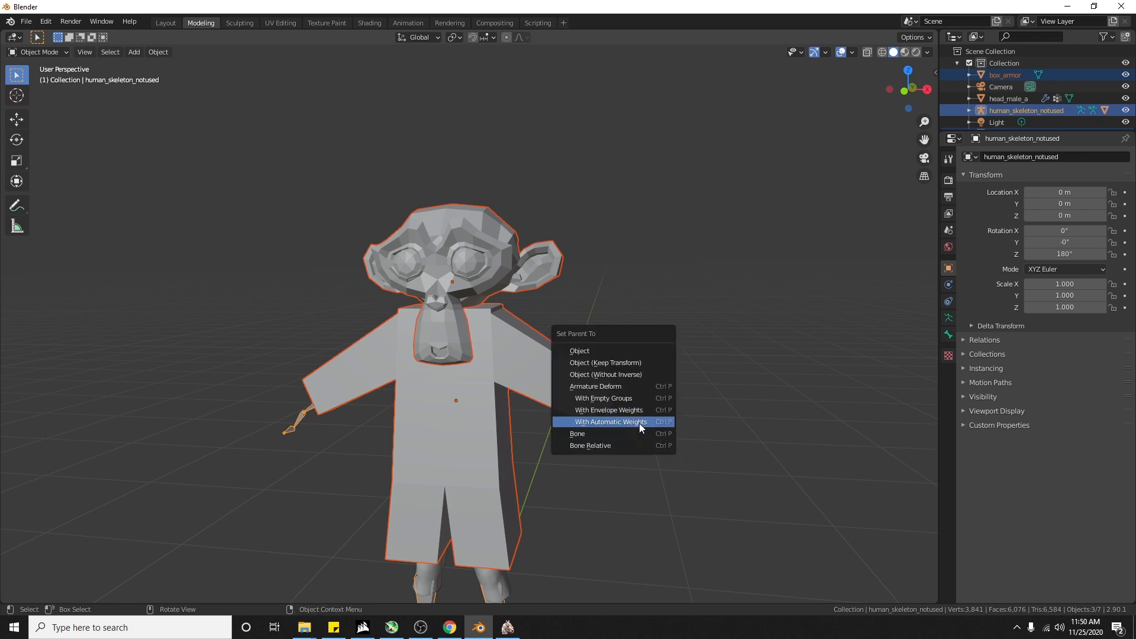
pyautogui.click(636, 424)
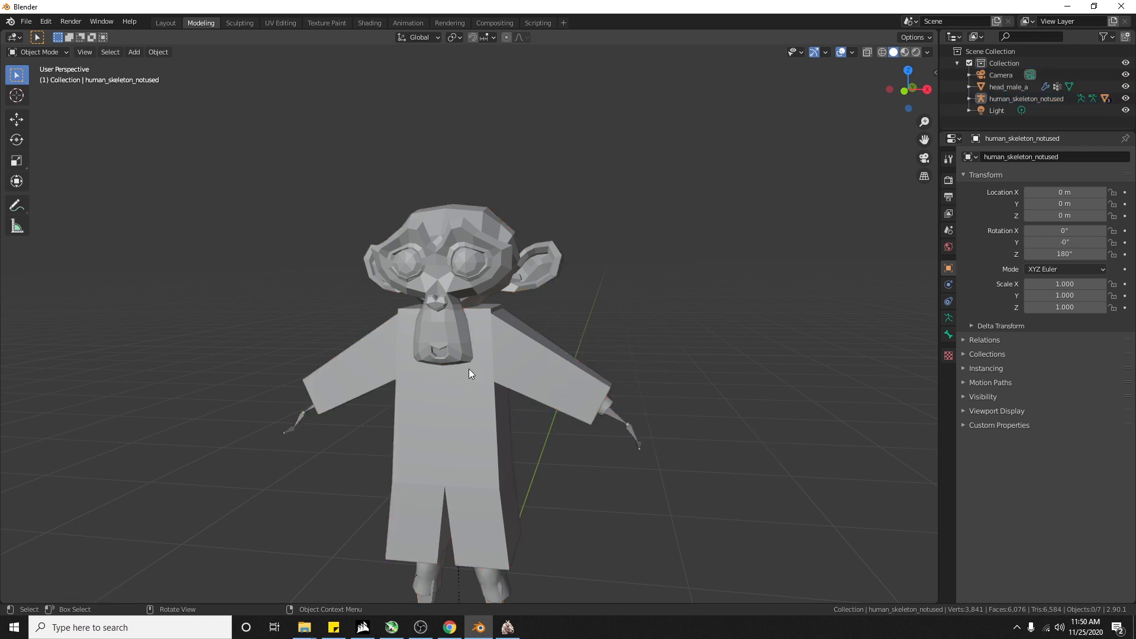
# Step: Select the box_armor mesh and display its vertex groups
pyautogui.click(434, 394)
pyautogui.click(946, 353)
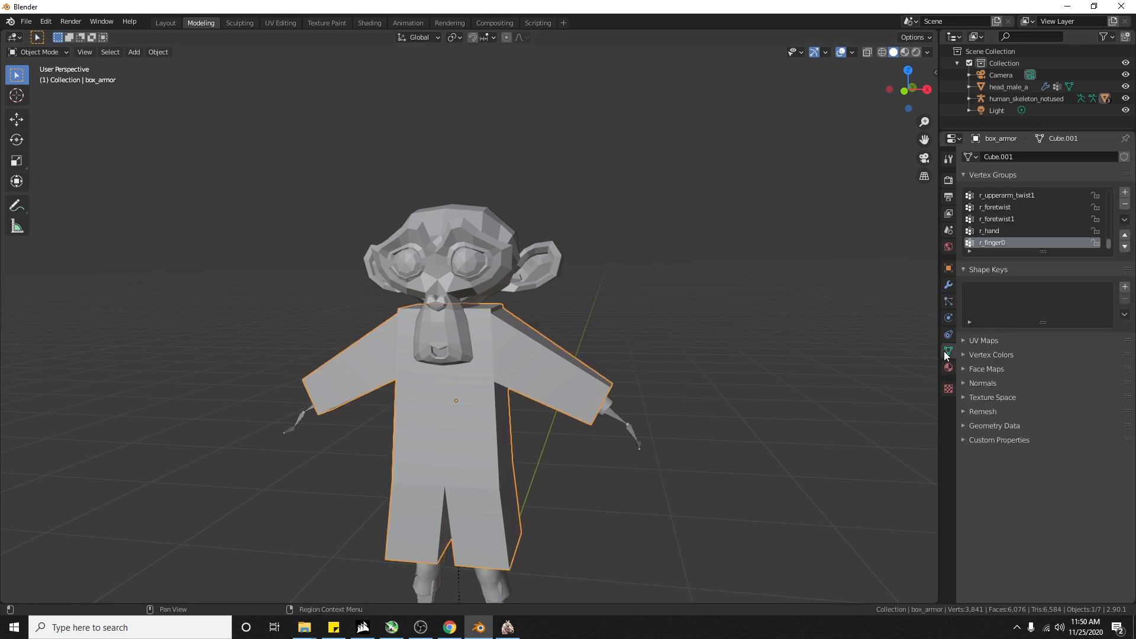
# Step: Review the vertex groups of the box_armor mesh and the armature and bone properties of human_skeleton_notused
pyautogui.scroll(10, 1017, 204)
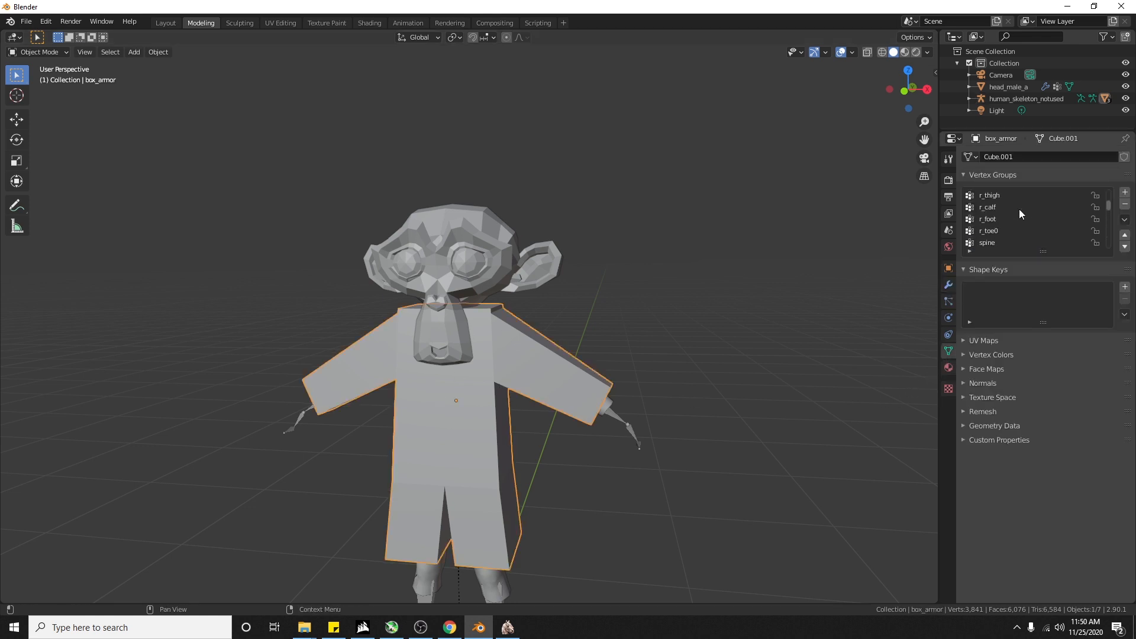
pyautogui.click(474, 265)
pyautogui.keyDown('shift'); pyautogui.click(502, 362); pyautogui.keyUp('shift')
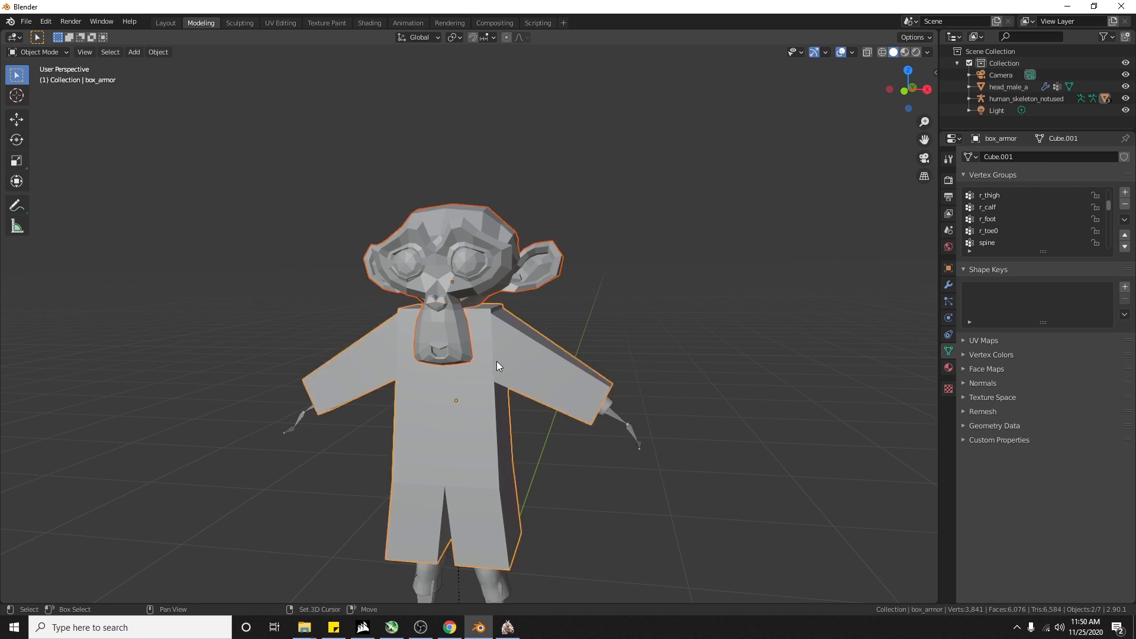
pyautogui.click(634, 422)
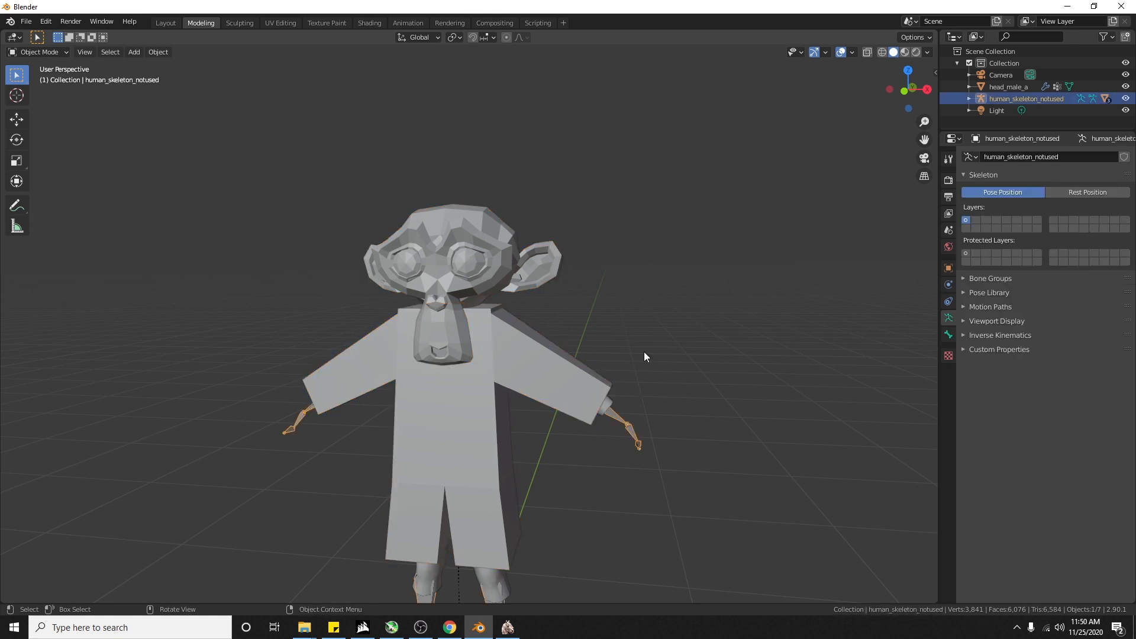
pyautogui.click(949, 336)
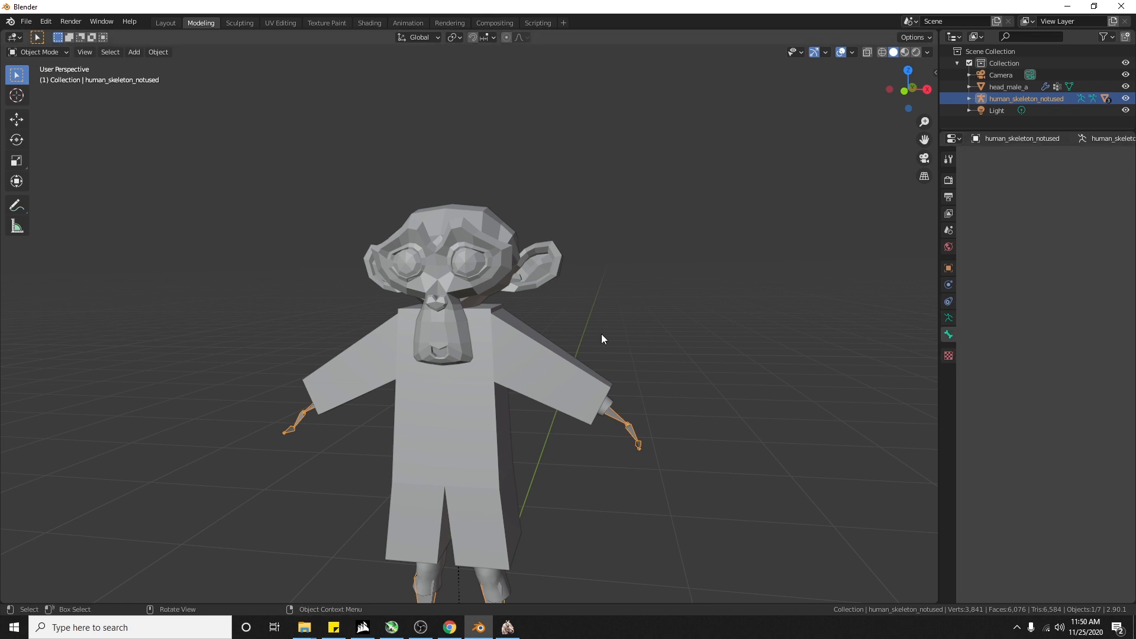
pyautogui.click(426, 374)
pyautogui.click(950, 351)
pyautogui.scroll(-6, 1007, 244)
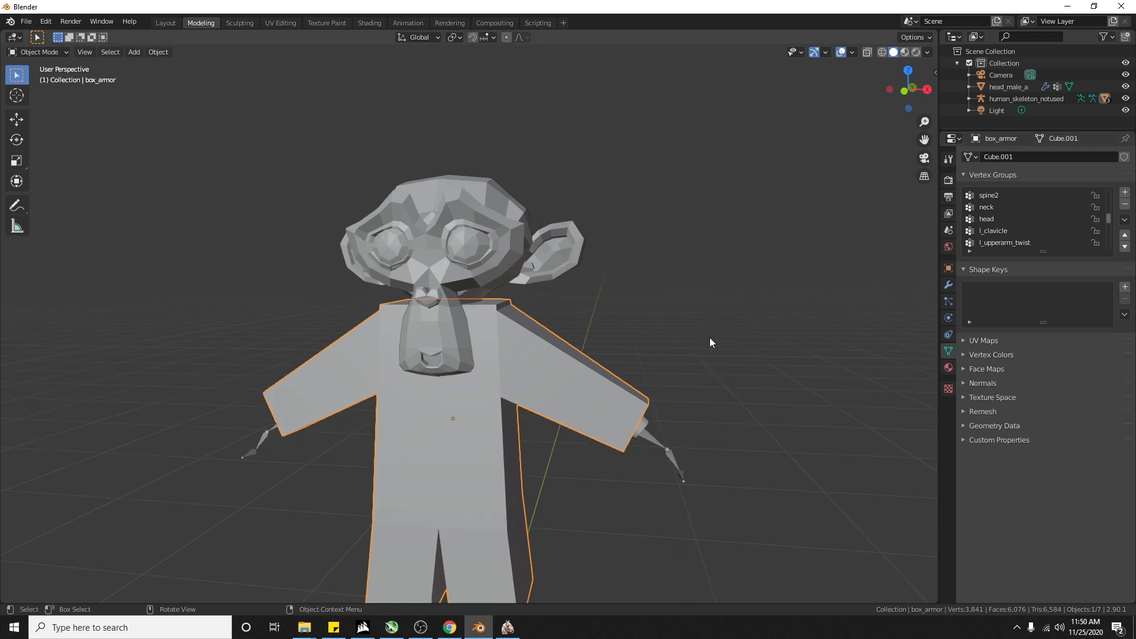
pyautogui.moveTo(718, 339)
pyautogui.mouseDown(button='middle')
pyautogui.moveTo(772, 333)
pyautogui.moveTo(740, 334)
pyautogui.mouseUp(button='middle')
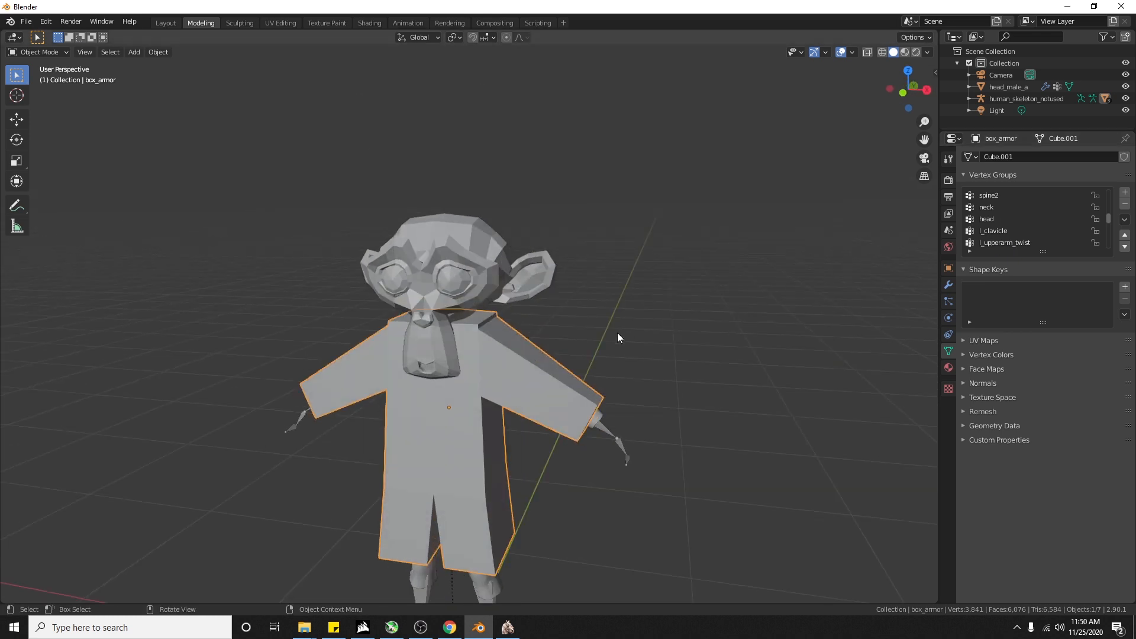
pyautogui.scroll(2, 988, 228)
pyautogui.click(596, 426)
pyautogui.press('Tab')
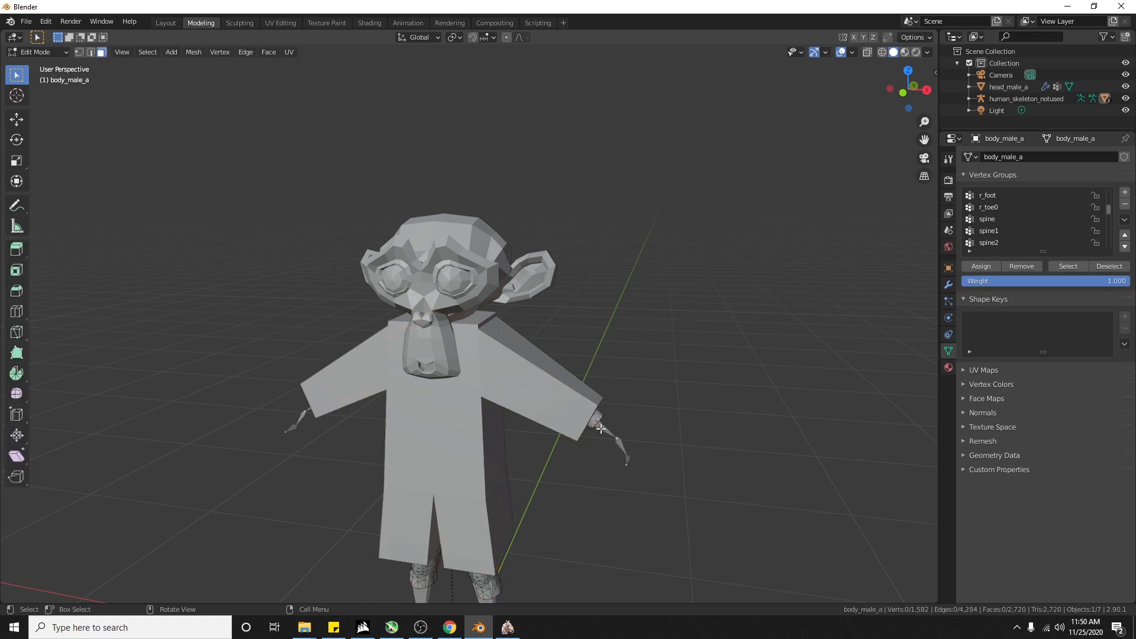
pyautogui.press('Tab')
pyautogui.click(39, 52)
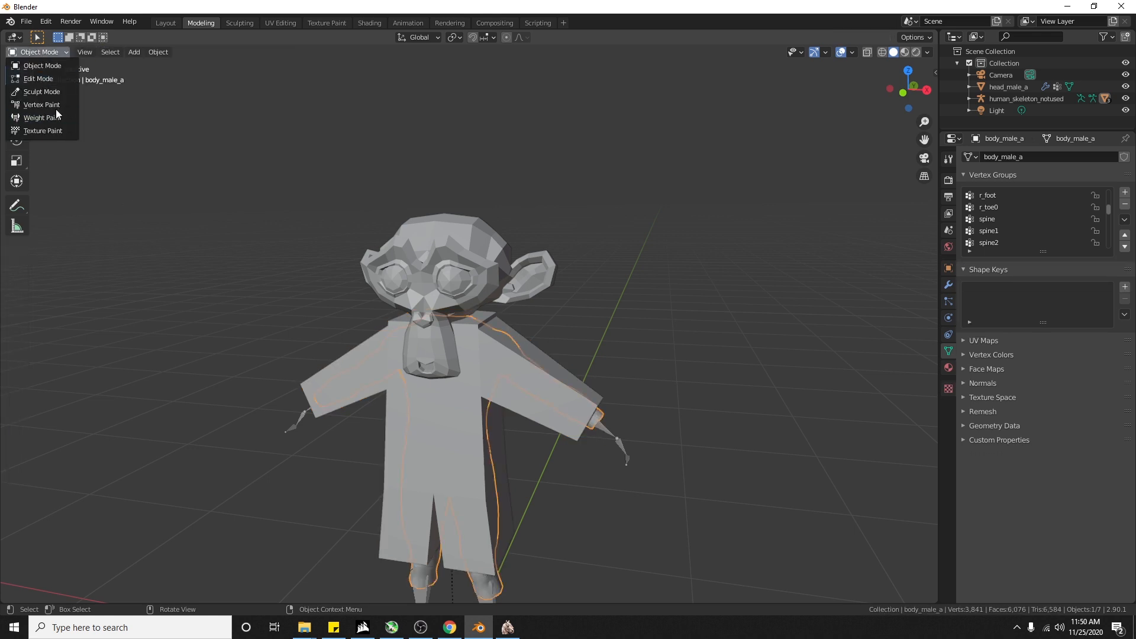
pyautogui.click(48, 67)
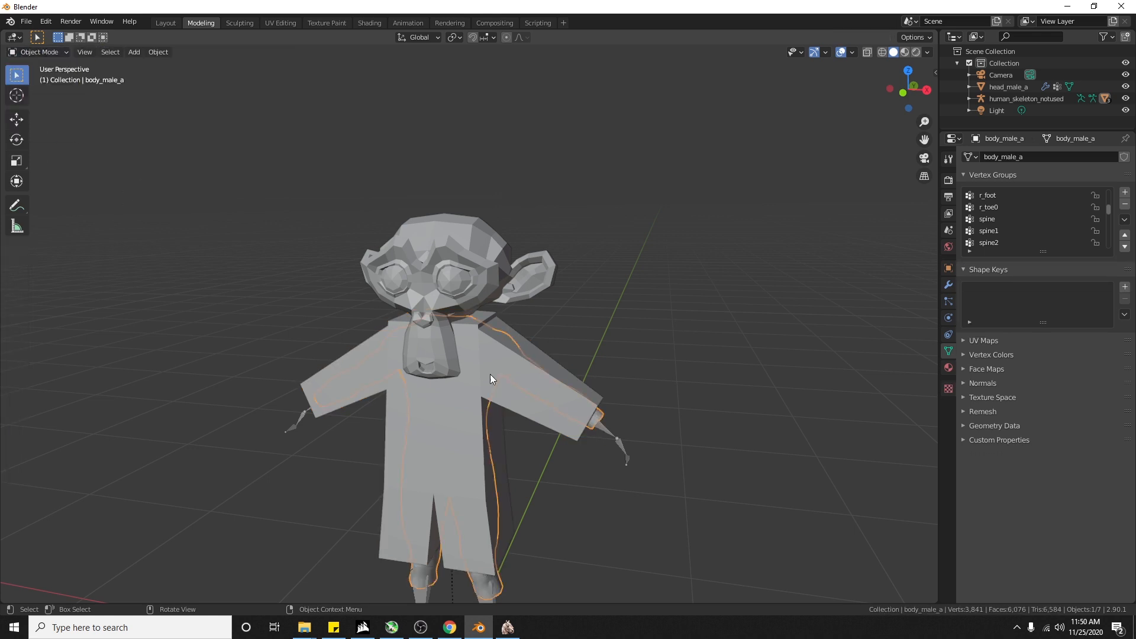
# Step: Put human_skeleton_notused in Pose Mode and test-rotate the l_foretwist and l_thigh bones, discarding each rotation
pyautogui.click(616, 440)
pyautogui.click(36, 58)
pyautogui.click(34, 55)
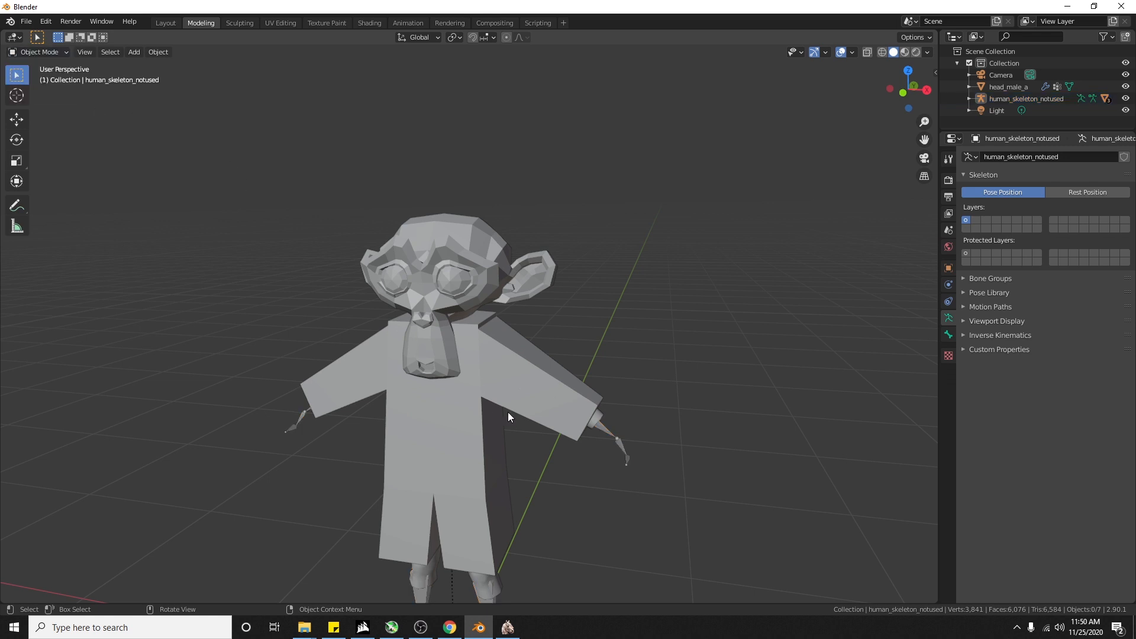
pyautogui.click(629, 439)
pyautogui.click(40, 53)
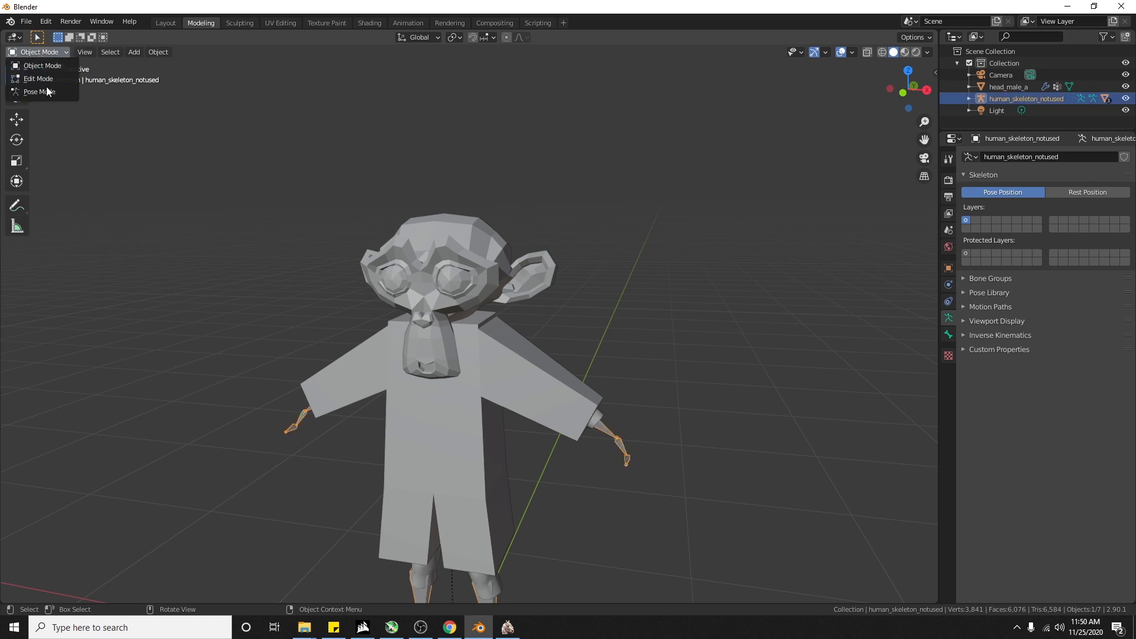
pyautogui.click(46, 86)
pyautogui.click(562, 399)
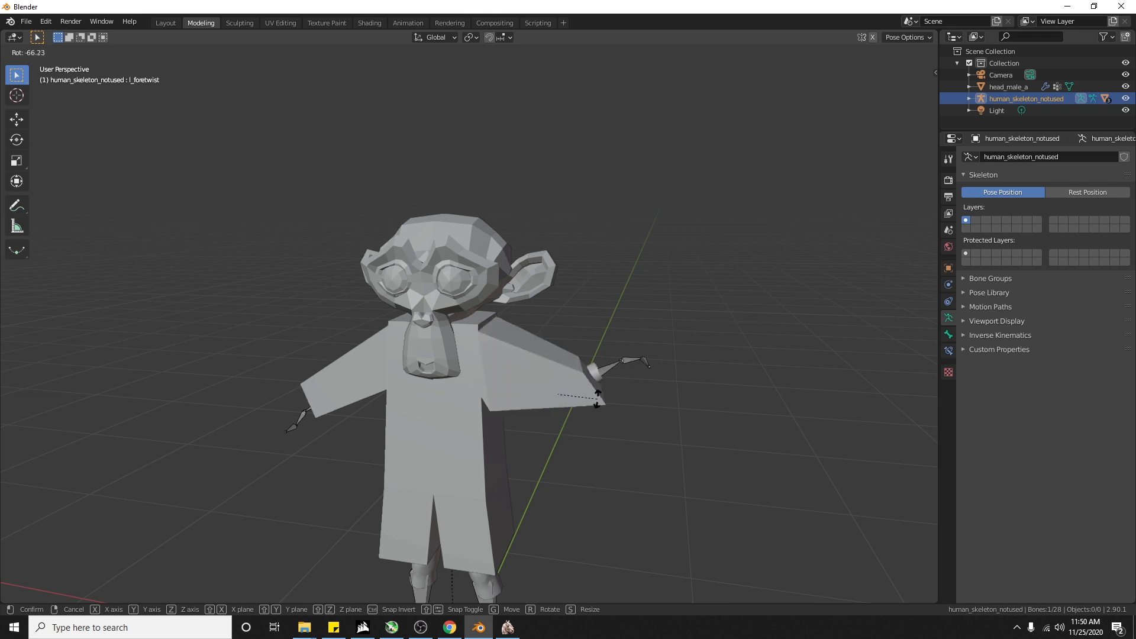
pyautogui.click(459, 497)
pyautogui.press('r')
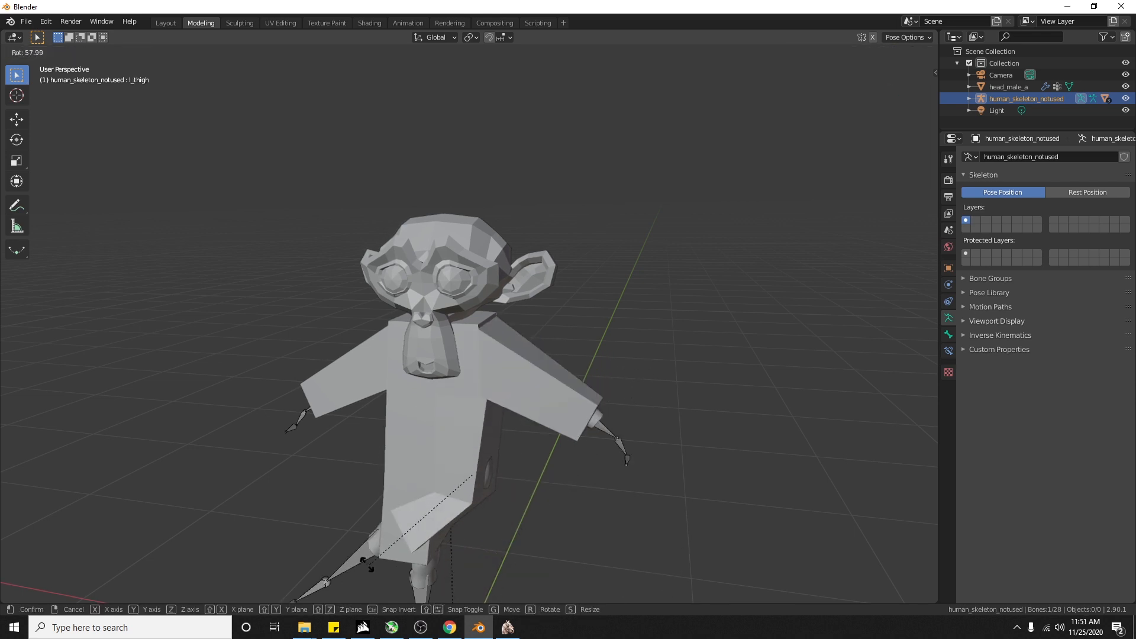
pyautogui.click(531, 580)
# Step: Test-rotate the r_thigh and r_upperarm_twist1 bones to check how the armour deforms, discarding each rotation
pyautogui.click(433, 507)
pyautogui.press('r')
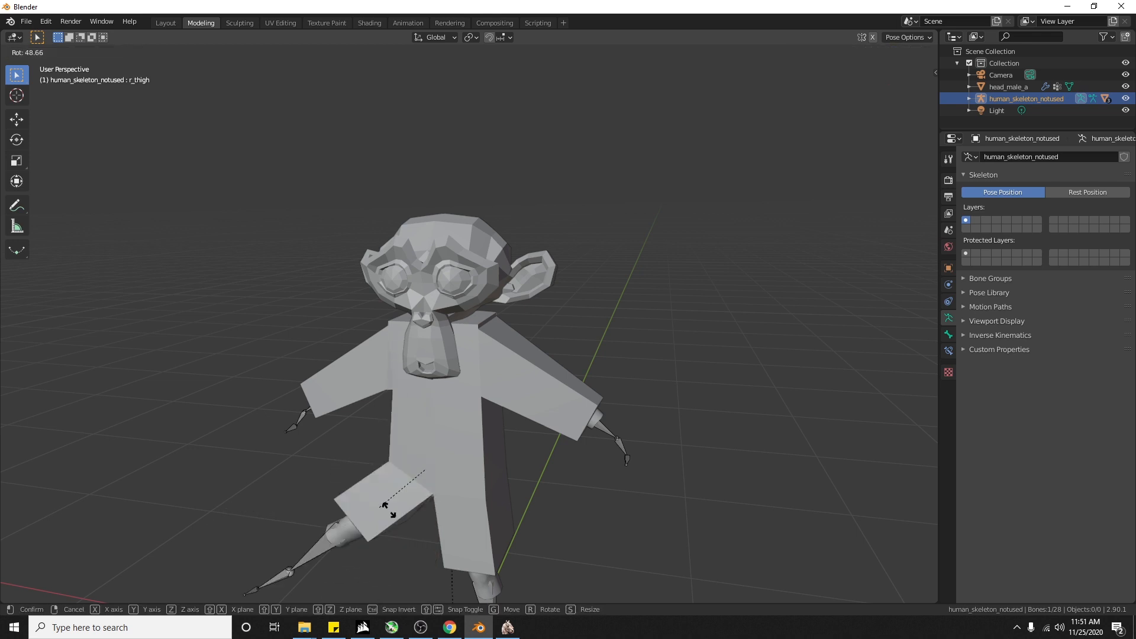
pyautogui.rightClick(354, 499)
pyautogui.click(354, 387)
pyautogui.press('r')
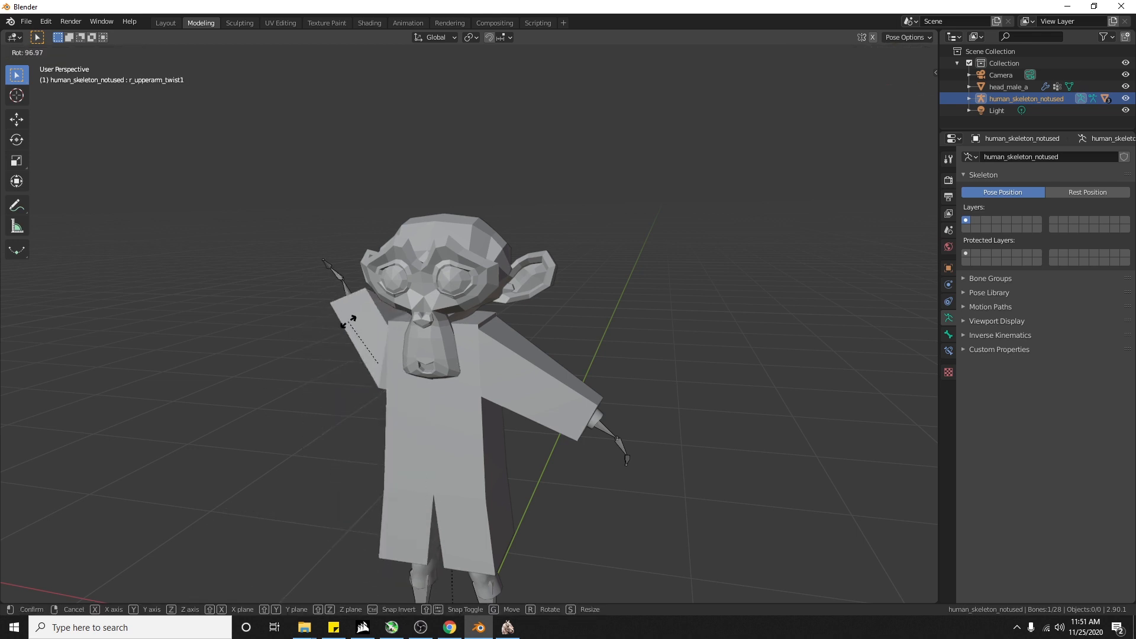
pyautogui.rightClick(349, 323)
# Step: Select the head bone in wireframe shading and test-rotate it around the global Z axis, discarding the rotation
pyautogui.moveTo(434, 347); pyautogui.dragTo(357, 335, button='middle')
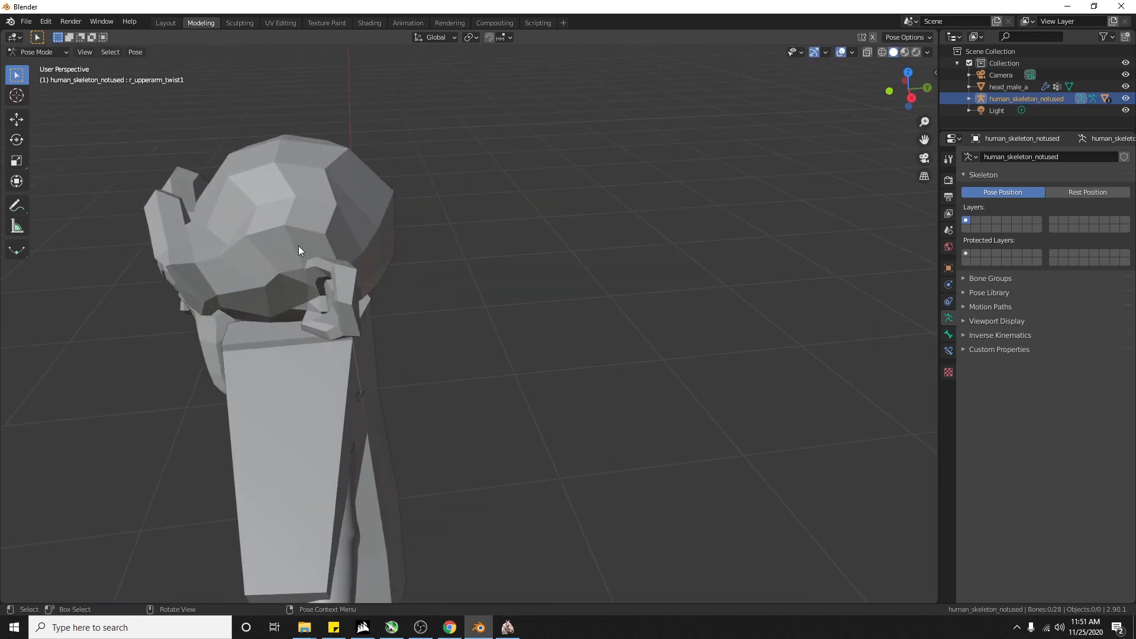
pyautogui.press('z')
pyautogui.click(304, 282)
pyautogui.click(296, 298)
pyautogui.press('r')
pyautogui.press('z')
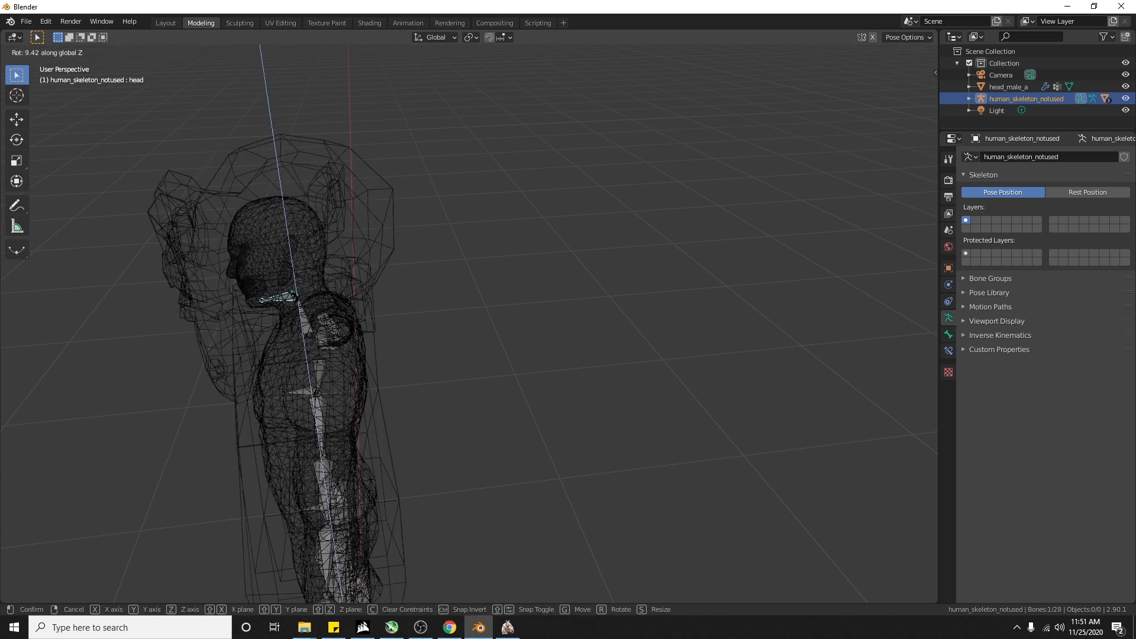
pyautogui.rightClick(321, 302)
# Step: Restore solid shading and test-rotate the head bone freely from the side and front, discarding each rotation
pyautogui.press('z')
pyautogui.click(399, 302)
pyautogui.press('r')
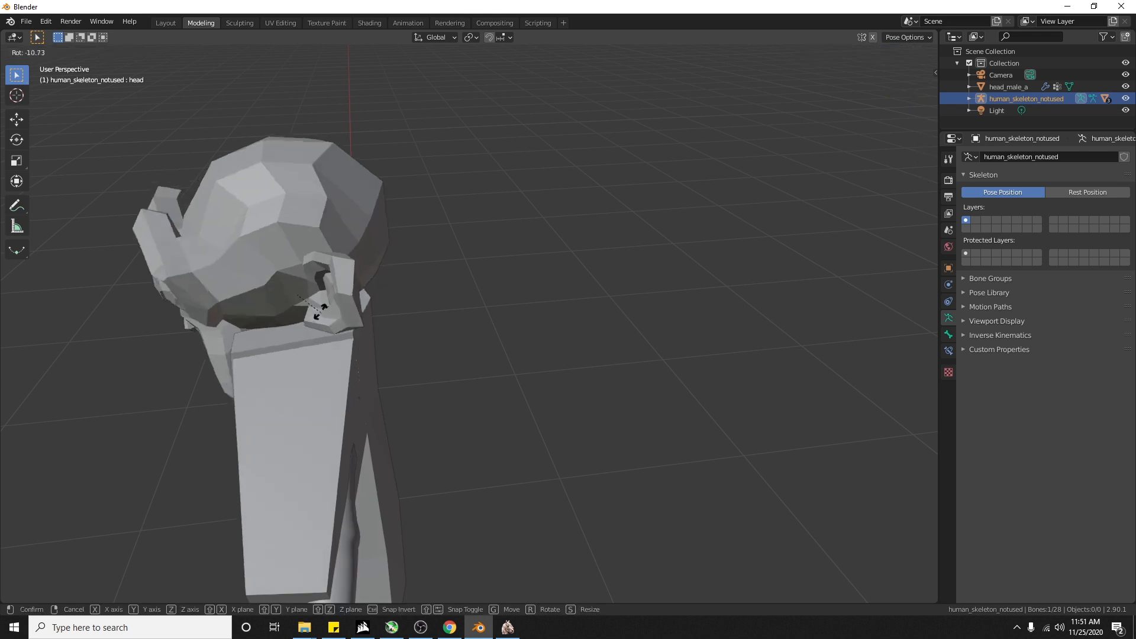
pyautogui.rightClick(439, 332)
pyautogui.moveTo(414, 339); pyautogui.dragTo(500, 362, button='middle')
pyautogui.press('r')
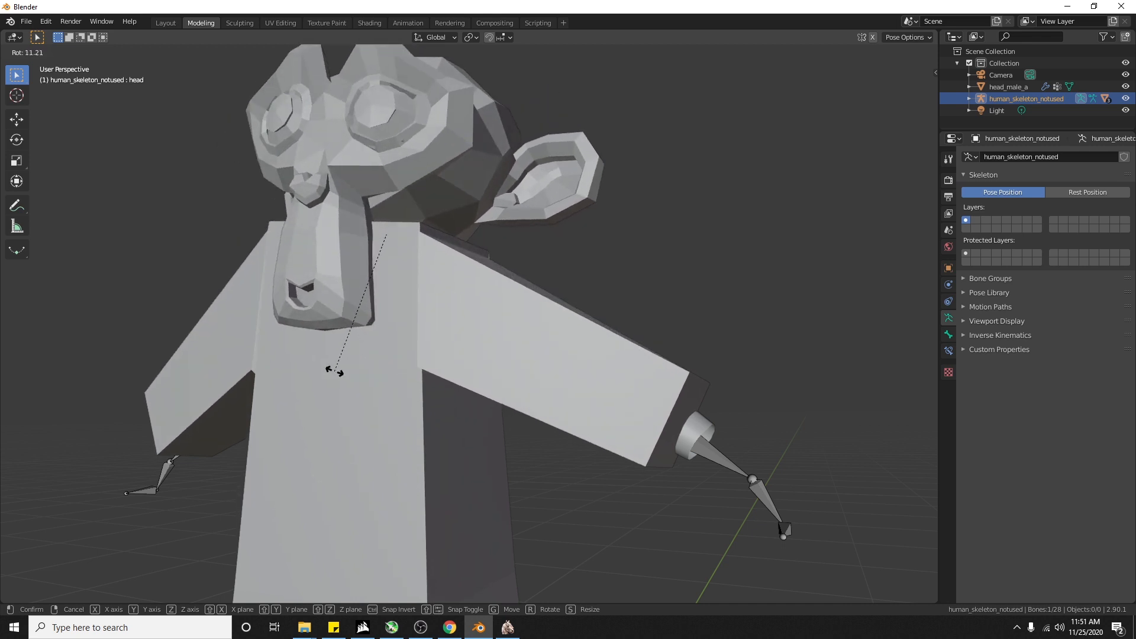
pyautogui.rightClick(398, 373)
pyautogui.moveTo(398, 373); pyautogui.dragTo(481, 308, button='middle')
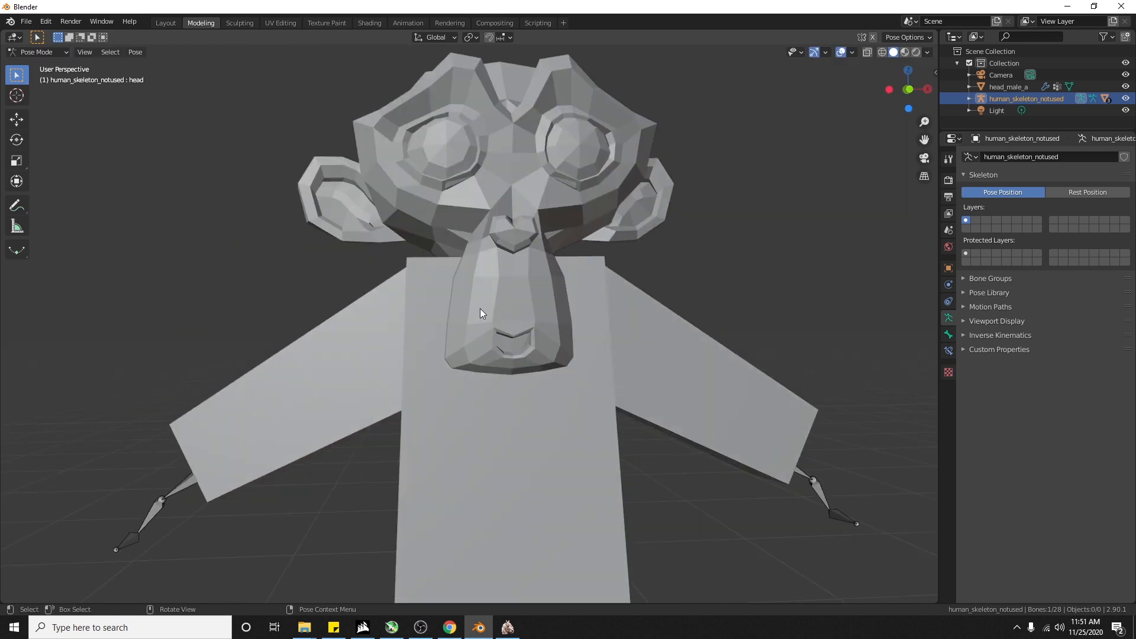
pyautogui.press('r')
pyautogui.rightClick(507, 335)
# Step: Deselect the bones and return the human_skeleton_notused armature to Object Mode
pyautogui.click(722, 262)
pyautogui.scroll(-3, 723, 262)
pyautogui.moveTo(723, 262); pyautogui.dragTo(639, 319, button='middle')
pyautogui.press('Tab')
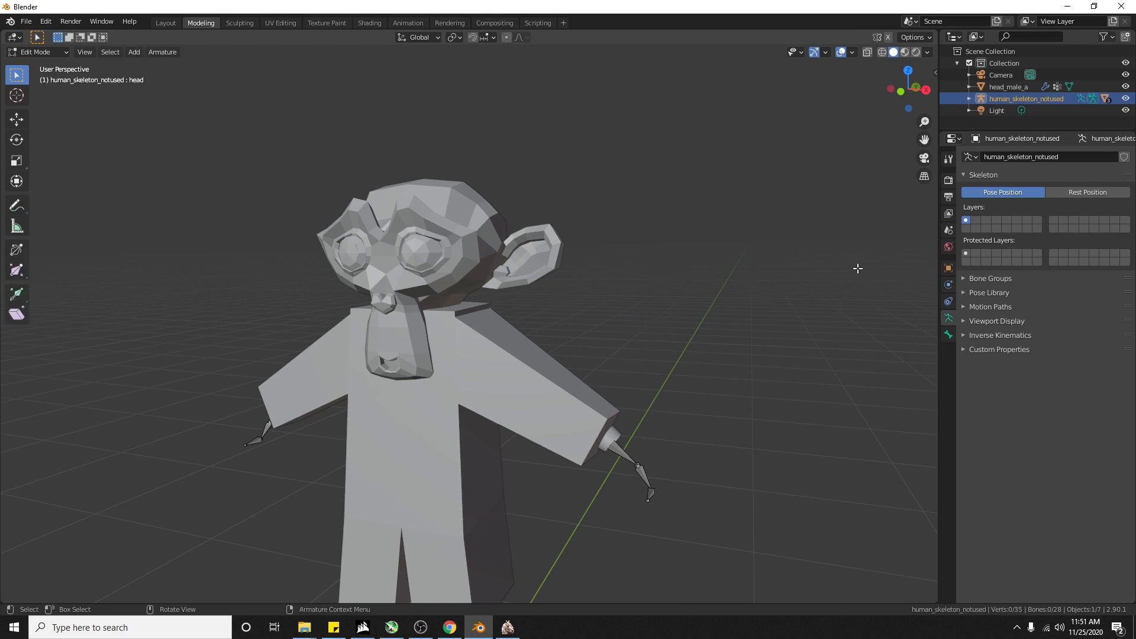
pyautogui.click(38, 53)
pyautogui.click(35, 63)
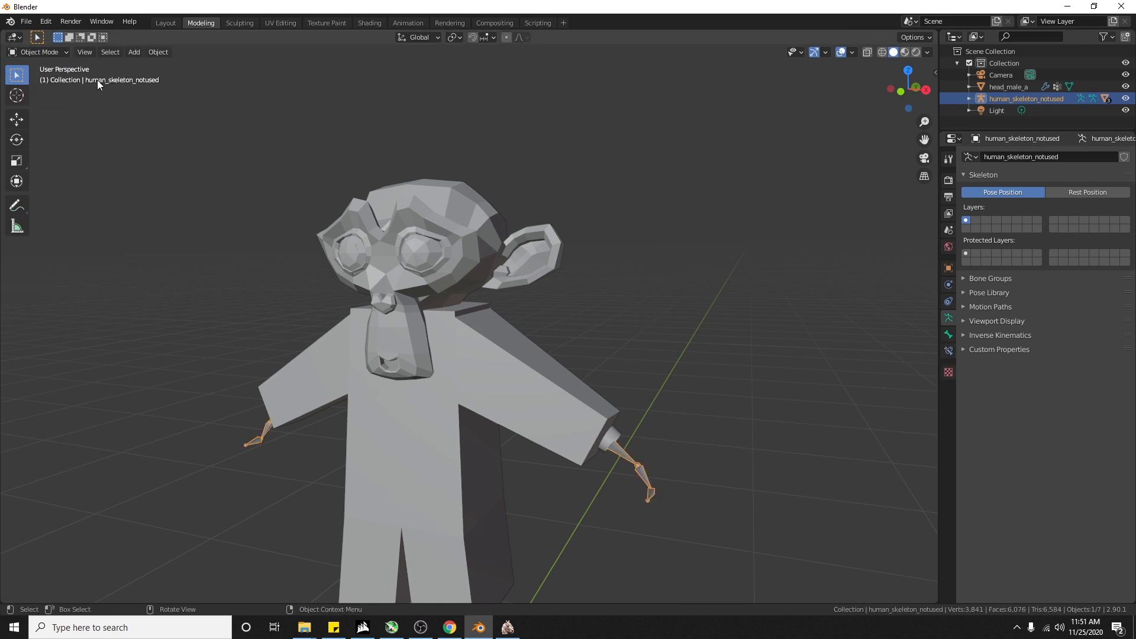
pyautogui.press('Tab')
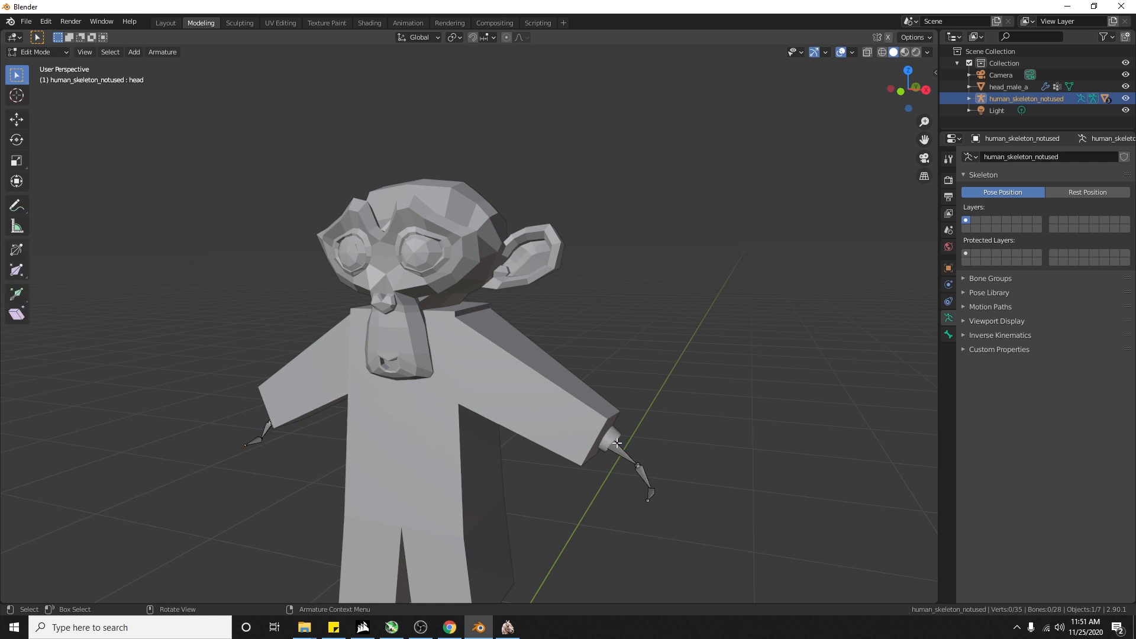
pyautogui.click(613, 435)
pyautogui.press('Tab')
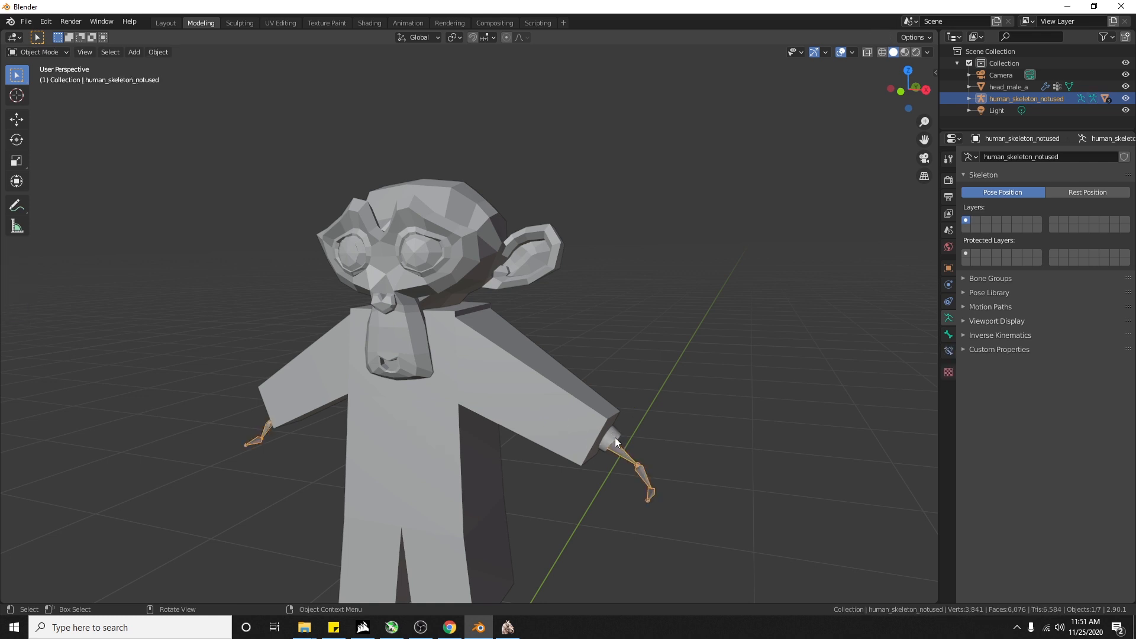
# Step: Select body_male_a and add box_armor as the active object, enter Weight Paint mode, and disable the face selection mask
pyautogui.click(615, 438)
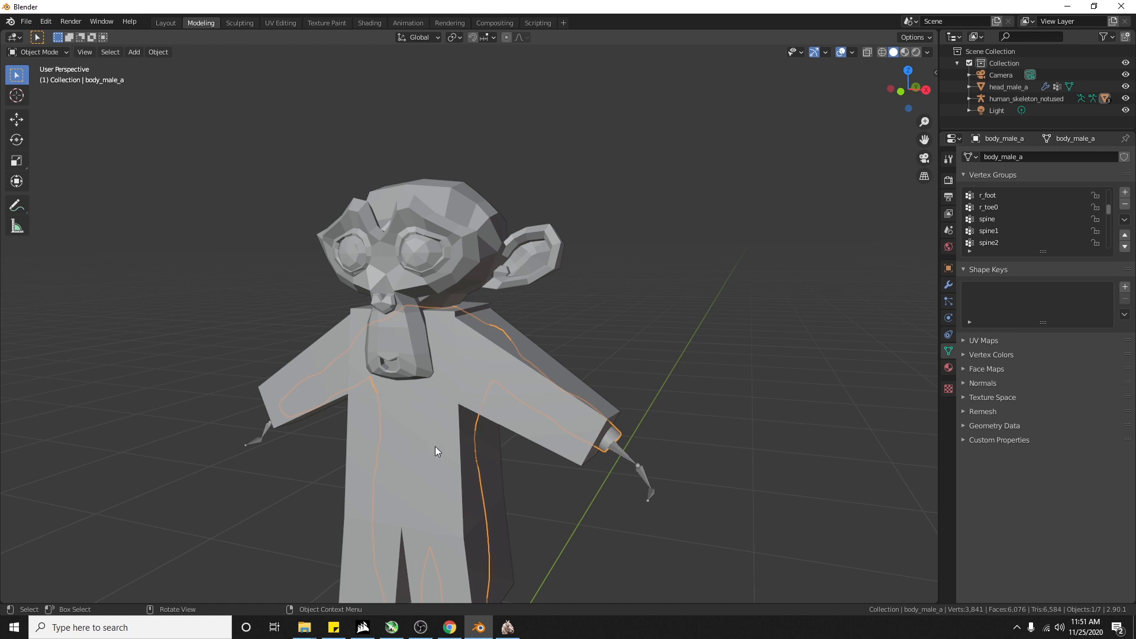
pyautogui.moveTo(413, 476)
pyautogui.mouseDown(button='middle')
pyautogui.moveTo(429, 484)
pyautogui.moveTo(413, 481)
pyautogui.mouseUp(button='middle')
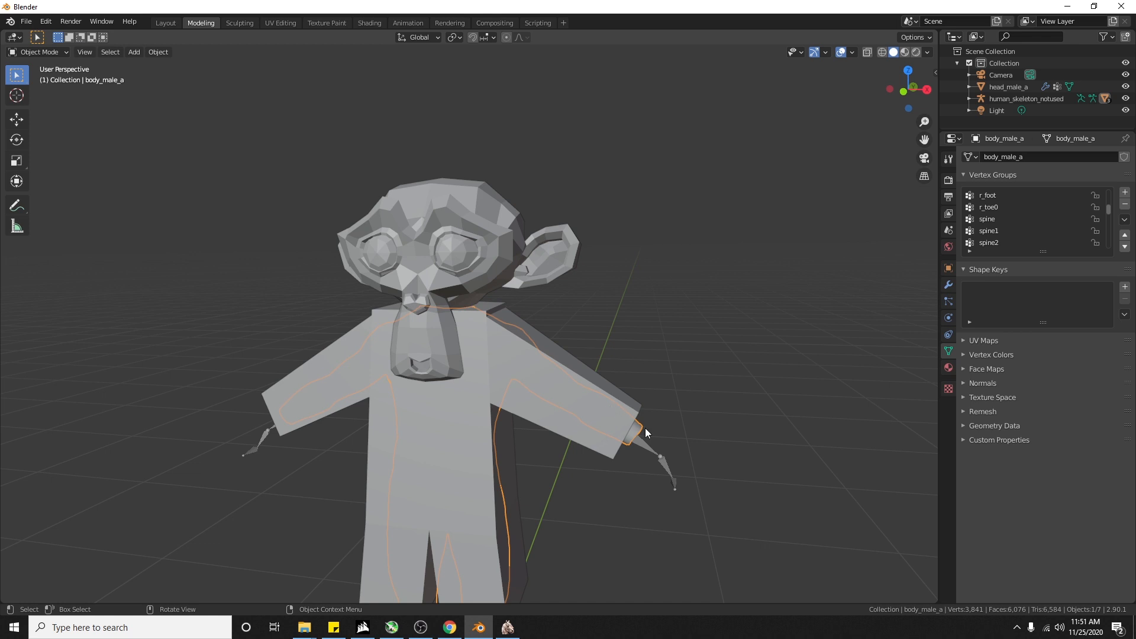
pyautogui.keyDown('shift'); pyautogui.click(438, 444); pyautogui.keyUp('shift')
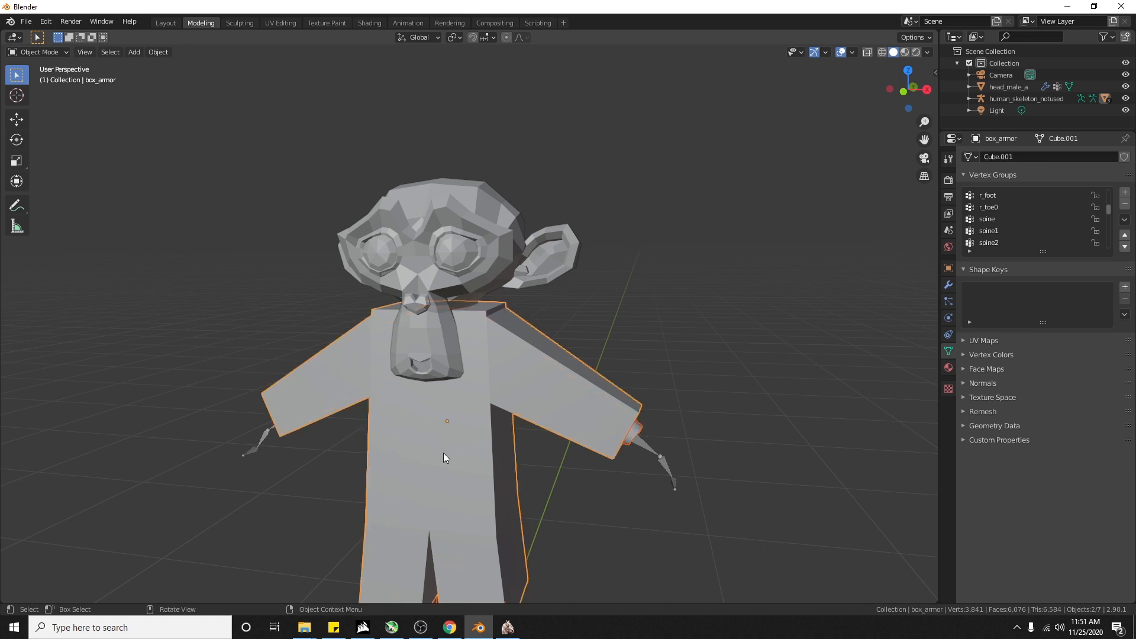
pyautogui.click(54, 52)
pyautogui.click(49, 114)
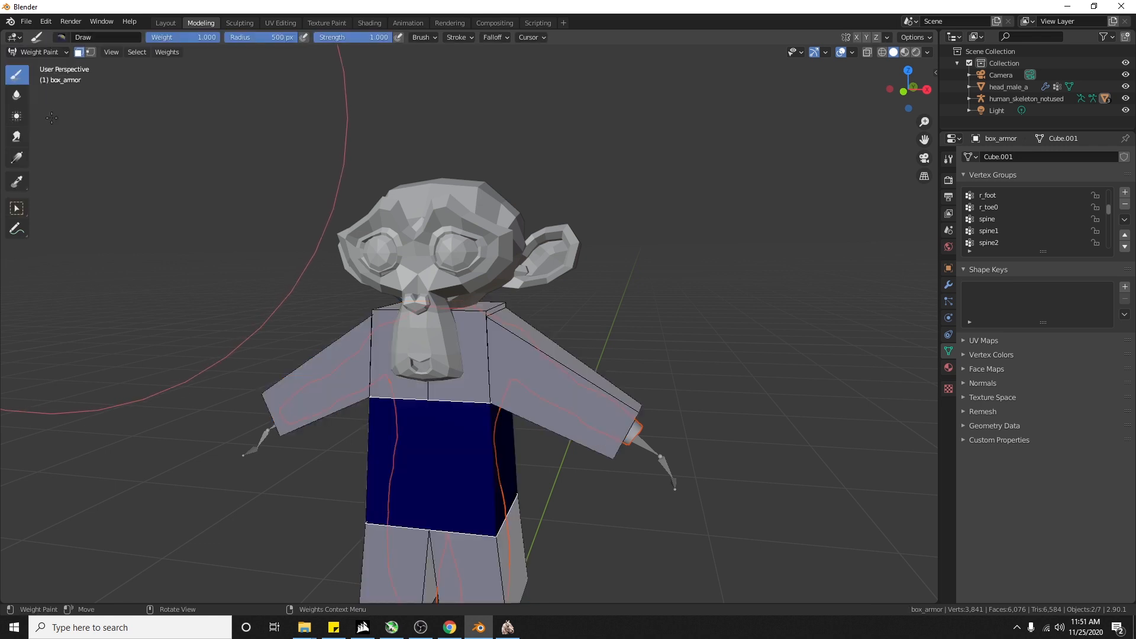
pyautogui.moveTo(112, 172); pyautogui.dragTo(140, 199, button='middle')
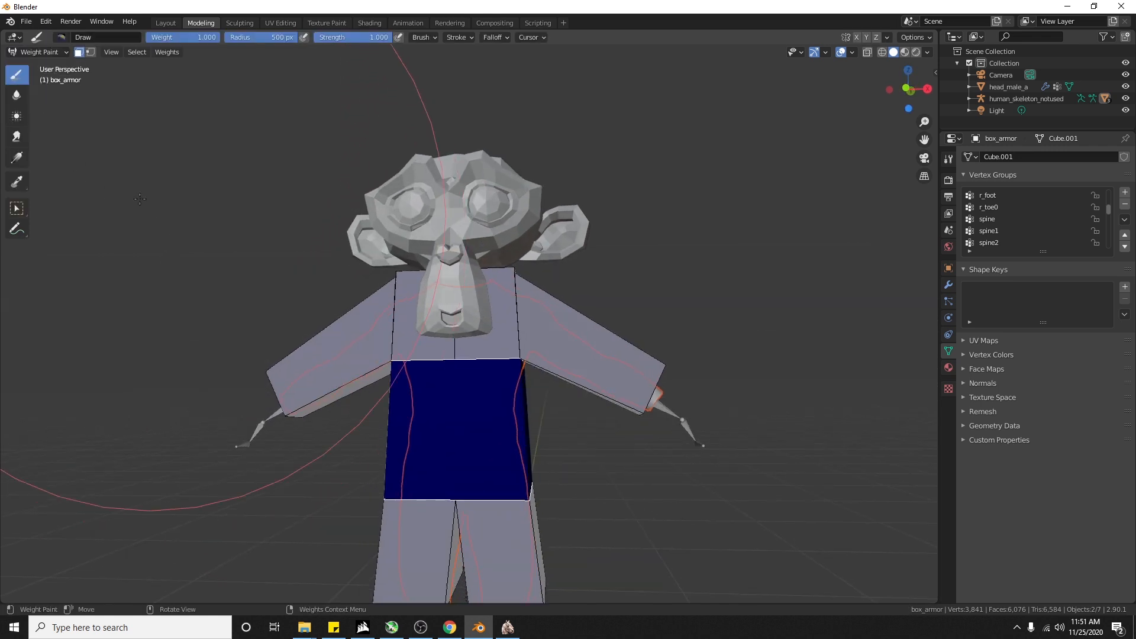
pyautogui.click(78, 54)
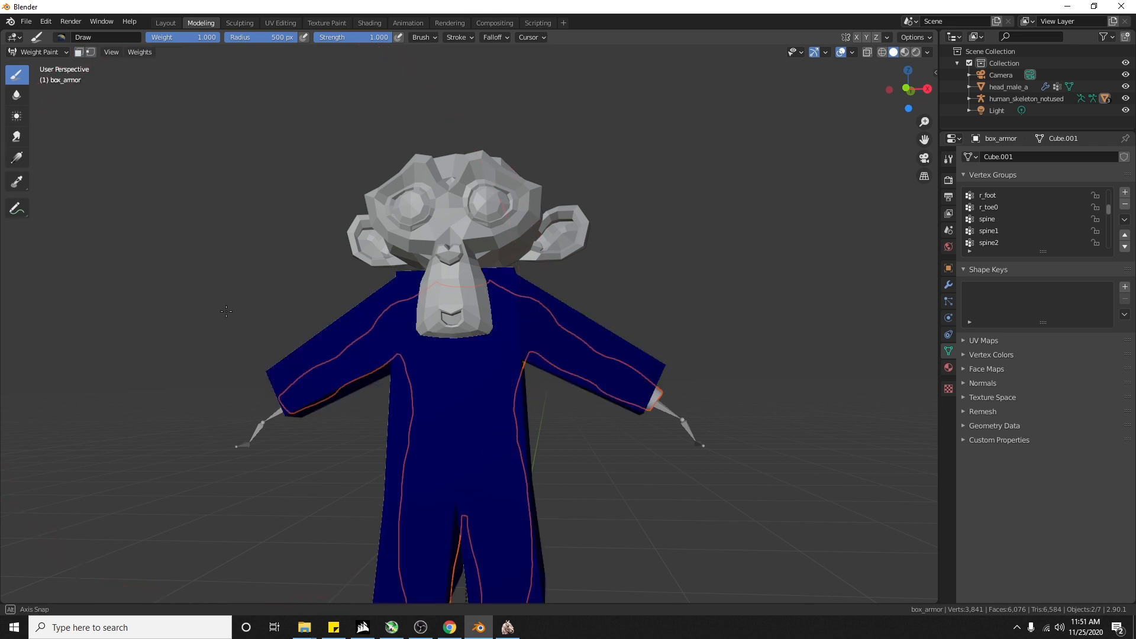
pyautogui.scroll(3, 437, 292)
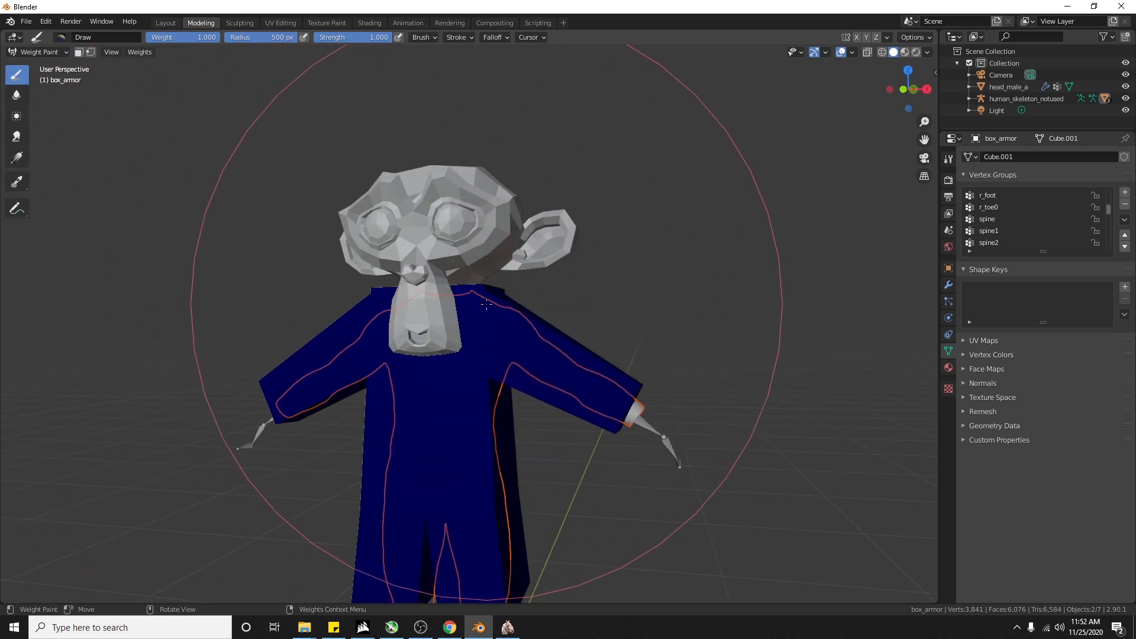
# Step: Transfer the weights from body_male_a to box_armor and set the transfer's ray radius to 5 m
pyautogui.click(140, 53)
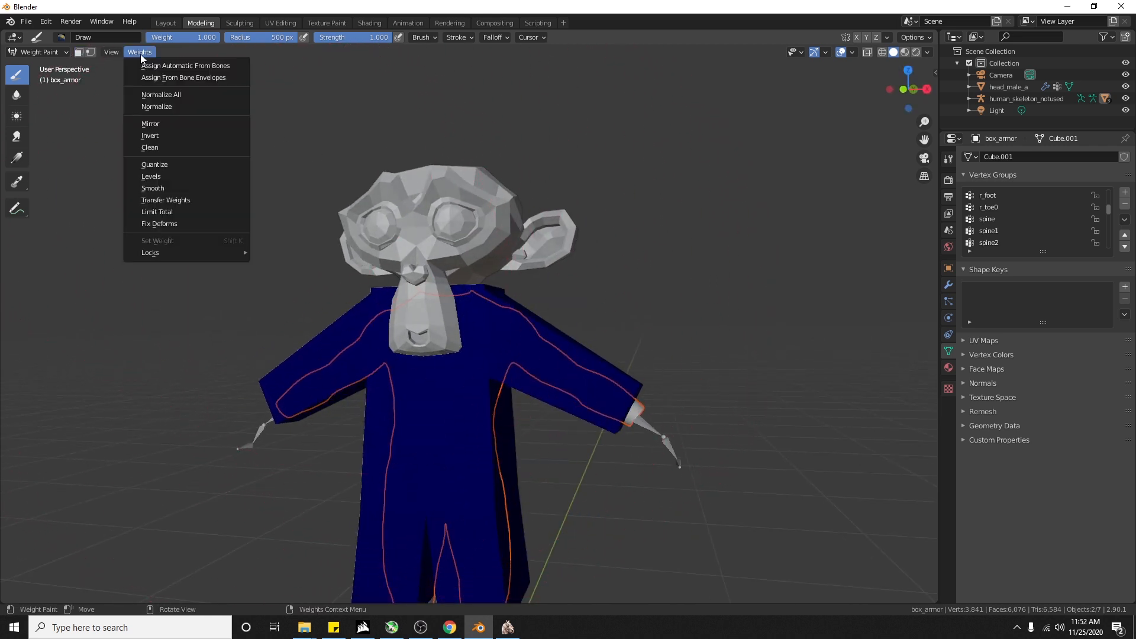
pyautogui.click(195, 201)
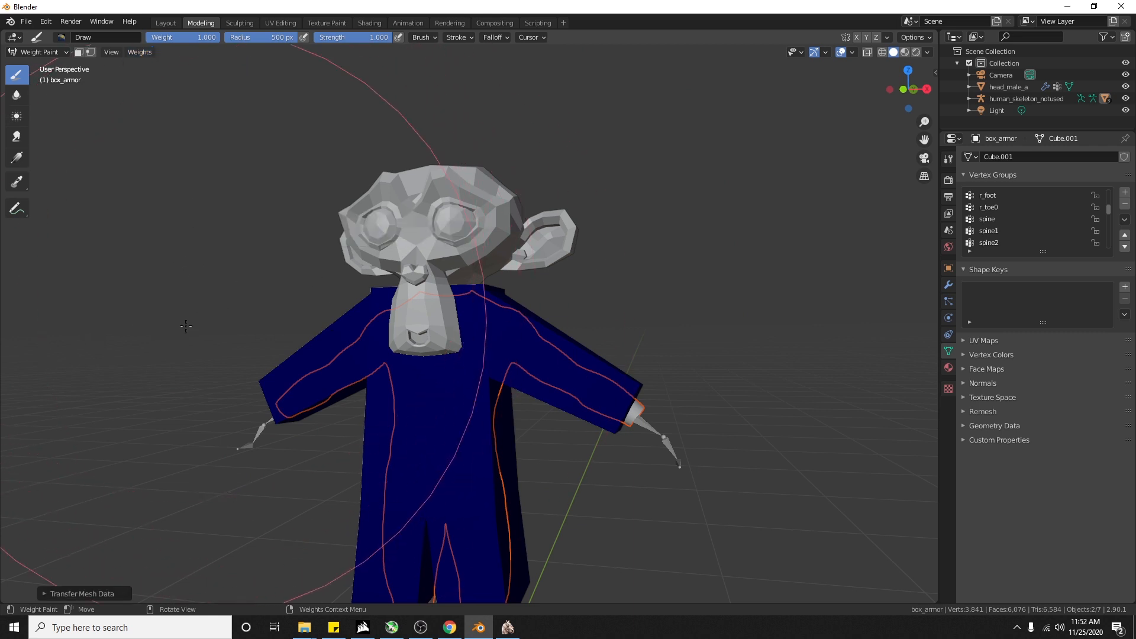
pyautogui.click(80, 591)
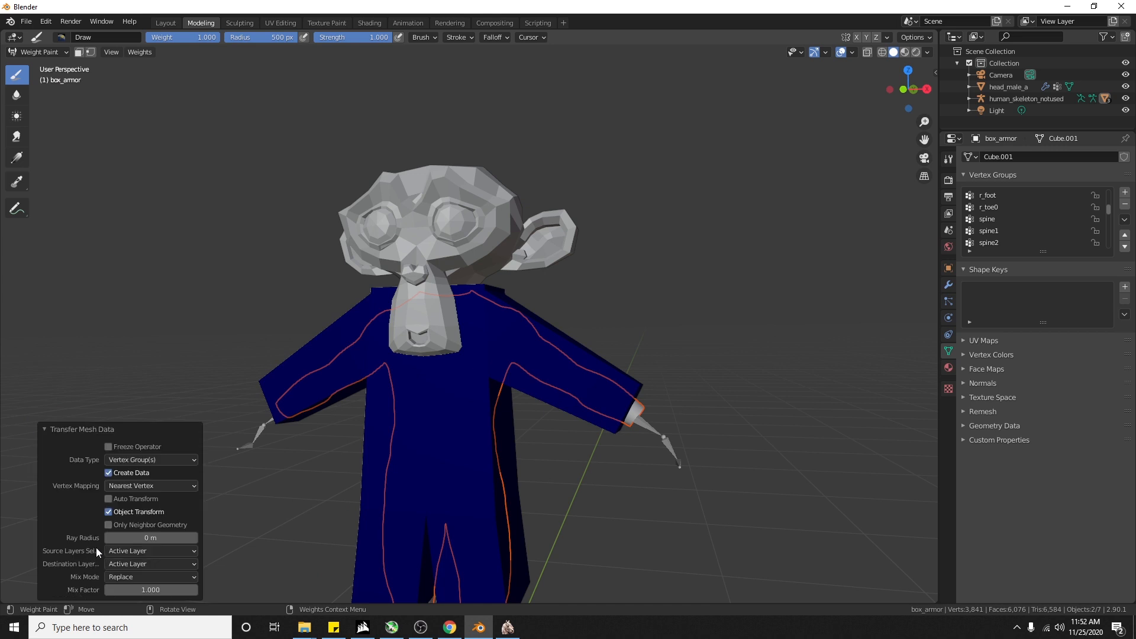
pyautogui.click(129, 538)
pyautogui.write('5')
pyautogui.press('Return')
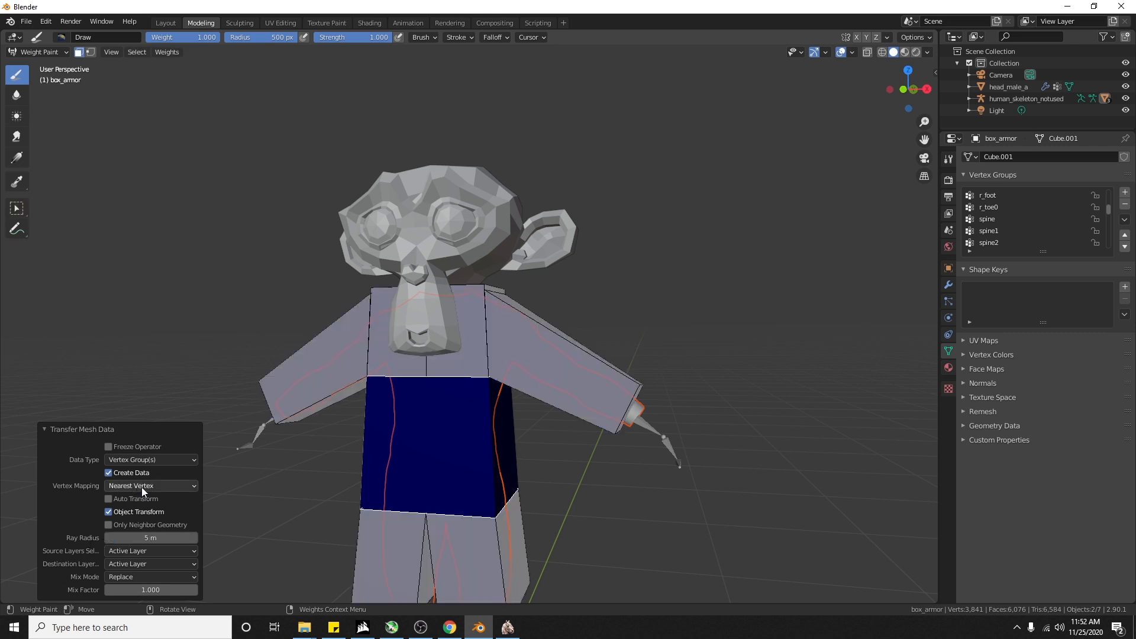
# Step: Set the weight transfer's vertex mapping to Nearest Face Interpolated and disable the face selection mask
pyautogui.click(142, 487)
pyautogui.click(78, 52)
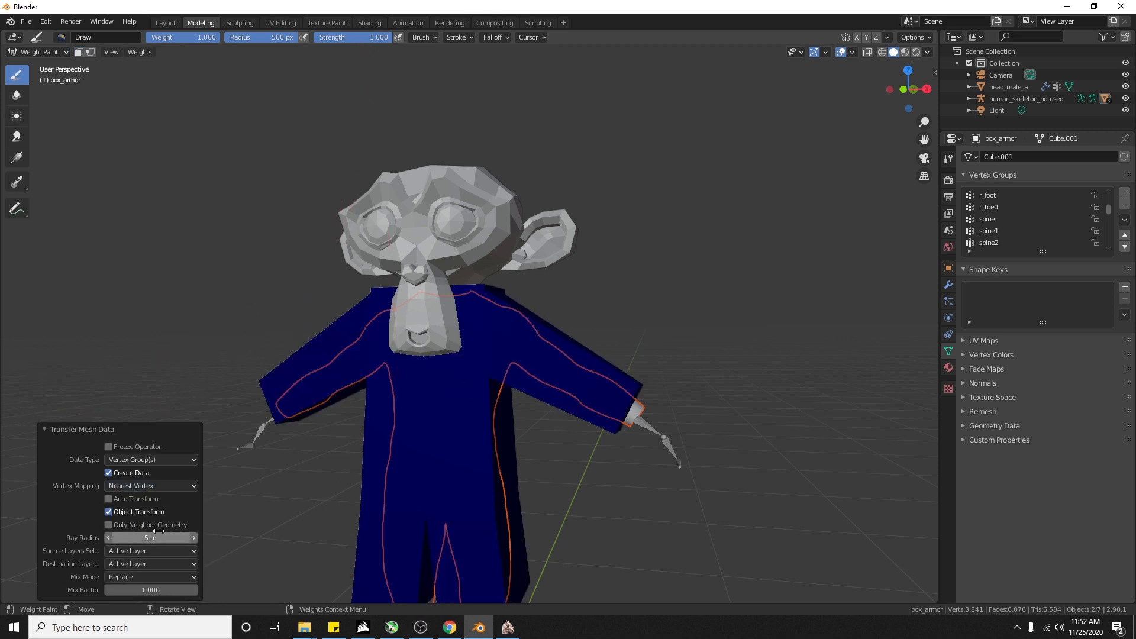
pyautogui.click(150, 488)
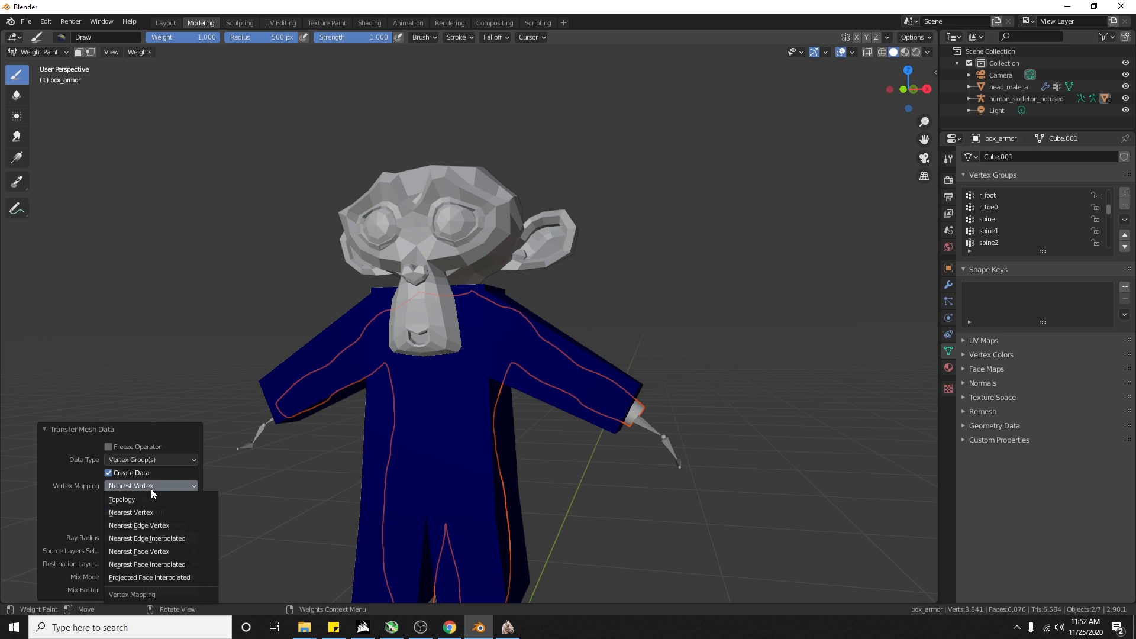
pyautogui.click(164, 564)
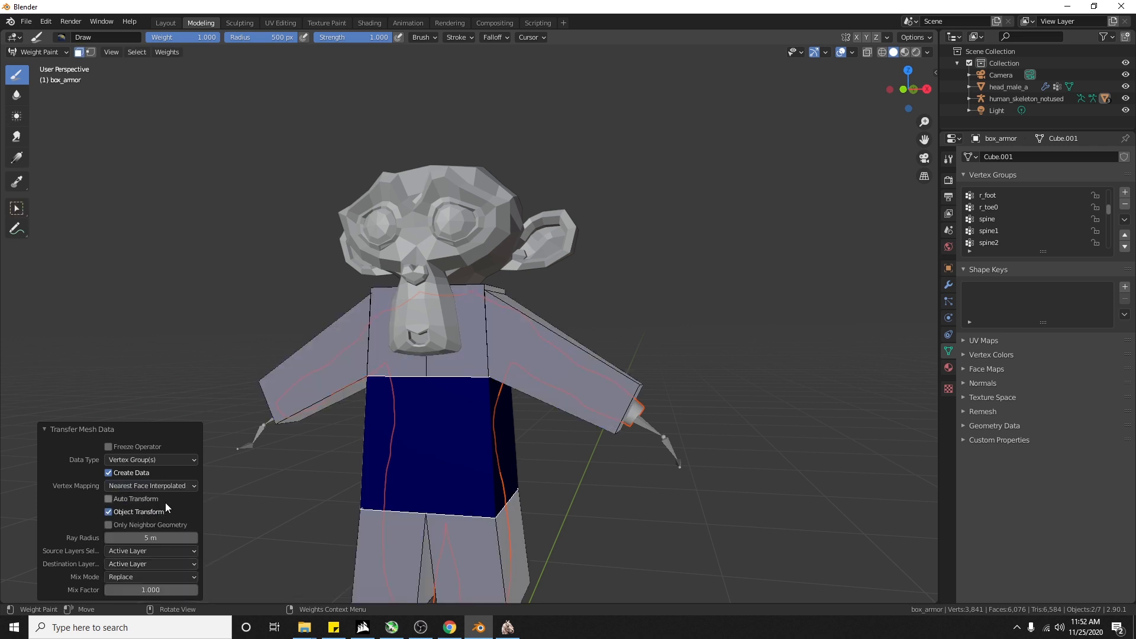
pyautogui.click(80, 54)
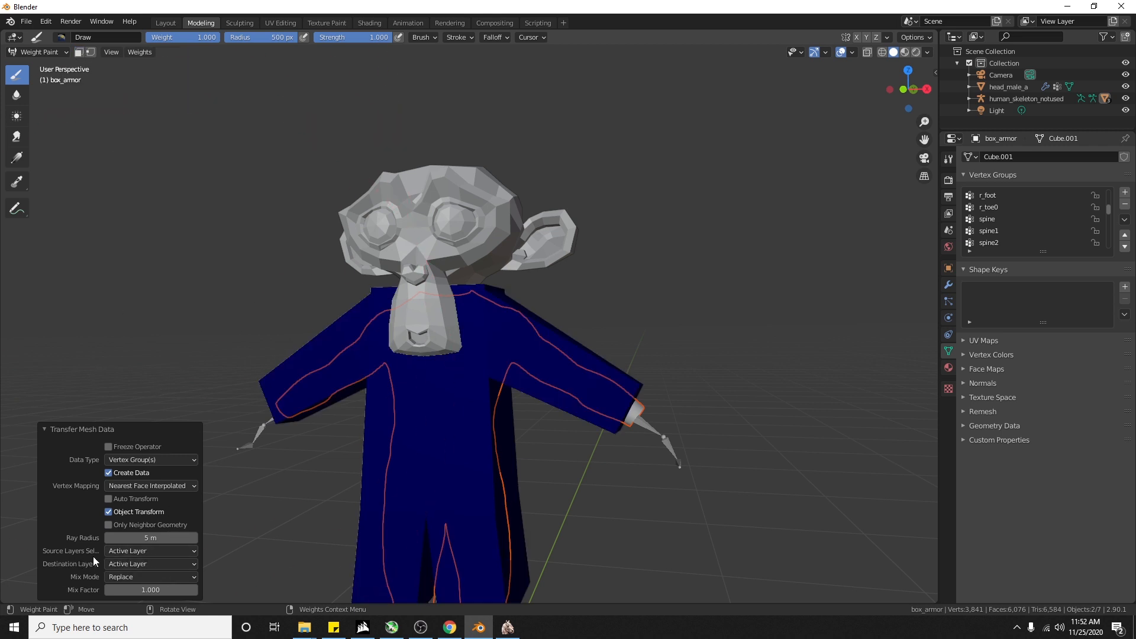
# Step: Set the transfer's source layers selection to By Name and disable the face selection mask again
pyautogui.click(113, 552)
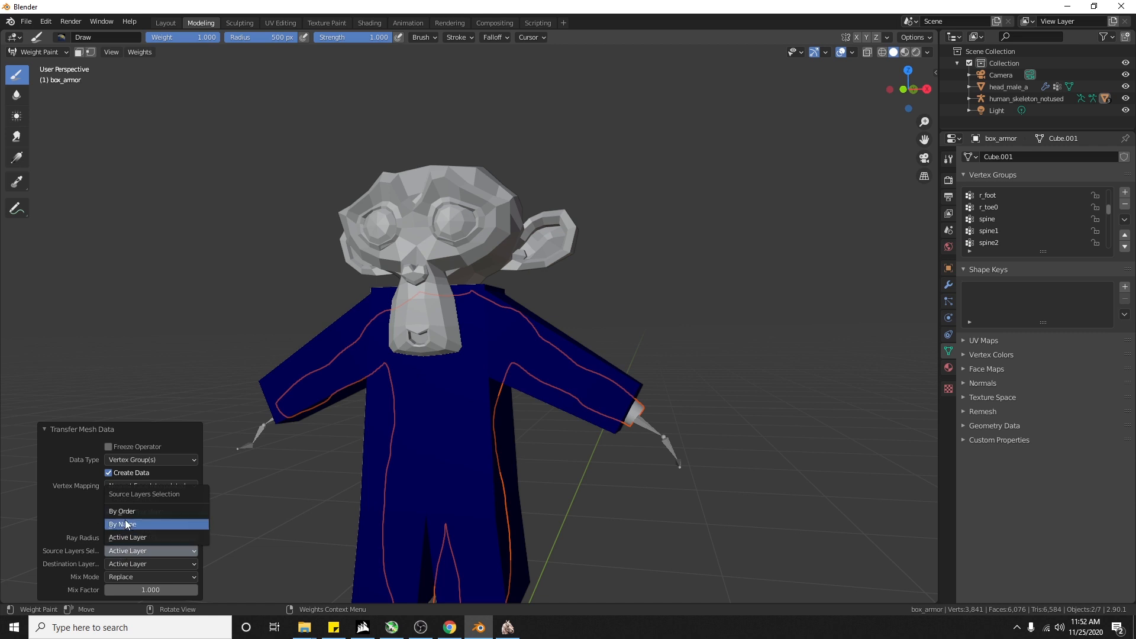
pyautogui.click(128, 526)
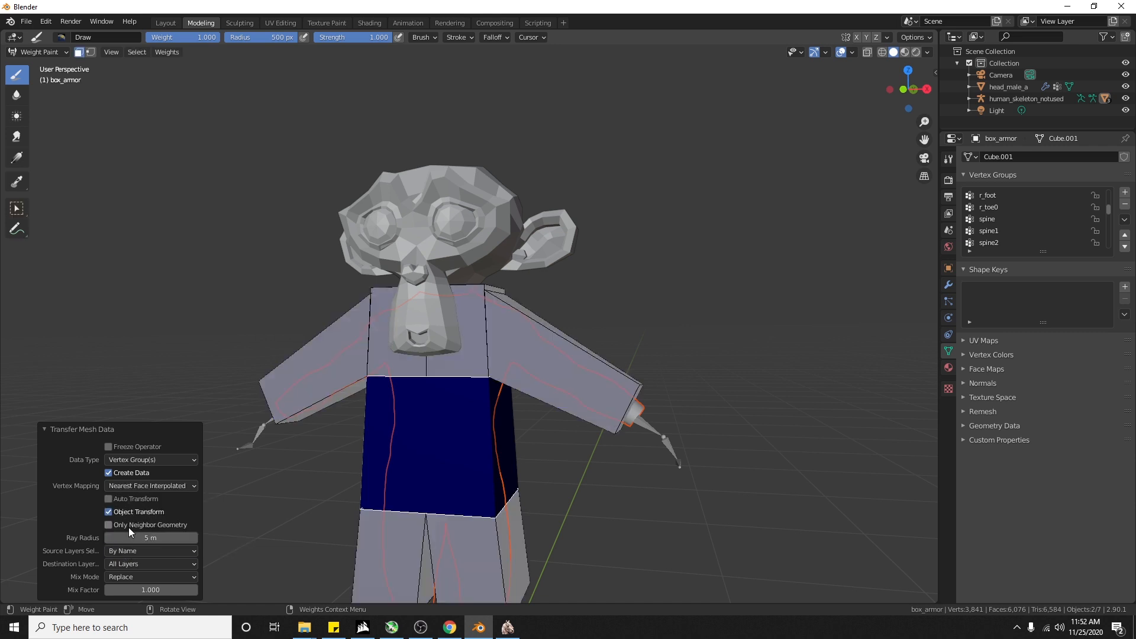
pyautogui.click(79, 52)
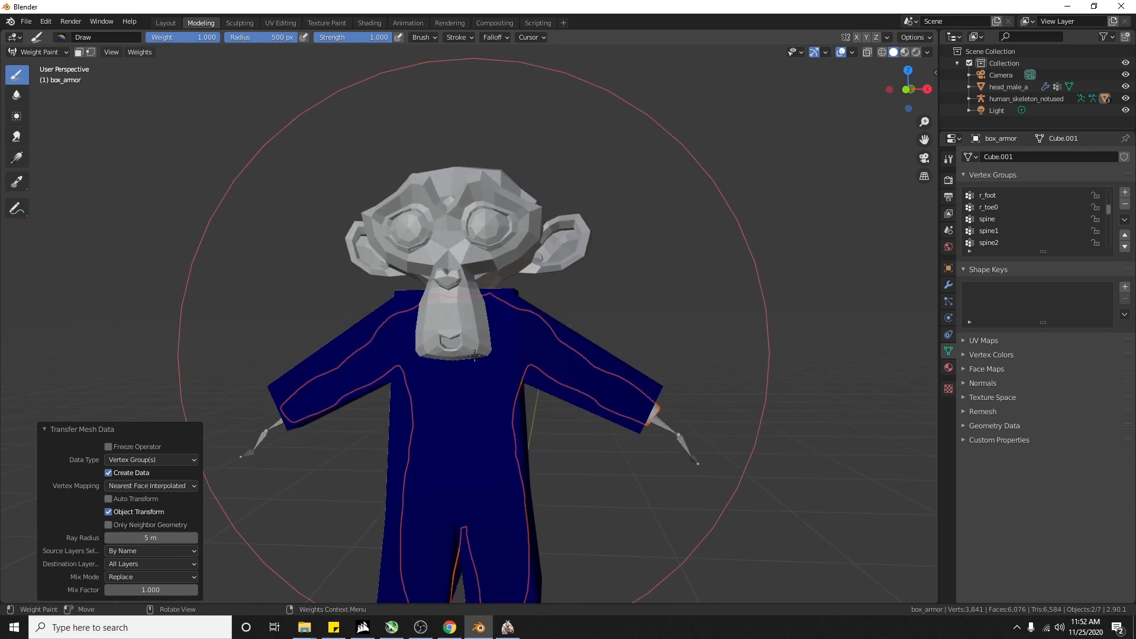
# Step: Examine box_armor's transferred weights for the right arm vertex groups, from r_finger0 up to r_clavicle
pyautogui.click(1024, 196)
pyautogui.scroll(-3, 612, 445)
pyautogui.keyDown('shift'); pyautogui.moveTo(612, 445); pyautogui.dragTo(606, 380, button='middle'); pyautogui.keyUp('shift')
pyautogui.scroll(-20, 1064, 219)
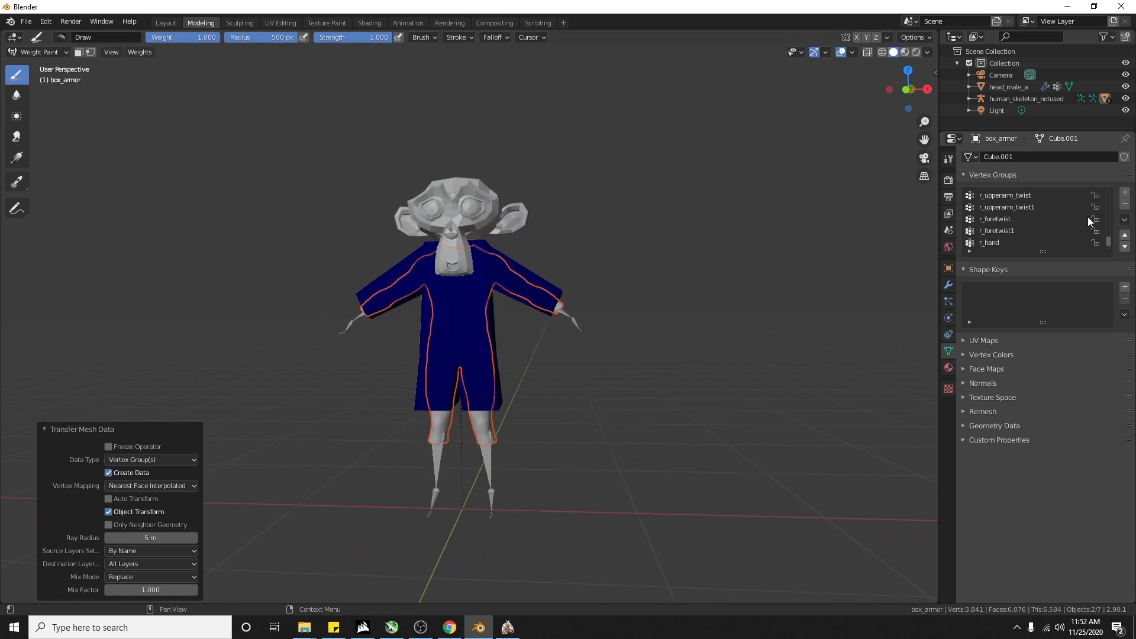
pyautogui.scroll(-1, 1088, 216)
pyautogui.click(1005, 242)
pyautogui.scroll(4, 730, 279)
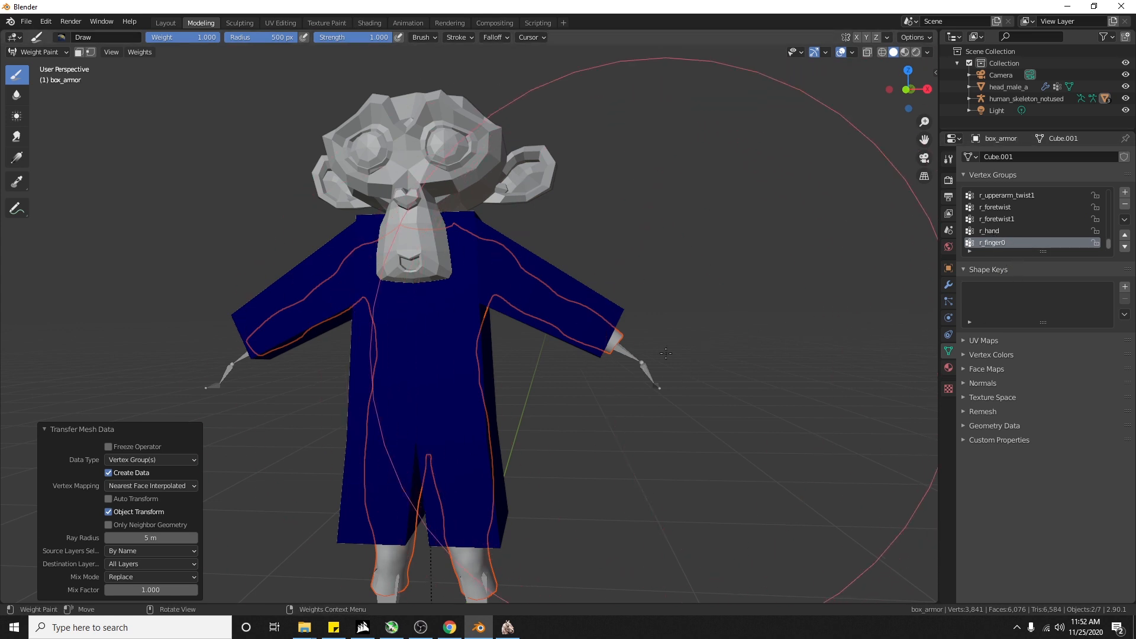
pyautogui.click(996, 231)
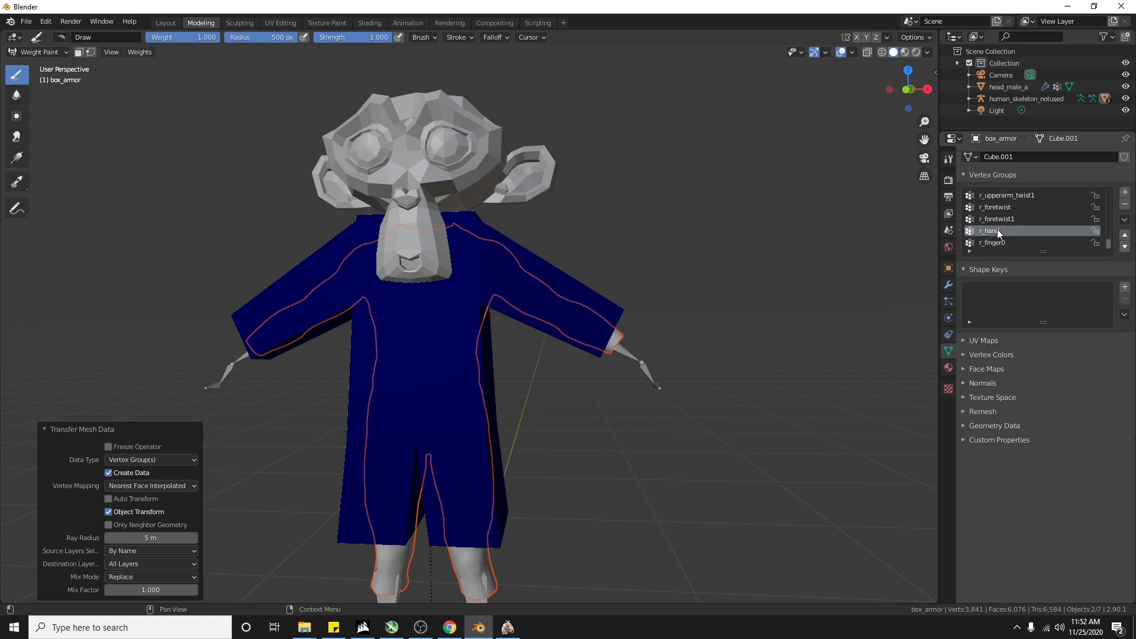
pyautogui.click(1003, 218)
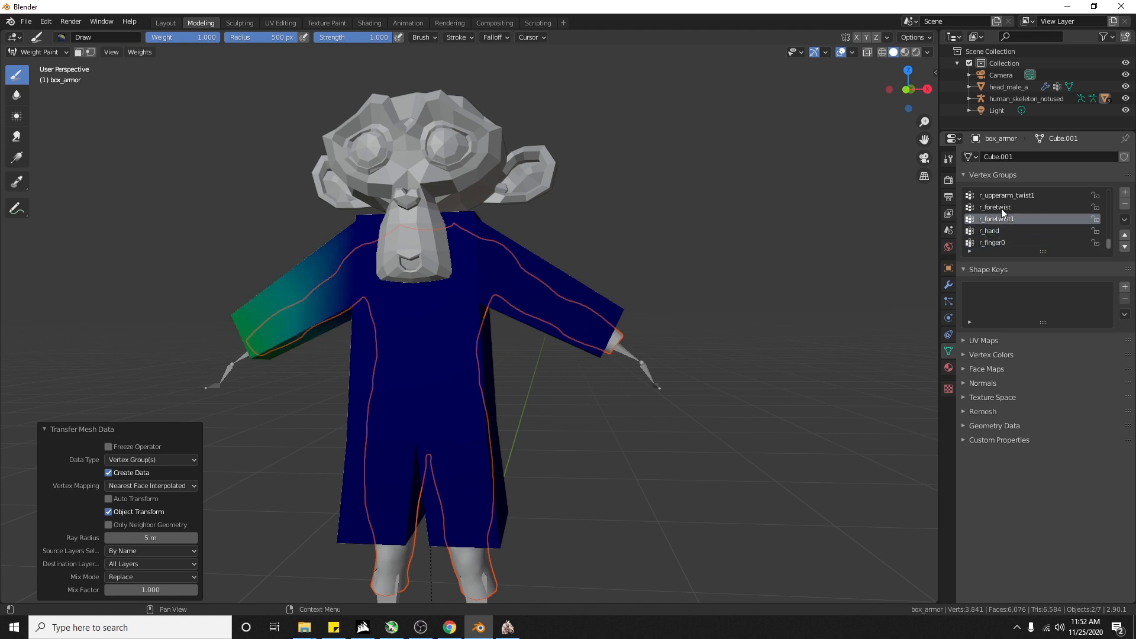
pyautogui.click(1001, 208)
pyautogui.scroll(2, 1007, 222)
pyautogui.click(1004, 218)
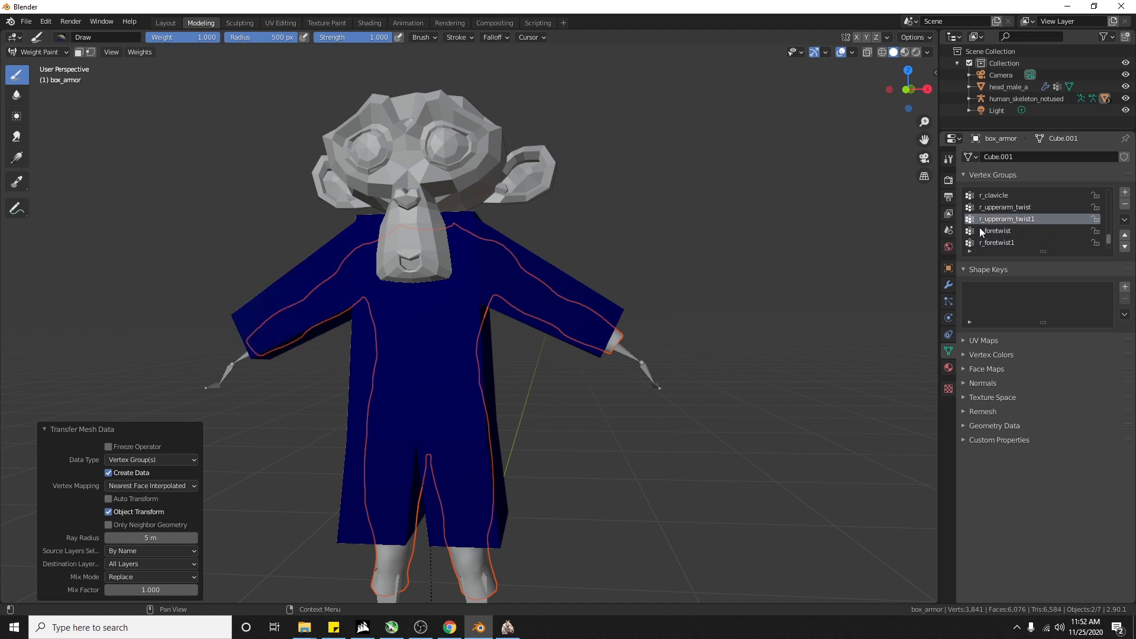
pyautogui.click(1013, 207)
pyautogui.scroll(1, 1014, 208)
pyautogui.click(1002, 207)
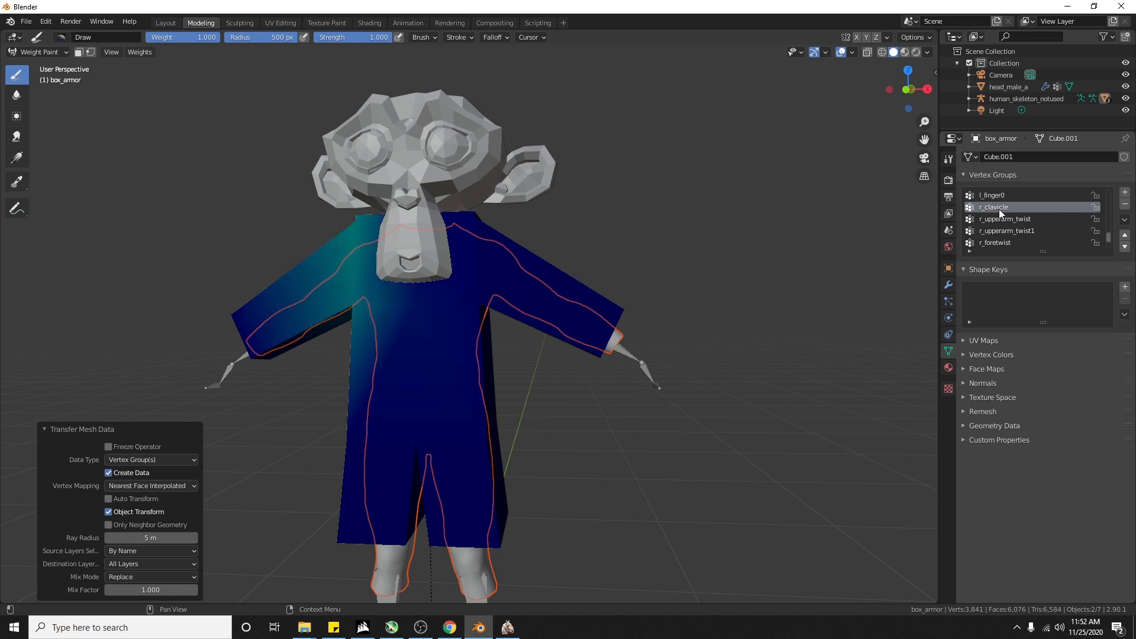
pyautogui.scroll(1, 988, 230)
pyautogui.click(1000, 231)
pyautogui.moveTo(740, 325)
pyautogui.mouseDown(button='middle')
pyautogui.moveTo(436, 308)
pyautogui.moveTo(592, 343)
pyautogui.moveTo(562, 349)
pyautogui.mouseUp(button='middle')
pyautogui.click(994, 218)
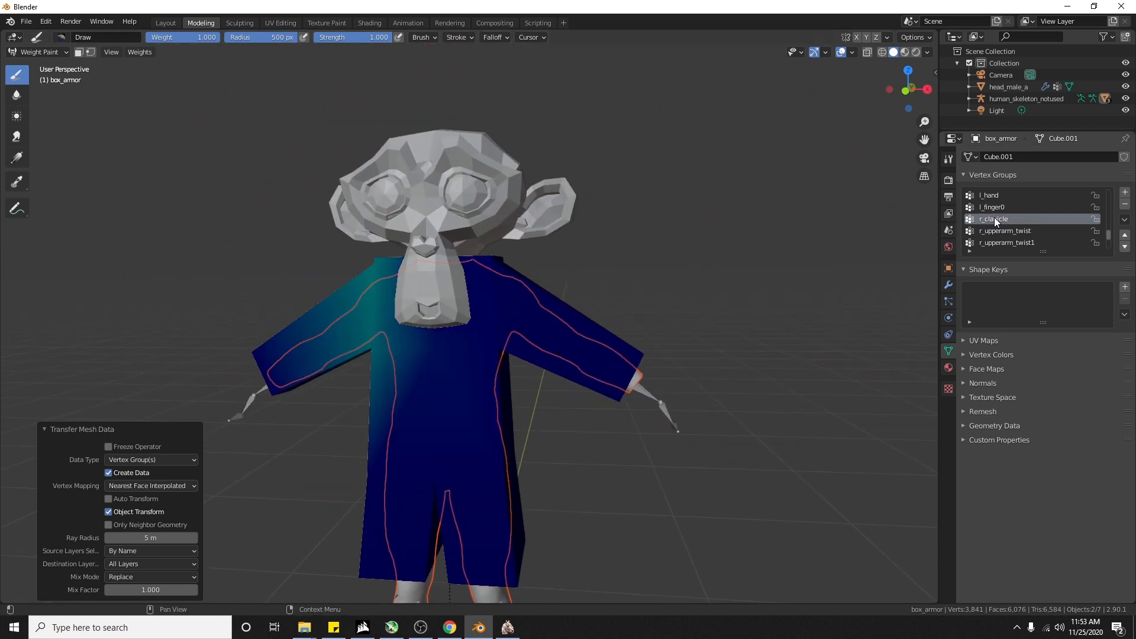
# Step: Examine box_armor's transferred weights for the left arm vertex groups, starting from l_finger0
pyautogui.click(999, 208)
pyautogui.scroll(1, 999, 207)
pyautogui.click(1000, 207)
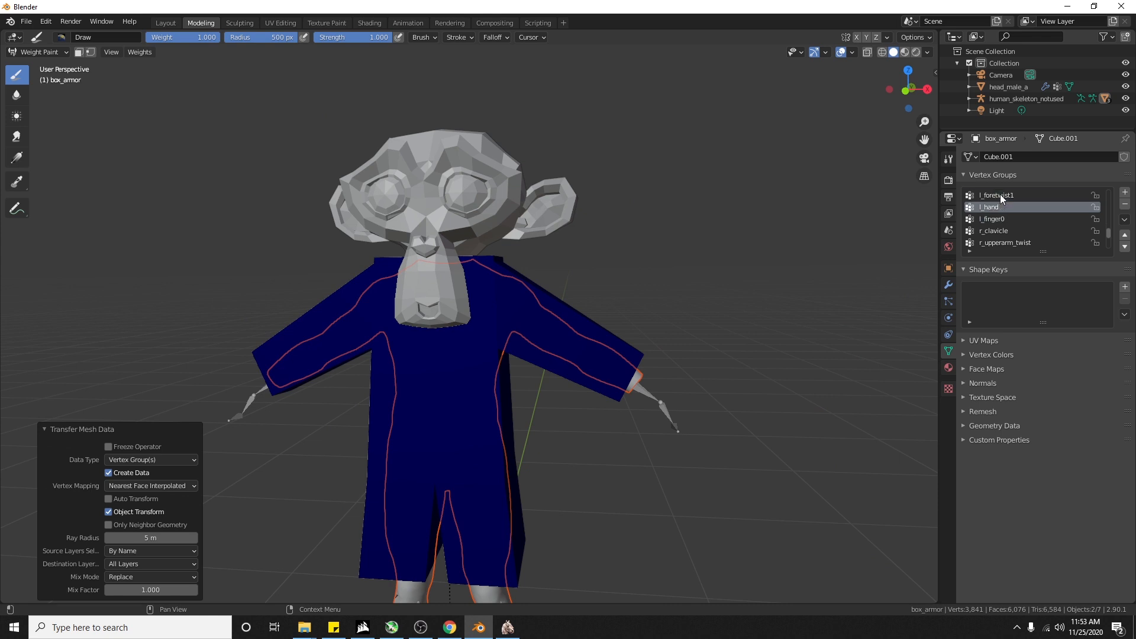
pyautogui.click(1000, 195)
pyautogui.scroll(2, 999, 220)
pyautogui.click(1007, 197)
pyautogui.scroll(1, 1010, 214)
pyautogui.click(1010, 197)
pyautogui.moveTo(686, 342); pyautogui.dragTo(706, 306, button='middle')
pyautogui.click(1055, 207)
# Step: Examine box_armor's transferred weights for the head, neck and upper spine vertex groups from several angles
pyautogui.scroll(2, 1007, 225)
pyautogui.click(1006, 208)
pyautogui.click(986, 207)
pyautogui.moveTo(829, 331); pyautogui.dragTo(629, 335, button='middle')
pyautogui.click(992, 198)
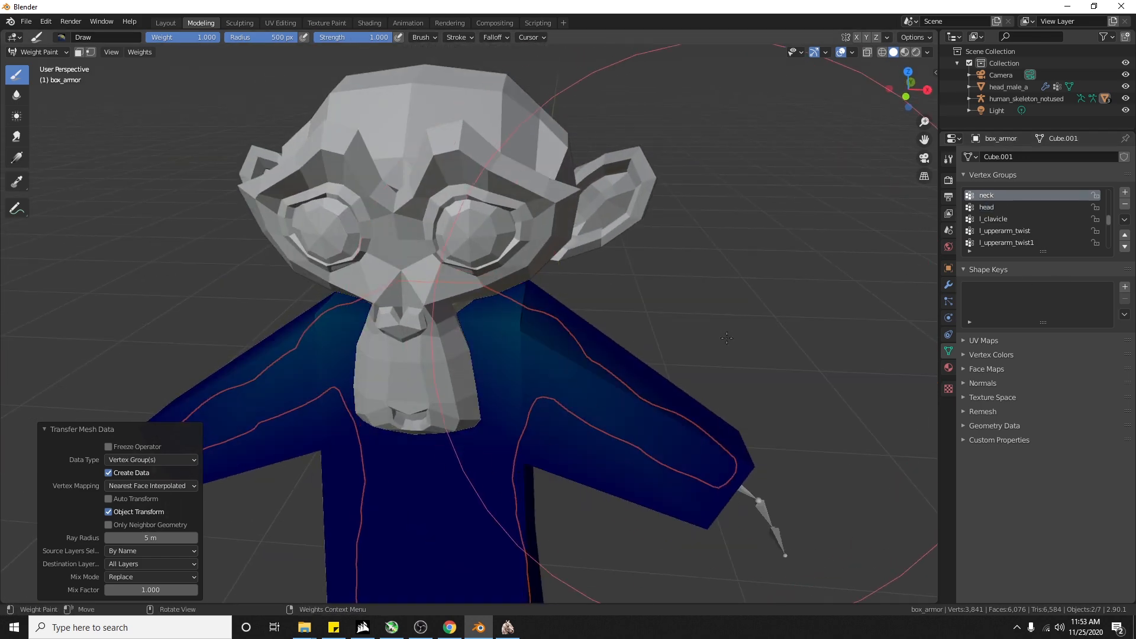
pyautogui.moveTo(728, 332); pyautogui.dragTo(726, 319, button='middle')
pyautogui.scroll(2, 1010, 227)
pyautogui.click(1008, 206)
pyautogui.scroll(-4, 769, 296)
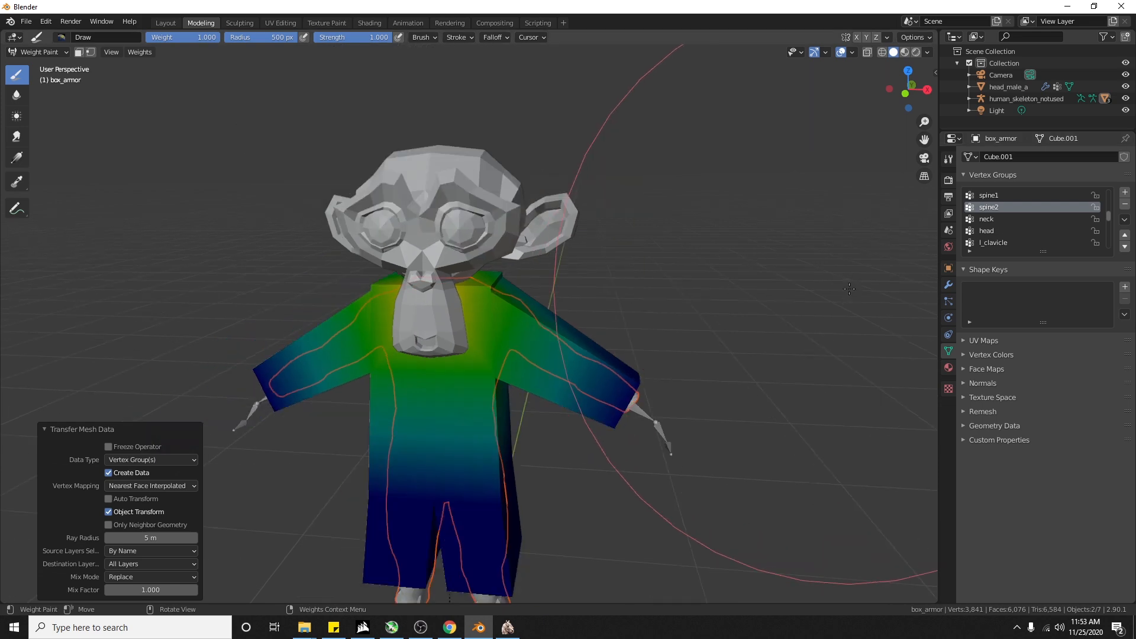
pyautogui.click(1043, 195)
pyautogui.click(1035, 207)
pyautogui.moveTo(402, 349); pyautogui.dragTo(454, 376, button='middle')
pyautogui.moveTo(515, 339); pyautogui.dragTo(624, 348, button='middle')
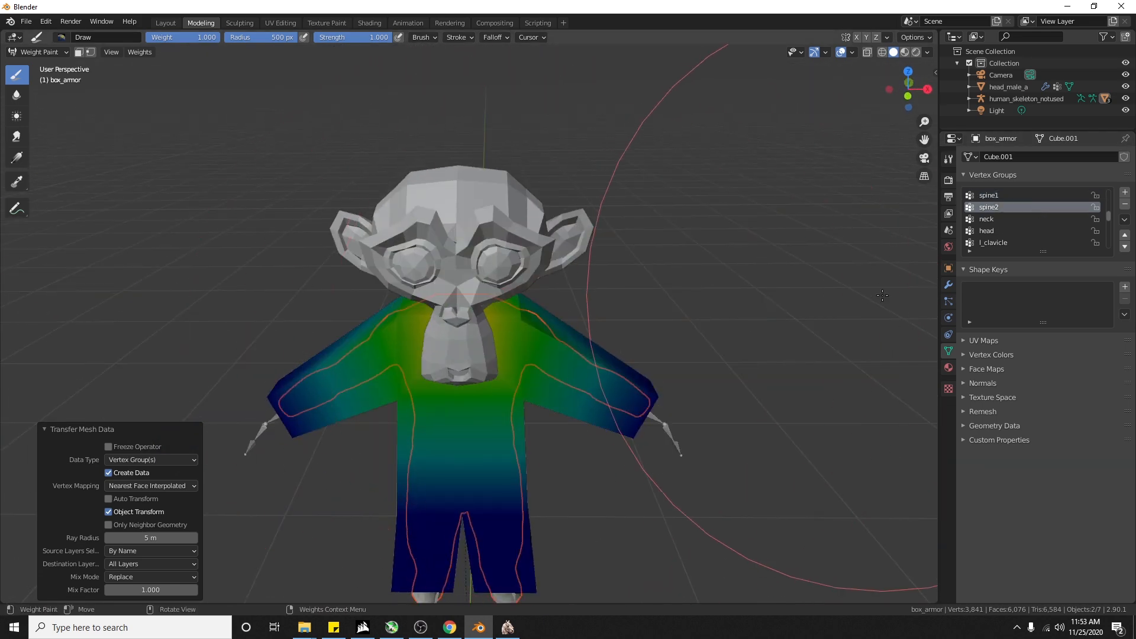
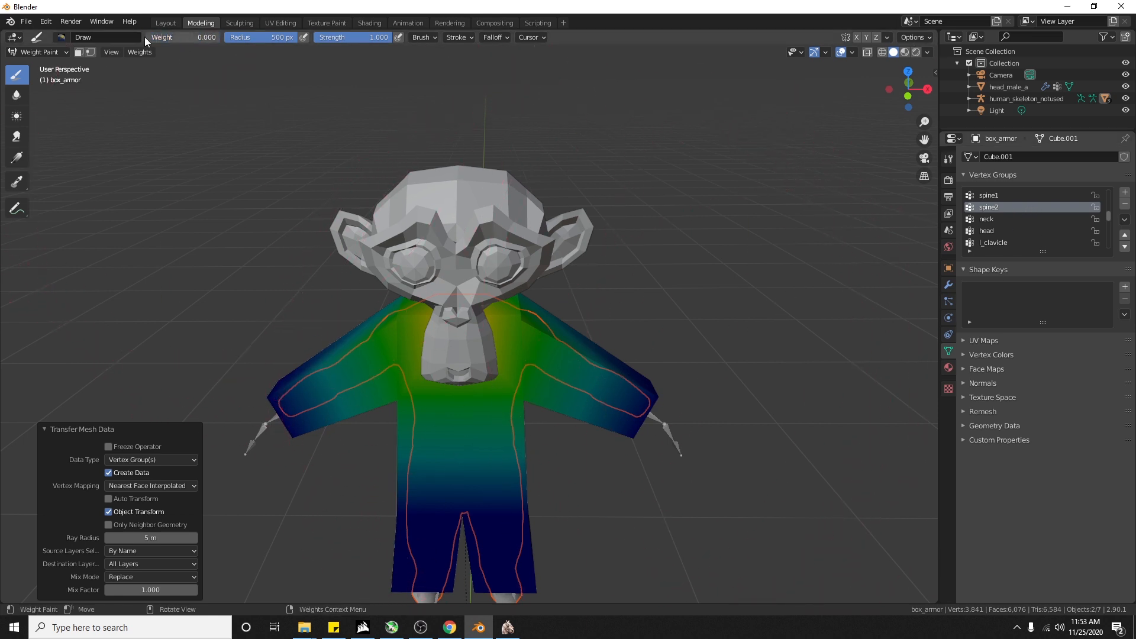
# Step: Try painting the spine2 group with weight 0 and a 92 px brush over the armour's left sleeve and shoulder
pyautogui.click(948, 369)
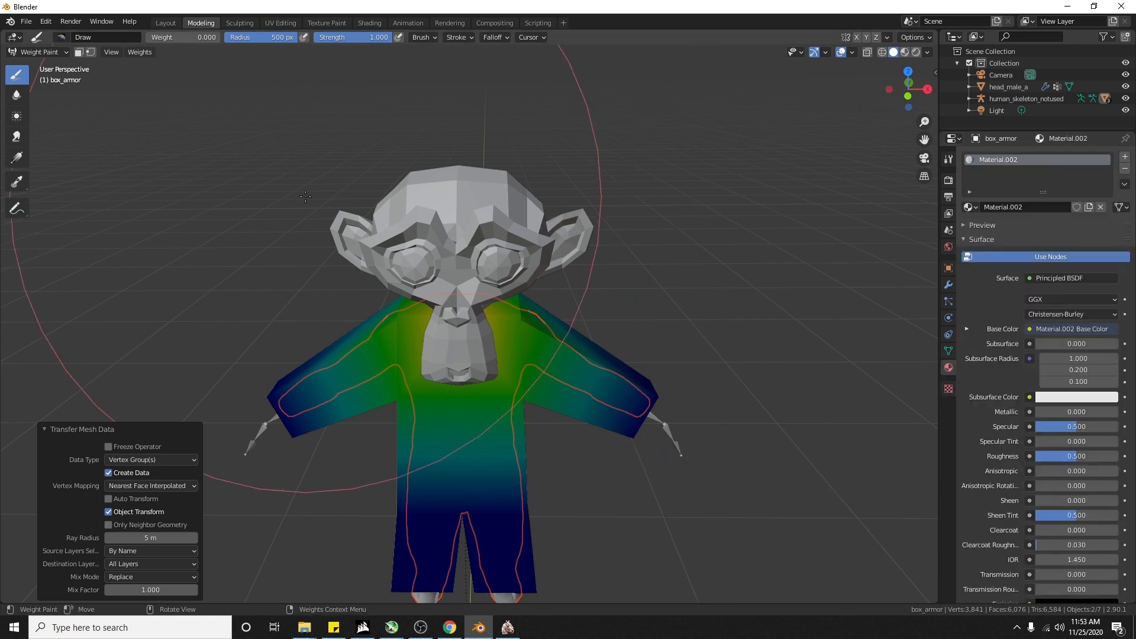
pyautogui.click(949, 390)
pyautogui.click(948, 181)
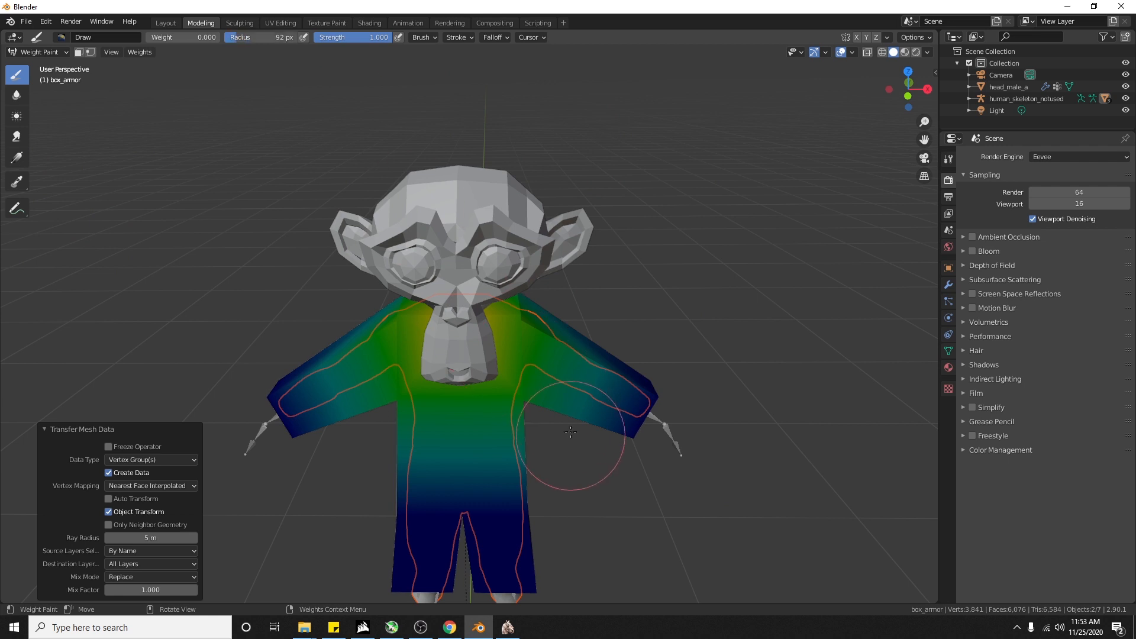
pyautogui.moveTo(592, 436); pyautogui.dragTo(529, 350, button='middle')
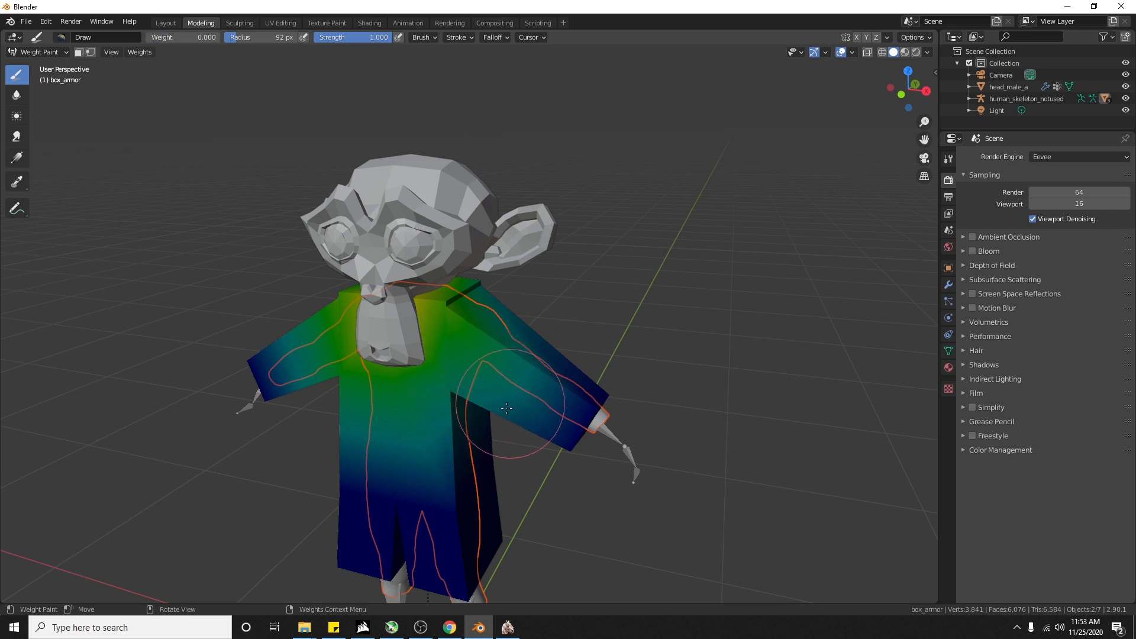
pyautogui.scroll(1, 496, 400)
pyautogui.moveTo(496, 400); pyautogui.dragTo(528, 405)
pyautogui.moveTo(478, 290); pyautogui.dragTo(570, 266)
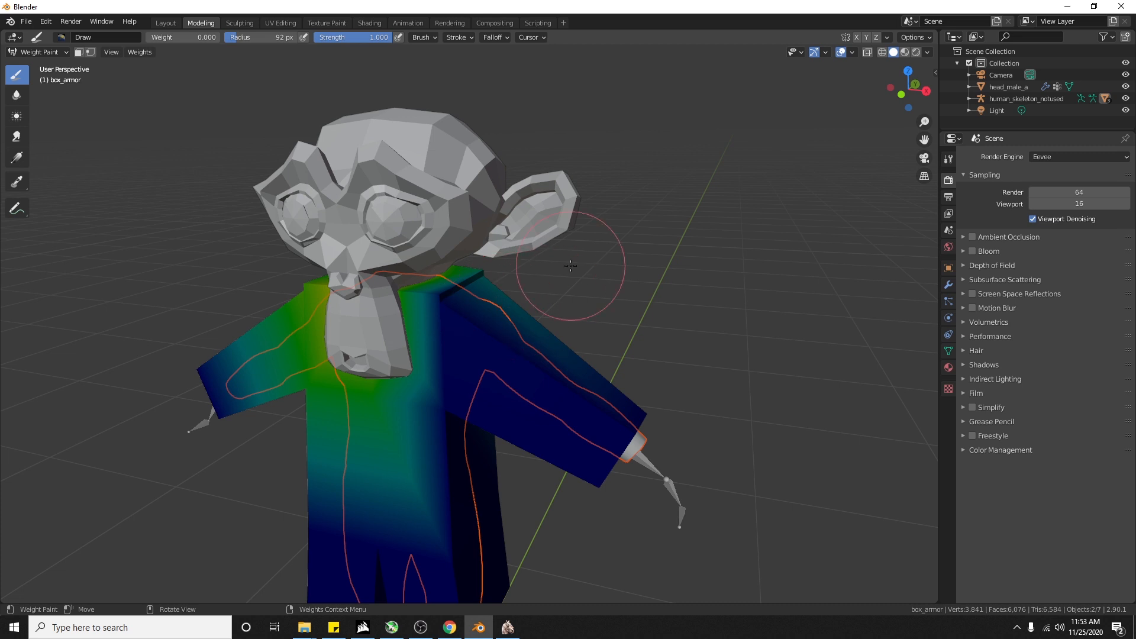
pyautogui.moveTo(573, 304)
pyautogui.mouseDown(button='middle')
pyautogui.moveTo(603, 304)
pyautogui.moveTo(409, 327)
pyautogui.moveTo(515, 328)
pyautogui.moveTo(654, 368)
pyautogui.mouseUp(button='middle')
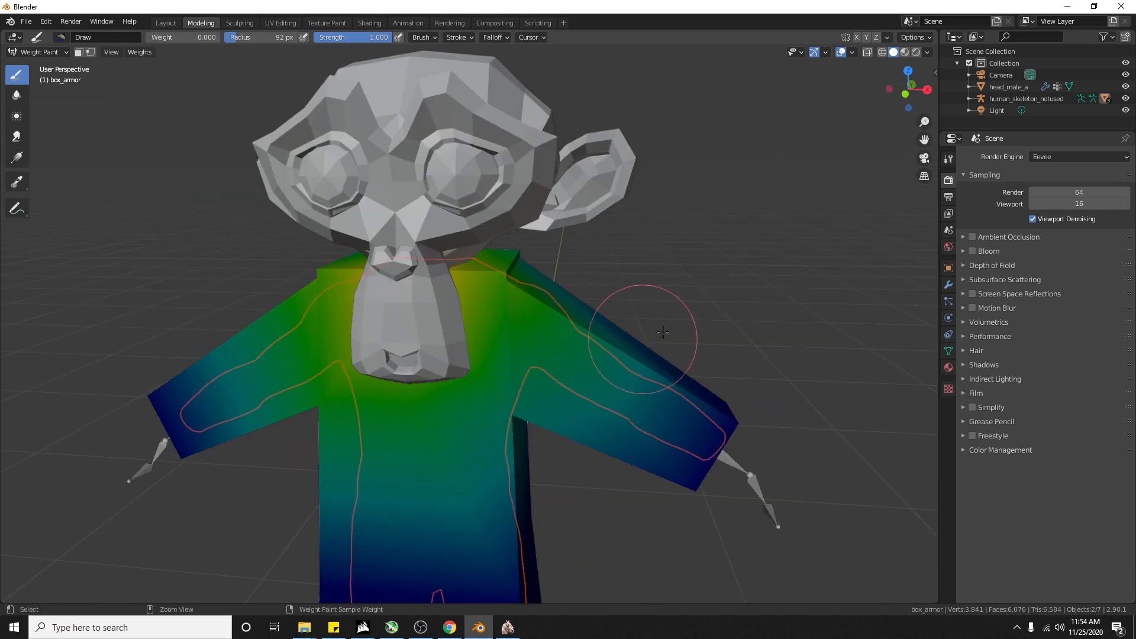
# Step: Delete the r_toe0 and r_foot vertex groups from box_armor
pyautogui.click(949, 351)
pyautogui.click(991, 207)
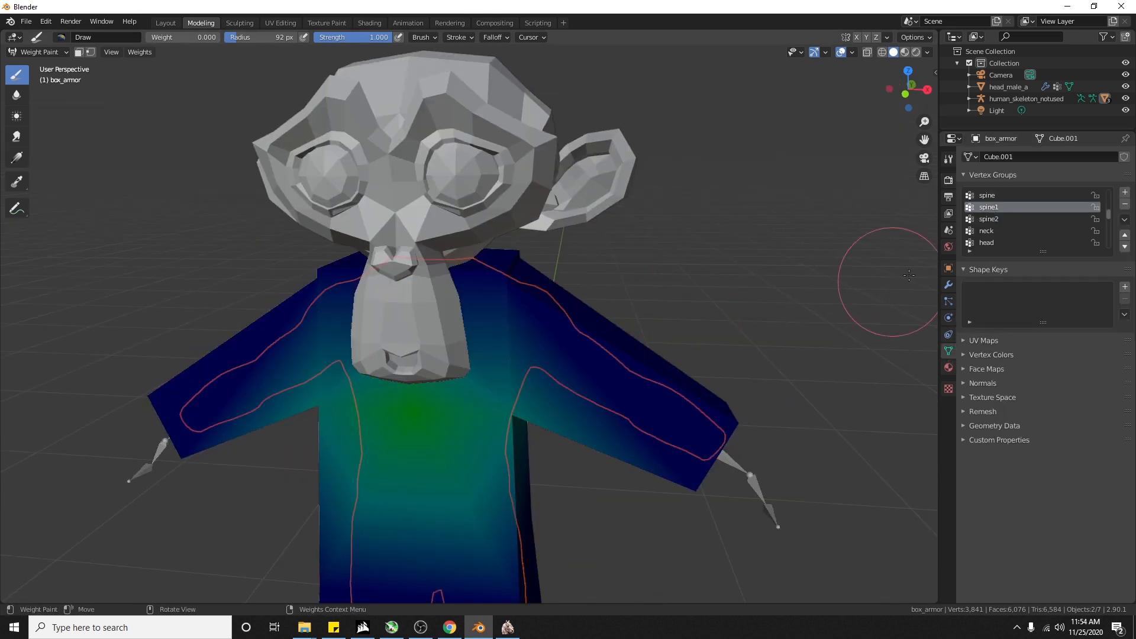
pyautogui.scroll(2, 999, 207)
pyautogui.click(999, 220)
pyautogui.click(998, 208)
pyautogui.scroll(-4, 869, 278)
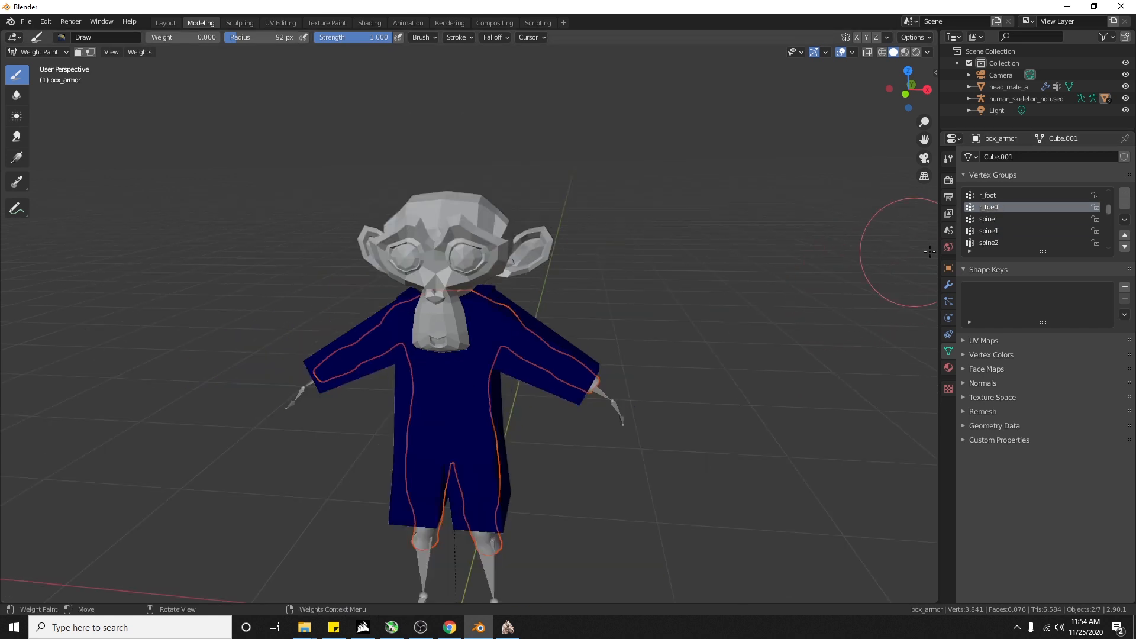
pyautogui.click(1125, 205)
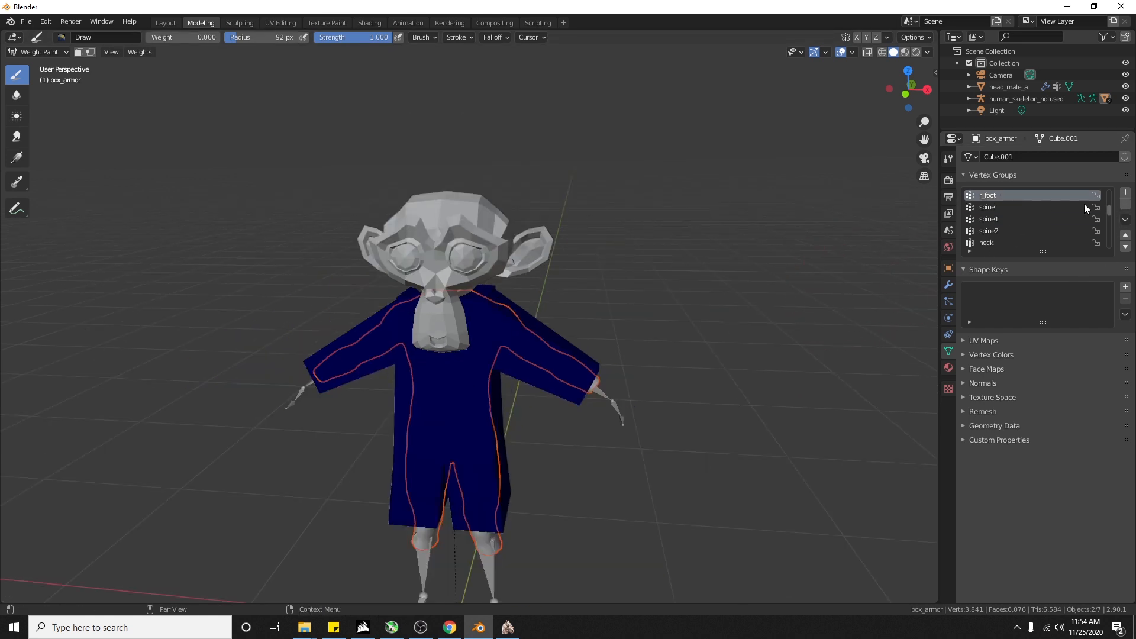
pyautogui.moveTo(764, 402); pyautogui.dragTo(738, 334, button='middle')
pyautogui.scroll(2, 1051, 225)
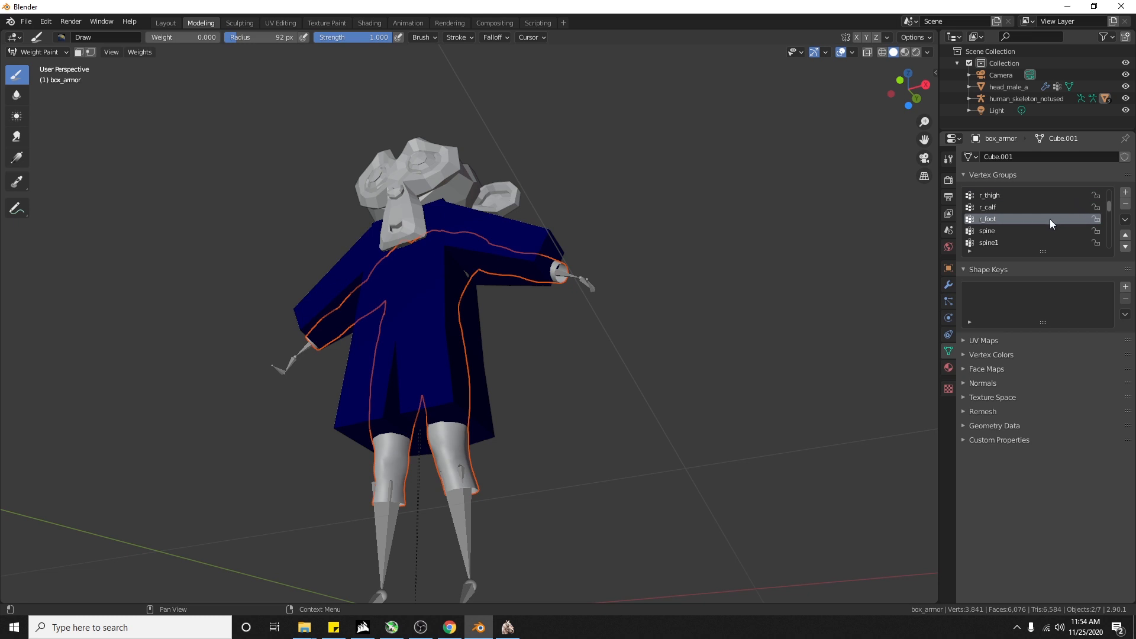
pyautogui.click(1125, 206)
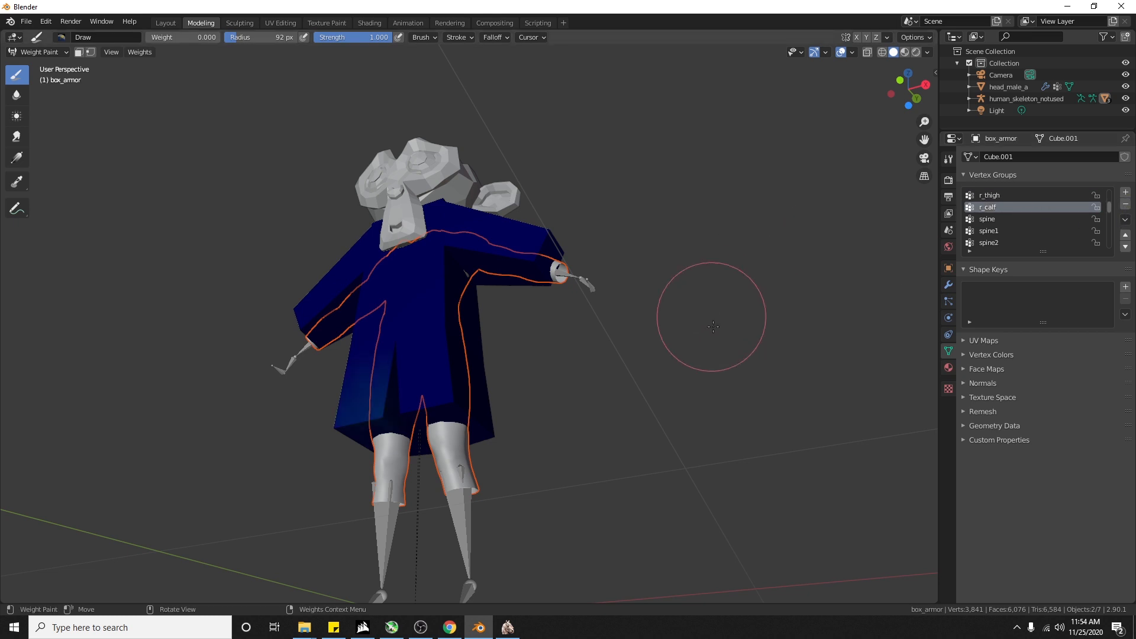
# Step: Examine the pelvis group's weights on box_armor and look through the remaining vertex groups
pyautogui.moveTo(710, 305); pyautogui.dragTo(875, 296, button='middle')
pyautogui.scroll(5, 1047, 235)
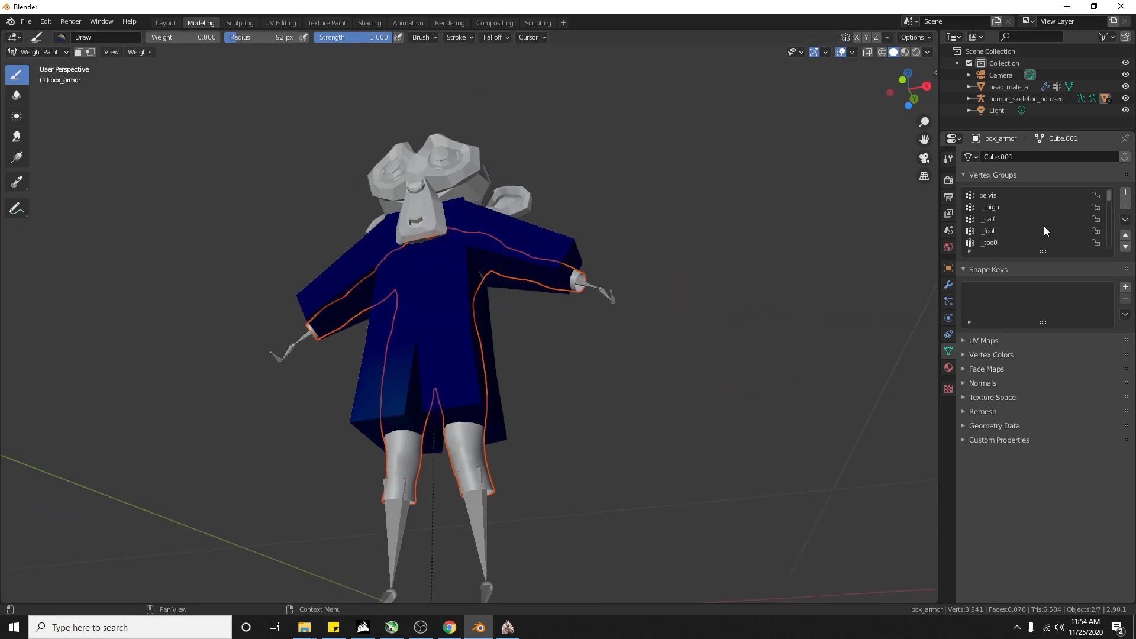
pyautogui.click(1029, 194)
pyautogui.moveTo(824, 241); pyautogui.dragTo(736, 337, button='middle')
pyautogui.scroll(4, 822, 313)
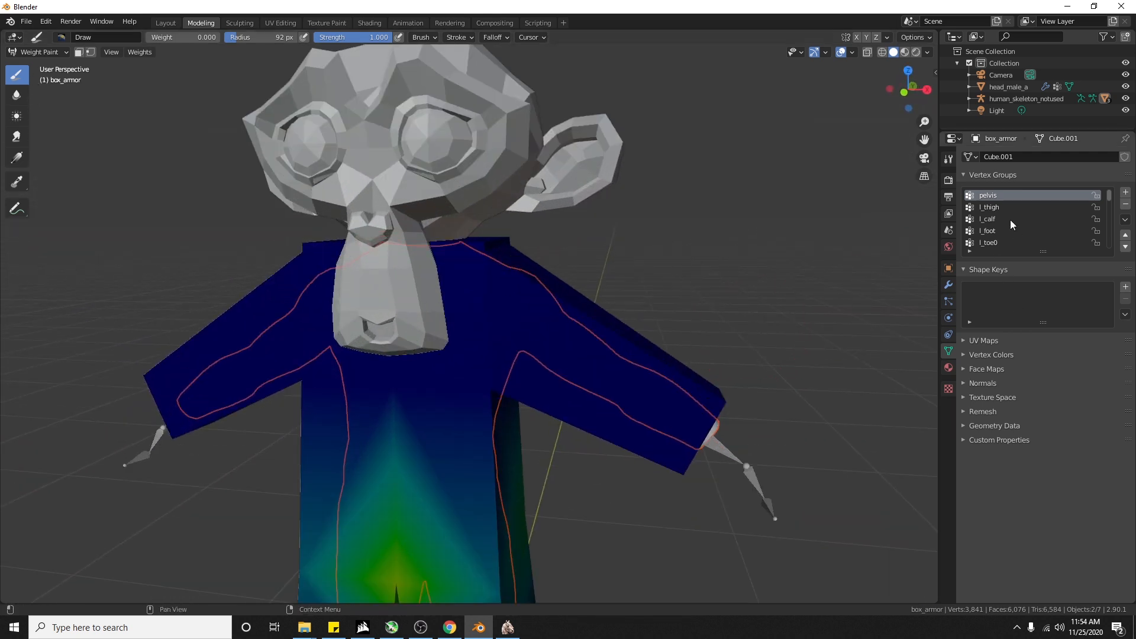
pyautogui.scroll(-10, 989, 232)
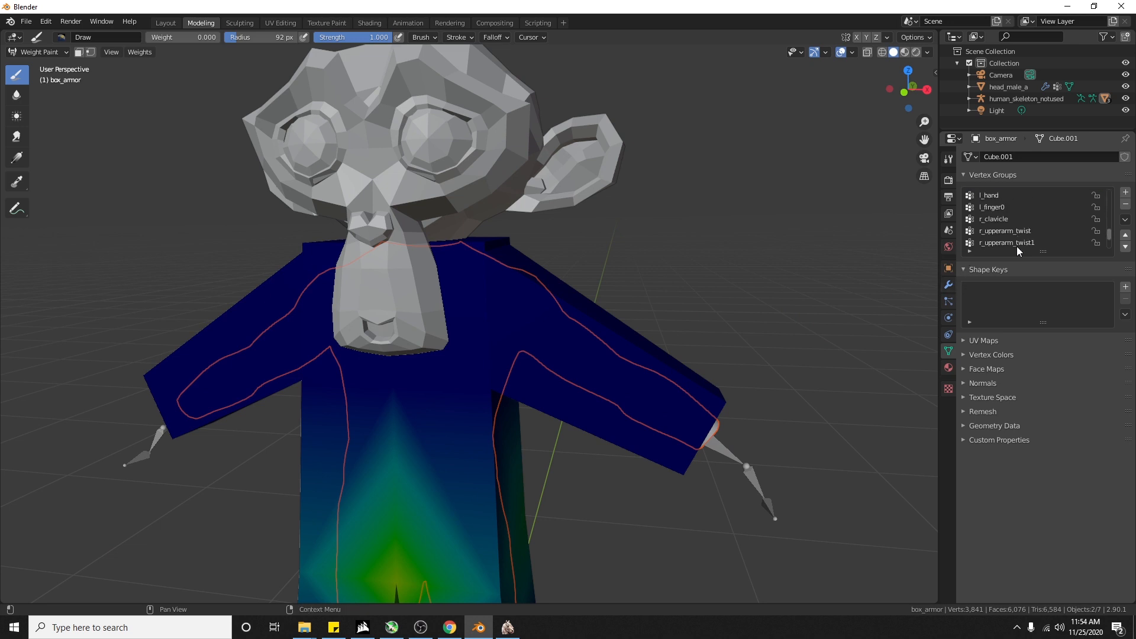
pyautogui.scroll(-3, 850, 279)
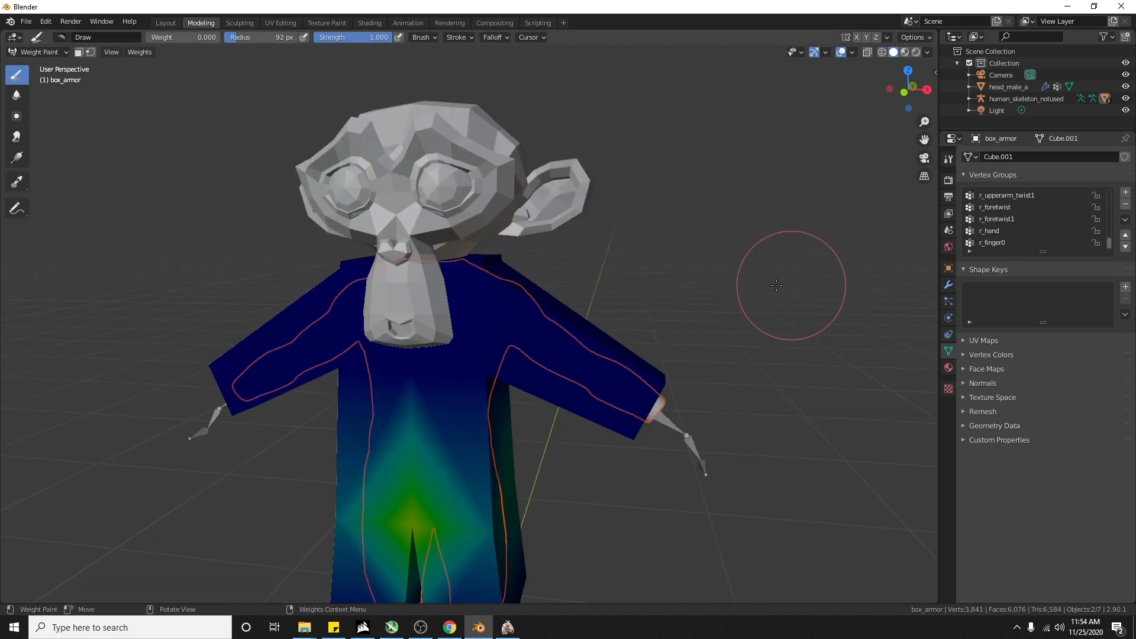
# Step: Deselect all of box_armor's geometry in Edit Mode and return the object to Object Mode
pyautogui.press('Tab')
pyautogui.hotkey('alt', 'a')
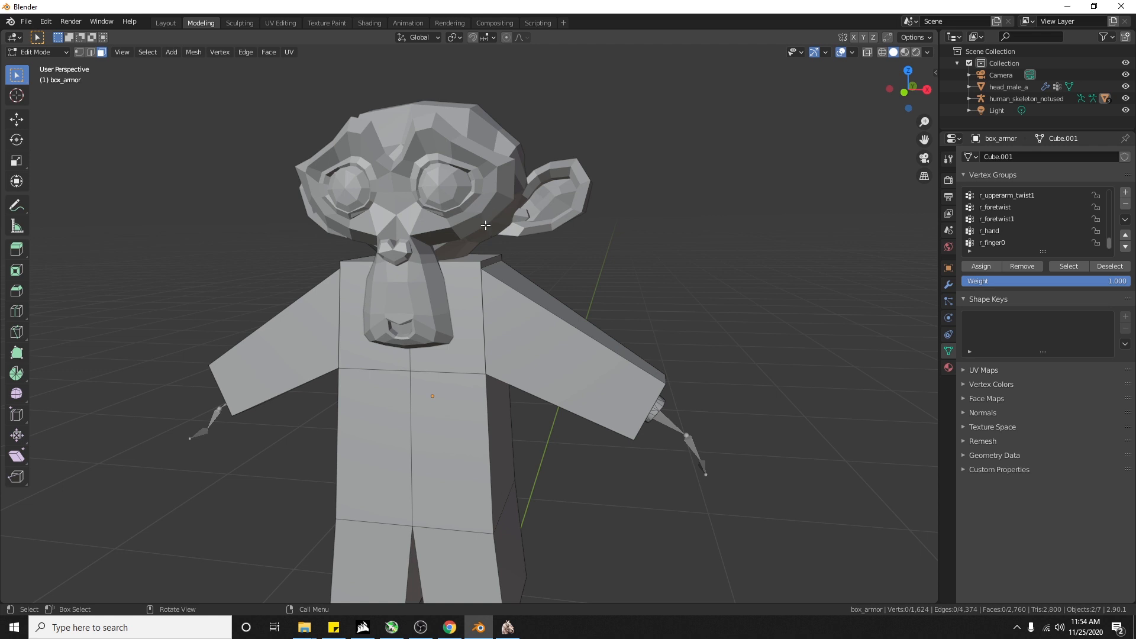
pyautogui.press('Tab')
pyautogui.press('Tab')
pyautogui.click(42, 54)
pyautogui.click(43, 66)
# Step: Select head_male_a as the weight source, add the monkey as the active object, and enter Weight Paint mode
pyautogui.hotkey('shift', 'z')
pyautogui.click(417, 210)
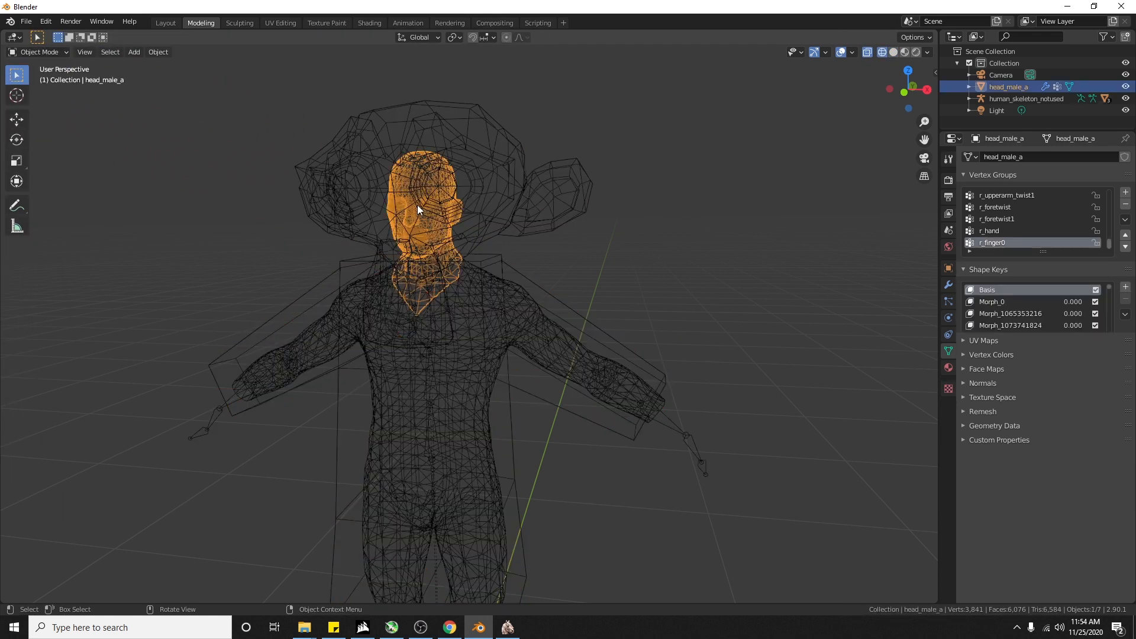
pyautogui.hotkey('shift', 'z')
pyautogui.moveTo(723, 186)
pyautogui.mouseDown(button='middle')
pyautogui.moveTo(637, 417)
pyautogui.moveTo(499, 195)
pyautogui.mouseUp(button='middle')
pyautogui.hotkey('shift', 'z')
pyautogui.hotkey('shift', 'z')
pyautogui.keyDown('shift'); pyautogui.click(500, 196); pyautogui.keyUp('shift')
pyautogui.click(42, 53)
pyautogui.click(43, 116)
# Step: Transfer head_male_a's vertex group weights to the monkey using Nearest Face Interpolated mapping and source layers By Name
pyautogui.moveTo(632, 214); pyautogui.dragTo(618, 231, button='middle')
pyautogui.click(79, 53)
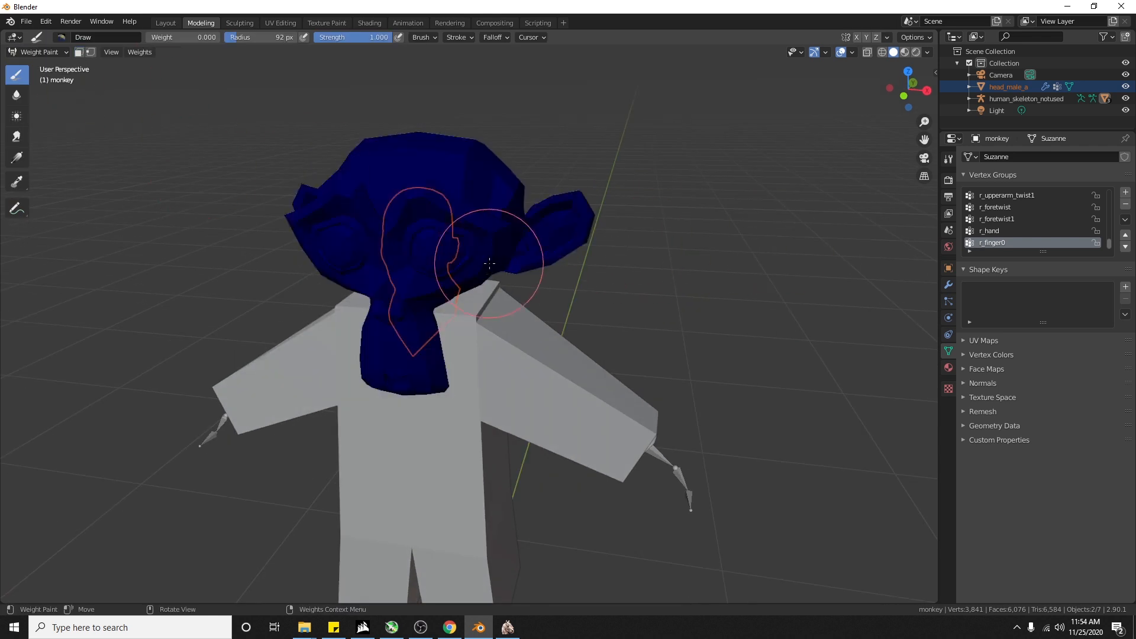
pyautogui.click(131, 53)
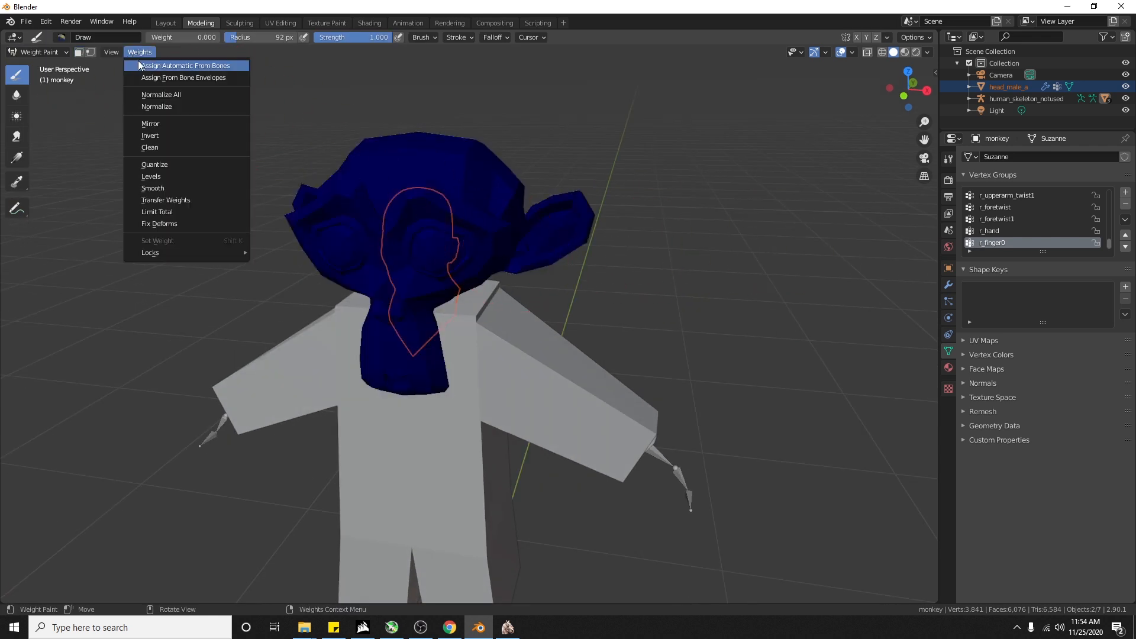
pyautogui.click(176, 199)
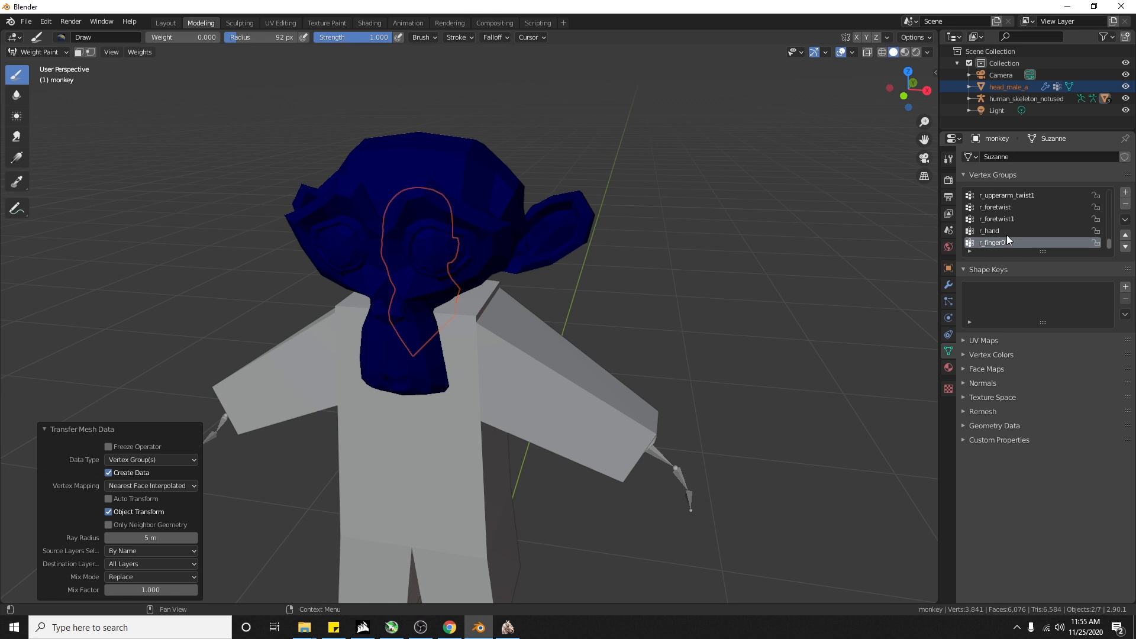
# Step: Look through the monkey's vertex groups from r_hand up to head, checking the weights each one received
pyautogui.scroll(4, 1007, 236)
pyautogui.scroll(5, 1010, 222)
pyautogui.scroll(-6, 1010, 224)
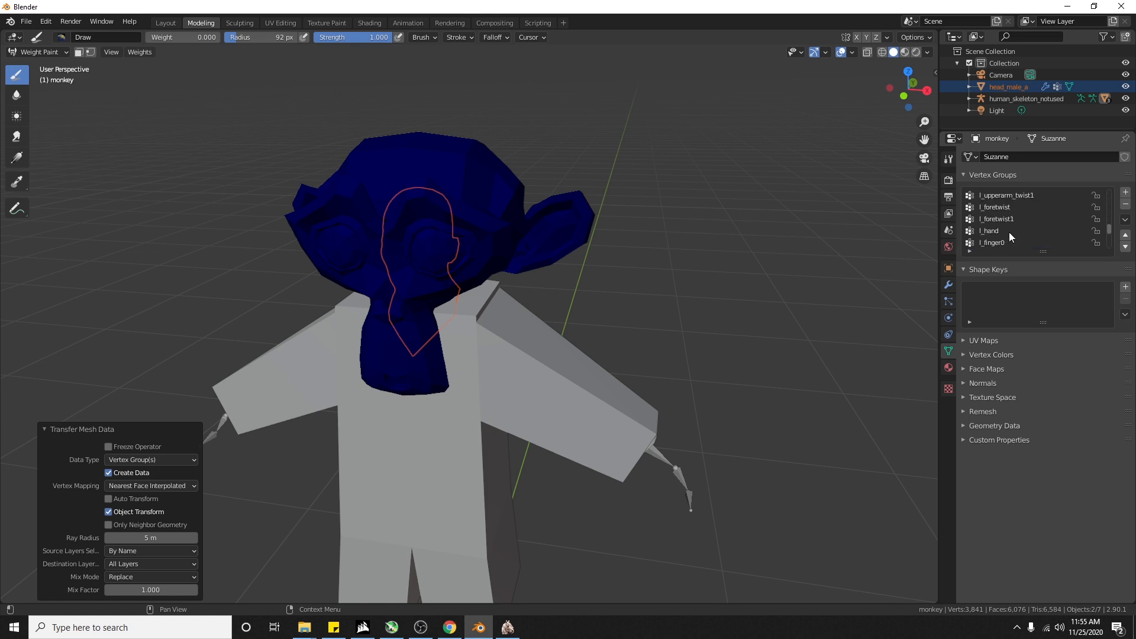
pyautogui.scroll(-7, 1010, 231)
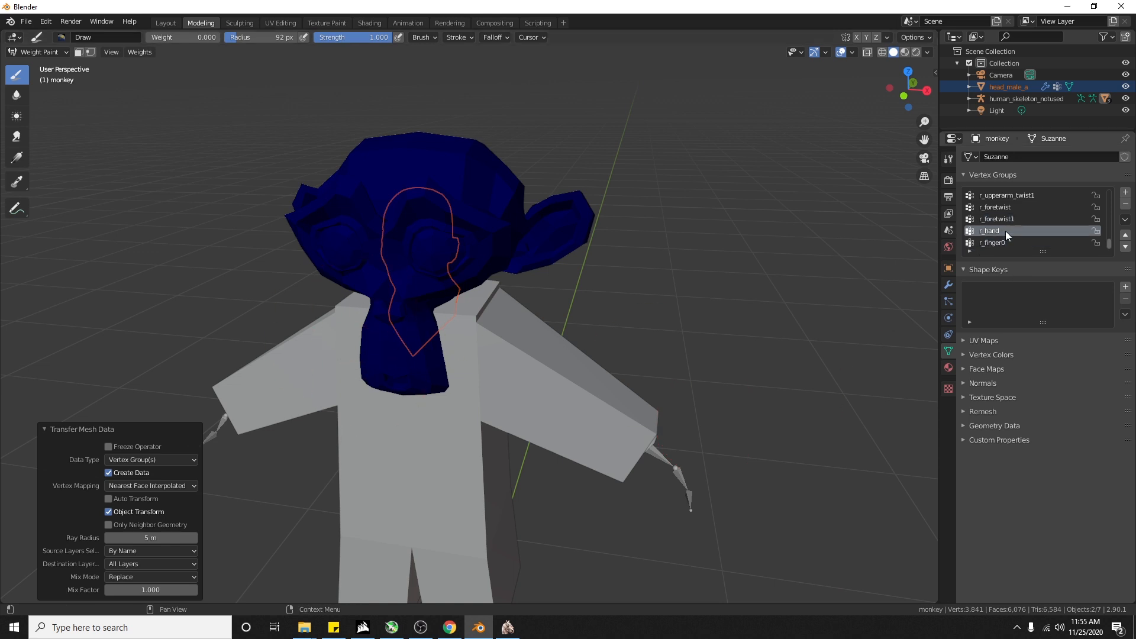
pyautogui.click(1006, 208)
pyautogui.click(999, 198)
pyautogui.scroll(2, 996, 210)
pyautogui.click(996, 204)
pyautogui.scroll(2, 998, 208)
pyautogui.scroll(2, 1000, 213)
pyautogui.click(1000, 205)
pyautogui.click(1000, 195)
pyautogui.scroll(2, 1000, 202)
pyautogui.click(1001, 208)
pyautogui.click(1001, 195)
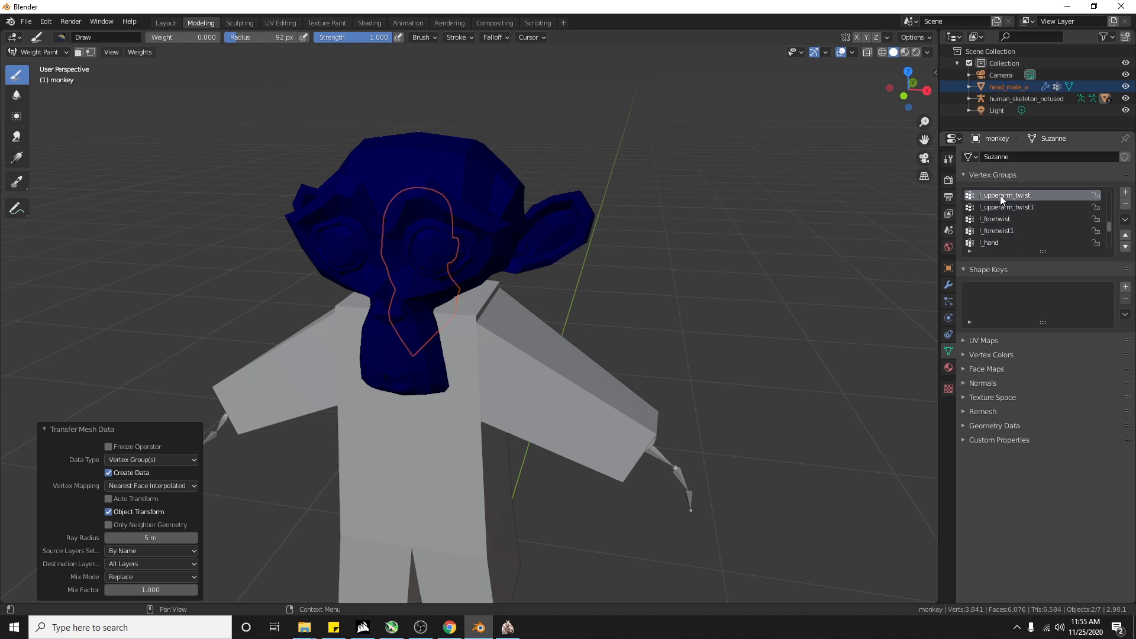
pyautogui.scroll(2, 1000, 212)
pyautogui.click(1000, 196)
# Step: Examine the weights of the head and neck vertex groups around the monkey's face, chin and back
pyautogui.scroll(5, 500, 352)
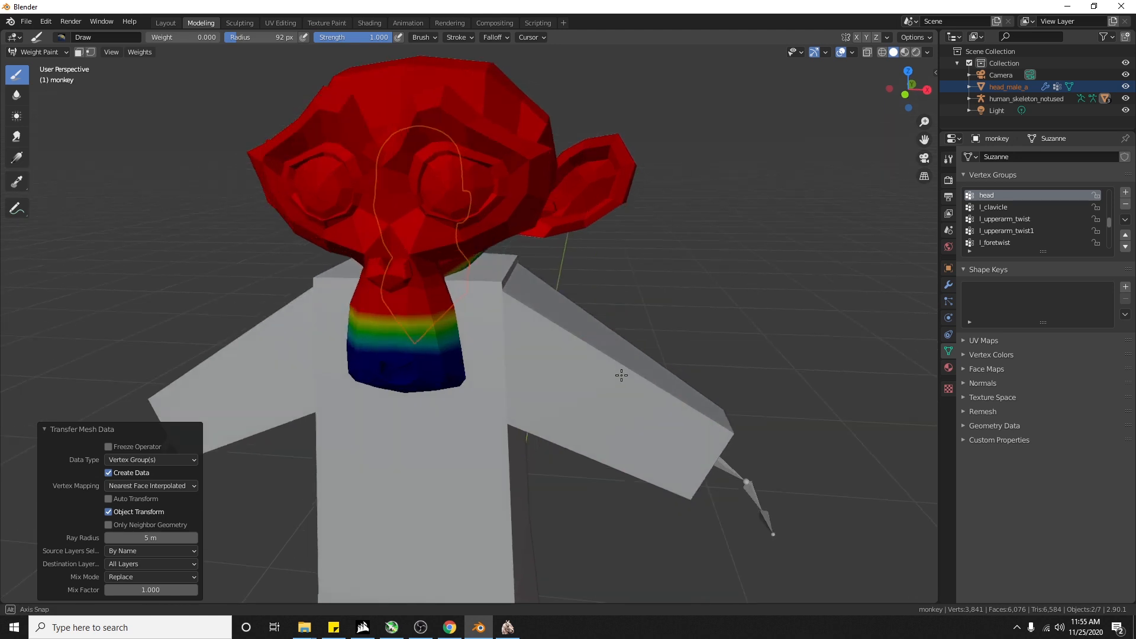
pyautogui.moveTo(500, 352)
pyautogui.mouseDown(button='middle')
pyautogui.moveTo(554, 263)
pyautogui.moveTo(583, 116)
pyautogui.moveTo(624, 371)
pyautogui.moveTo(594, 231)
pyautogui.mouseUp(button='middle')
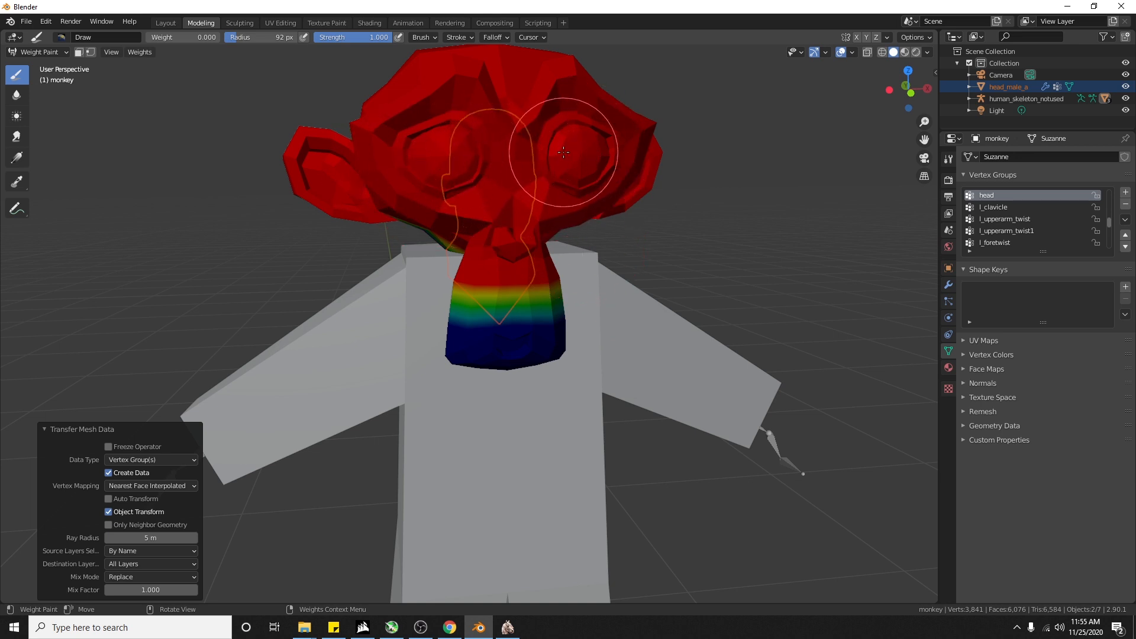
pyautogui.moveTo(619, 370); pyautogui.dragTo(663, 385, button='middle')
pyautogui.scroll(1, 591, 366)
pyautogui.scroll(-2, 592, 365)
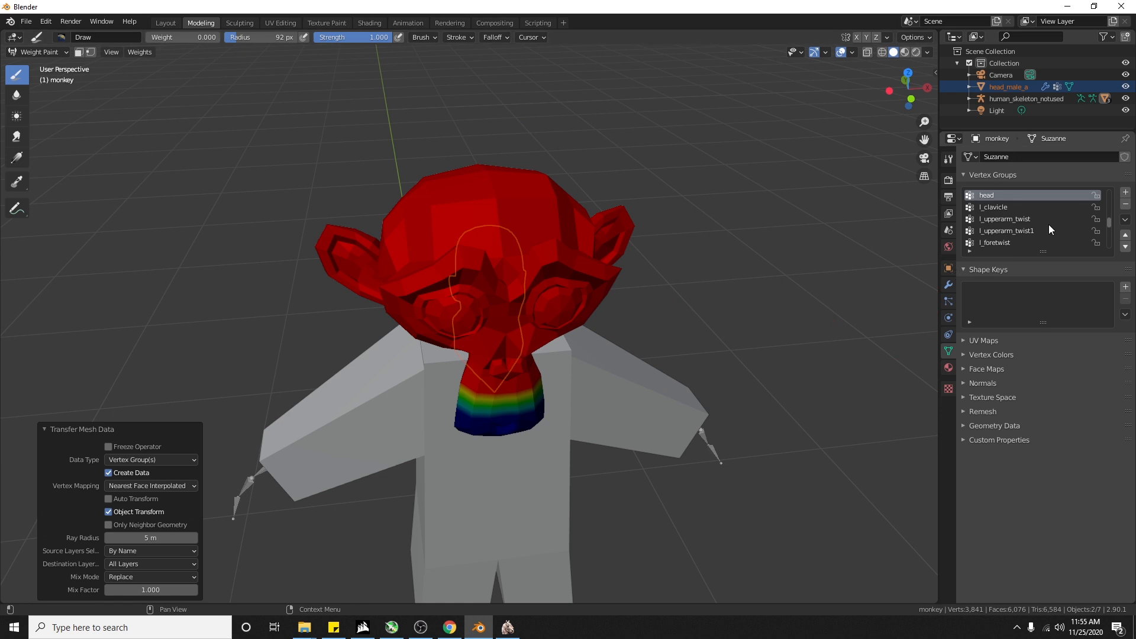
pyautogui.scroll(2, 1049, 225)
pyautogui.click(987, 208)
pyautogui.moveTo(723, 373); pyautogui.dragTo(783, 324, button='middle')
pyautogui.moveTo(536, 252); pyautogui.dragTo(520, 299, button='middle')
pyautogui.scroll(3, 590, 421)
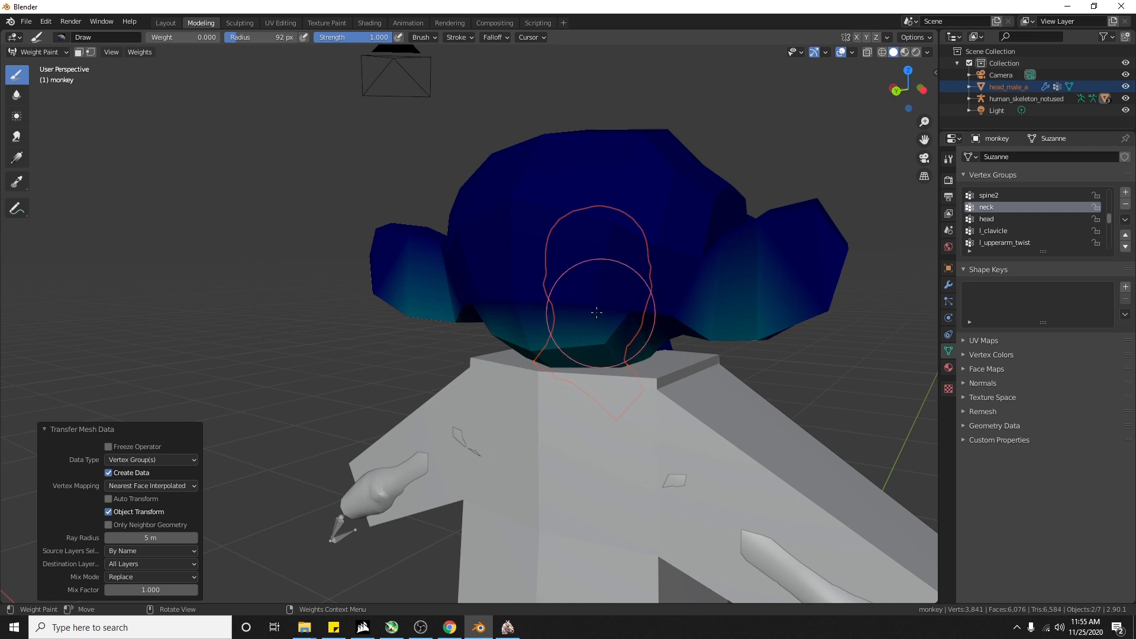
# Step: Switch the viewport to wireframe and examine the neck group's weights around the monkey head
pyautogui.press('z')
pyautogui.click(473, 353)
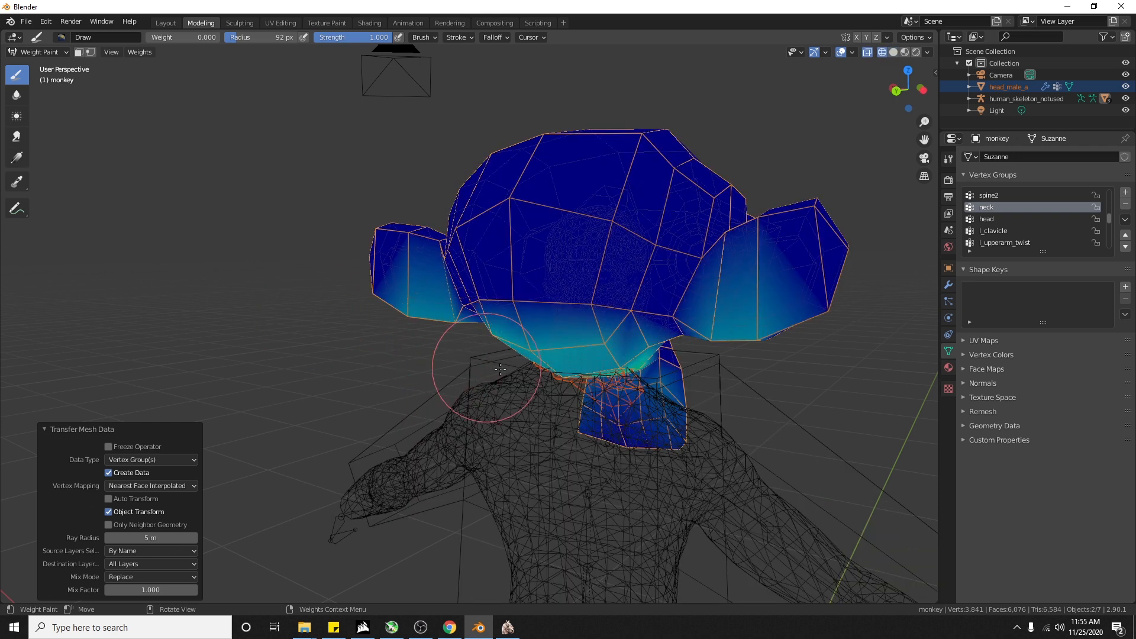
pyautogui.moveTo(718, 362)
pyautogui.mouseDown()
pyautogui.moveTo(867, 278)
pyautogui.moveTo(409, 343)
pyautogui.moveTo(616, 367)
pyautogui.moveTo(646, 420)
pyautogui.mouseUp()
pyautogui.moveTo(647, 421); pyautogui.dragTo(642, 362, button='middle')
pyautogui.moveTo(642, 363)
pyautogui.mouseDown()
pyautogui.moveTo(892, 450)
pyautogui.moveTo(713, 508)
pyautogui.mouseUp()
pyautogui.moveTo(712, 507); pyautogui.dragTo(892, 488, button='middle')
pyautogui.moveTo(264, 396); pyautogui.dragTo(14, 362)
pyautogui.scroll(-4, 266, 385)
pyautogui.moveTo(332, 355); pyautogui.dragTo(683, 360, button='middle')
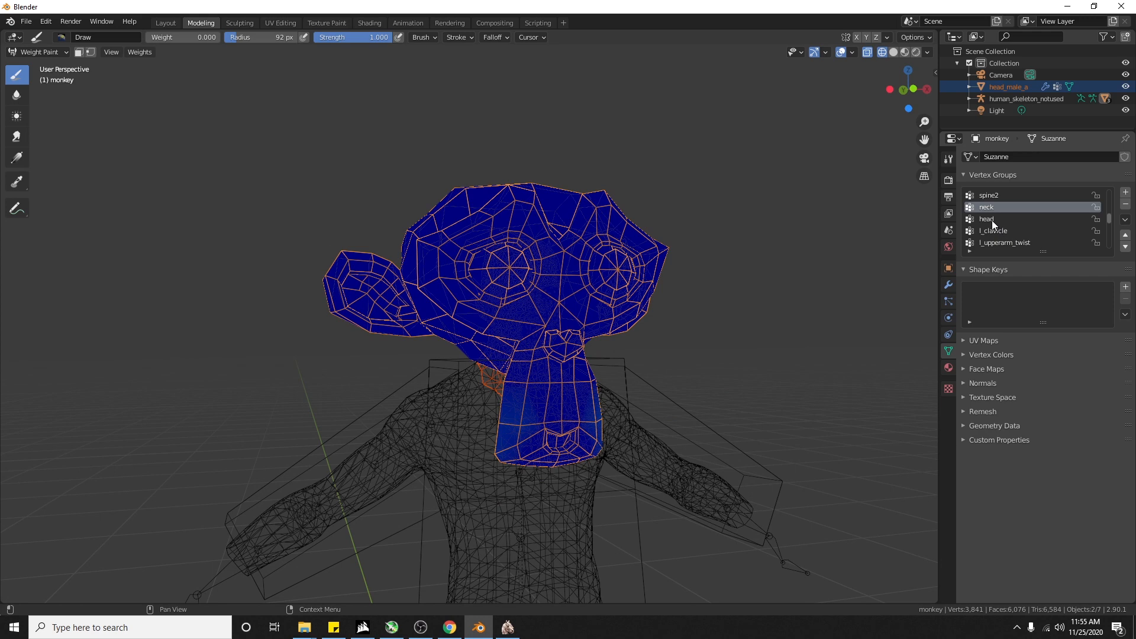
# Step: Delete the neck, spine2 and spine1 vertex groups from the monkey mesh
pyautogui.click(1127, 205)
pyautogui.moveTo(912, 266)
pyautogui.mouseDown(button='middle')
pyautogui.moveTo(862, 367)
pyautogui.moveTo(427, 430)
pyautogui.moveTo(287, 408)
pyautogui.moveTo(296, 382)
pyautogui.mouseUp(button='middle')
pyautogui.scroll(3, 544, 302)
pyautogui.moveTo(554, 269); pyautogui.dragTo(583, 257)
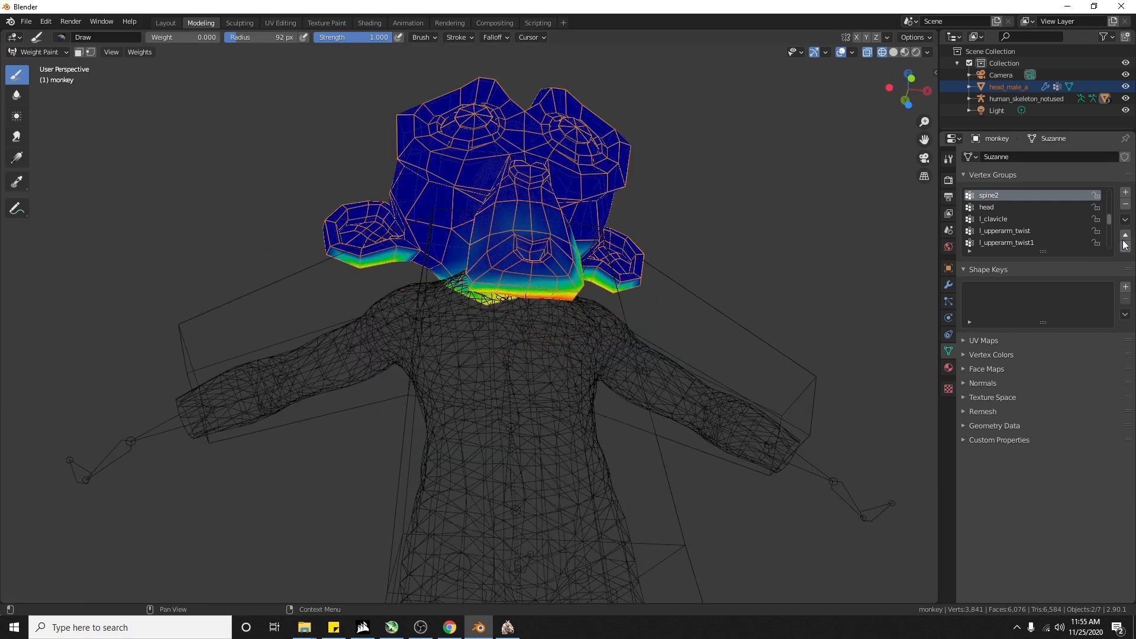
pyautogui.click(1127, 205)
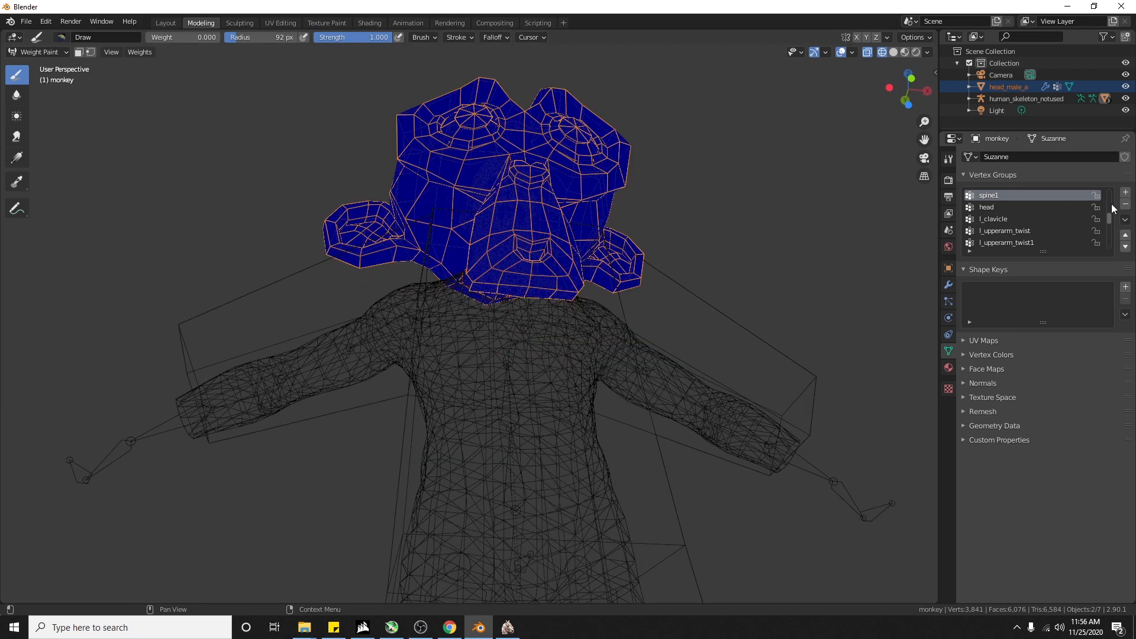
# Step: Delete every vertex group listed after head, from the end of the list up to l_clavicle
pyautogui.scroll(-15, 1082, 237)
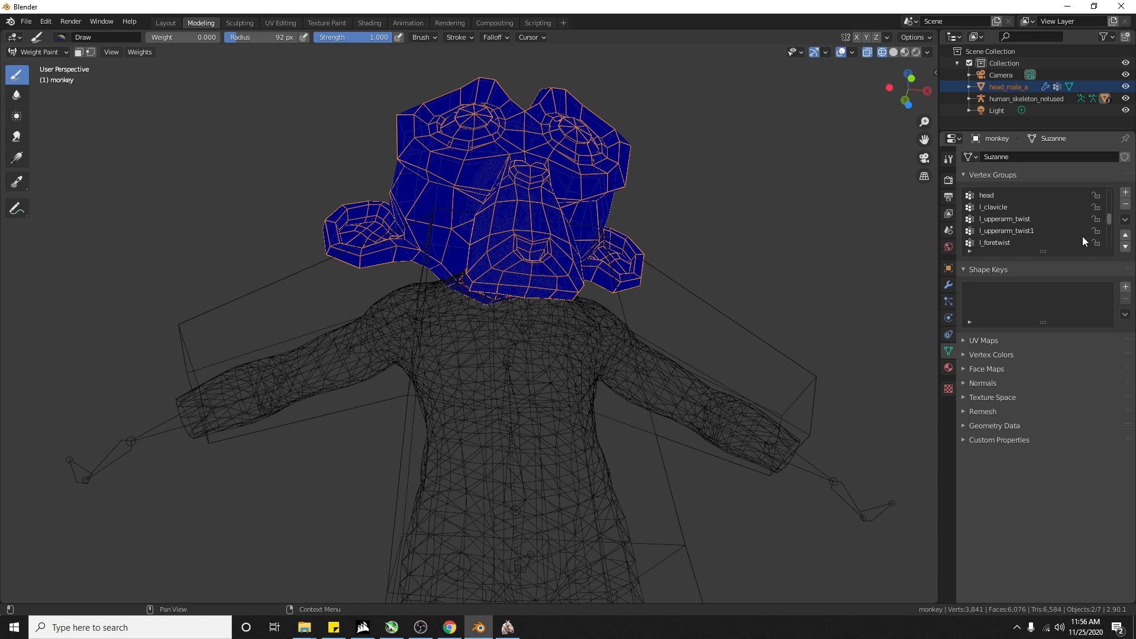
pyautogui.click(1069, 244)
pyautogui.click(1122, 206)
pyautogui.click(1123, 206)
pyautogui.click(1123, 206)
pyautogui.click(1122, 206)
pyautogui.click(1123, 206)
pyautogui.click(1123, 206)
pyautogui.click(1122, 206)
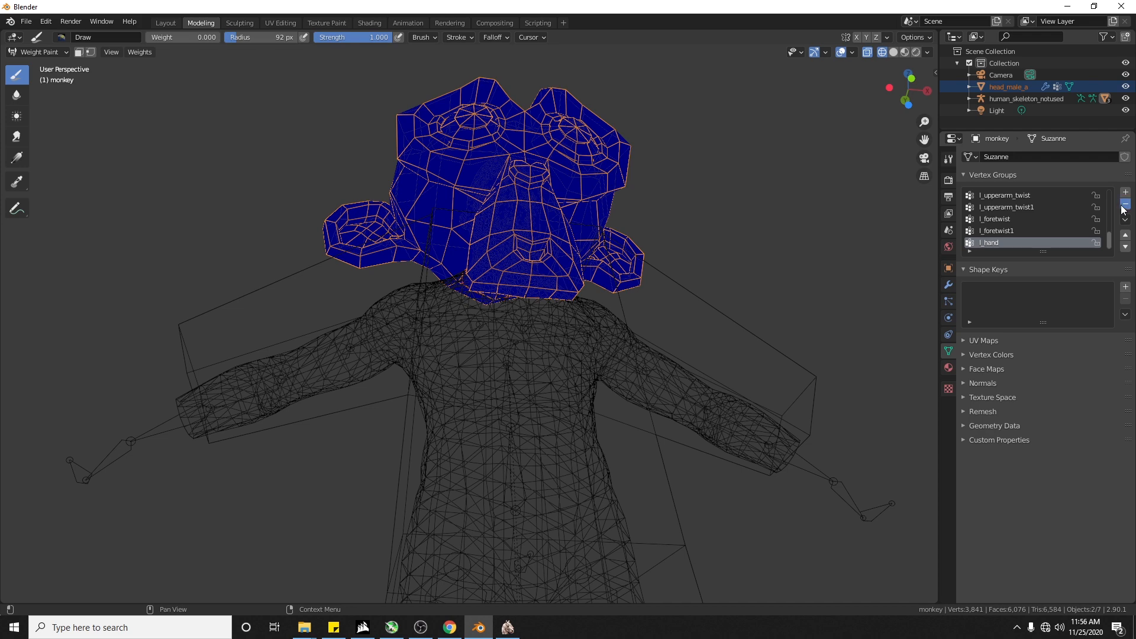
pyautogui.click(1123, 206)
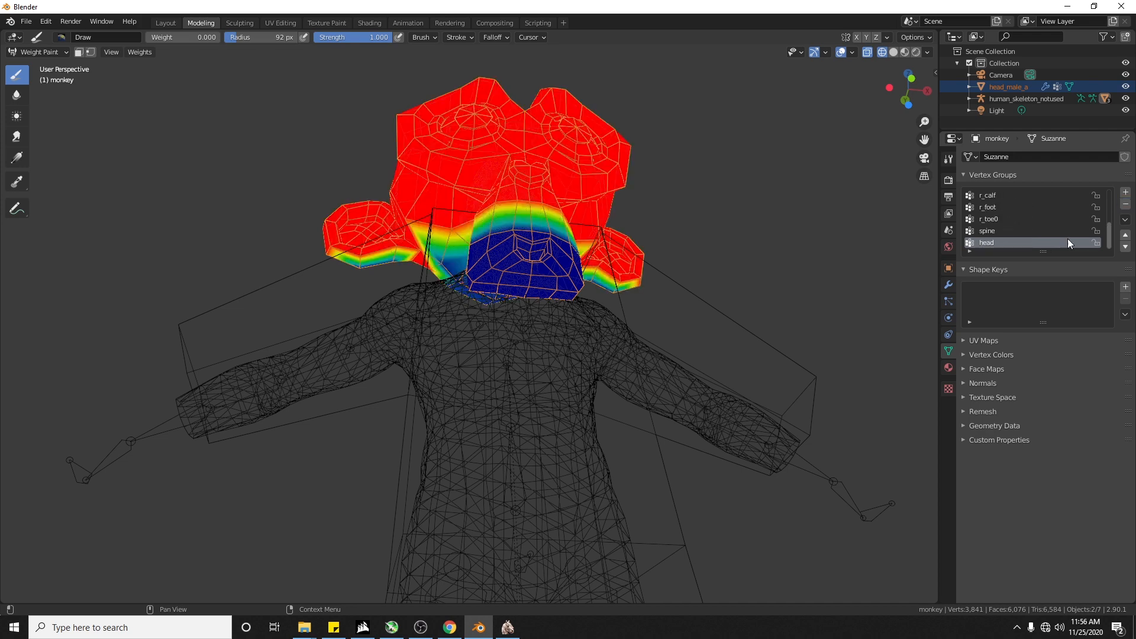
# Step: Delete every vertex group listed before head, from spine up to pelvis, keeping only the head group
pyautogui.click(1002, 231)
pyautogui.press('KP_1')
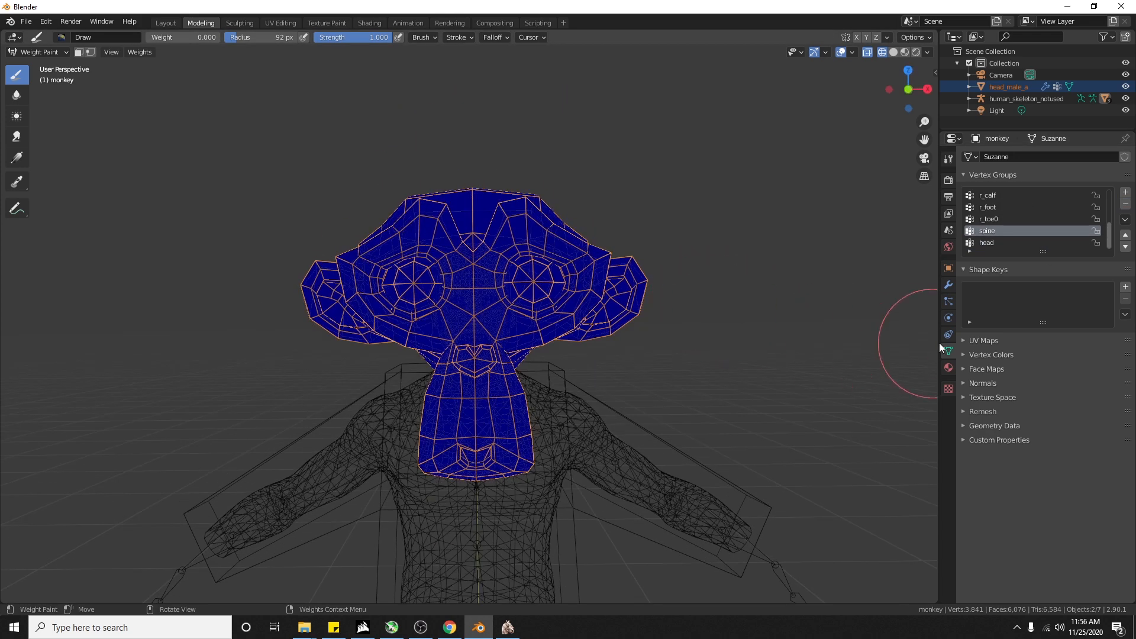
pyautogui.click(1126, 206)
pyautogui.click(1126, 206)
pyautogui.click(1126, 206)
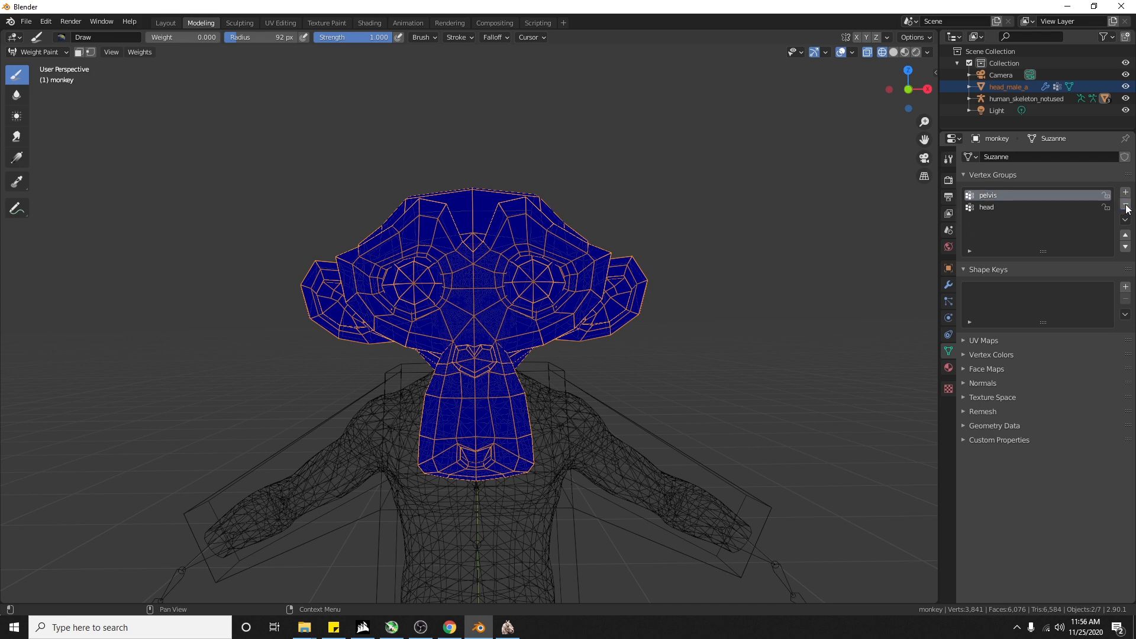
pyautogui.click(1126, 206)
# Step: Set the viewport shading back to solid with the head weights displayed on the monkey
pyautogui.moveTo(381, 380); pyautogui.dragTo(555, 400, button='middle')
pyautogui.scroll(-2, 571, 402)
pyautogui.scroll(2, 615, 414)
pyautogui.press('Tab')
pyautogui.press('Tab')
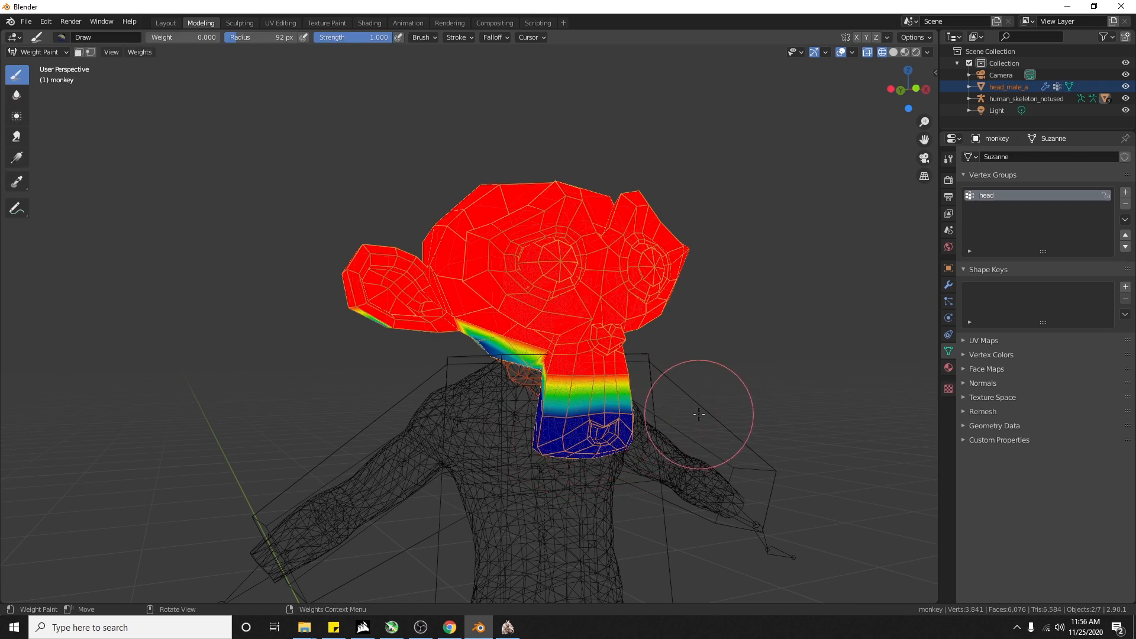
pyautogui.moveTo(616, 458)
pyautogui.mouseDown(button='middle')
pyautogui.moveTo(591, 416)
pyautogui.moveTo(654, 436)
pyautogui.moveTo(571, 376)
pyautogui.mouseUp(button='middle')
pyautogui.press('z')
pyautogui.click(649, 413)
# Step: Examine the head group's weights on the monkey's face, muzzle and ears from several angles
pyautogui.scroll(-3, 649, 411)
pyautogui.scroll(-2, 579, 524)
pyautogui.moveTo(580, 524); pyautogui.dragTo(709, 396, button='middle')
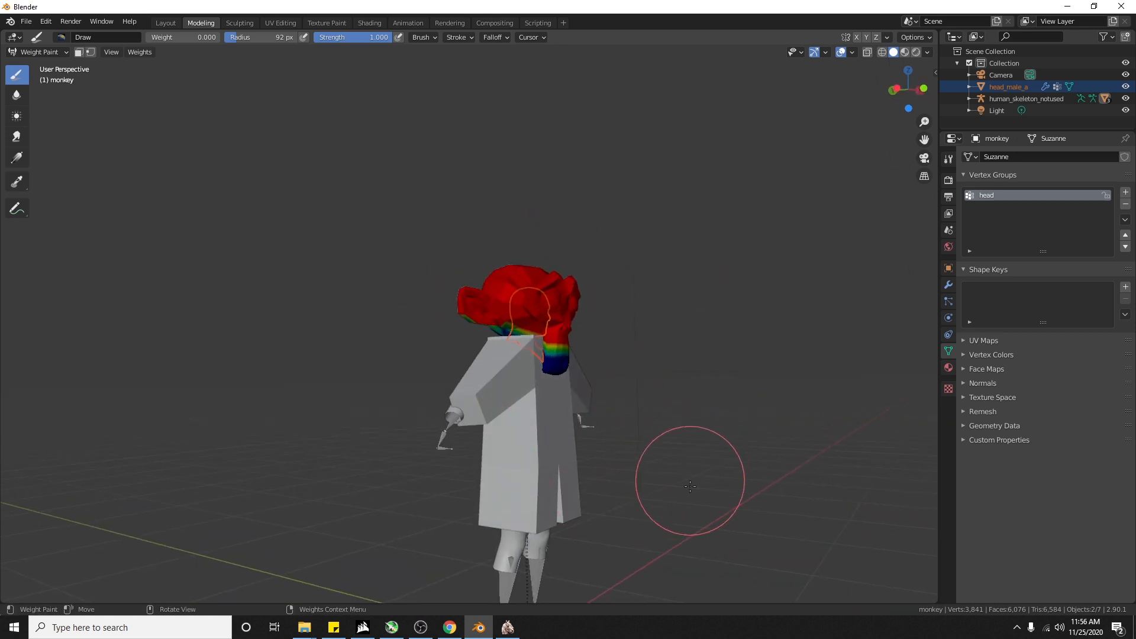
pyautogui.scroll(2, 669, 466)
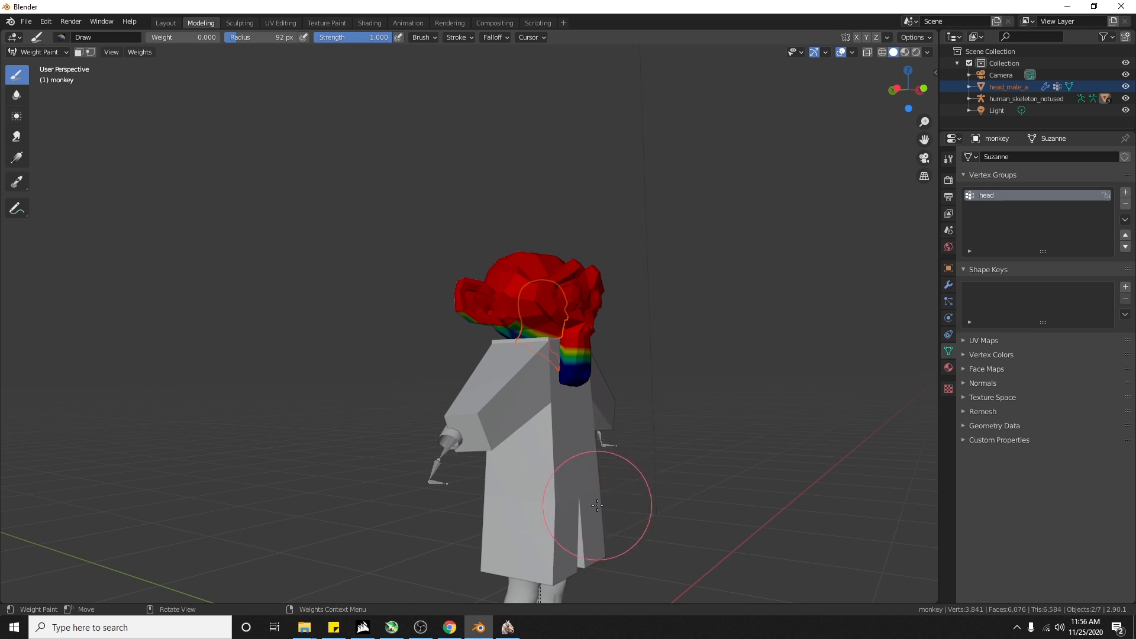
pyautogui.moveTo(580, 448); pyautogui.dragTo(489, 396, button='middle')
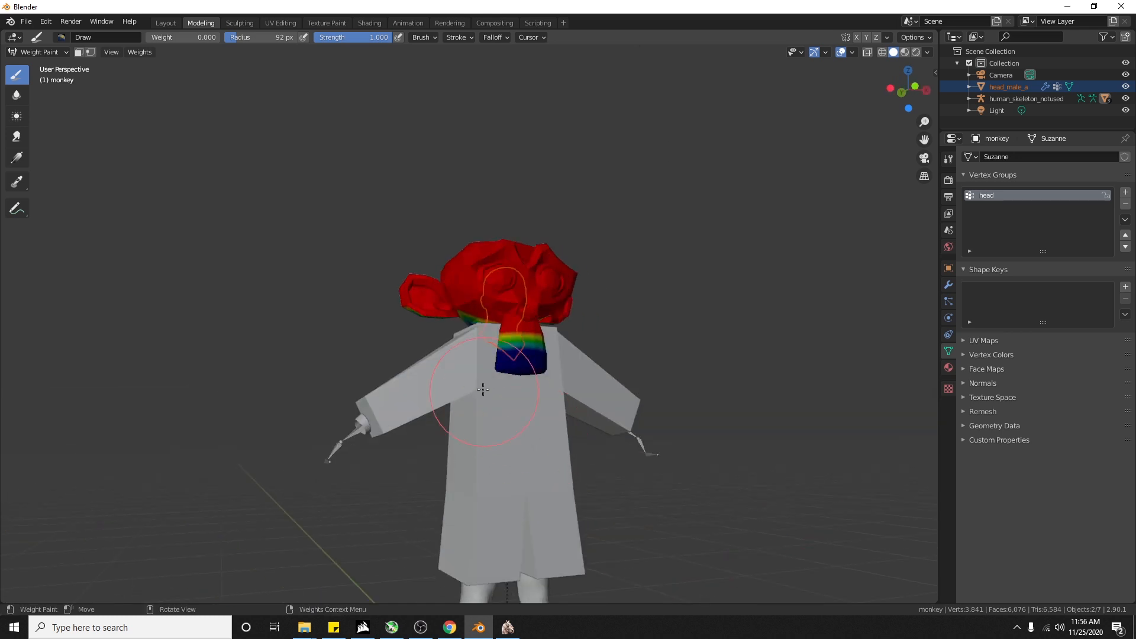
pyautogui.scroll(3, 538, 449)
pyautogui.moveTo(535, 469)
pyautogui.mouseDown(button='middle')
pyautogui.moveTo(695, 475)
pyautogui.moveTo(487, 449)
pyautogui.moveTo(526, 478)
pyautogui.mouseUp(button='middle')
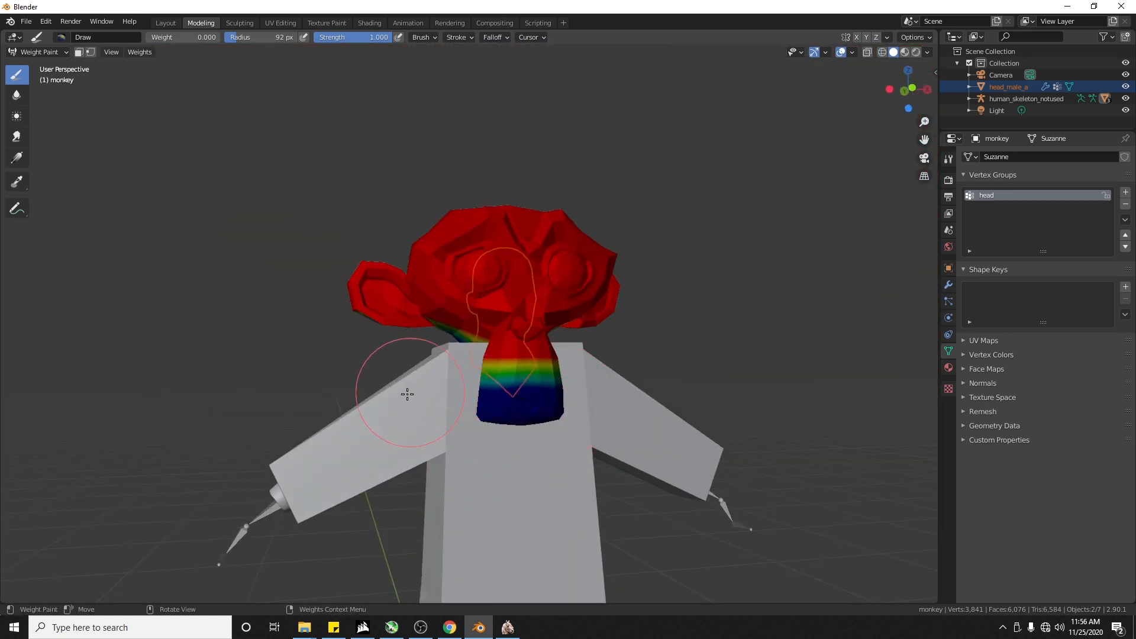
pyautogui.moveTo(680, 318); pyautogui.dragTo(641, 329, button='middle')
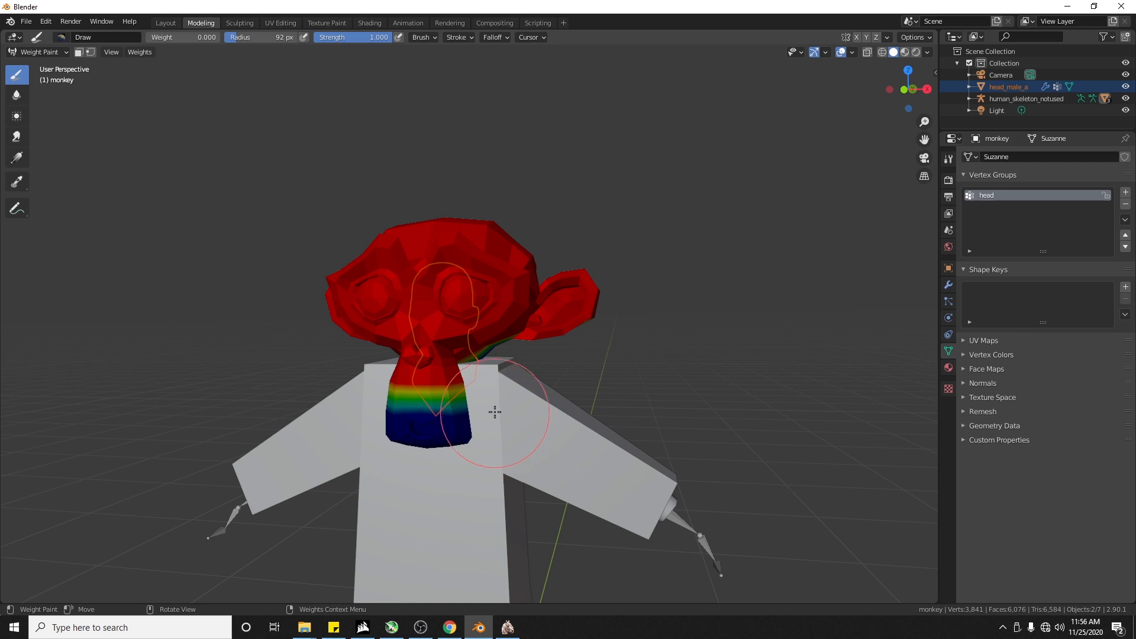
pyautogui.moveTo(512, 438); pyautogui.dragTo(488, 347, button='middle')
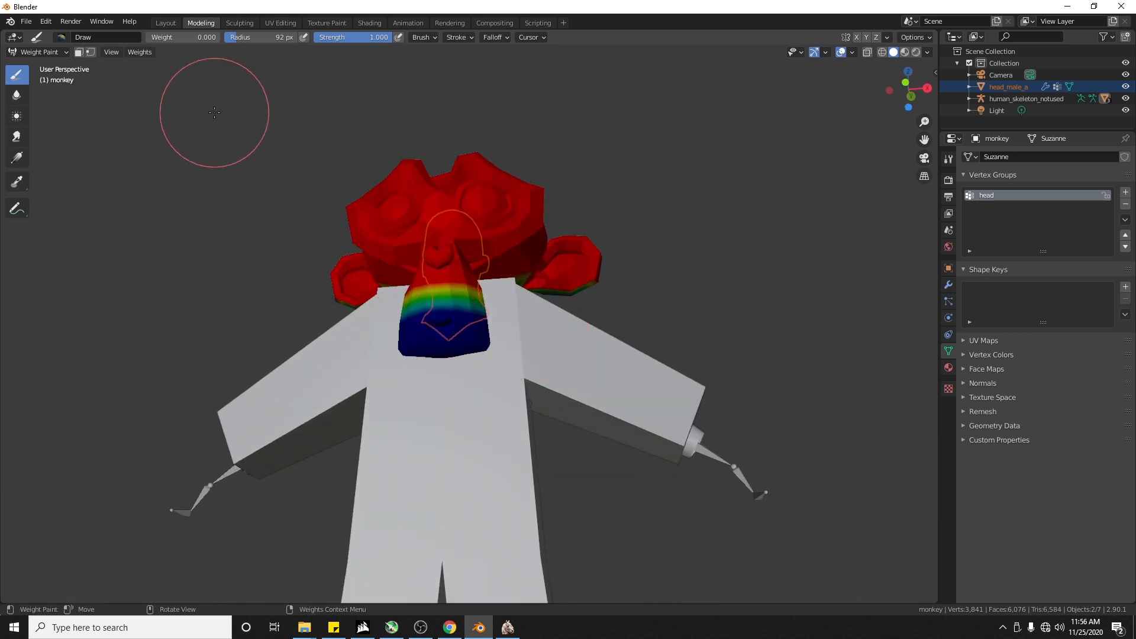
# Step: Try painting a higher head weight onto the monkey's muzzle, and undo the stroke
pyautogui.moveTo(162, 38); pyautogui.dragTo(185, 38)
pyautogui.moveTo(433, 299); pyautogui.dragTo(491, 331)
pyautogui.hotkey('ctrl', 'z')
pyautogui.moveTo(599, 295); pyautogui.dragTo(597, 330, button='middle')
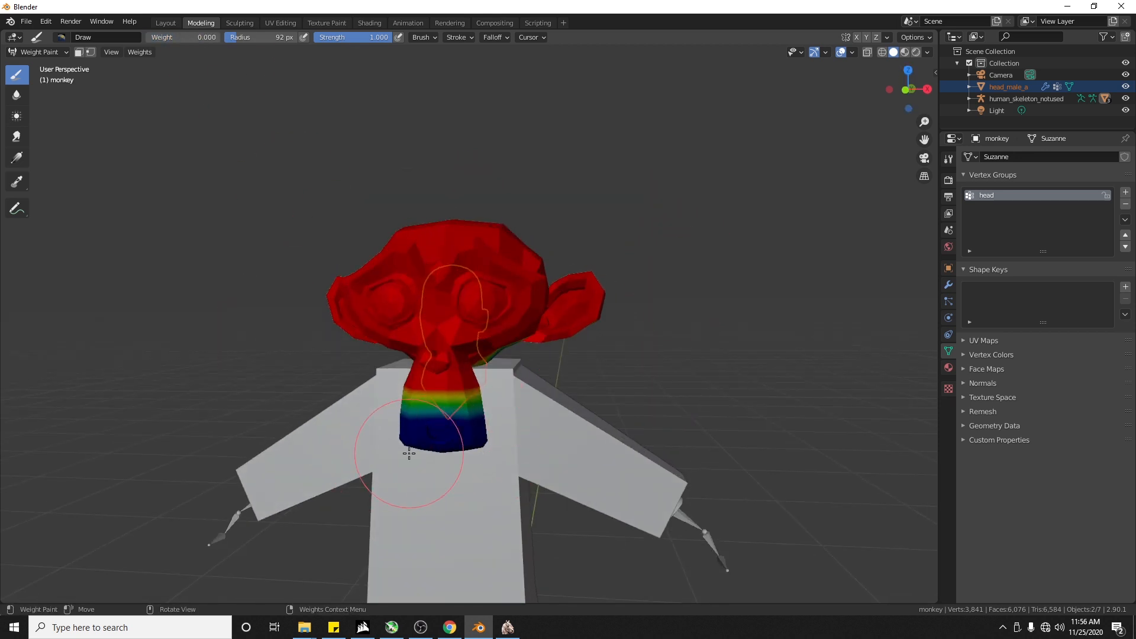
# Step: Leave Weight Paint for Object Mode and deselect the monkey and the male head
pyautogui.press('Tab')
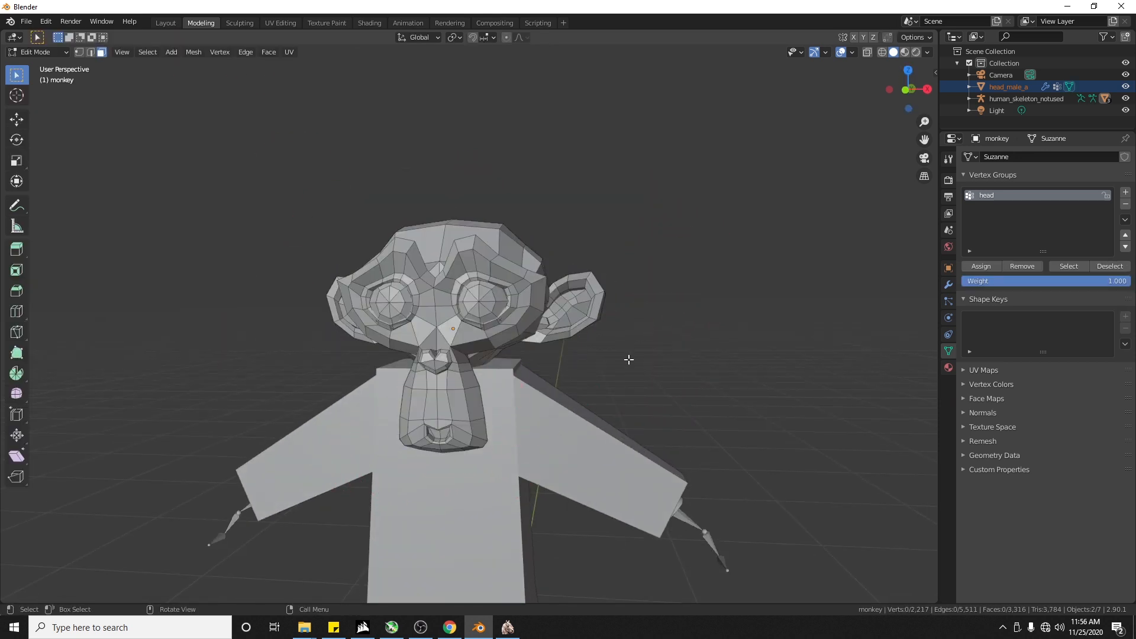
pyautogui.moveTo(628, 360); pyautogui.dragTo(592, 359, button='middle')
pyautogui.click(36, 52)
pyautogui.click(39, 65)
pyautogui.moveTo(662, 349); pyautogui.dragTo(699, 361, button='middle')
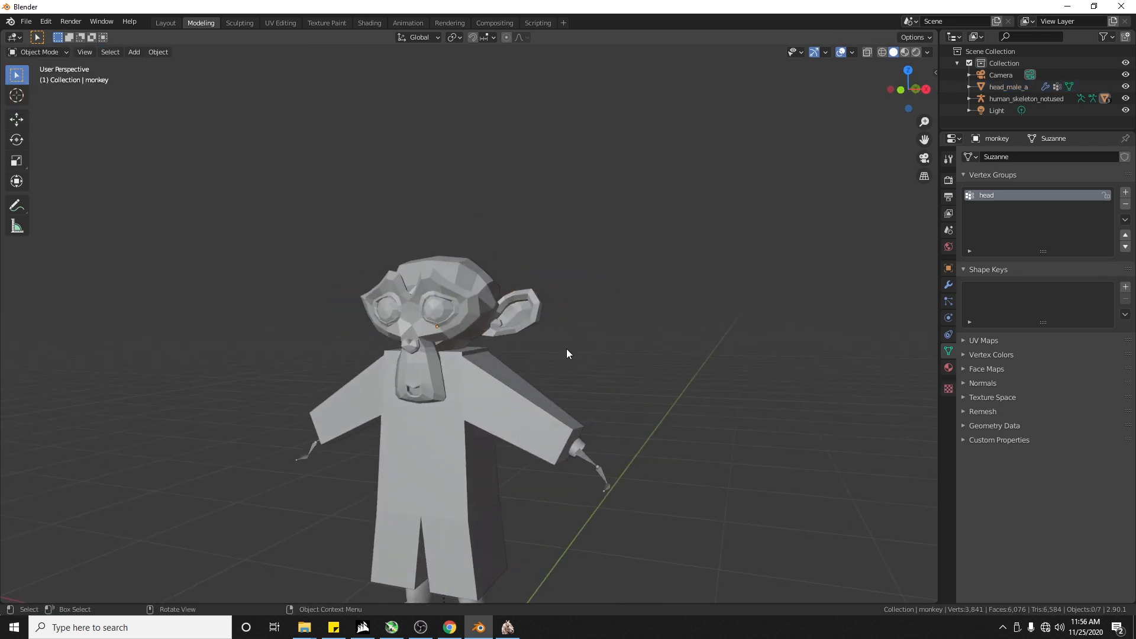
# Step: Expand human_skeleton_notused in the scene hierarchy and select the skeleton together with its monkey mesh
pyautogui.click(969, 98)
pyautogui.click(1010, 101)
pyautogui.scroll(-2, 1010, 100)
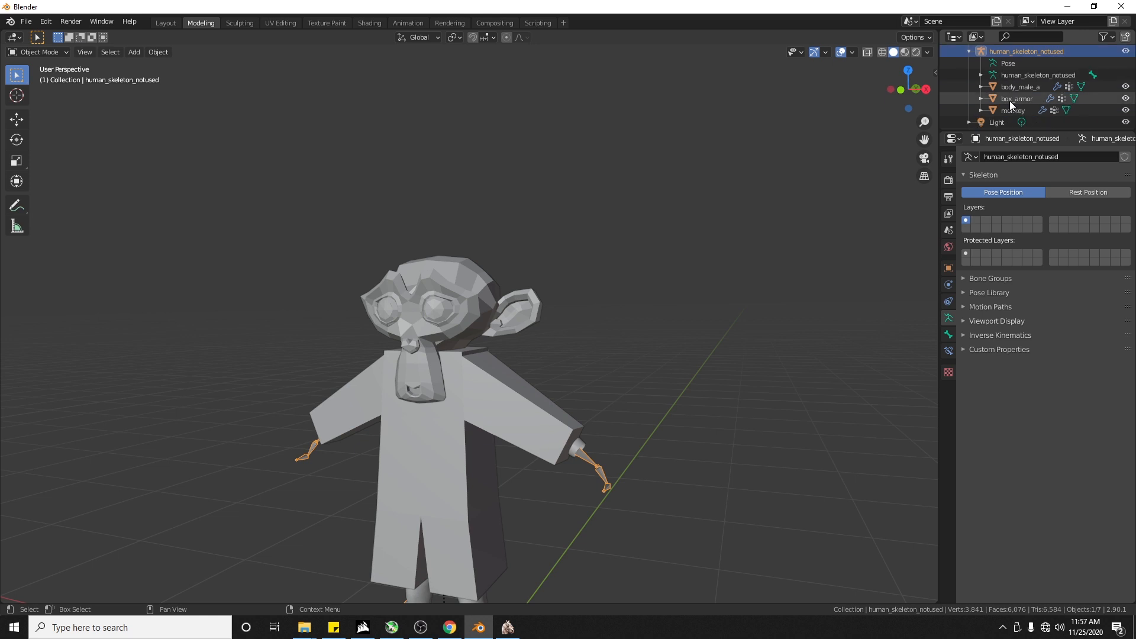
pyautogui.click(1013, 110)
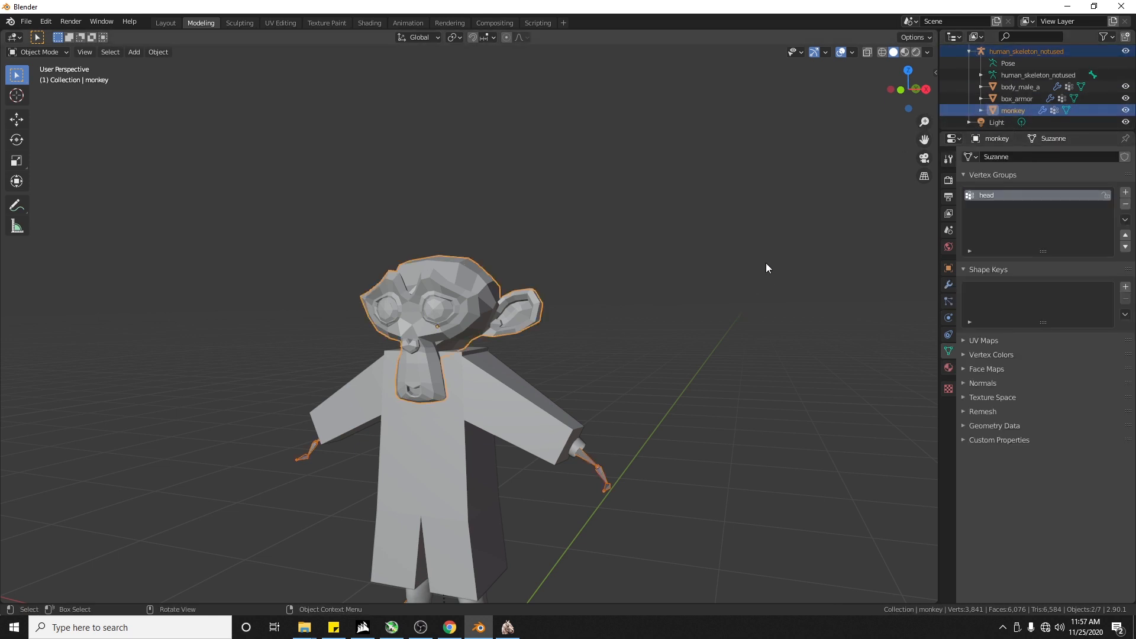
pyautogui.scroll(2, 696, 319)
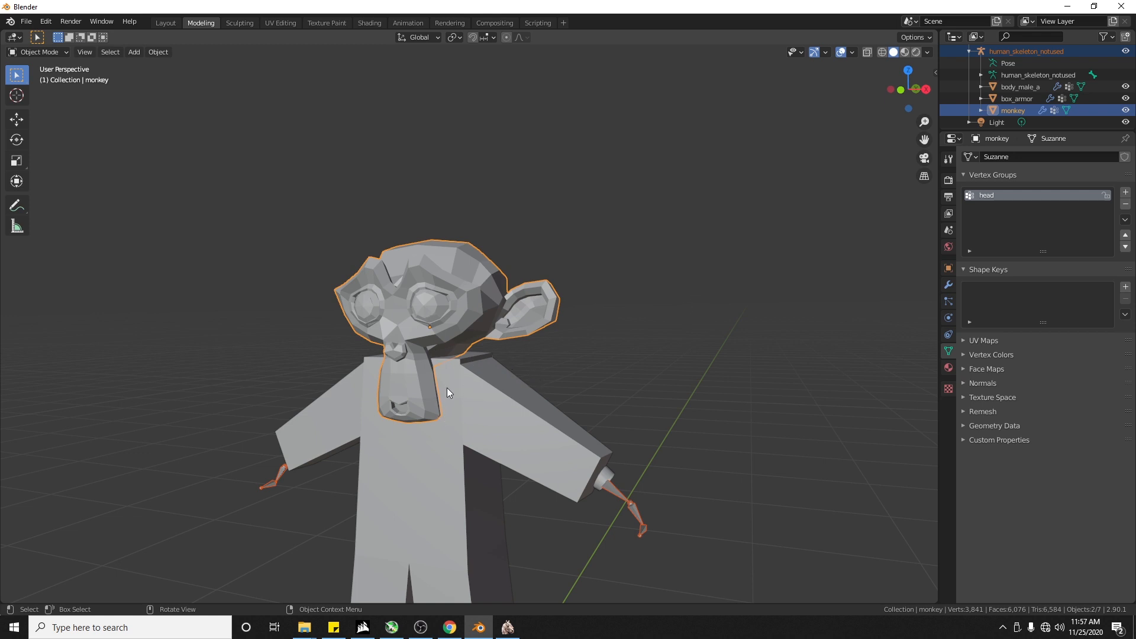
# Step: Start an FBX export limited to selected objects and show its armature options
pyautogui.click(26, 21)
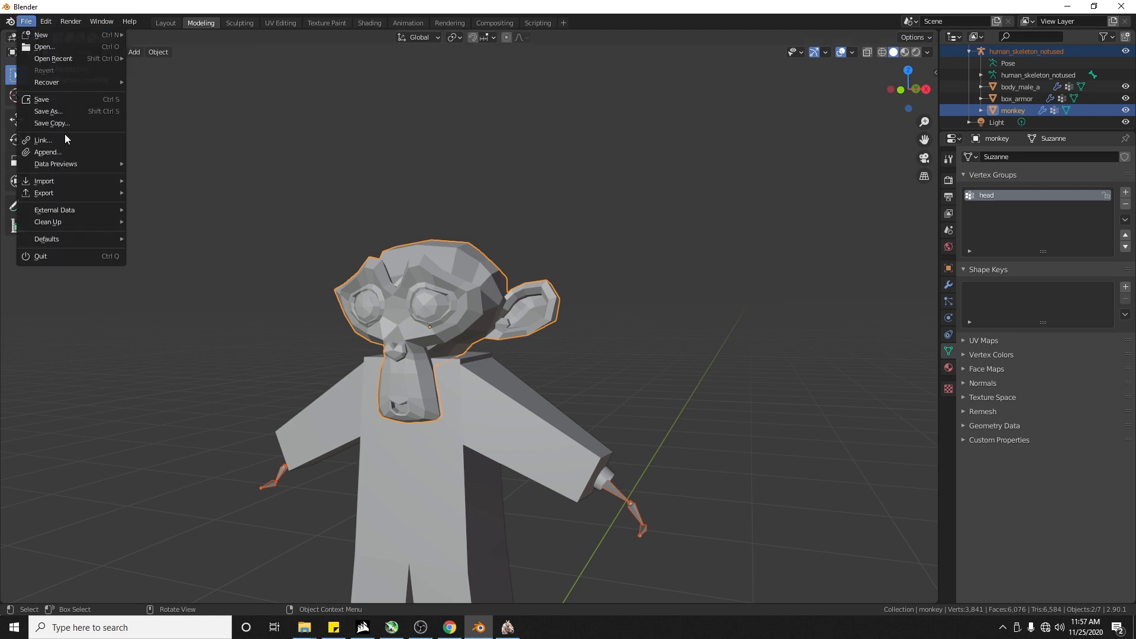
pyautogui.moveTo(80, 195)
pyautogui.click(159, 263)
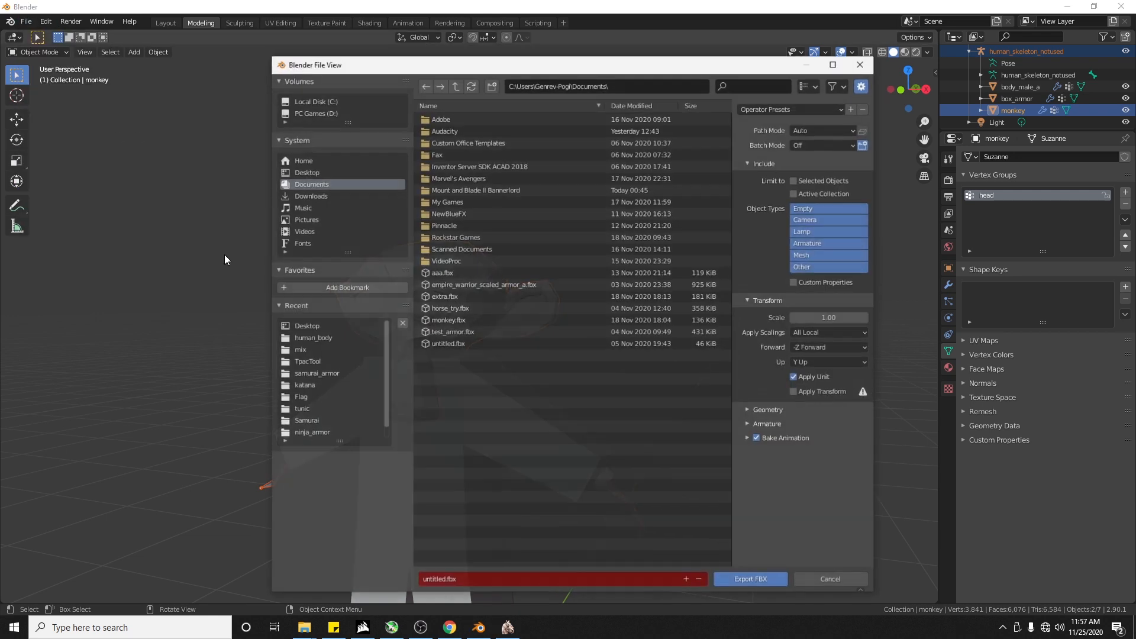
pyautogui.click(795, 180)
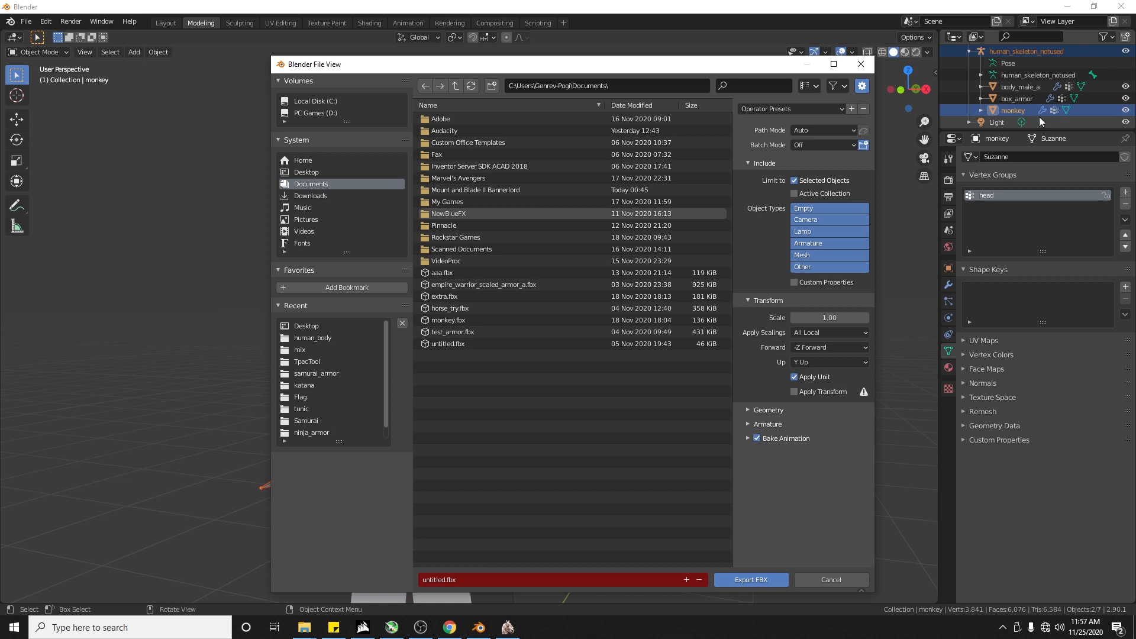
pyautogui.scroll(2, 1015, 111)
pyautogui.scroll(-3, 1027, 117)
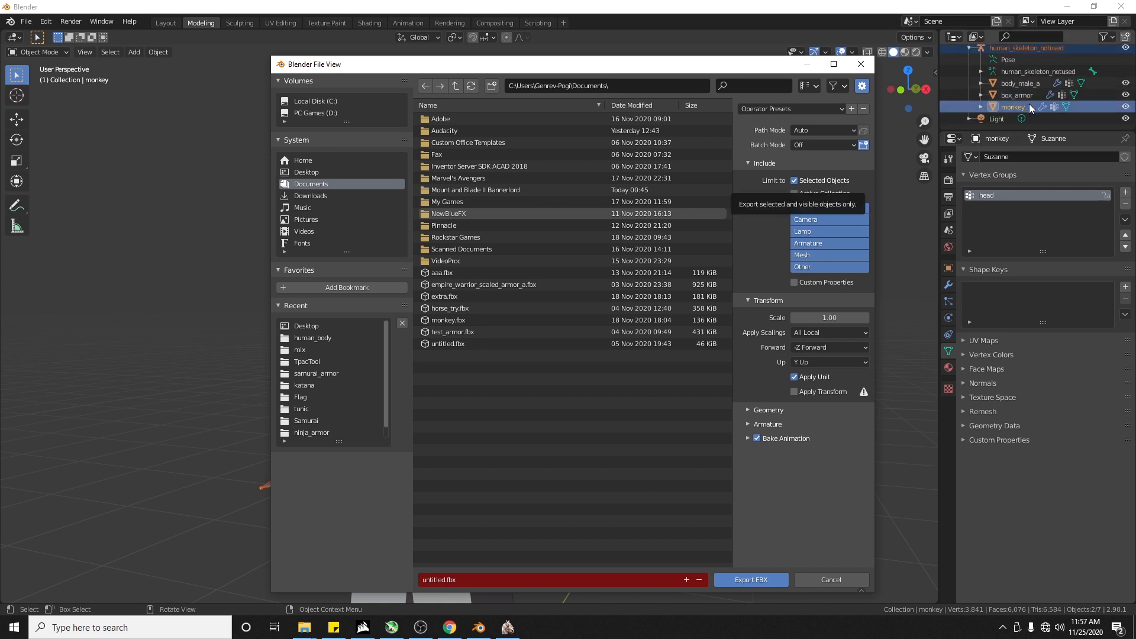
pyautogui.click(769, 425)
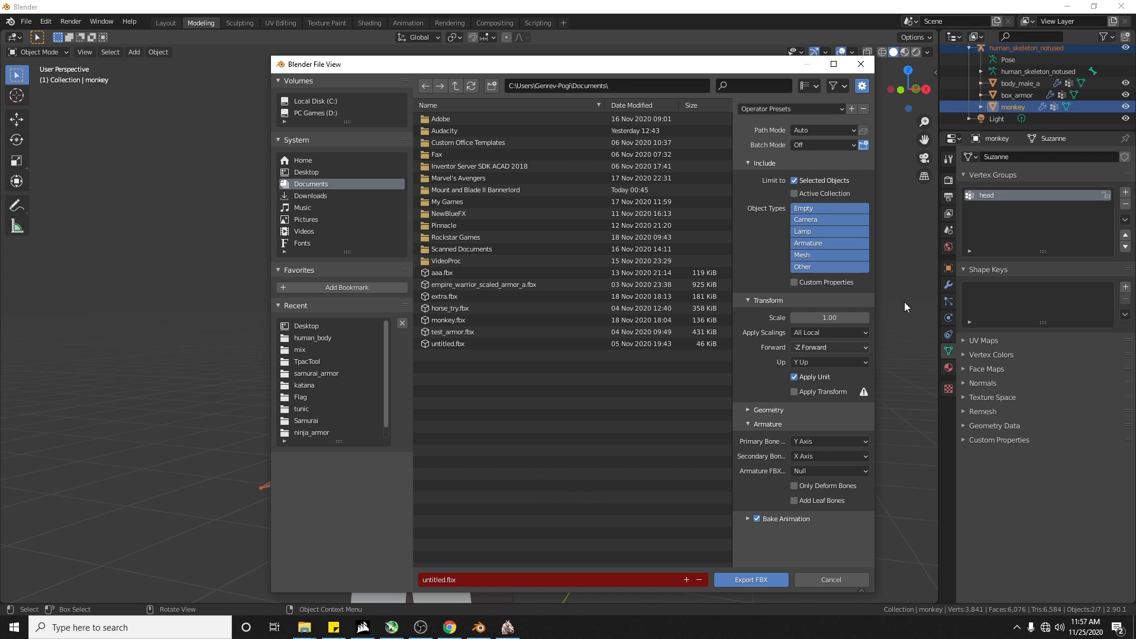
# Step: Name the export file monkey and select the human_skeleton_notused armature in the scene hierarchy
pyautogui.click(457, 580)
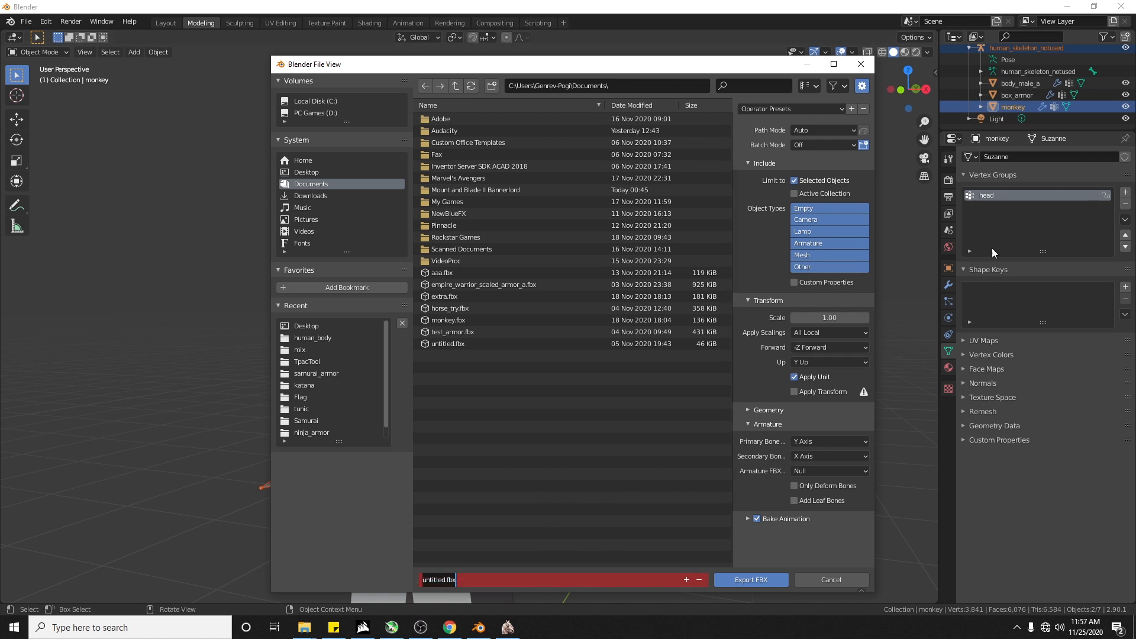
pyautogui.doubleClick(1013, 107)
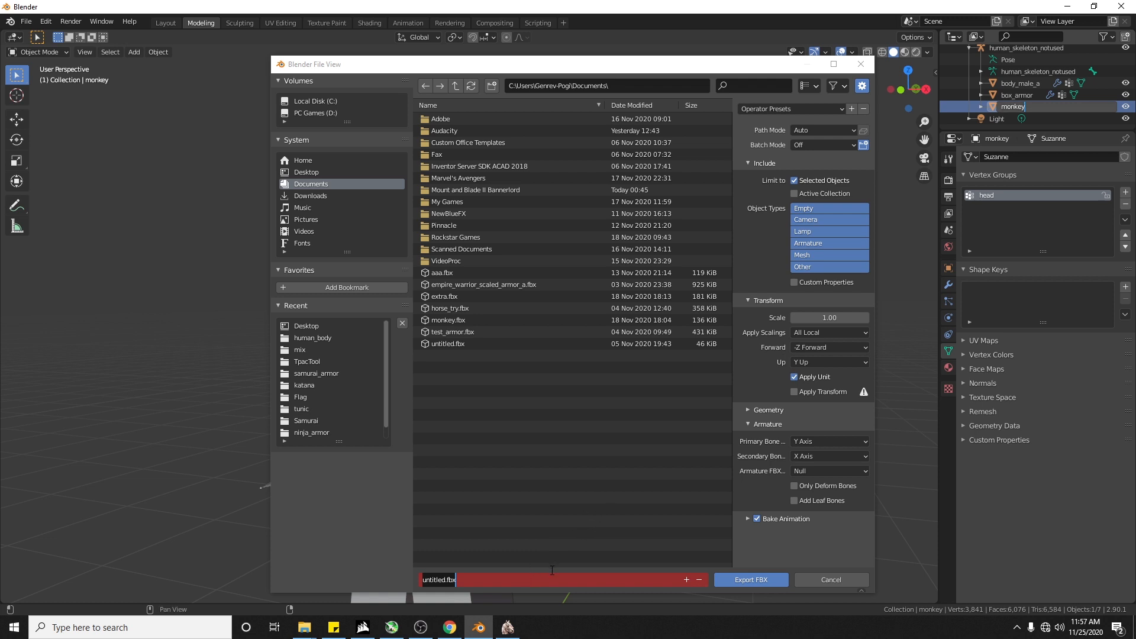
pyautogui.write('monkey')
pyautogui.scroll(4, 1016, 87)
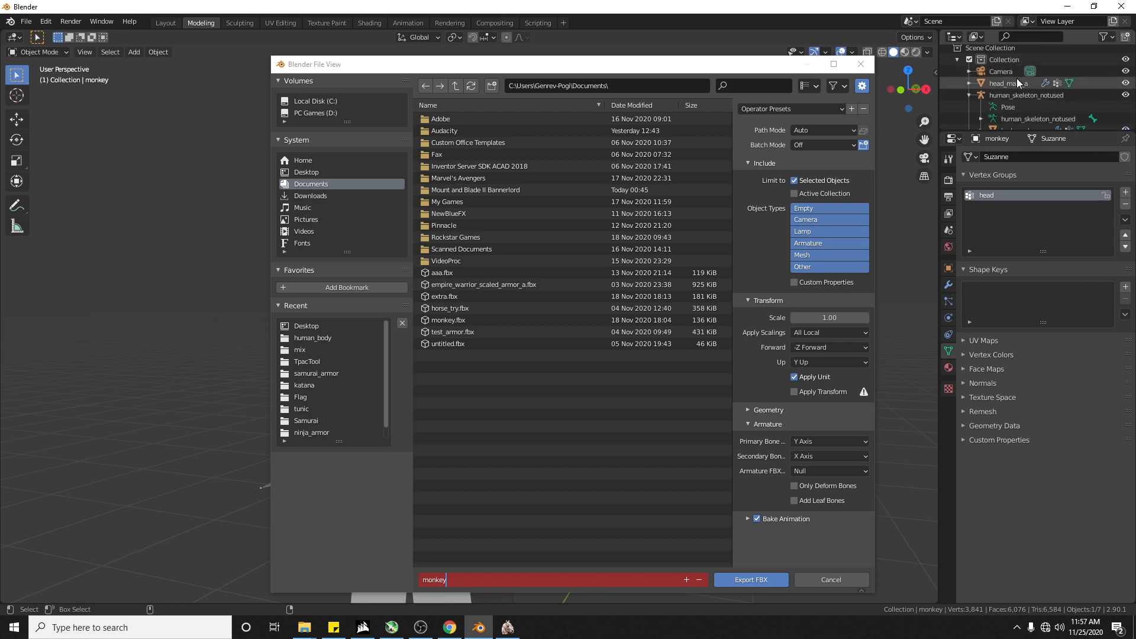
pyautogui.click(1021, 95)
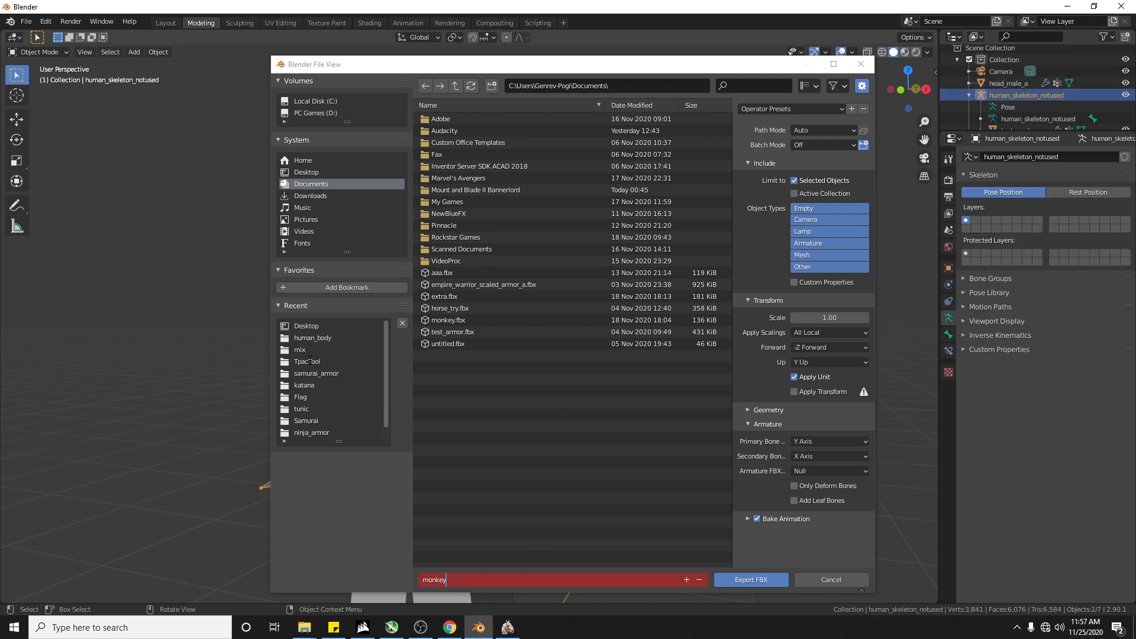
# Step: Export monkey.fbx into the human_body folder on the Desktop
pyautogui.click(303, 326)
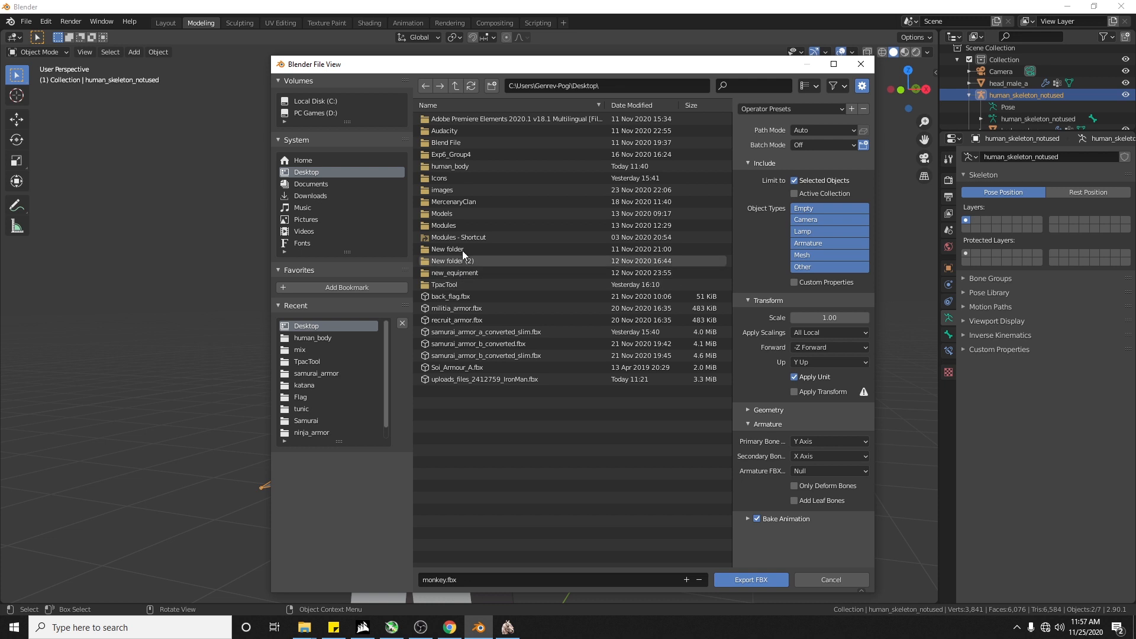
pyautogui.click(457, 168)
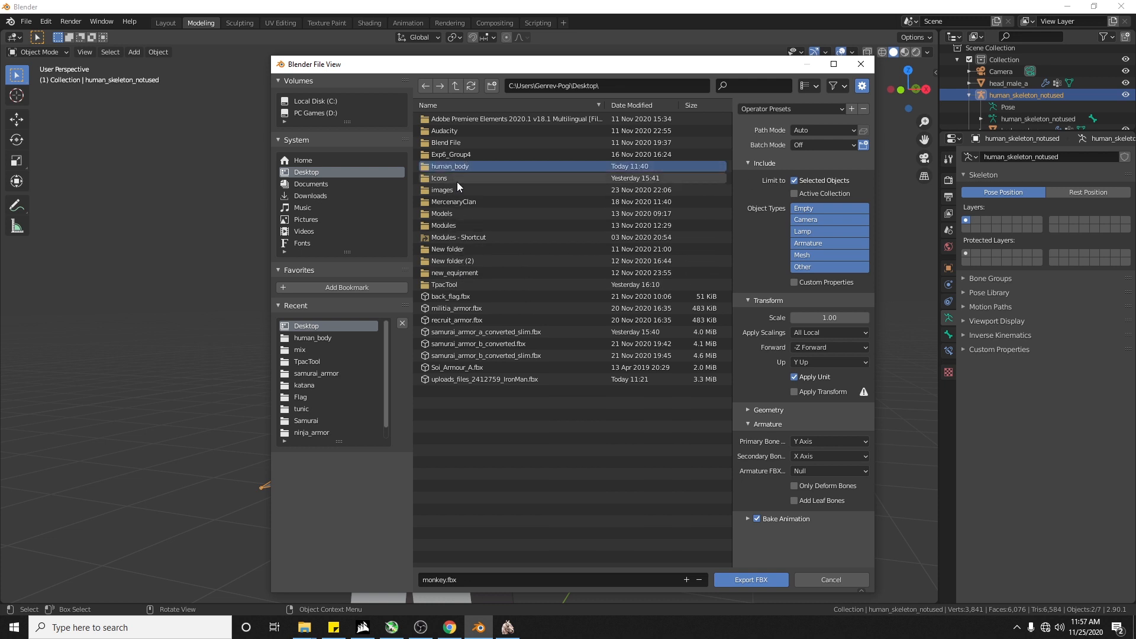
pyautogui.click(739, 581)
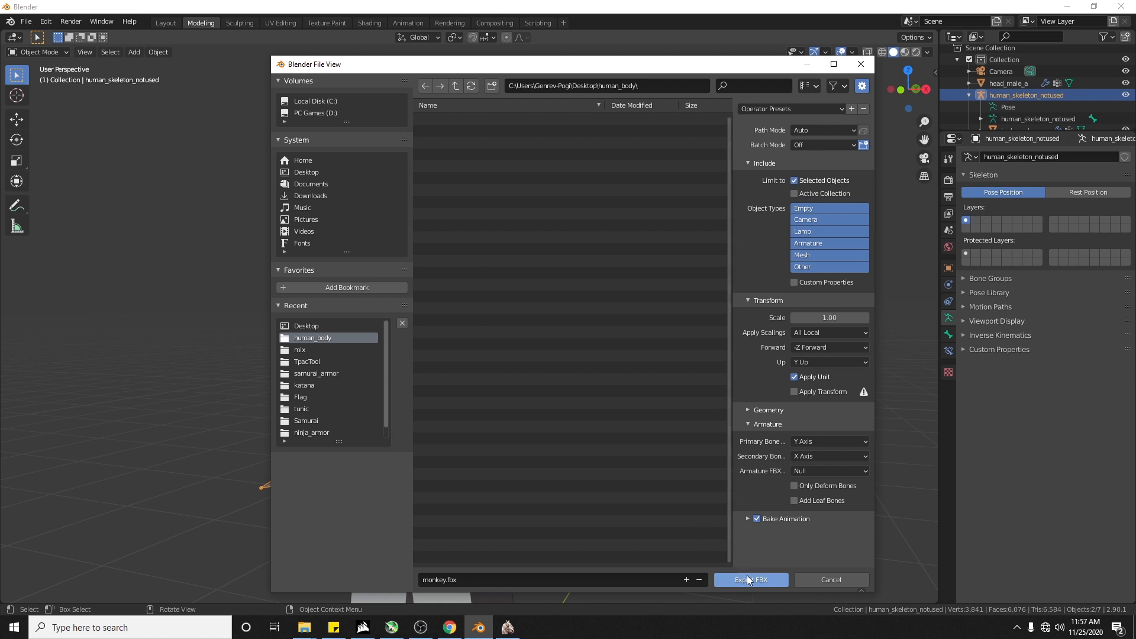
pyautogui.click(742, 579)
# Step: Select the box_armor mesh together with the human_skeleton_notused armature in the scene hierarchy
pyautogui.click(536, 427)
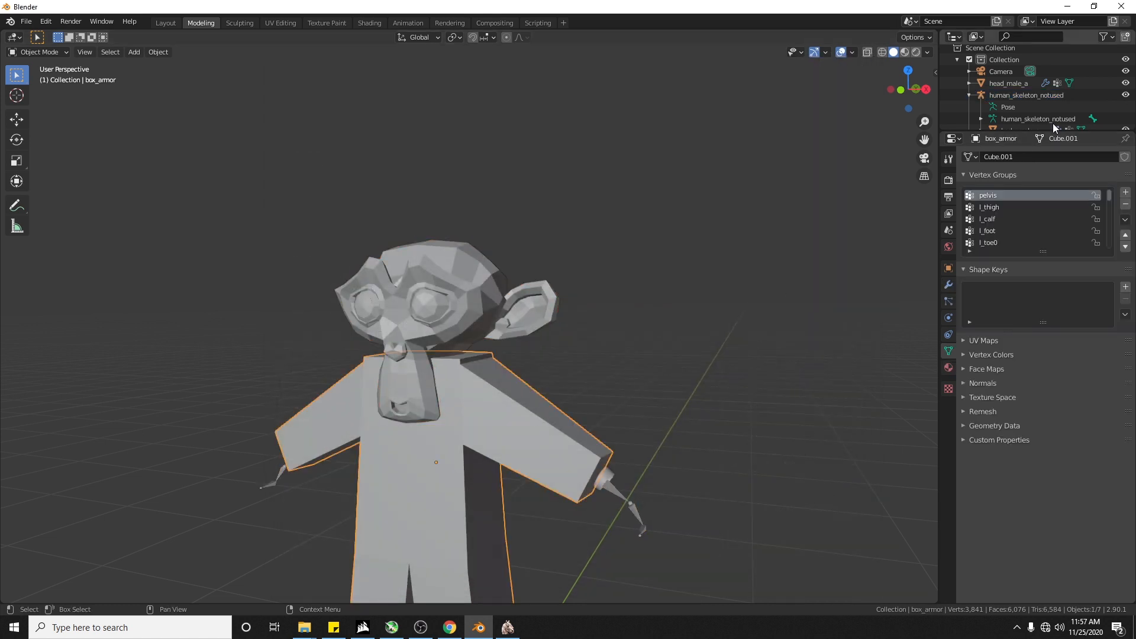
pyautogui.keyDown('ctrl'); pyautogui.click(1034, 95); pyautogui.keyUp('ctrl')
pyautogui.scroll(-2, 1051, 102)
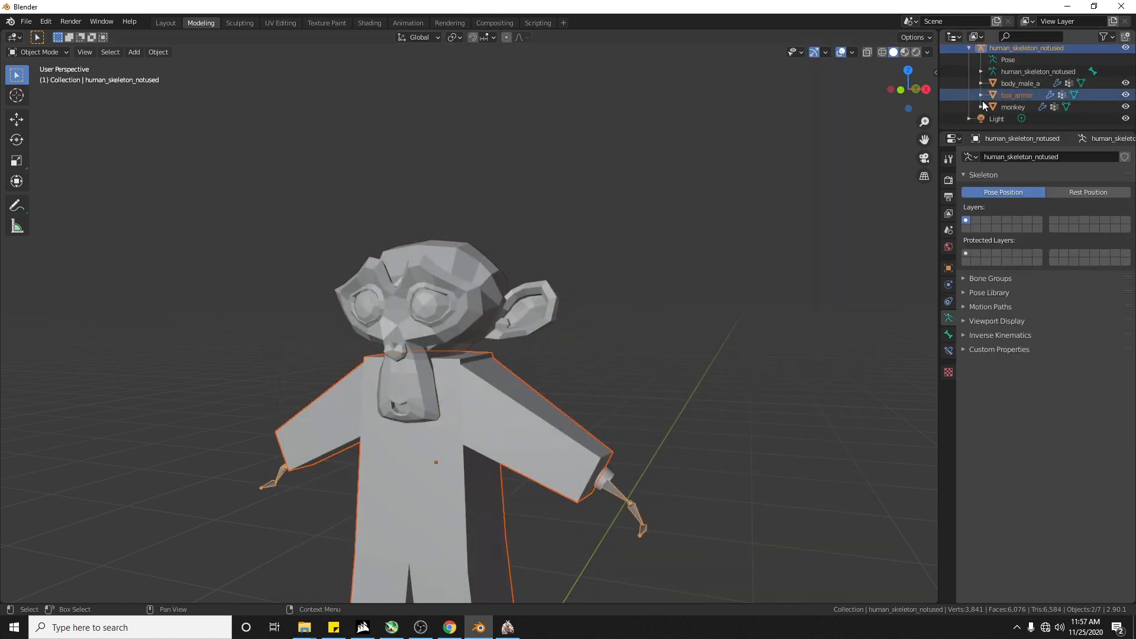
pyautogui.doubleClick(1009, 96)
pyautogui.press('Escape')
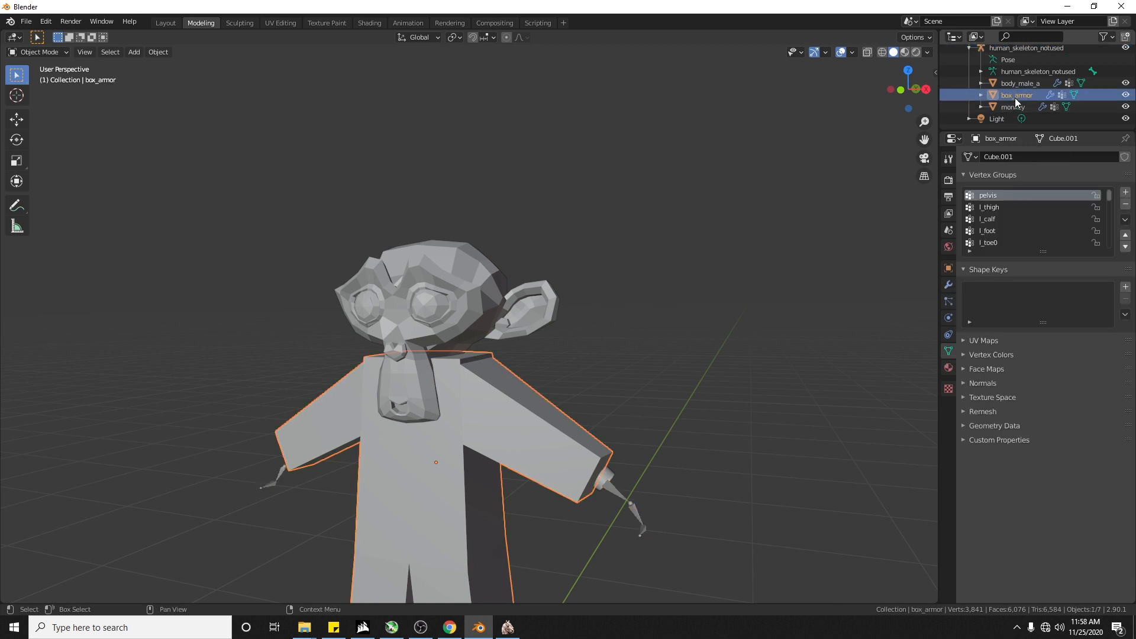
pyautogui.scroll(2, 1015, 97)
pyautogui.keyDown('ctrl'); pyautogui.click(1024, 97); pyautogui.keyUp('ctrl')
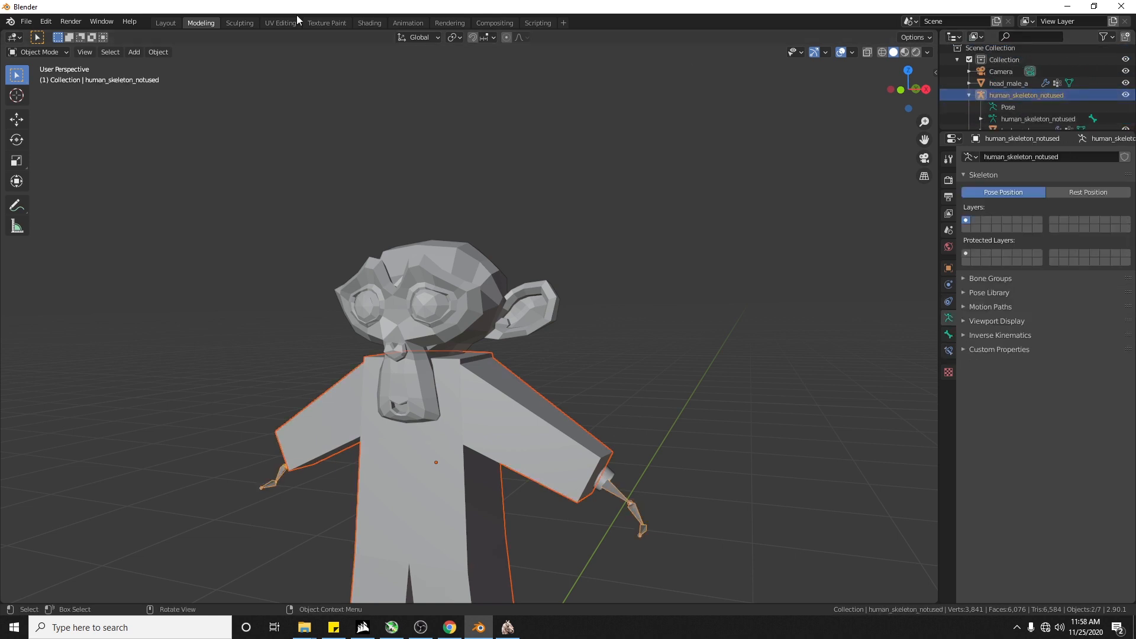
# Step: Export the selected armor and skeleton as an FBX file named box_armor into the human_body folder
pyautogui.click(26, 21)
pyautogui.moveTo(49, 193)
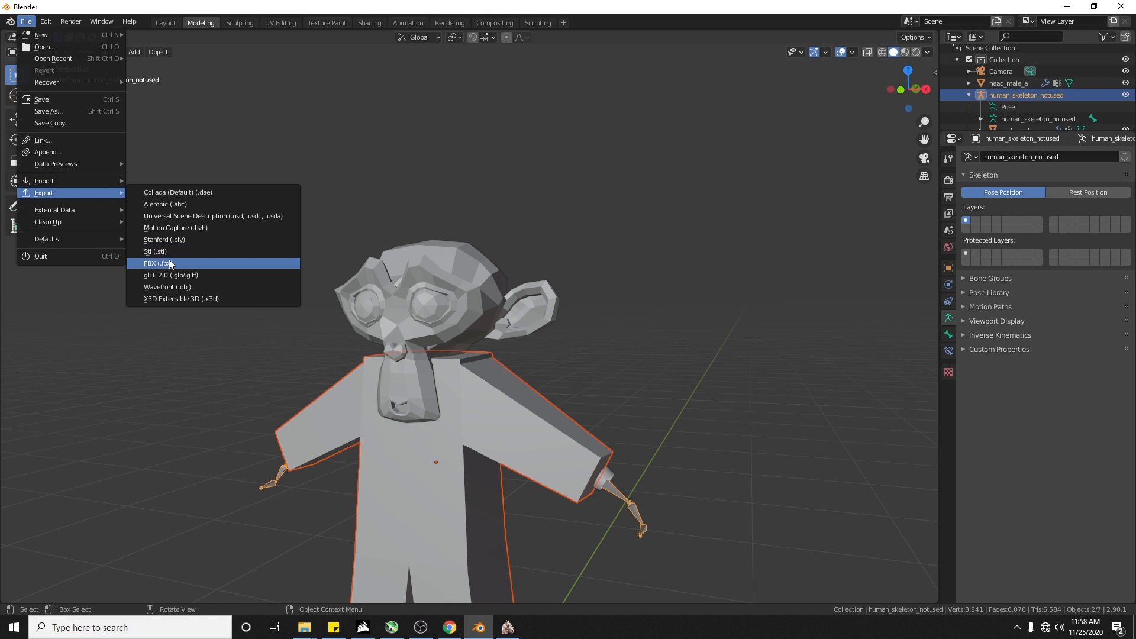
pyautogui.click(170, 262)
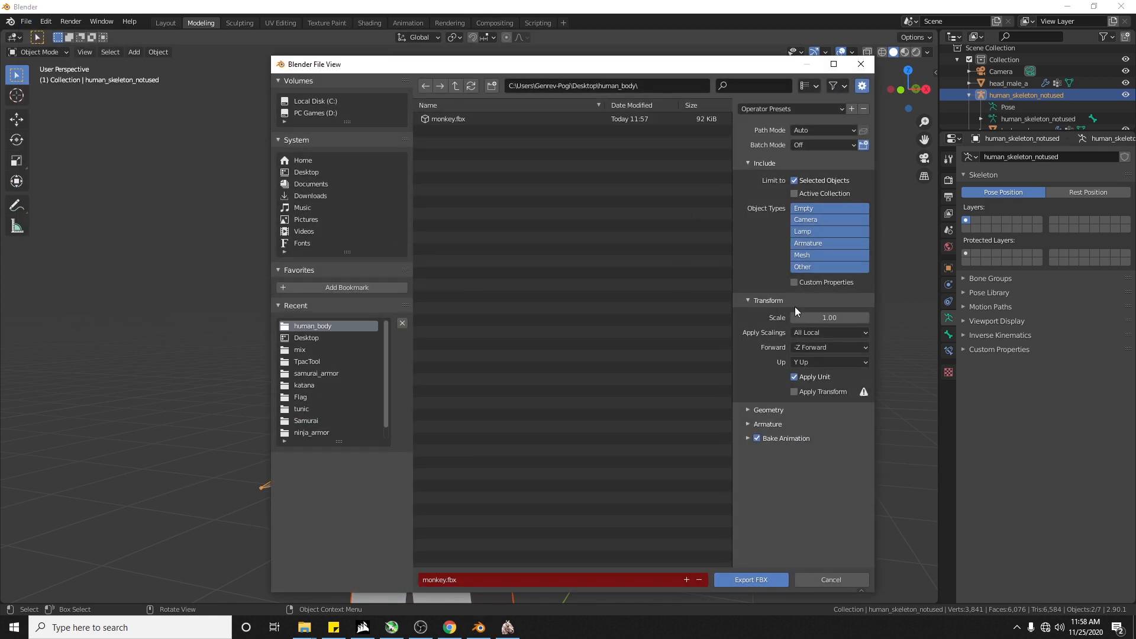
pyautogui.click(763, 424)
pyautogui.click(484, 580)
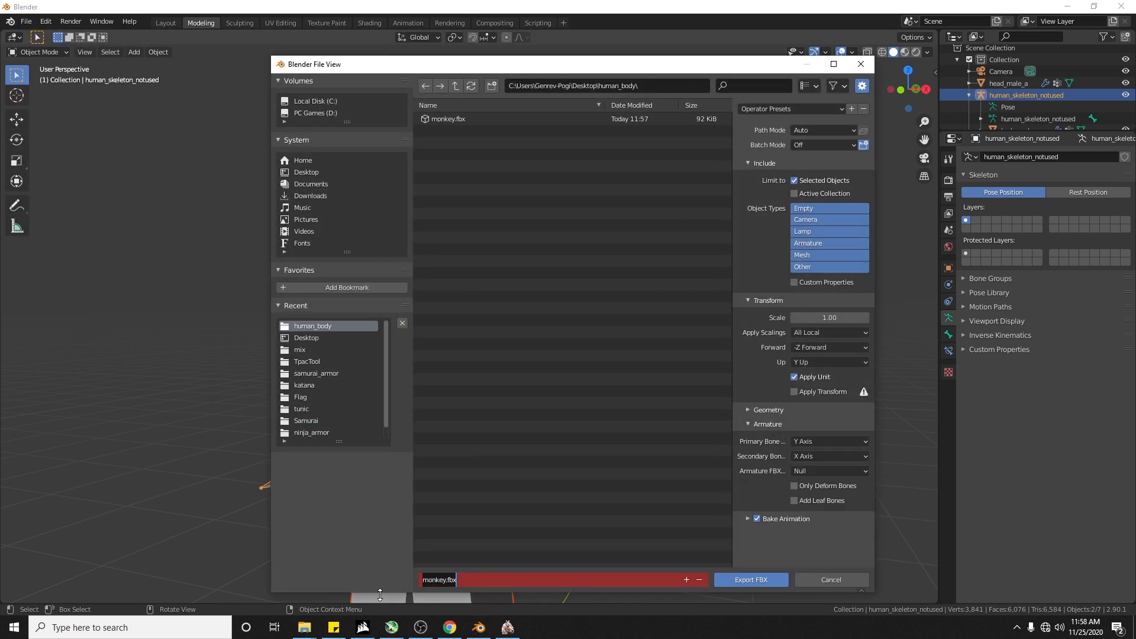
pyautogui.write('box_armor')
pyautogui.click(740, 583)
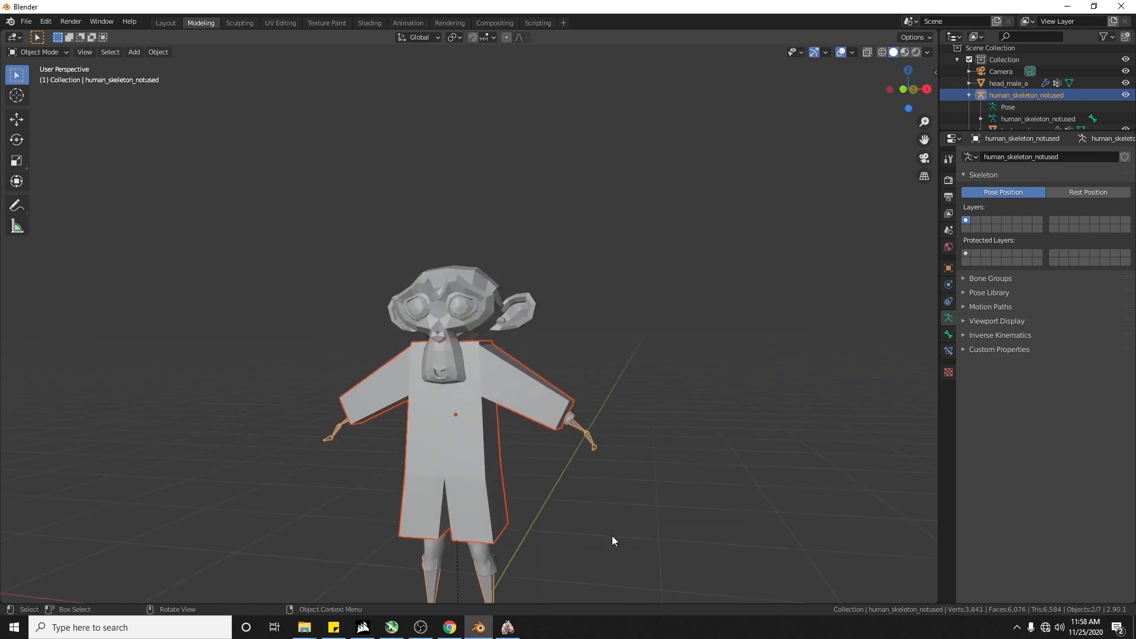
# Step: Switch to the Bannerlord modding editor, open the Resource Browser and show the rigging module's folder
pyautogui.click(508, 627)
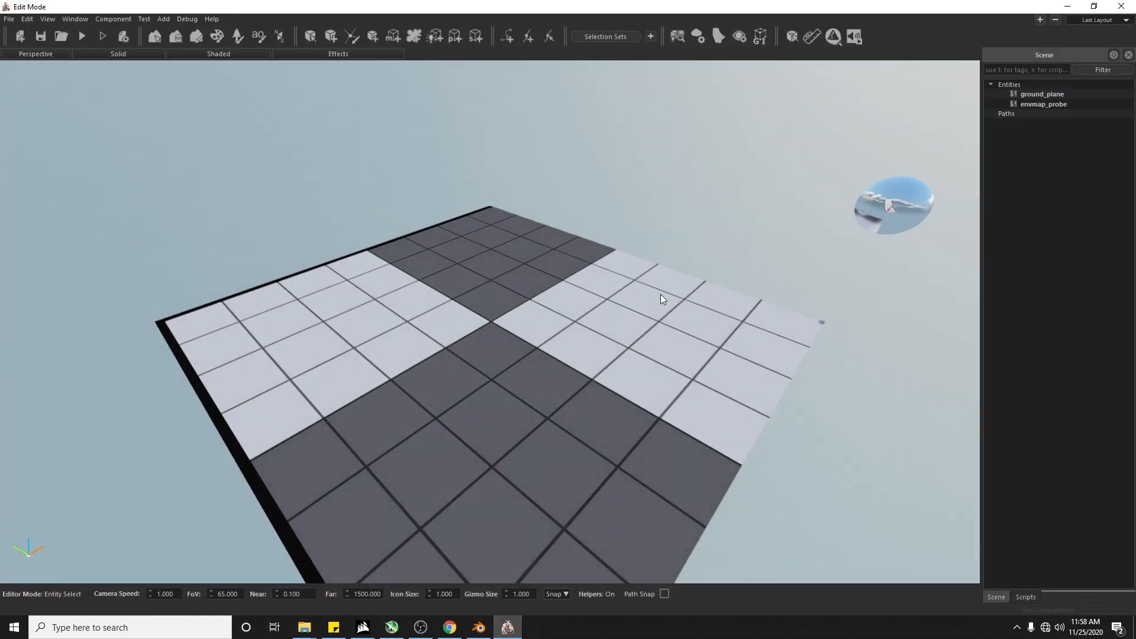
pyautogui.click(676, 37)
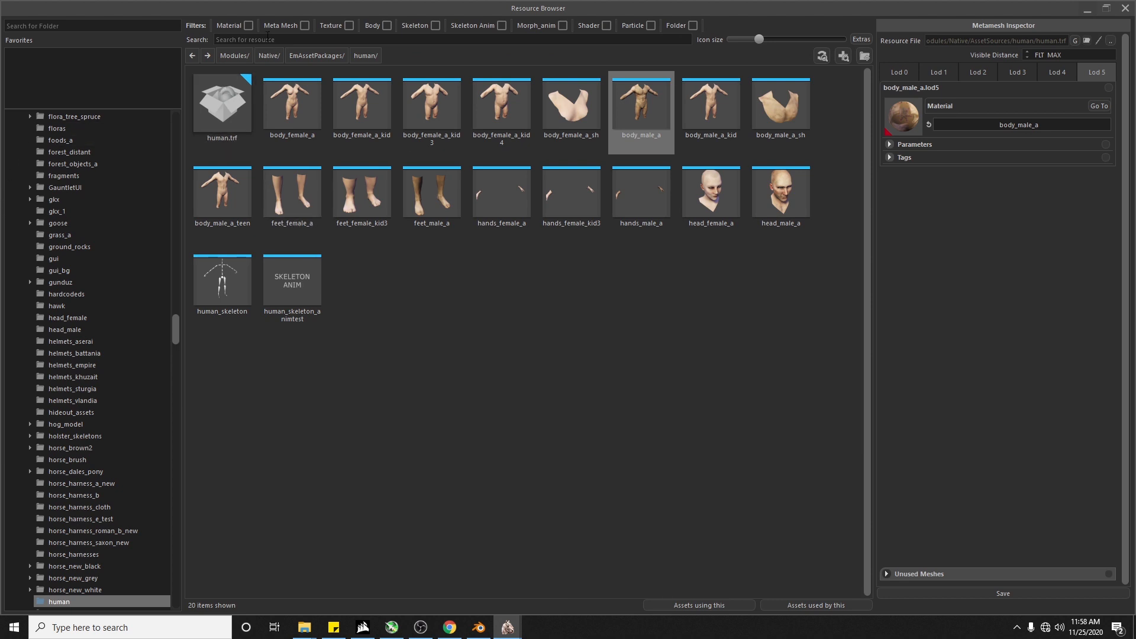
pyautogui.moveTo(176, 322); pyautogui.dragTo(174, 109)
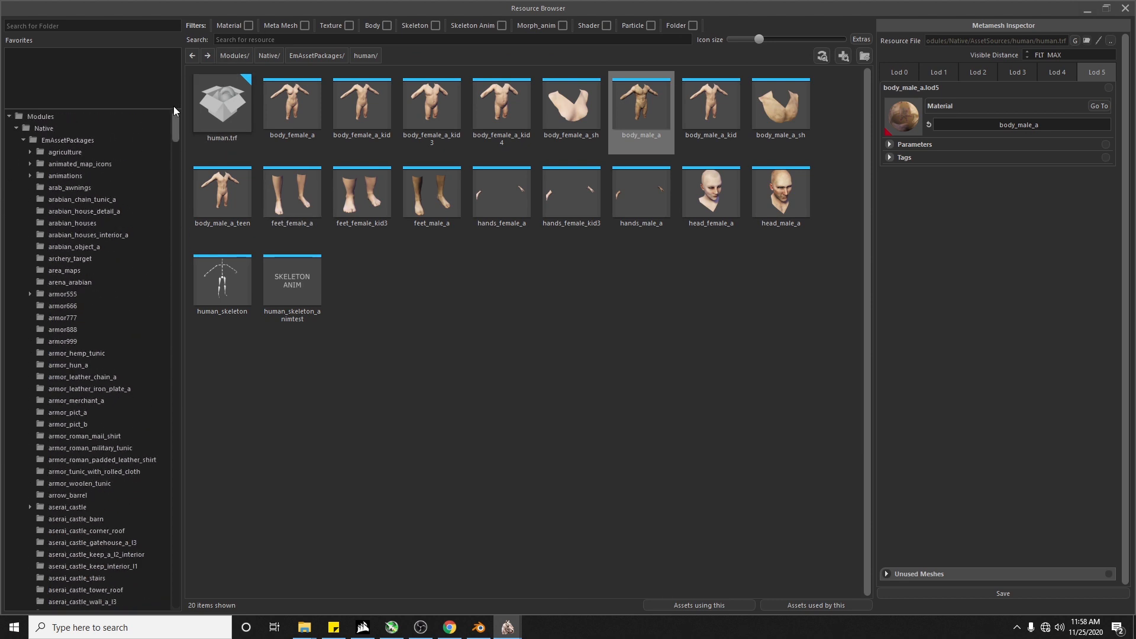
pyautogui.click(25, 139)
pyautogui.click(44, 152)
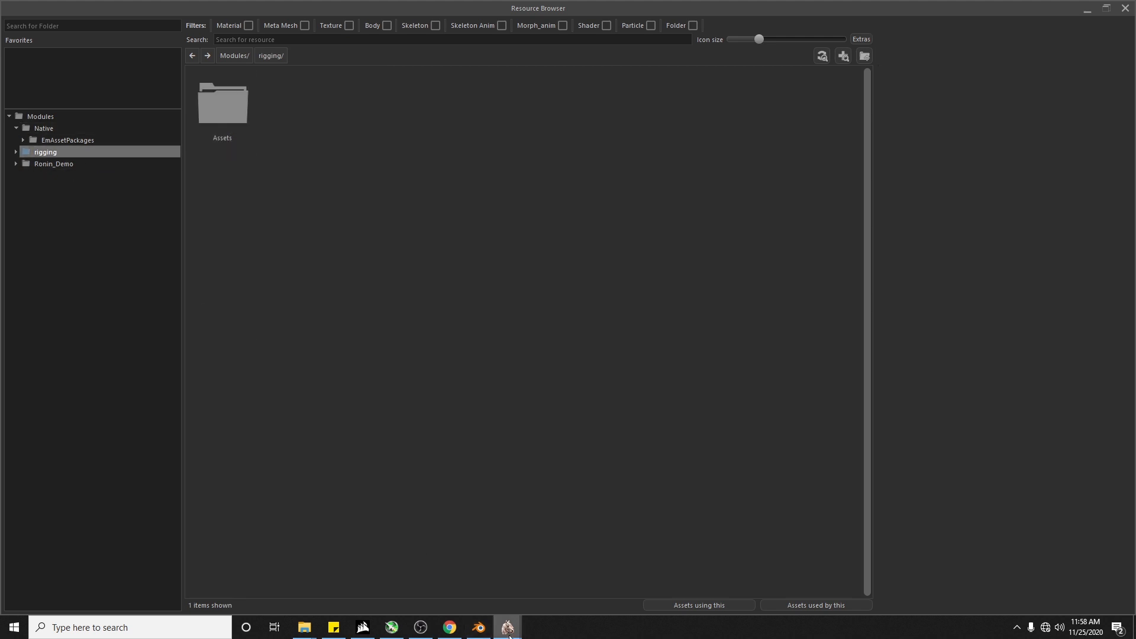
# Step: Try to create a new module named rigging from the scene editor
pyautogui.click(438, 571)
pyautogui.click(9, 19)
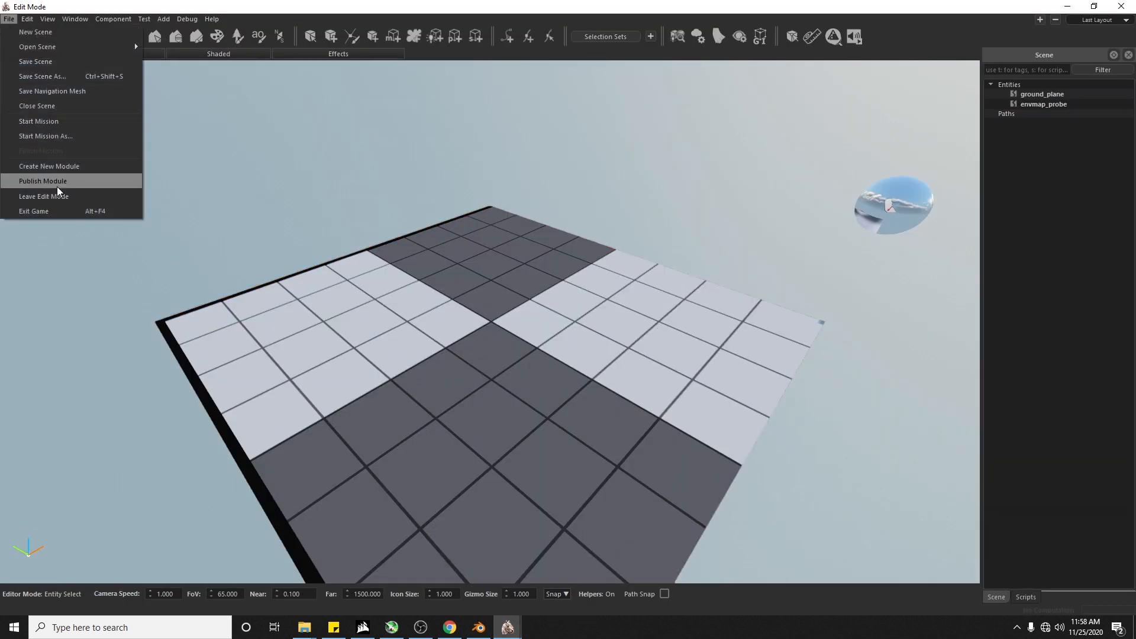
pyautogui.click(55, 167)
pyautogui.click(683, 293)
pyautogui.write('rigging')
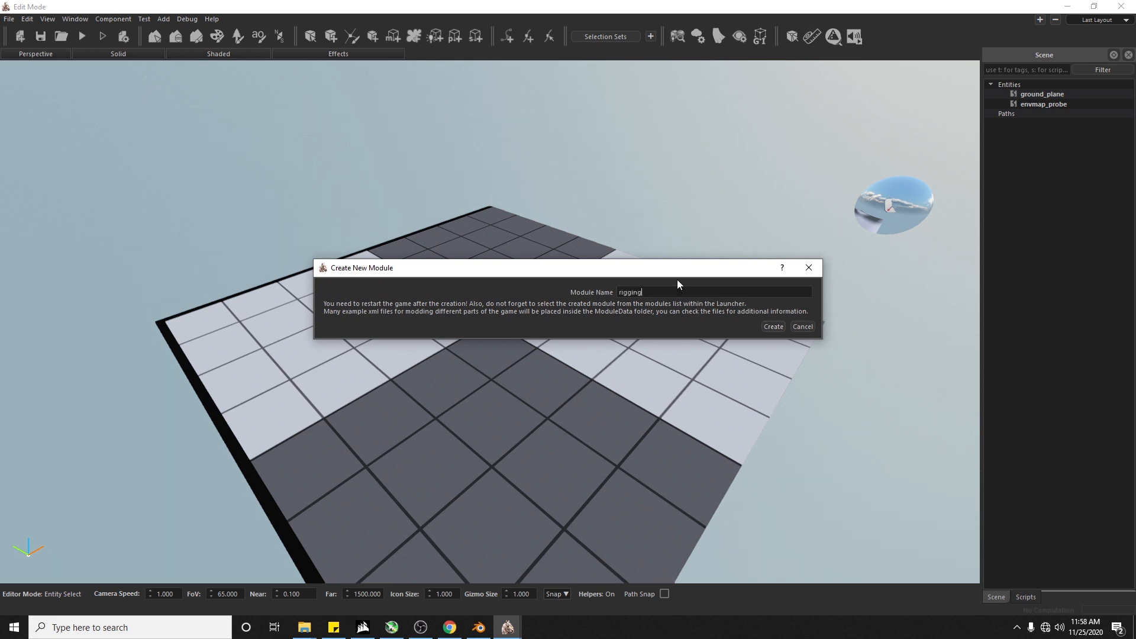
pyautogui.press('Return')
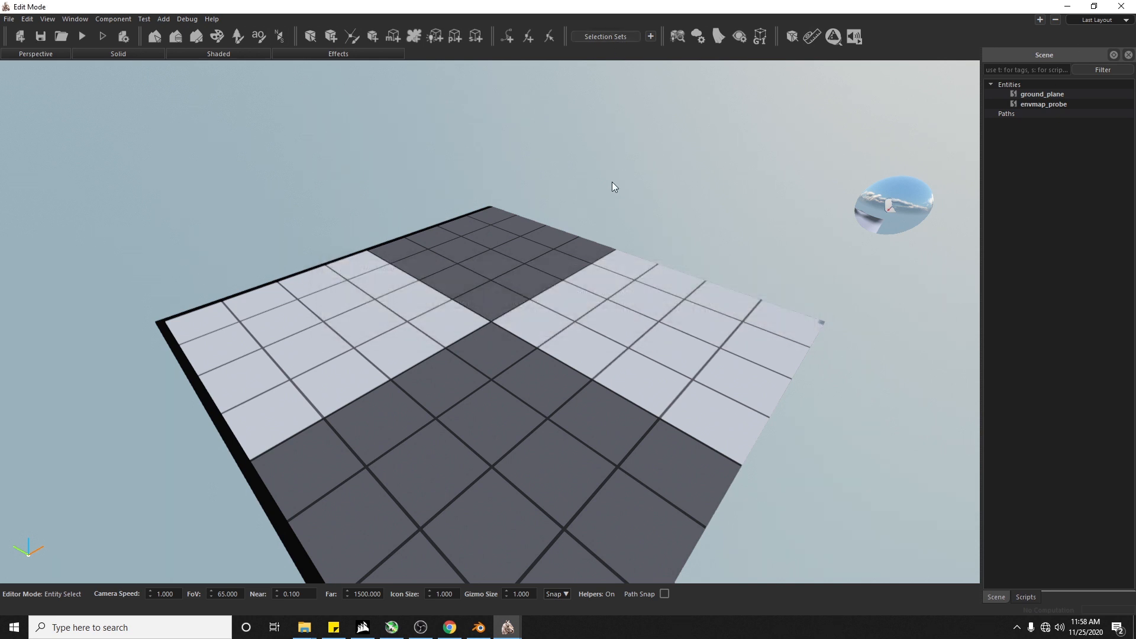
# Step: Reopen the Resource Browser, enter the rigging module's Assets folder and start an asset import from human_body on the Desktop
pyautogui.click(677, 35)
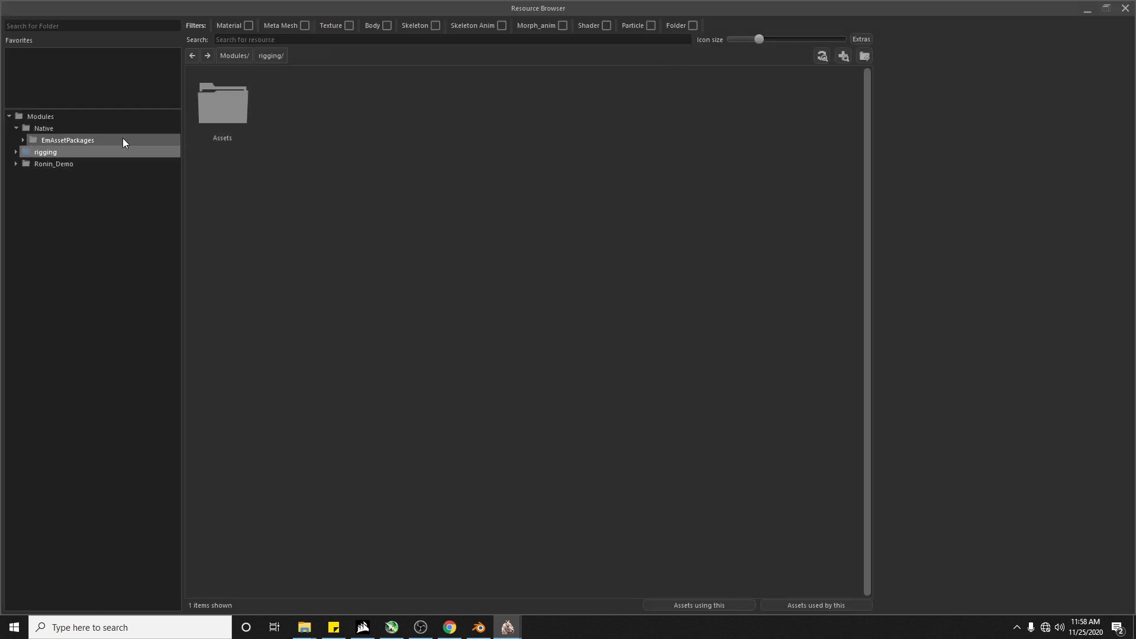
pyautogui.doubleClick(205, 116)
pyautogui.rightClick(290, 179)
pyautogui.click(336, 253)
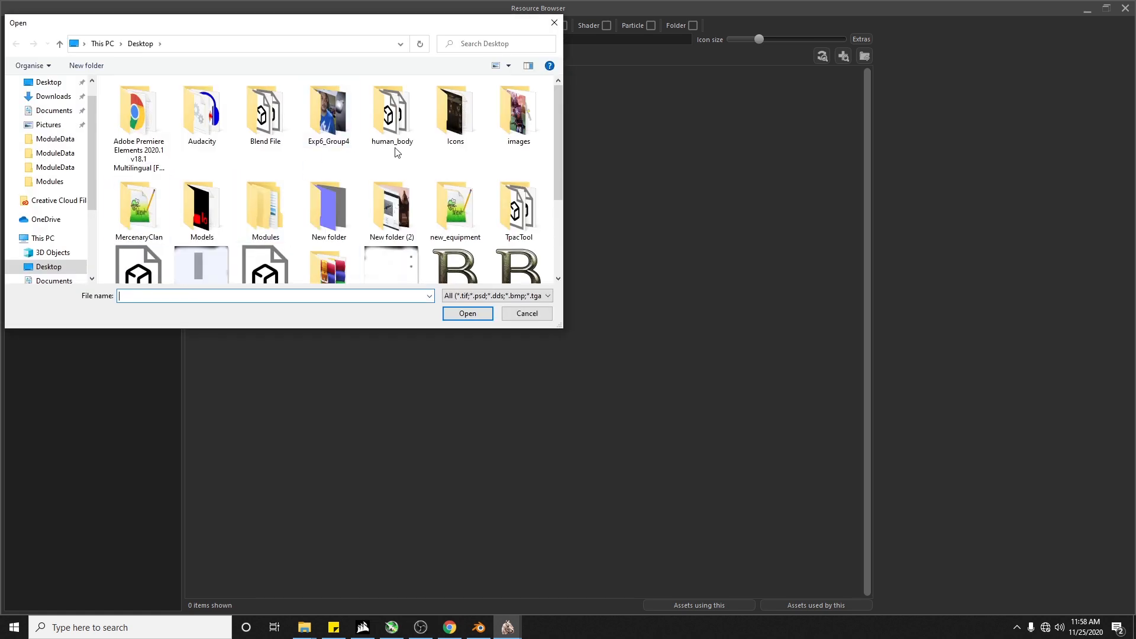
pyautogui.doubleClick(390, 130)
# Step: Import box_armor.fbx and monkey.fbx together, keeping the default FBX import settings for both files
pyautogui.scroll(-1, 320, 194)
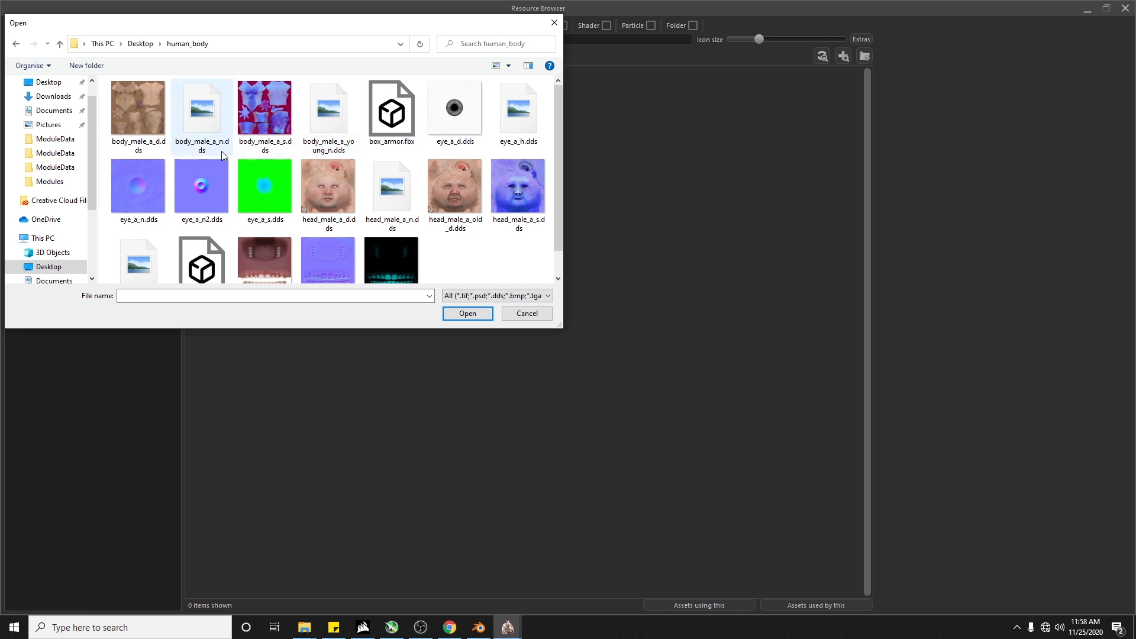
pyautogui.scroll(-1, 258, 193)
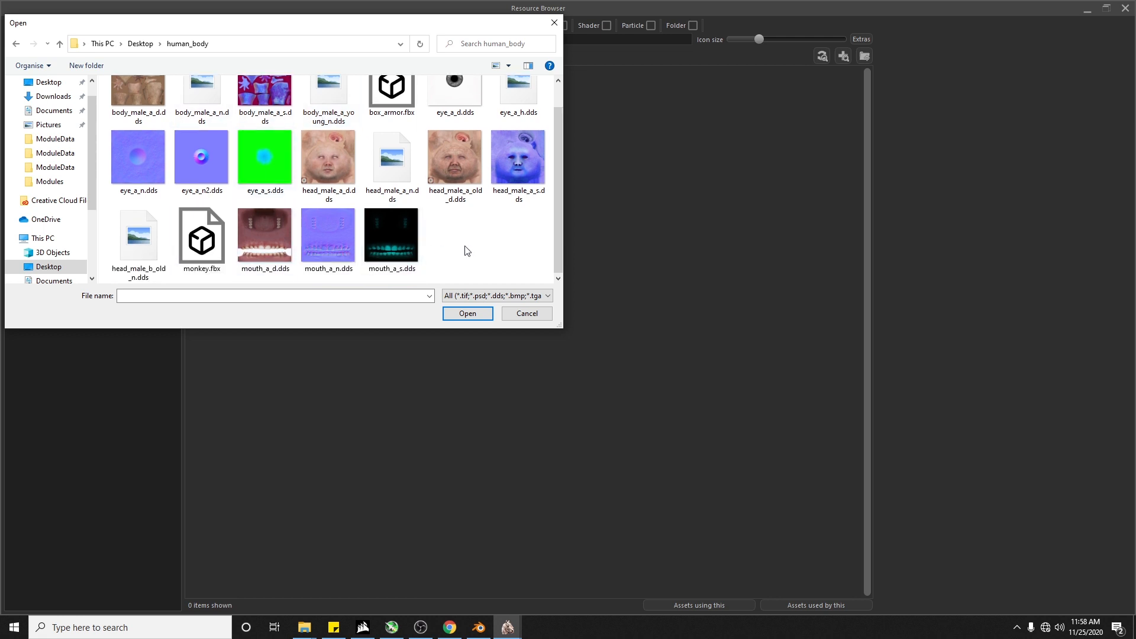
pyautogui.press('b')
pyautogui.press('b')
pyautogui.press('b')
pyautogui.press('b')
pyautogui.press('b')
pyautogui.press('b')
pyautogui.click(393, 138)
pyautogui.scroll(-1, 349, 186)
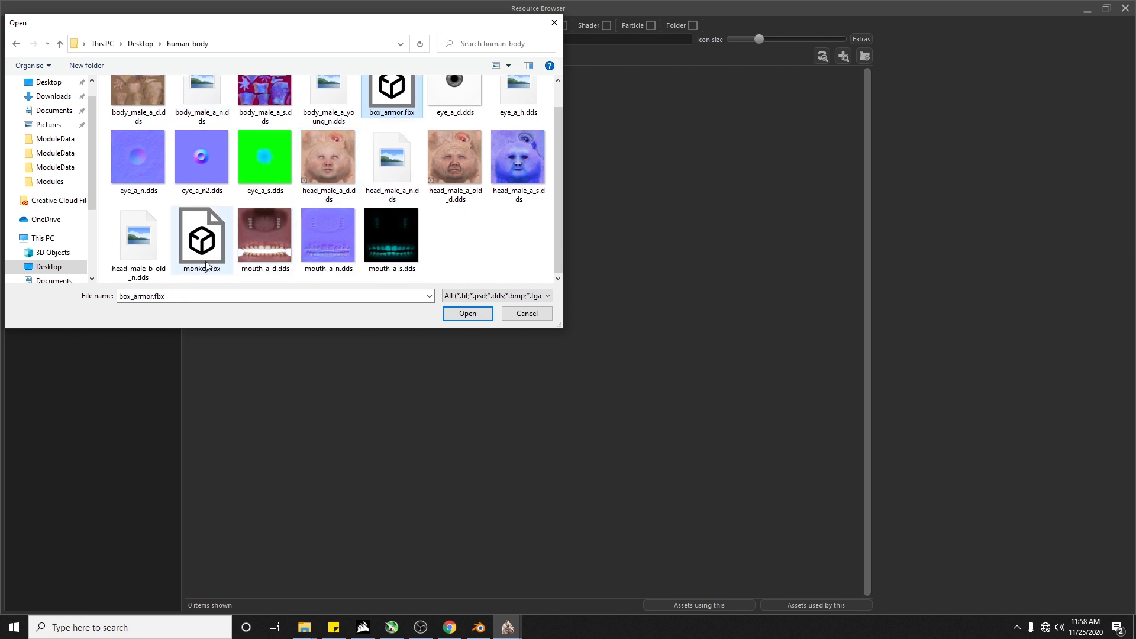
pyautogui.keyDown('ctrl'); pyautogui.click(219, 259); pyautogui.keyUp('ctrl')
pyautogui.click(459, 314)
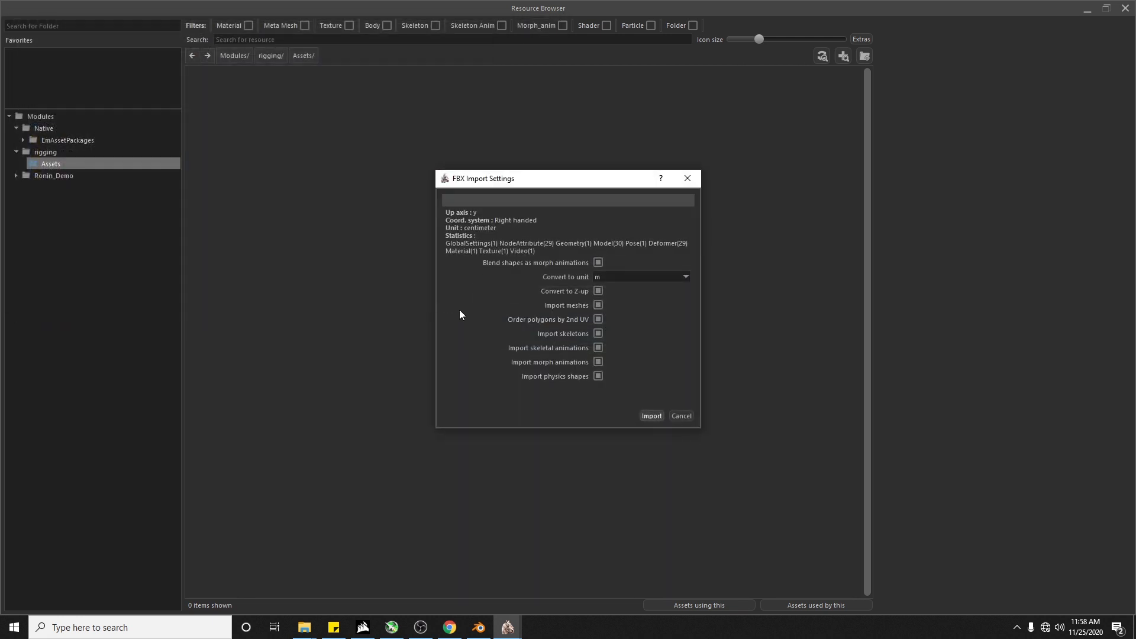
pyautogui.click(652, 416)
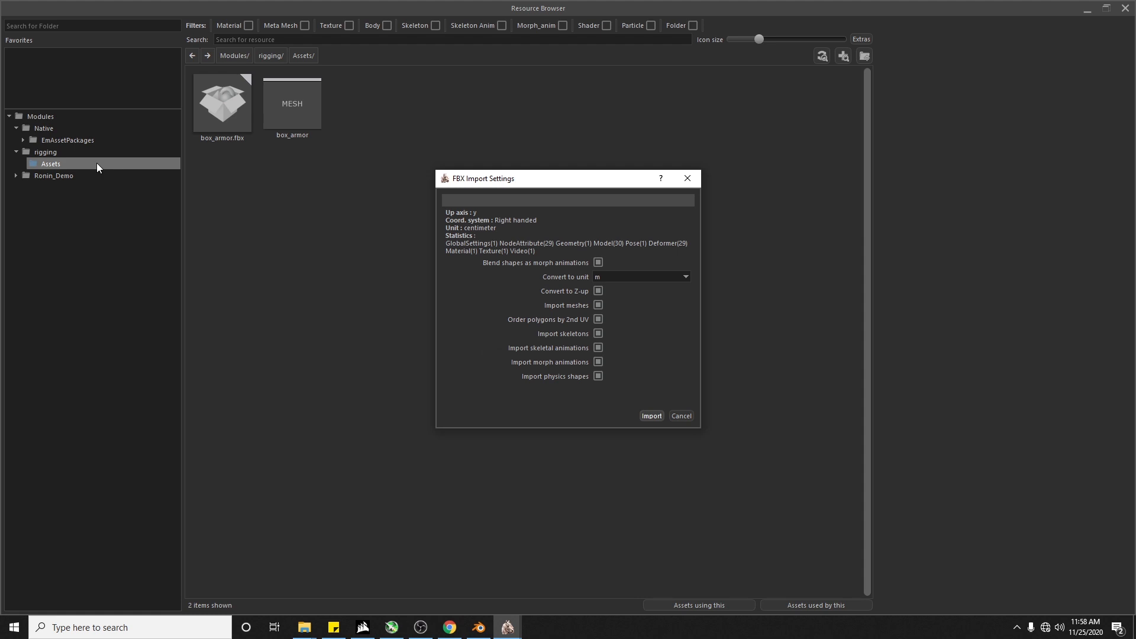
pyautogui.click(640, 414)
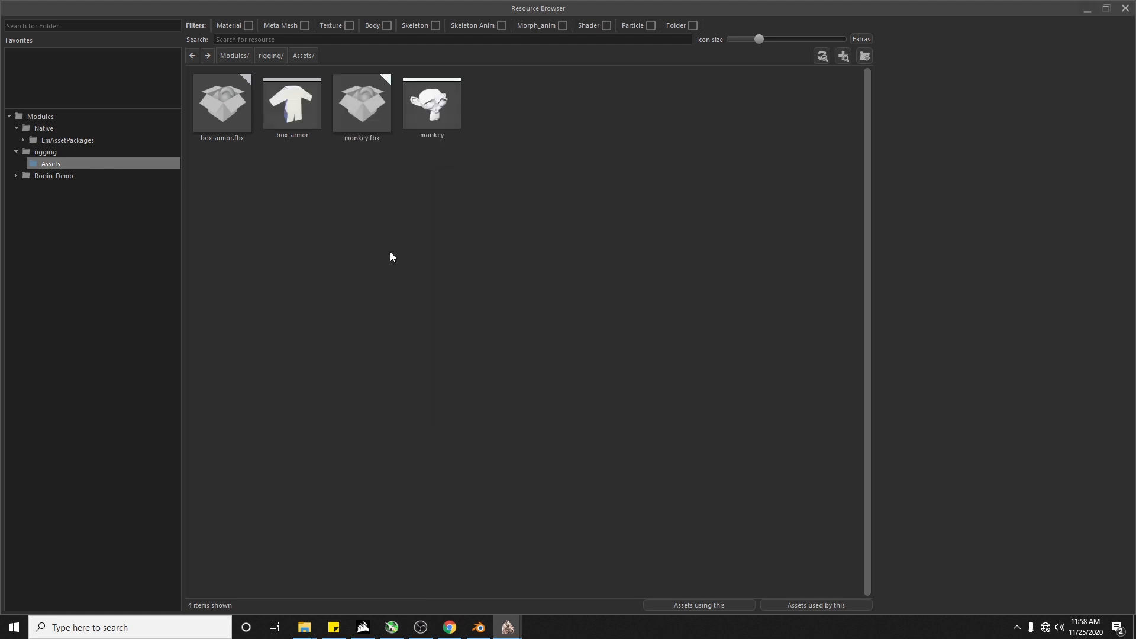
pyautogui.rightClick(495, 222)
pyautogui.click(530, 287)
pyautogui.scroll(-2, 411, 244)
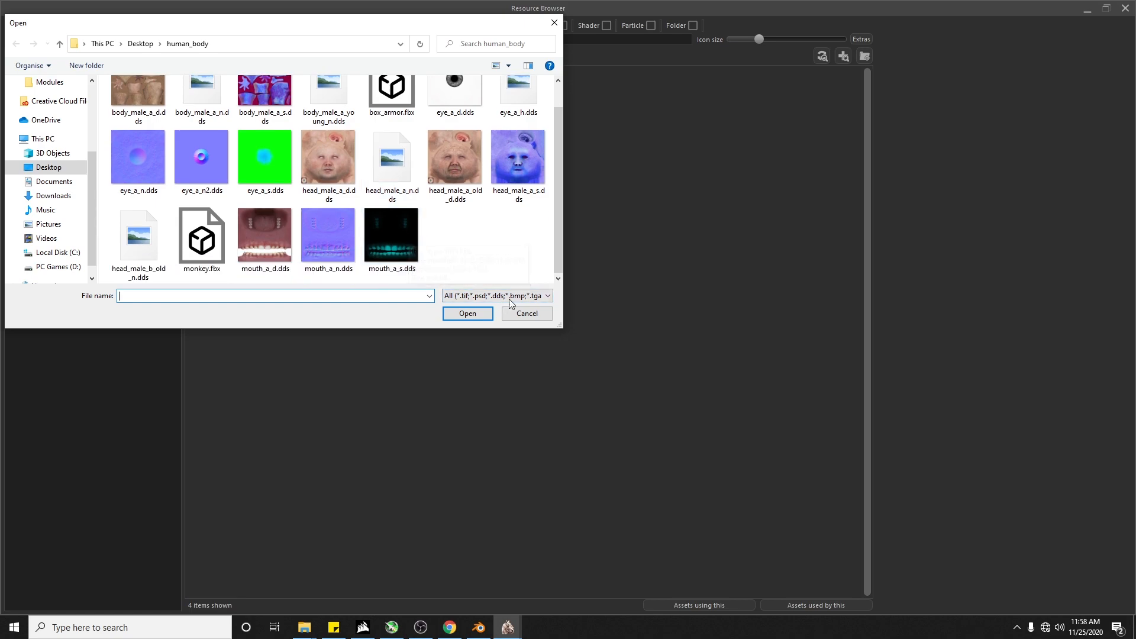
pyautogui.click(516, 312)
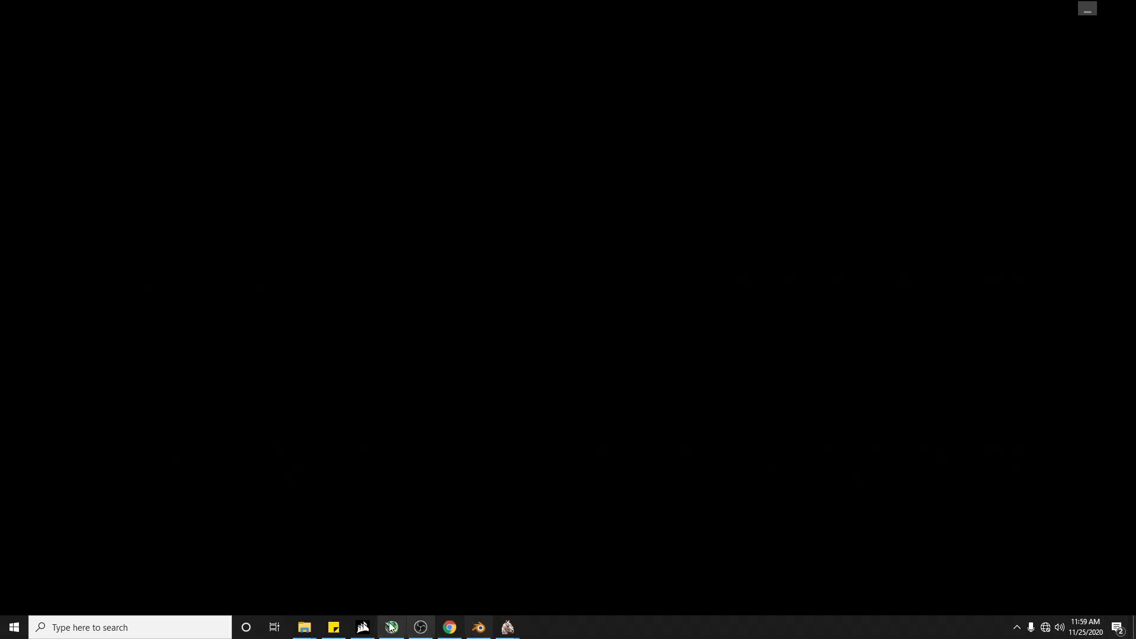
# Step: Switch to File Explorer, select monkey_texture.png and box_armor_texture.png on the Desktop, and shrink the window
pyautogui.click(479, 627)
pyautogui.click(304, 628)
pyautogui.click(323, 577)
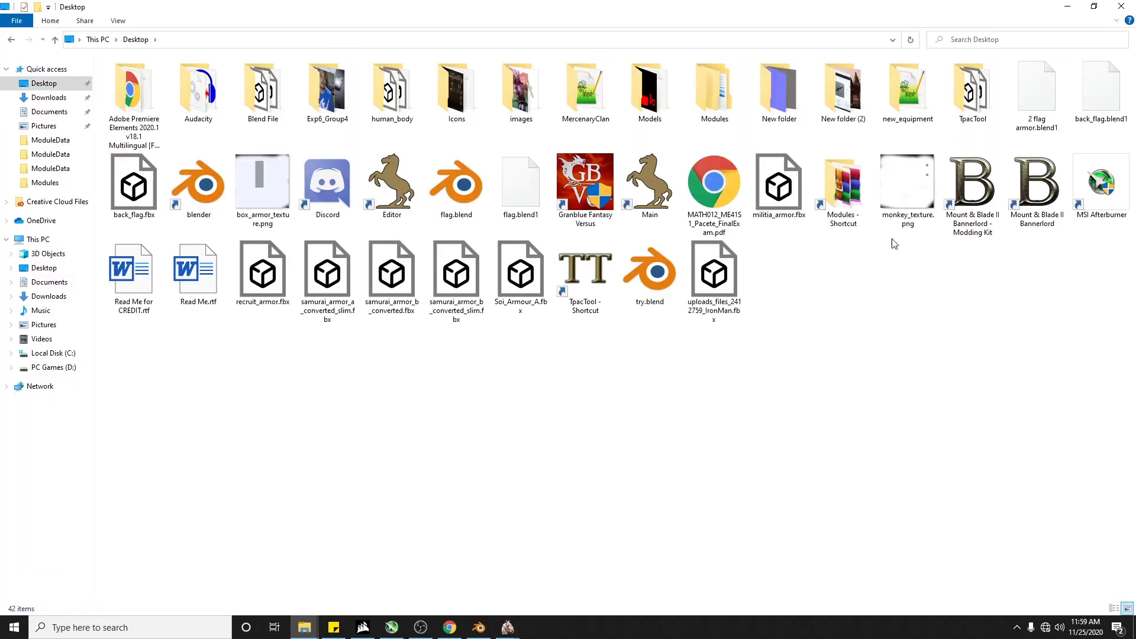
pyautogui.click(899, 220)
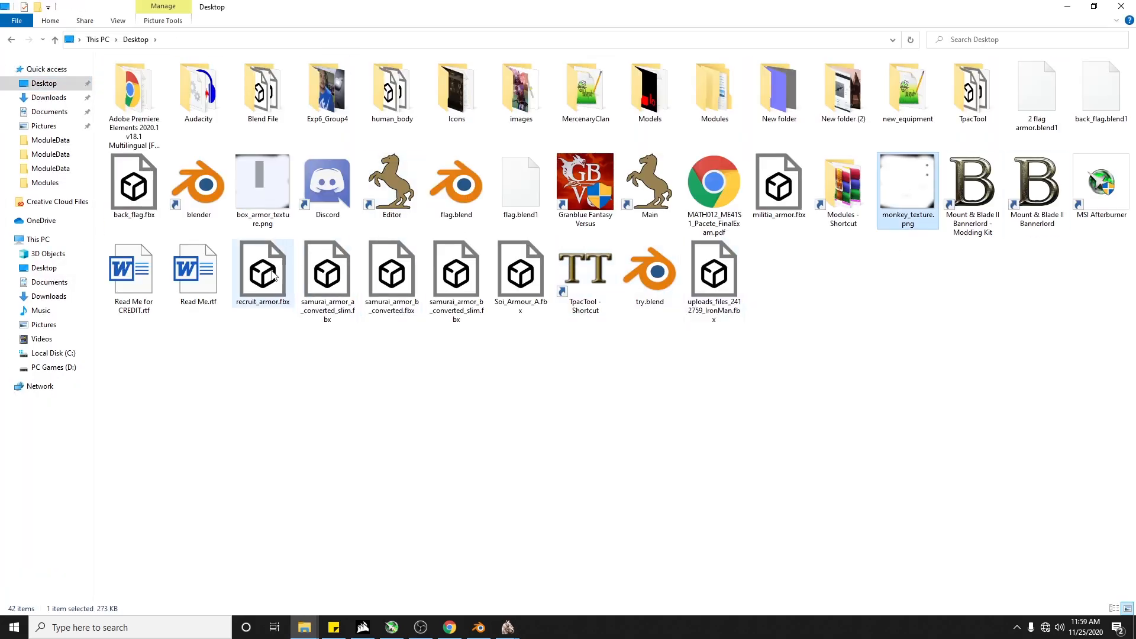
pyautogui.keyDown('ctrl'); pyautogui.click(260, 198); pyautogui.keyUp('ctrl')
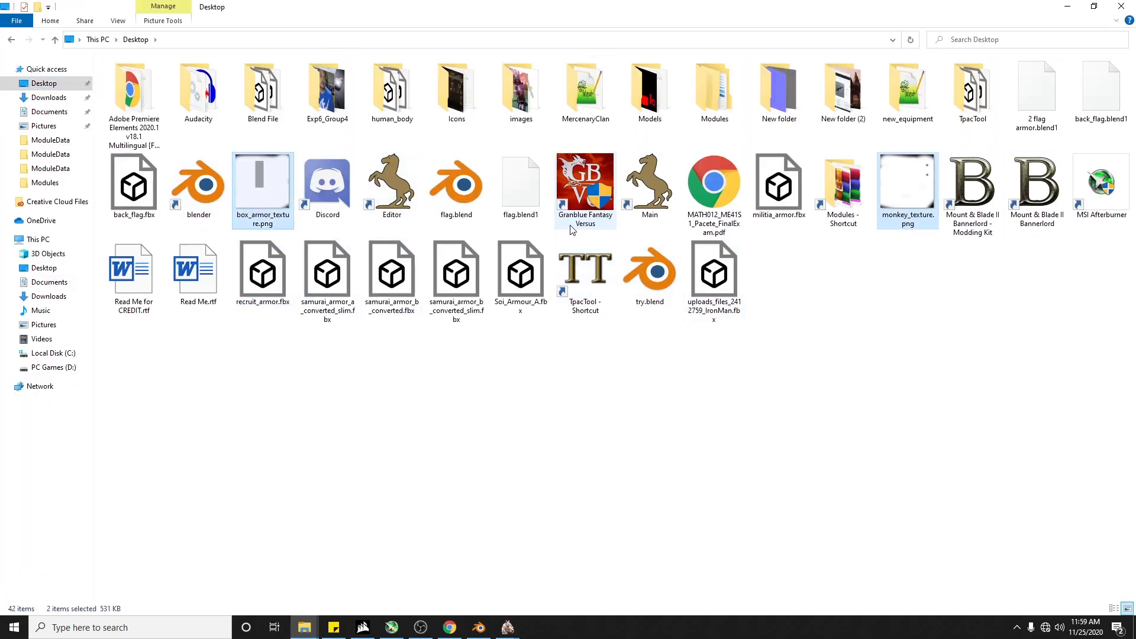
pyautogui.click(1094, 5)
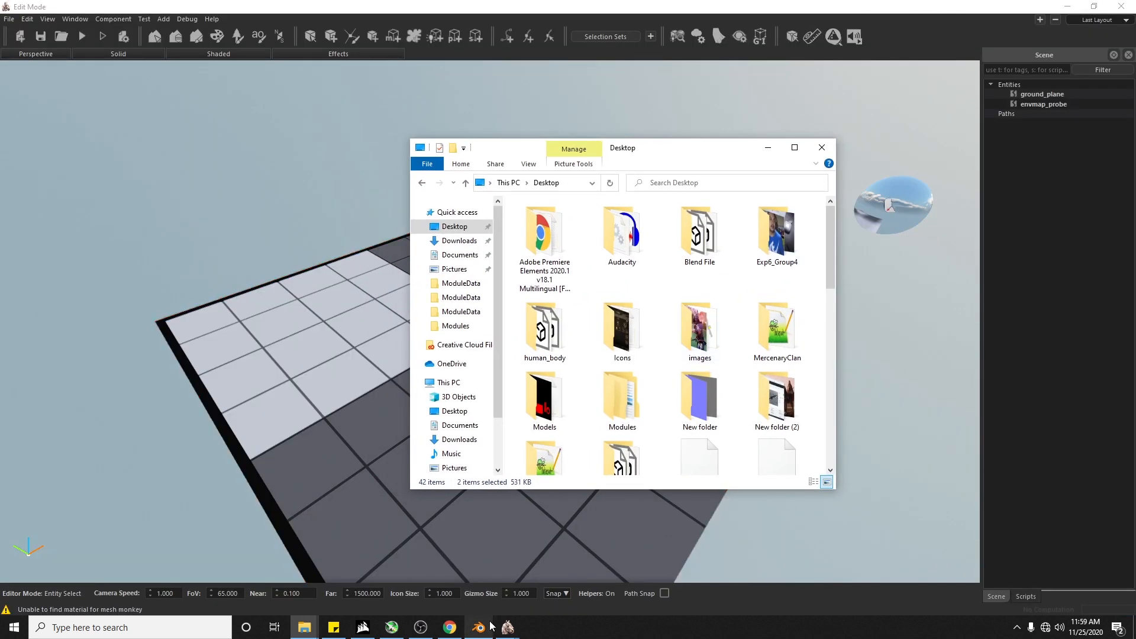
# Step: Return to the Resource Browser and try to transfer the selected texture files from File Explorer into the rigging Assets folder
pyautogui.click(508, 627)
pyautogui.click(529, 591)
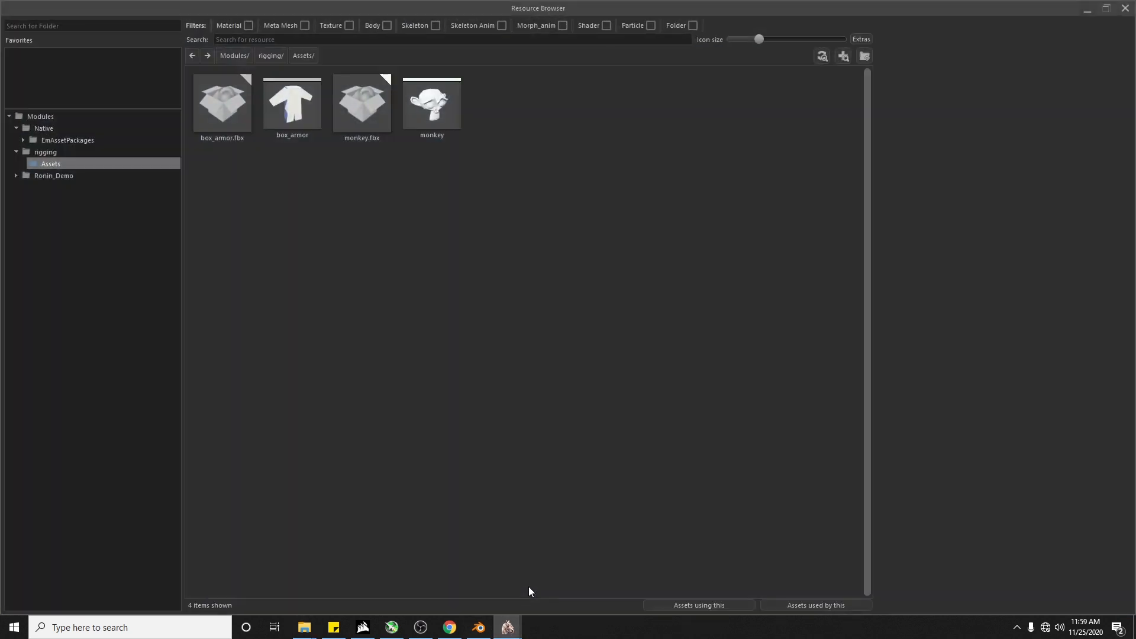
pyautogui.click(312, 630)
pyautogui.click(308, 630)
pyautogui.click(309, 629)
pyautogui.click(368, 588)
pyautogui.scroll(-5, 710, 417)
pyautogui.scroll(3, 742, 403)
pyautogui.moveTo(721, 238); pyautogui.dragTo(322, 340)
# Step: Import box_armor_texture.png and monkey_texture.png from the Desktop as new assets in the rigging Assets folder
pyautogui.rightClick(351, 308)
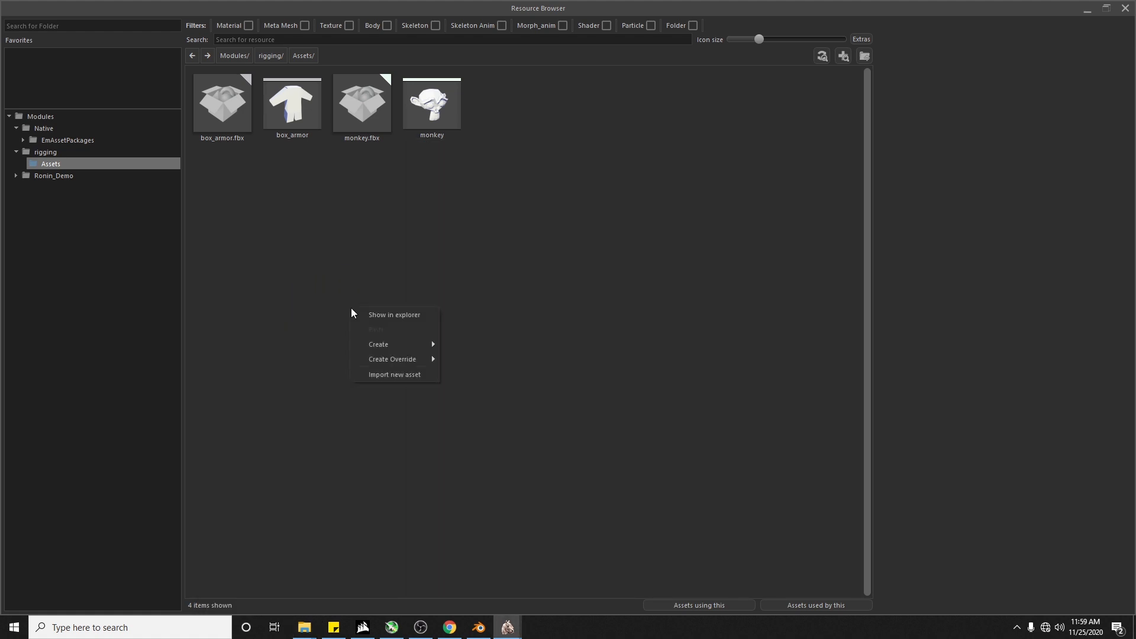
pyautogui.click(393, 369)
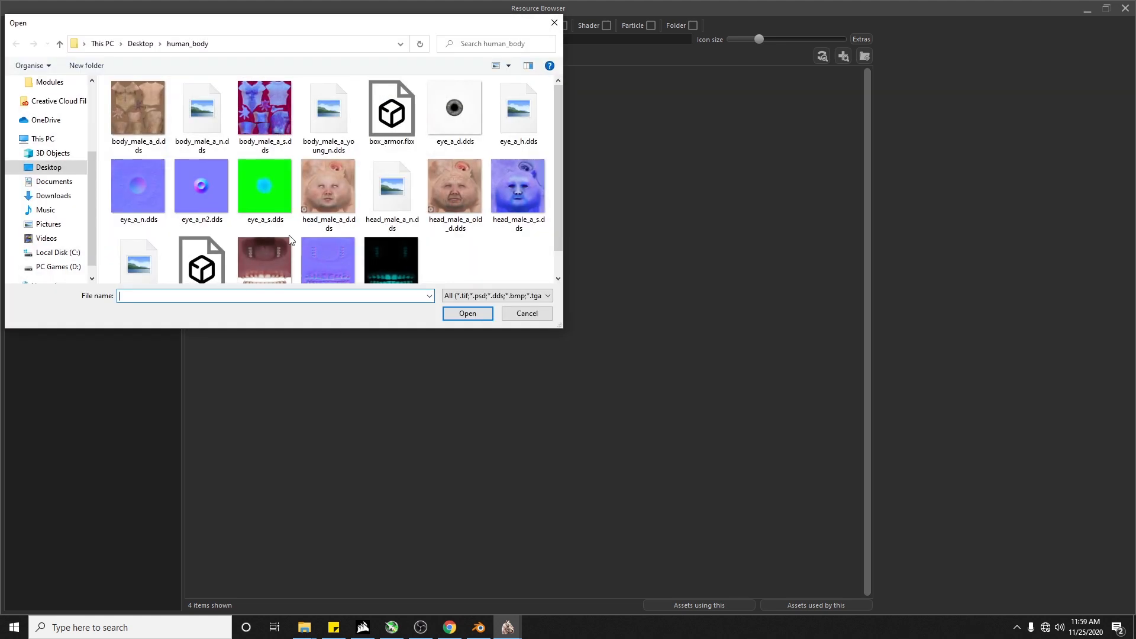
pyautogui.click(48, 168)
pyautogui.scroll(-10, 242, 233)
pyautogui.doubleClick(393, 148)
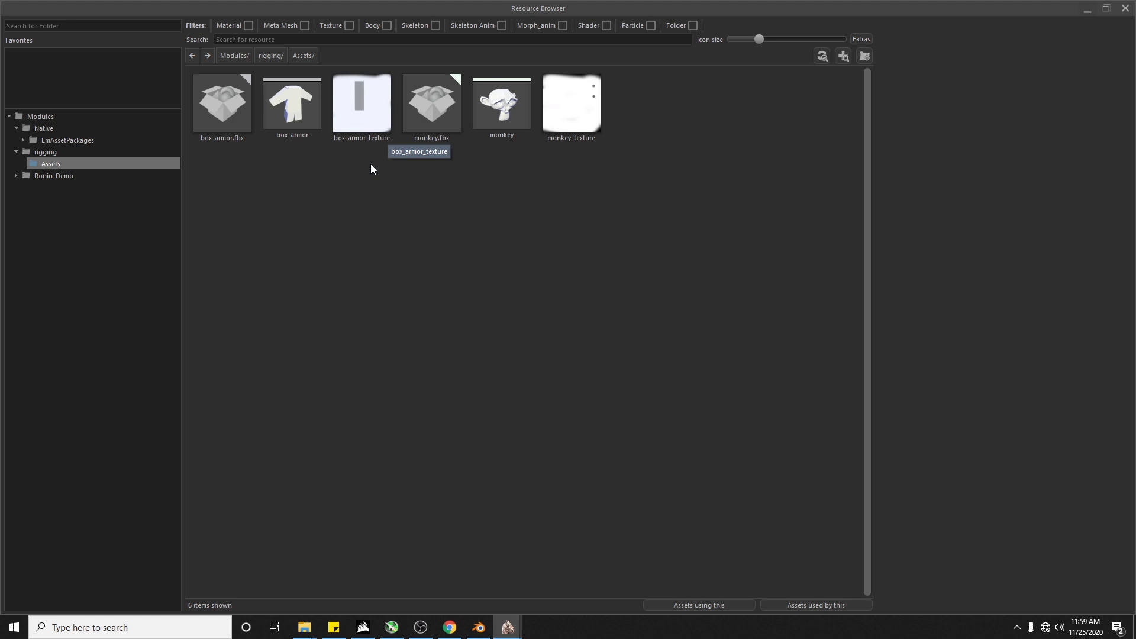
# Step: Create an override material in the rigging Assets folder using khuzait_helmet as the base material
pyautogui.rightClick(438, 232)
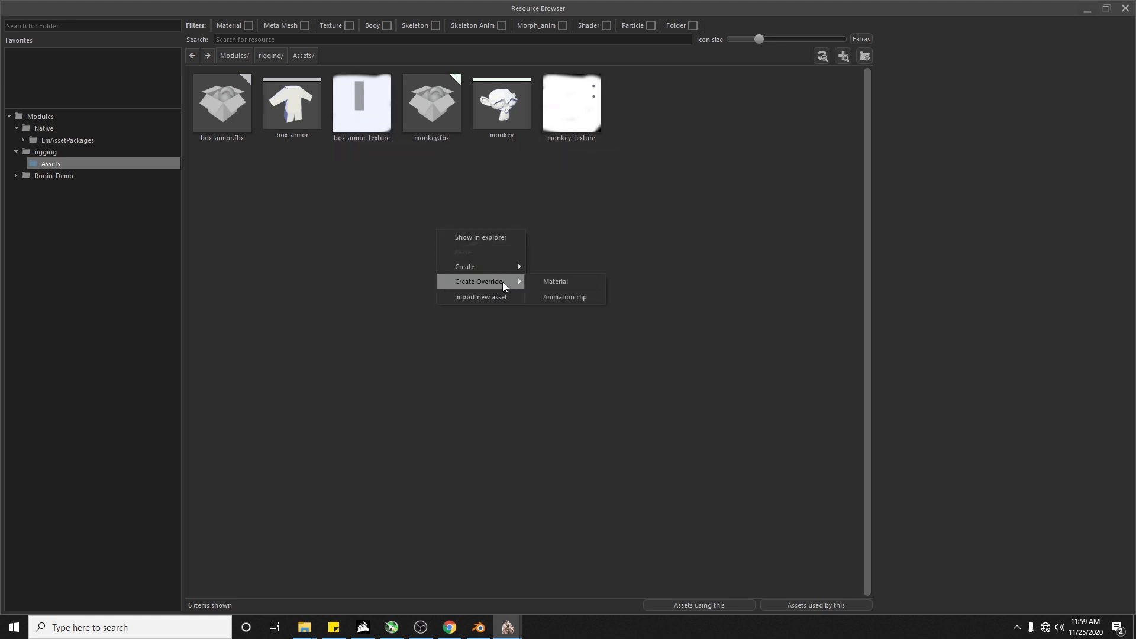
pyautogui.moveTo(485, 268)
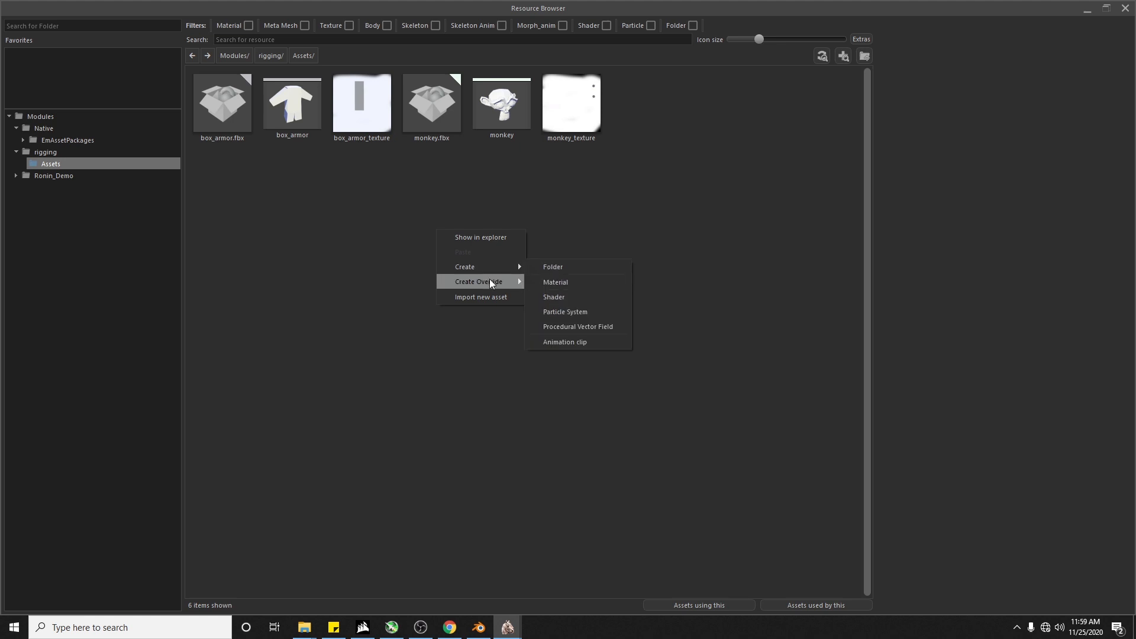
pyautogui.click(546, 283)
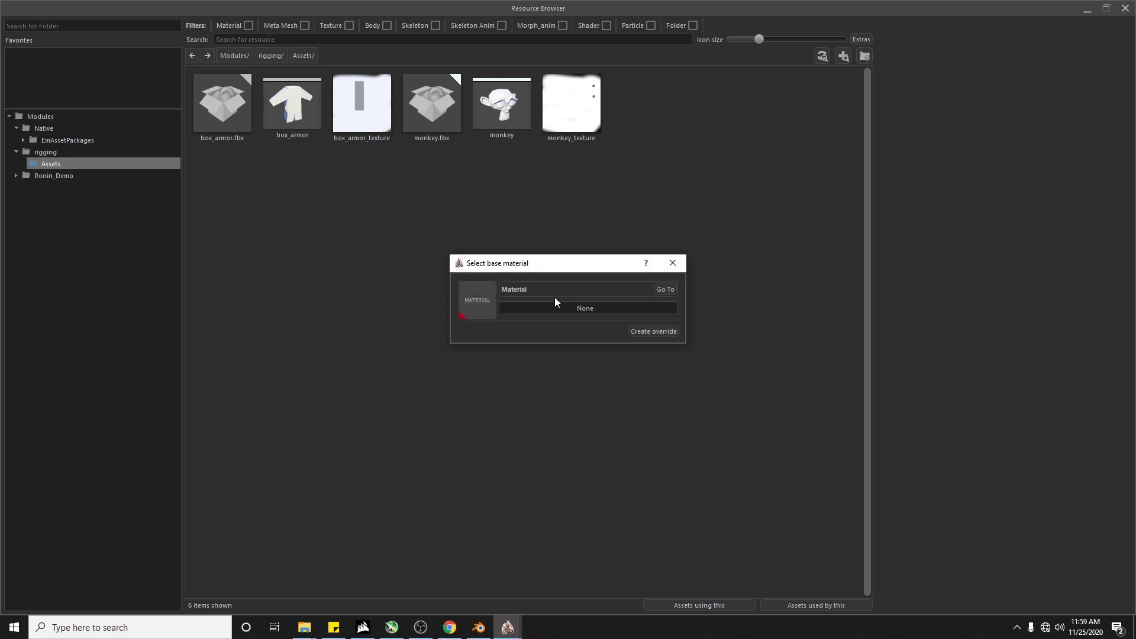
pyautogui.click(555, 304)
pyautogui.write('hell')
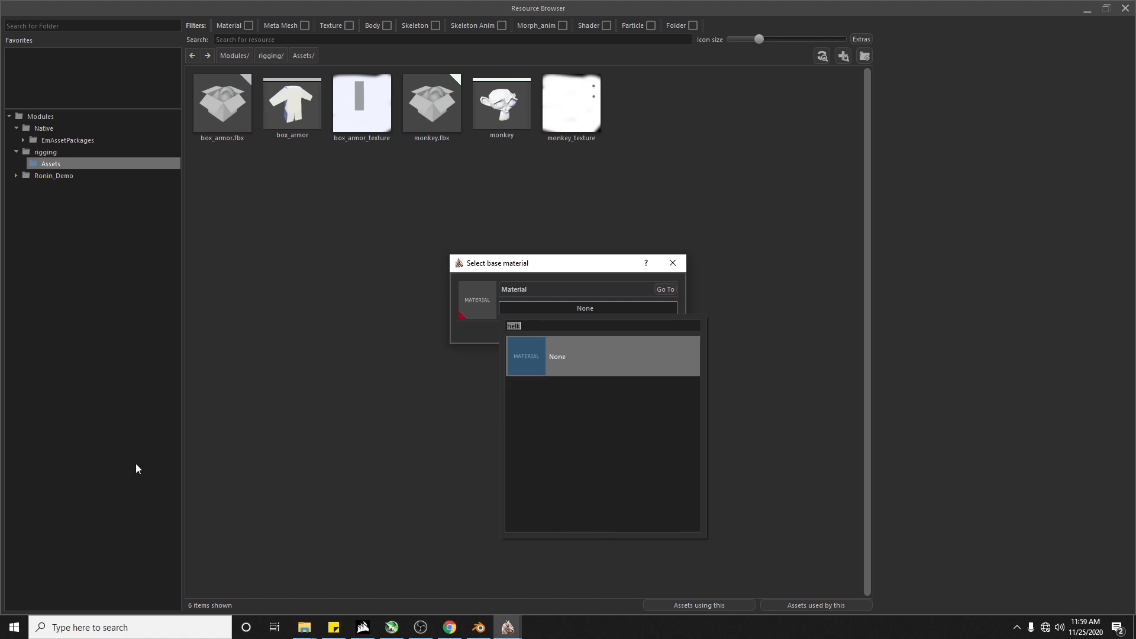
pyautogui.write('khuzait_he')
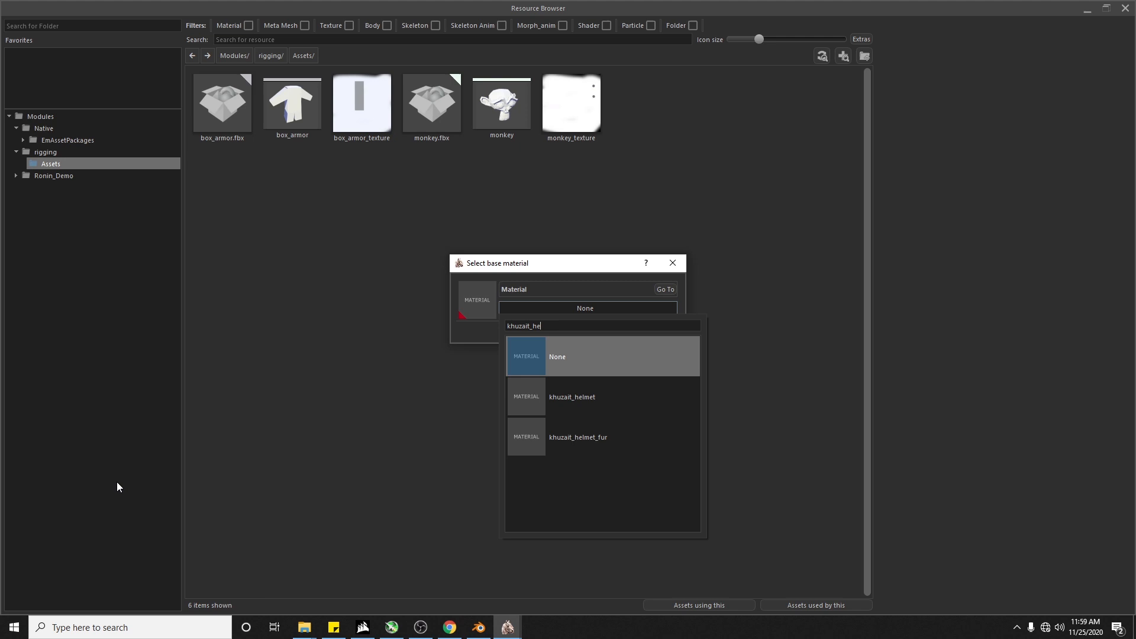
pyautogui.click(694, 386)
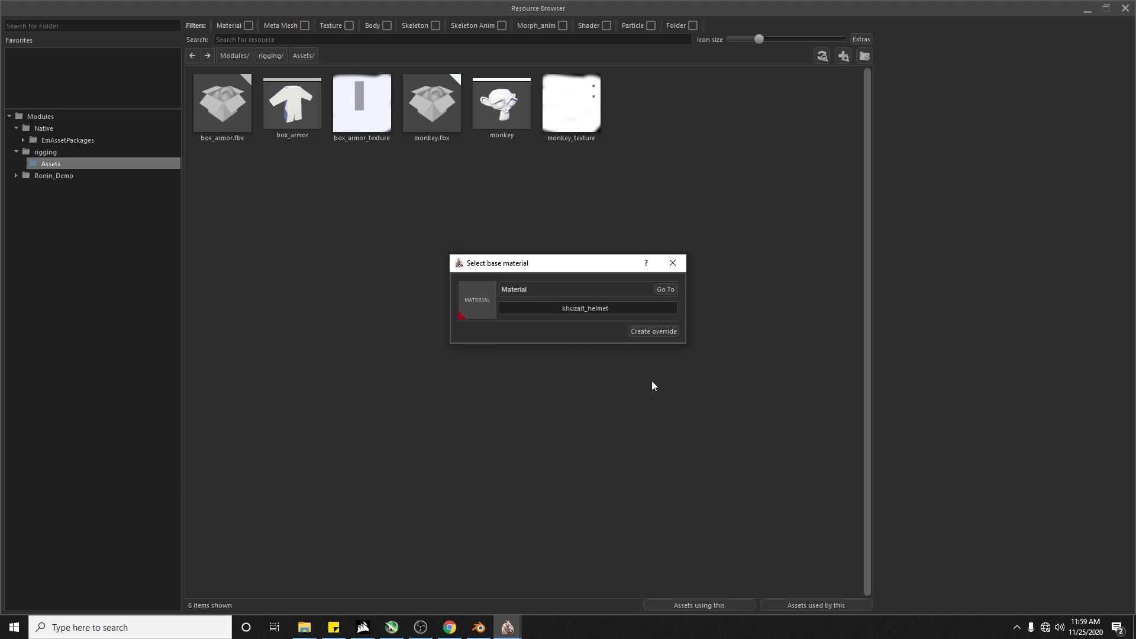
pyautogui.click(658, 335)
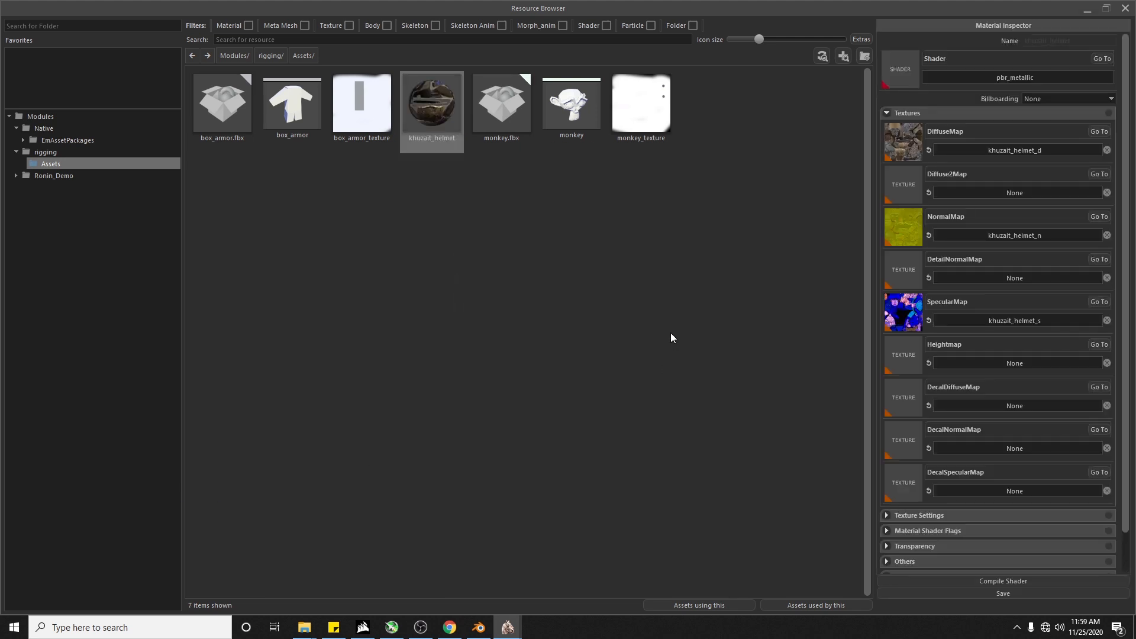
# Step: Rename the new khuzait_helmet override material to monkey_mat
pyautogui.rightClick(418, 127)
pyautogui.click(475, 223)
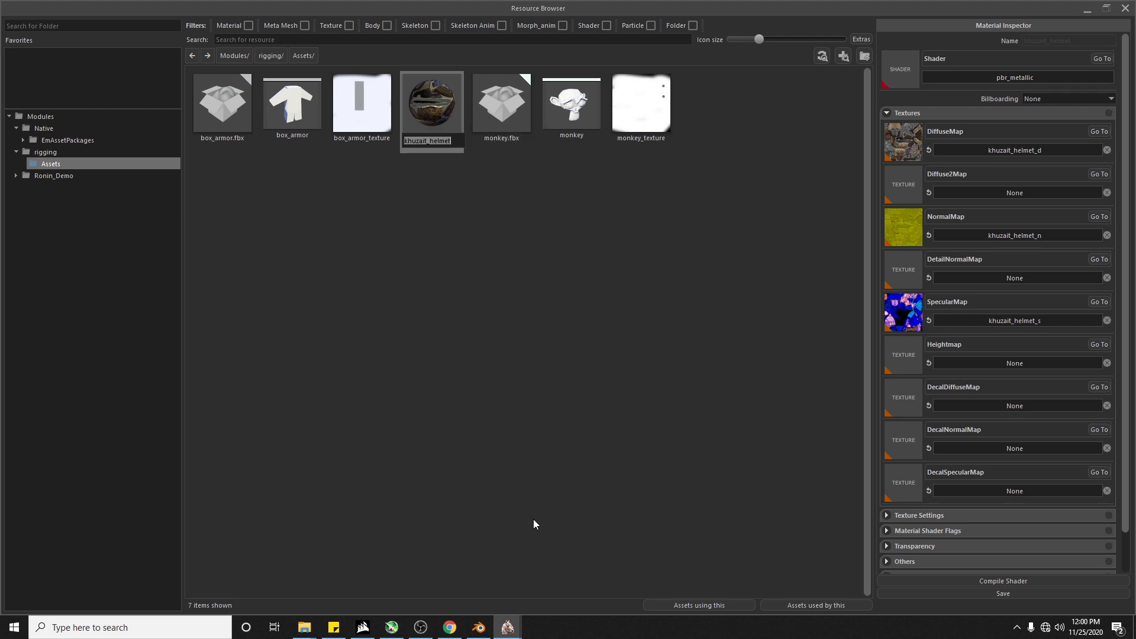
pyautogui.write('monkey_mat')
pyautogui.press('Return')
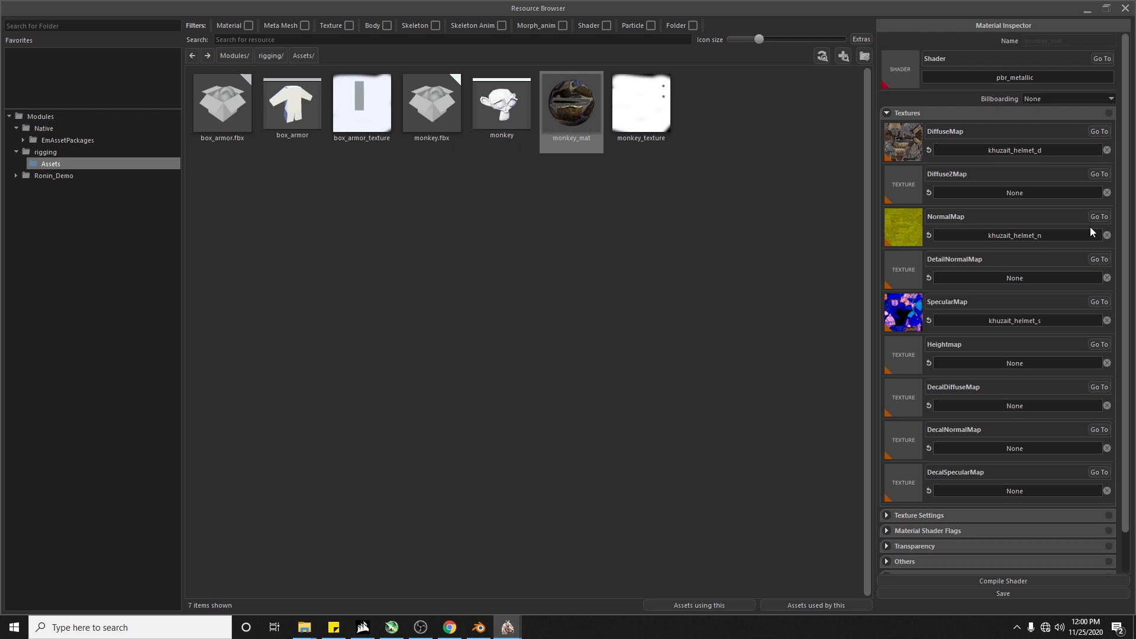
# Step: Clear the NormalMap and SpecularMap textures of monkey_mat and turn off its use_specular shader flag
pyautogui.click(1107, 235)
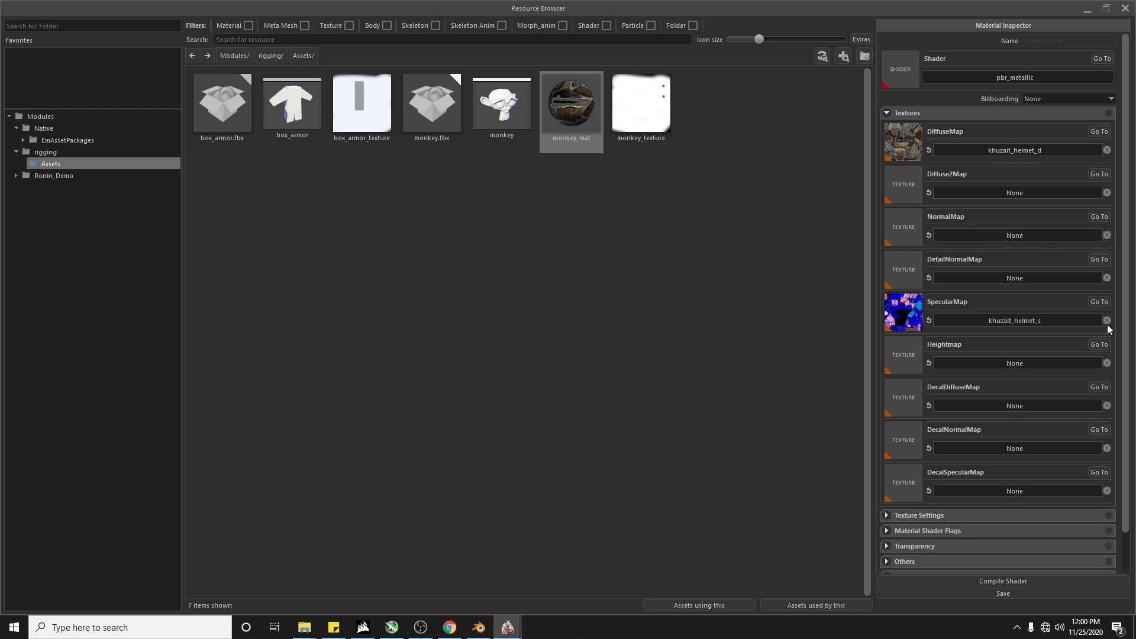
pyautogui.click(1107, 321)
pyautogui.scroll(-2, 1030, 335)
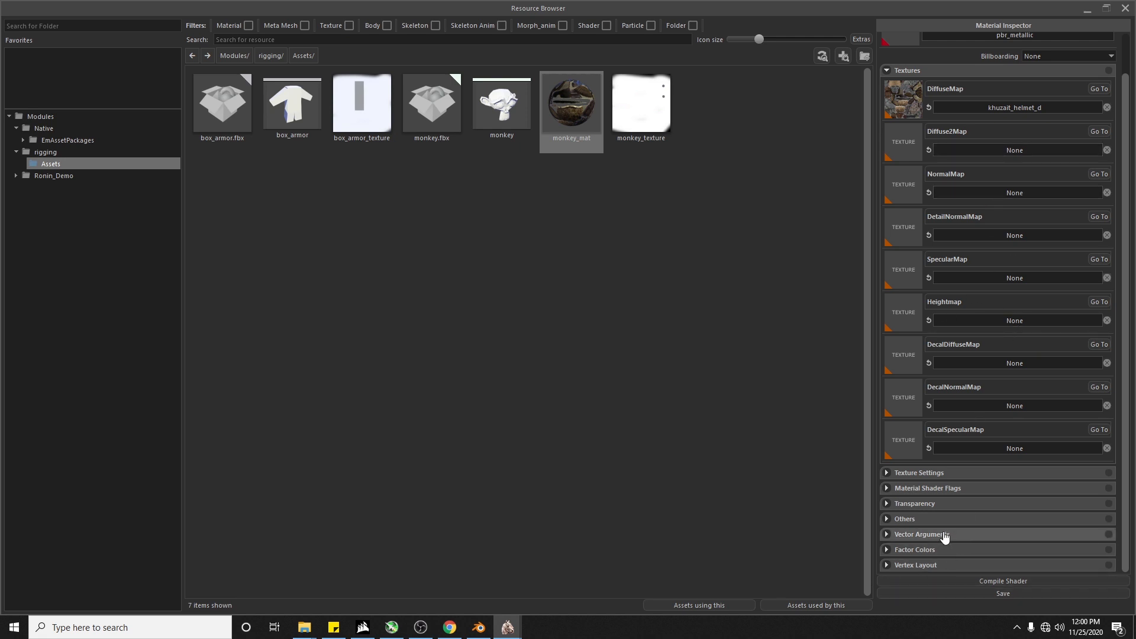
pyautogui.click(949, 490)
pyautogui.scroll(-5, 977, 502)
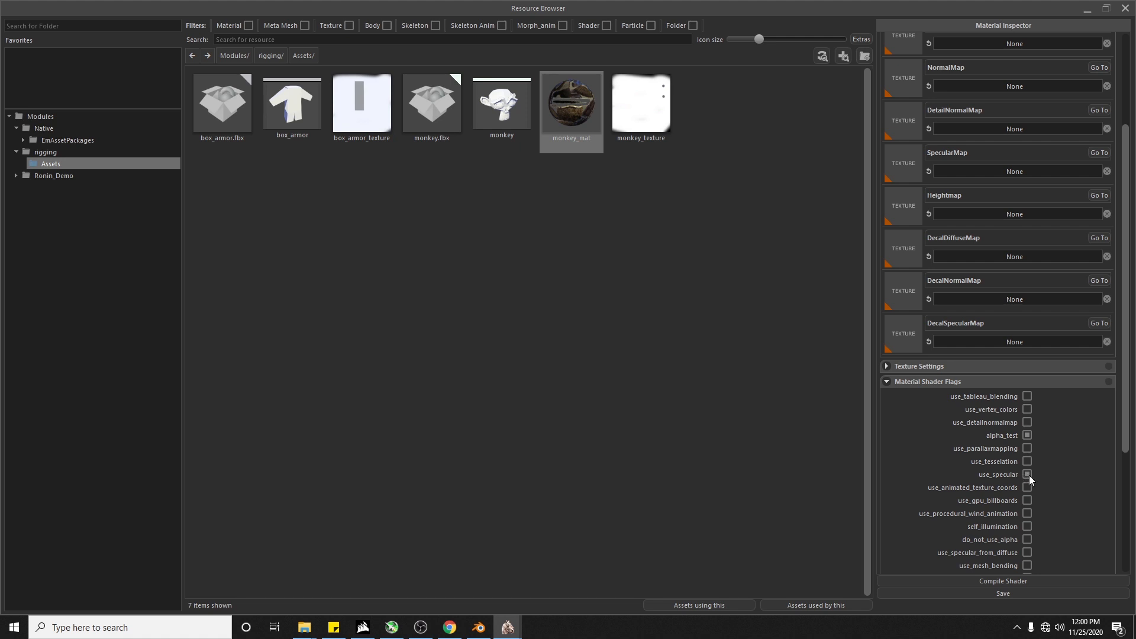
pyautogui.scroll(6, 947, 435)
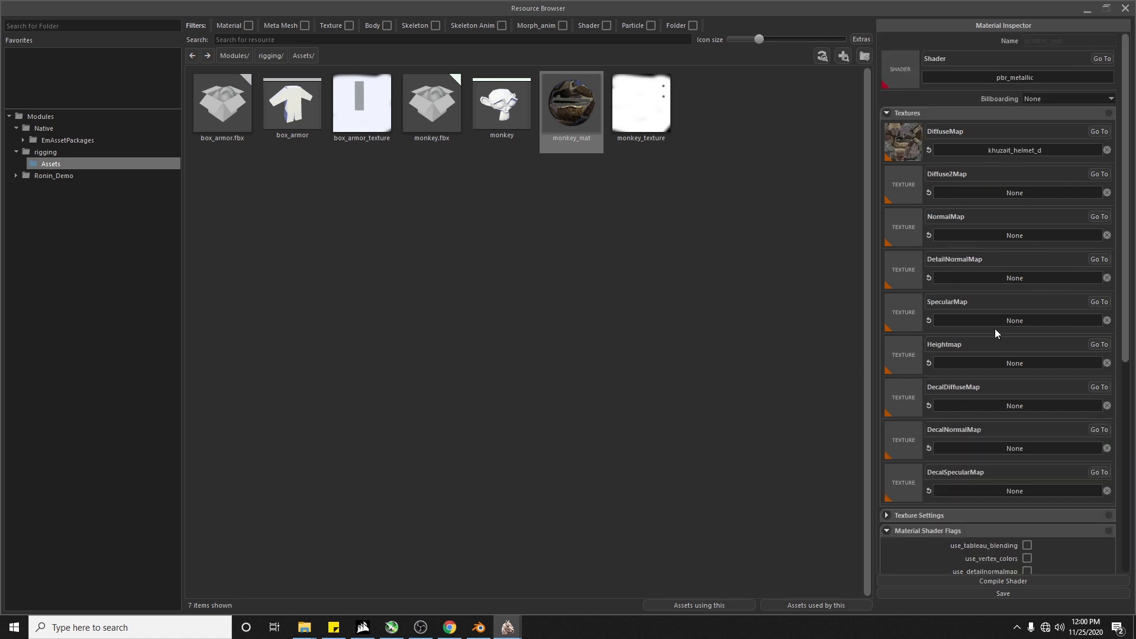
# Step: Set the DiffuseMap of monkey_mat to monkey_texture and save the material
pyautogui.click(1011, 151)
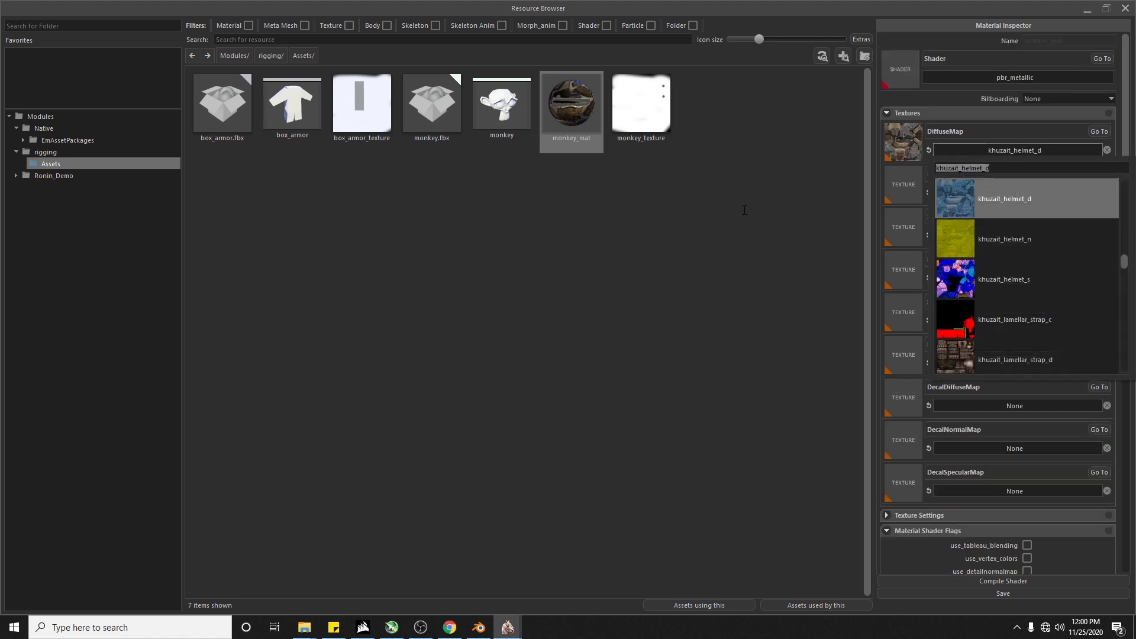
pyautogui.write('monkey')
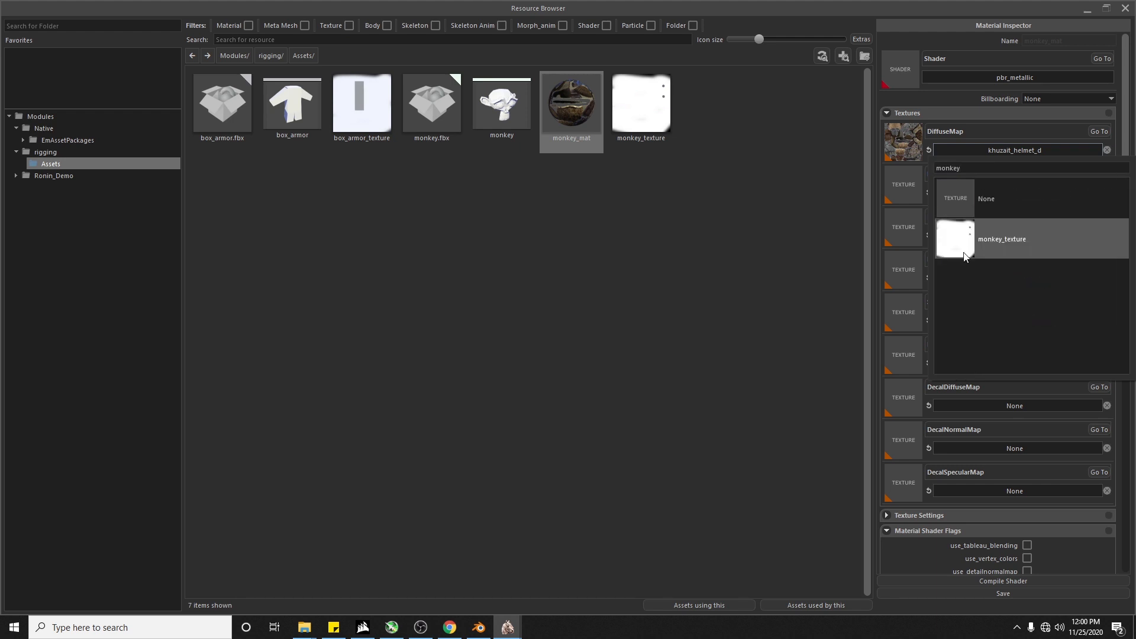
pyautogui.click(943, 253)
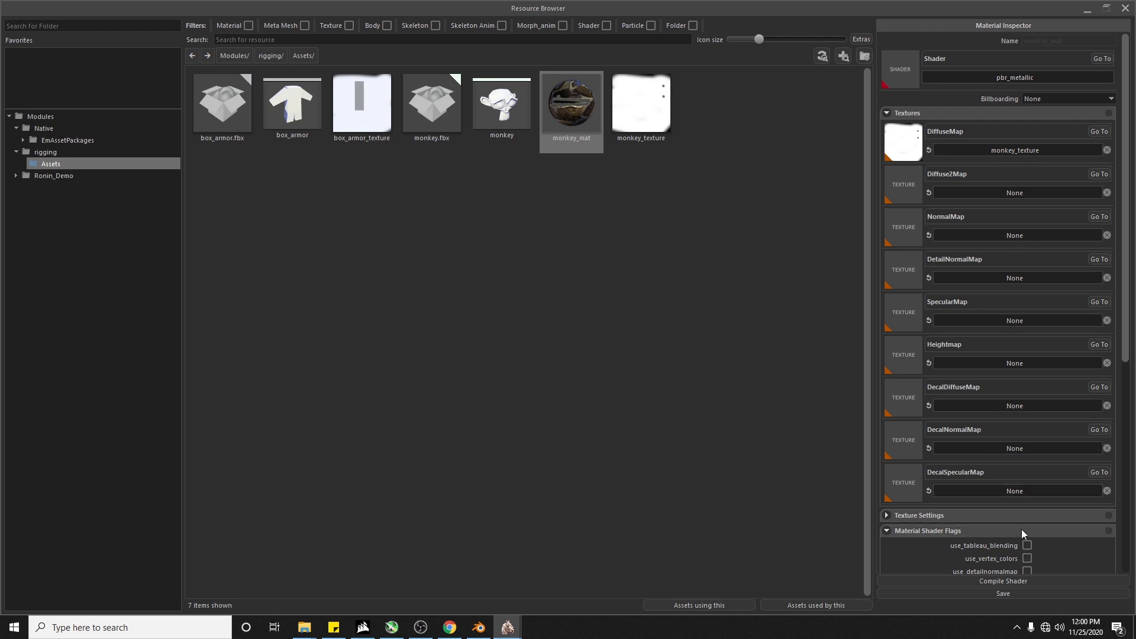
pyautogui.scroll(-5, 1027, 512)
pyautogui.click(1018, 594)
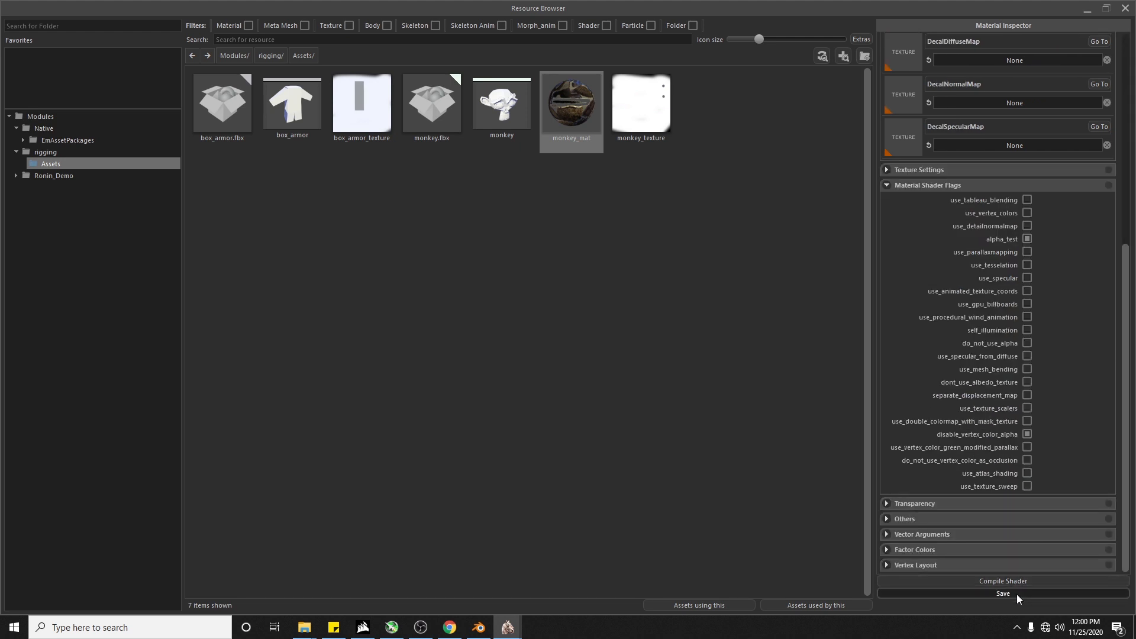
# Step: Assign monkey_mat to the monkey mesh, save it, and preview the mesh in the Meta Mesh Editor
pyautogui.click(503, 113)
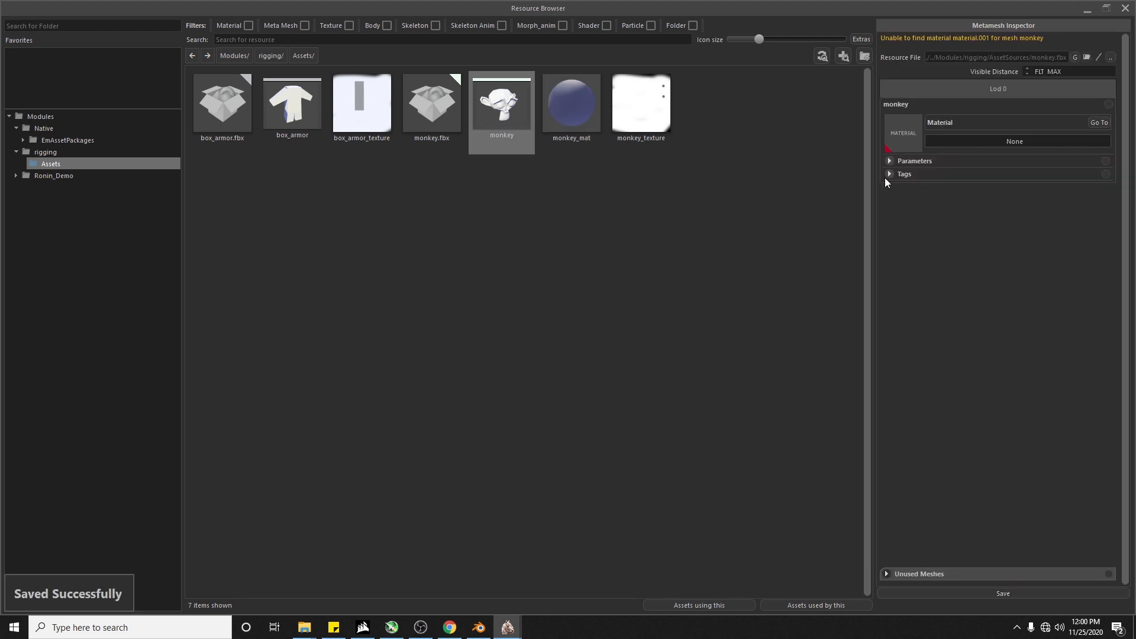
pyautogui.click(996, 142)
pyautogui.write('monkey')
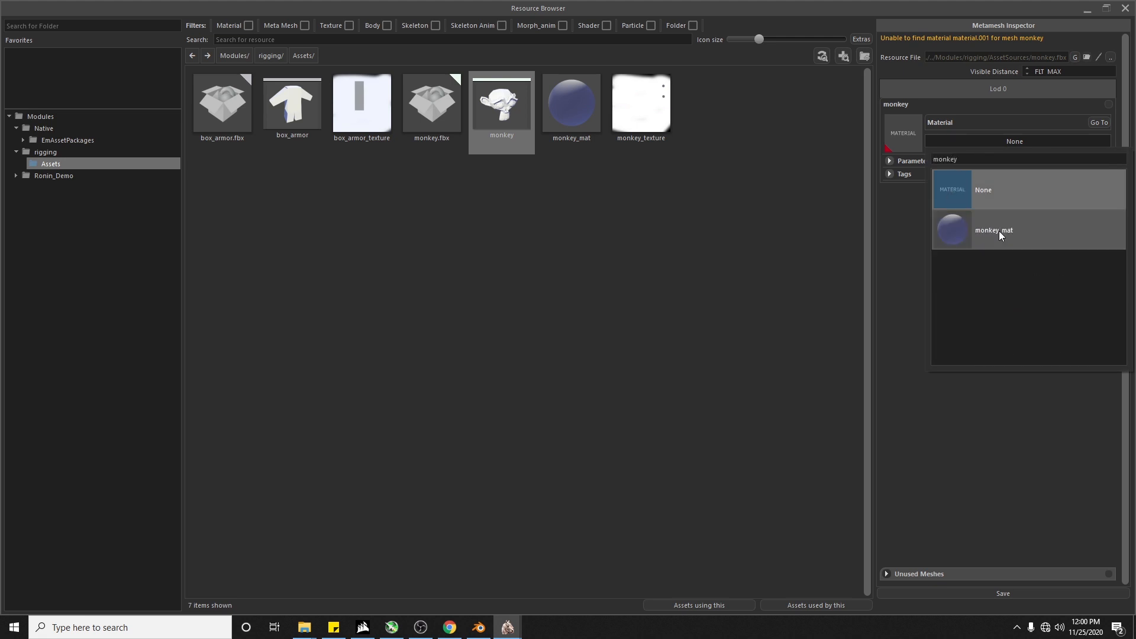
pyautogui.click(999, 231)
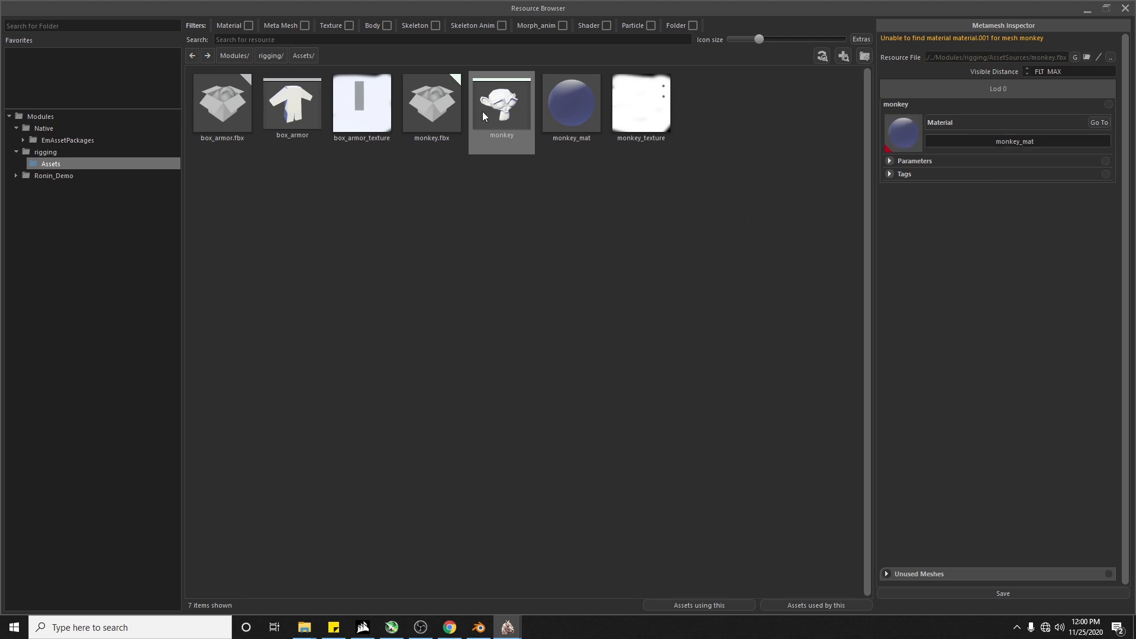
pyautogui.hotkey('ctrl', 's')
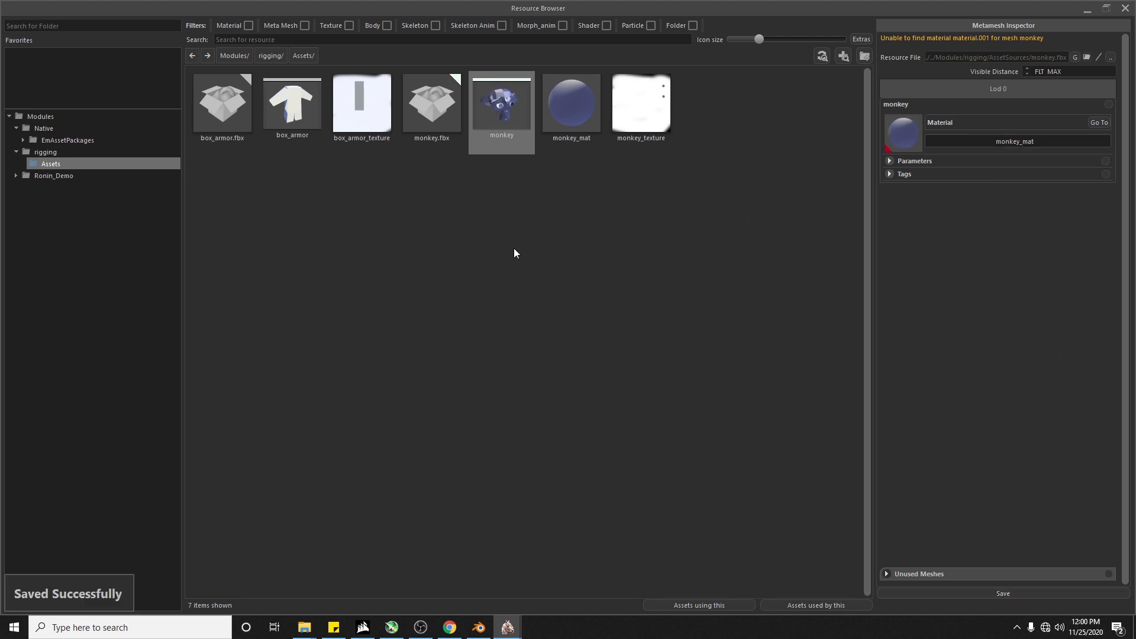
pyautogui.doubleClick(506, 123)
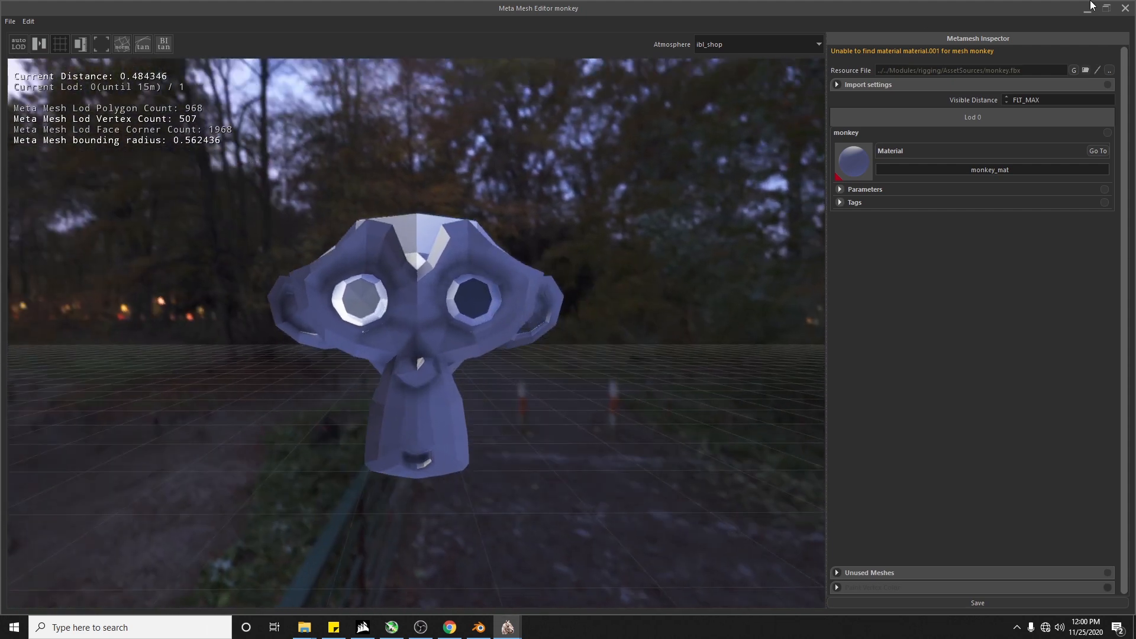
pyautogui.click(1125, 9)
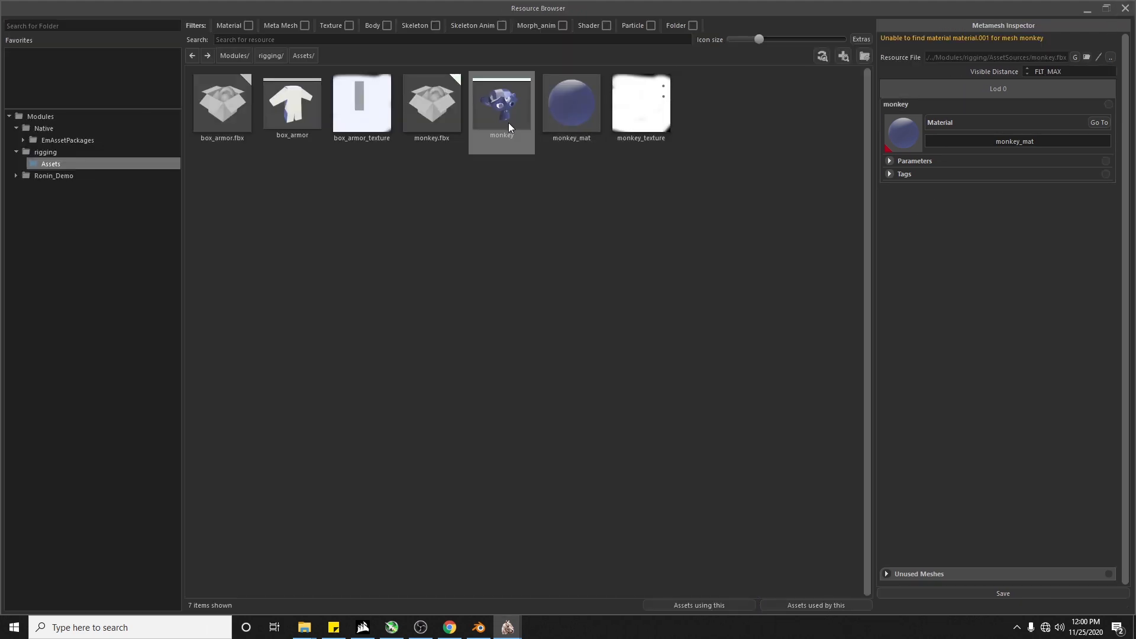
# Step: Change the shader of monkey_mat to pbr_shading and compile it
pyautogui.click(574, 103)
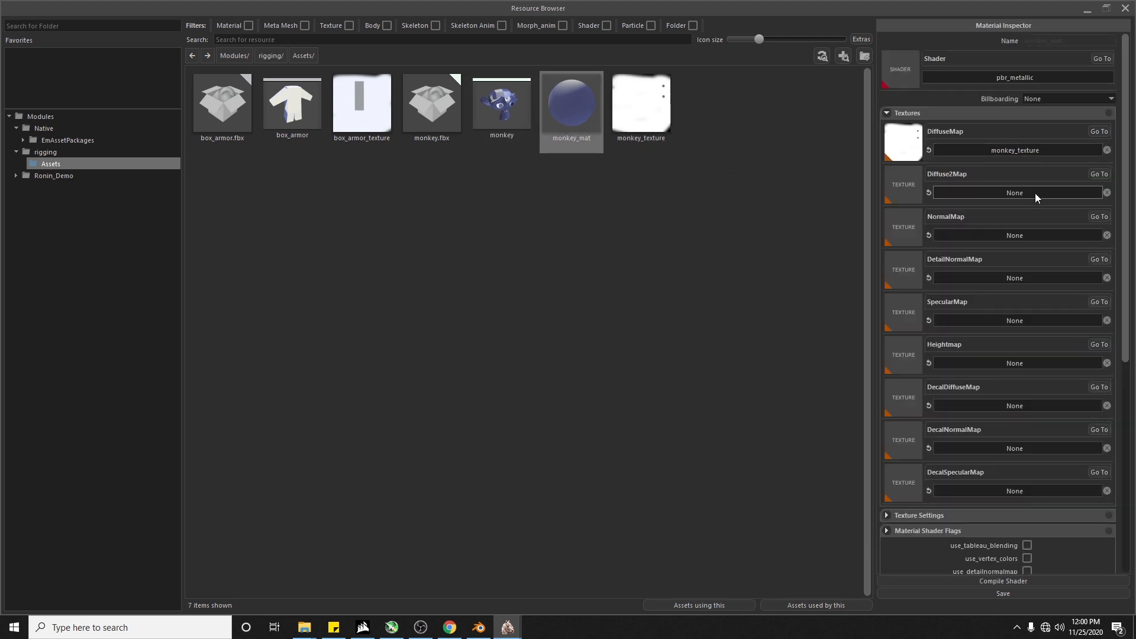
pyautogui.click(1030, 79)
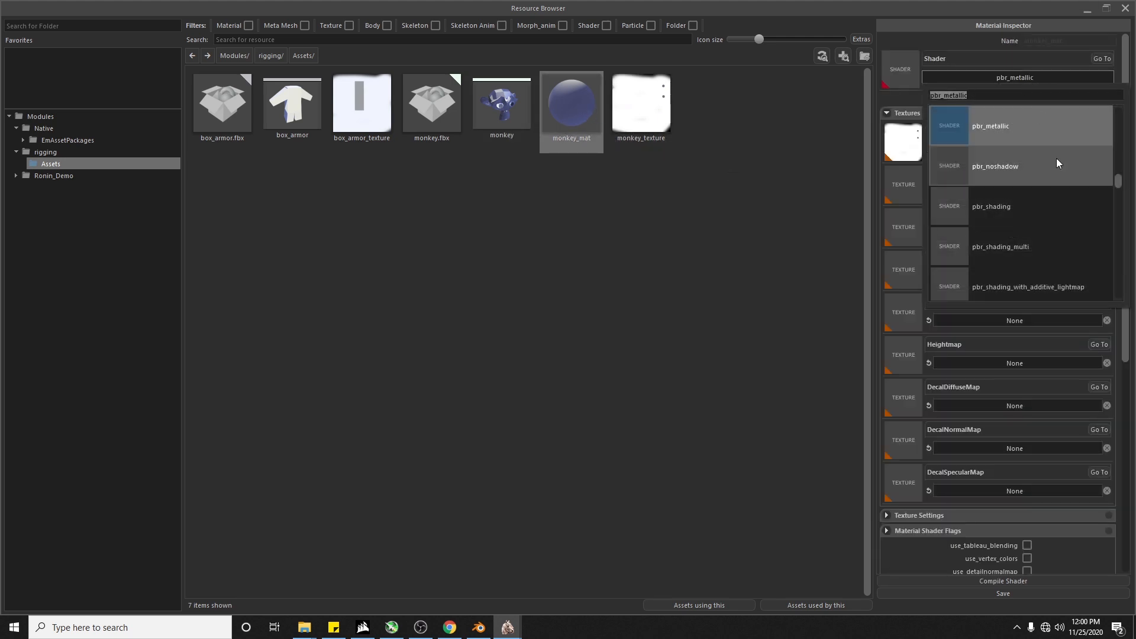
pyautogui.click(1043, 205)
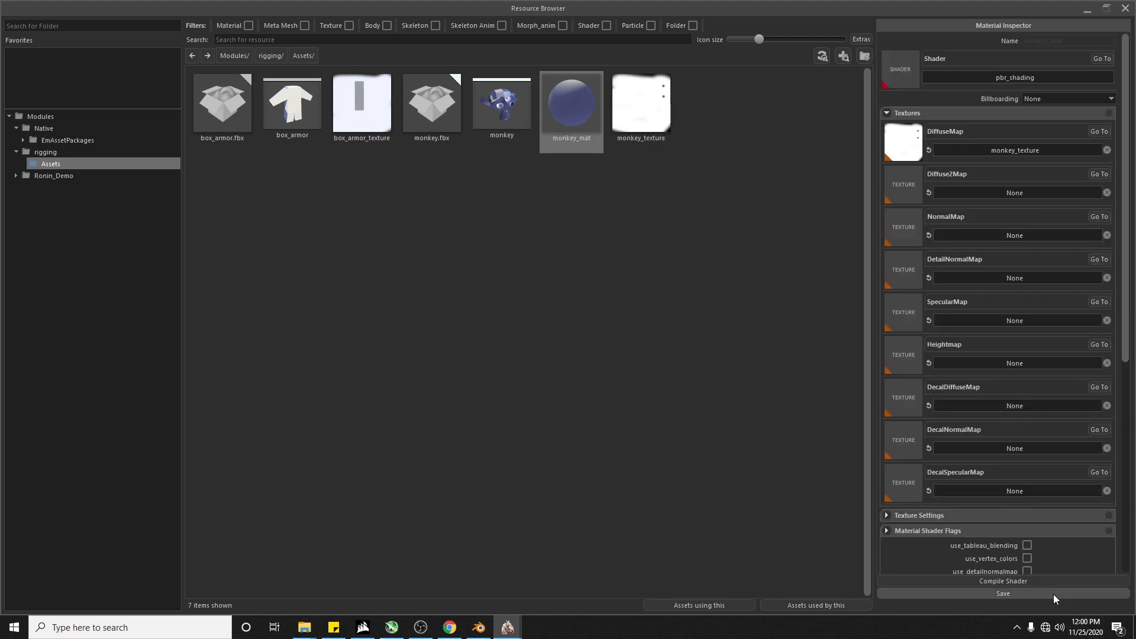
pyautogui.click(996, 581)
# Step: Inspect the monkey mesh from several angles in the Meta Mesh Editor, then return to the Resource Browser
pyautogui.doubleClick(502, 103)
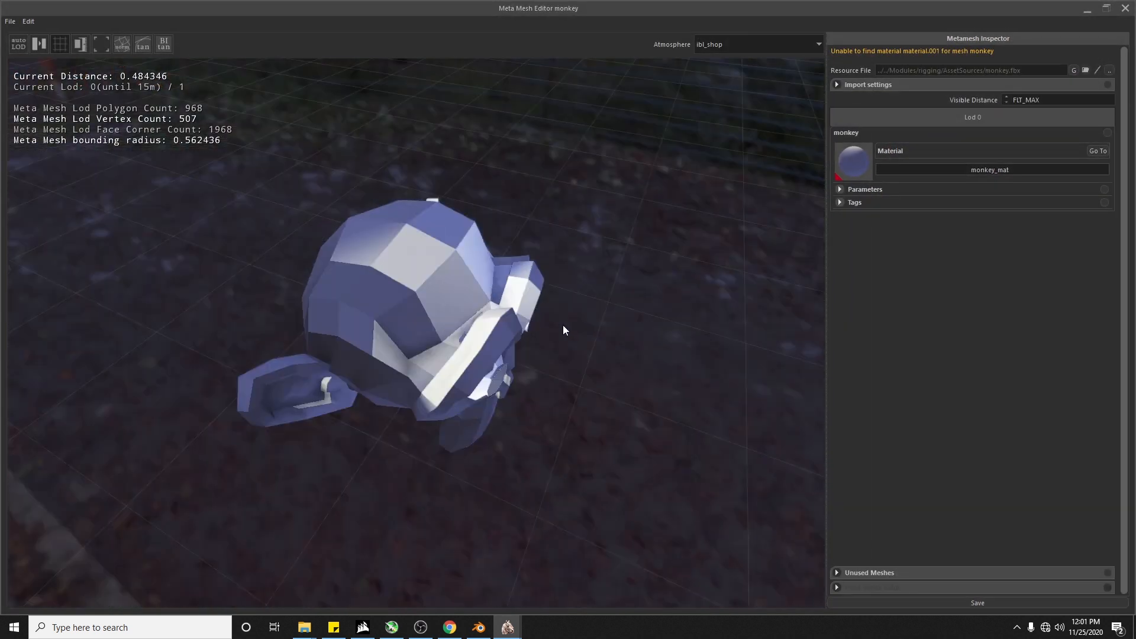
pyautogui.moveTo(521, 322); pyautogui.dragTo(504, 322, button='middle')
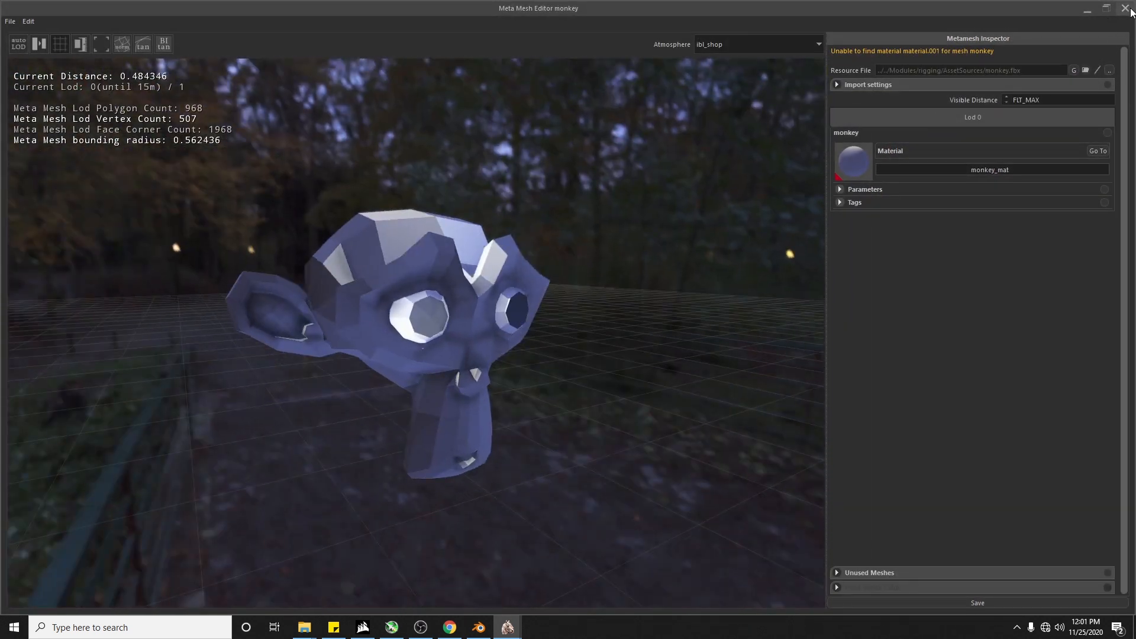
pyautogui.click(1127, 9)
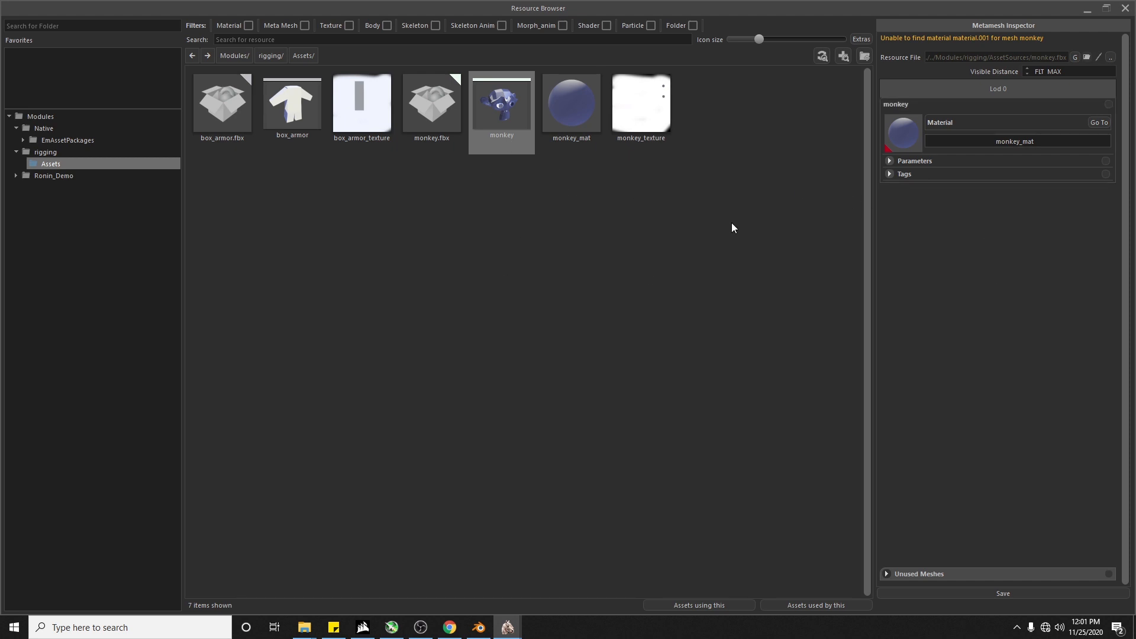
pyautogui.rightClick(442, 210)
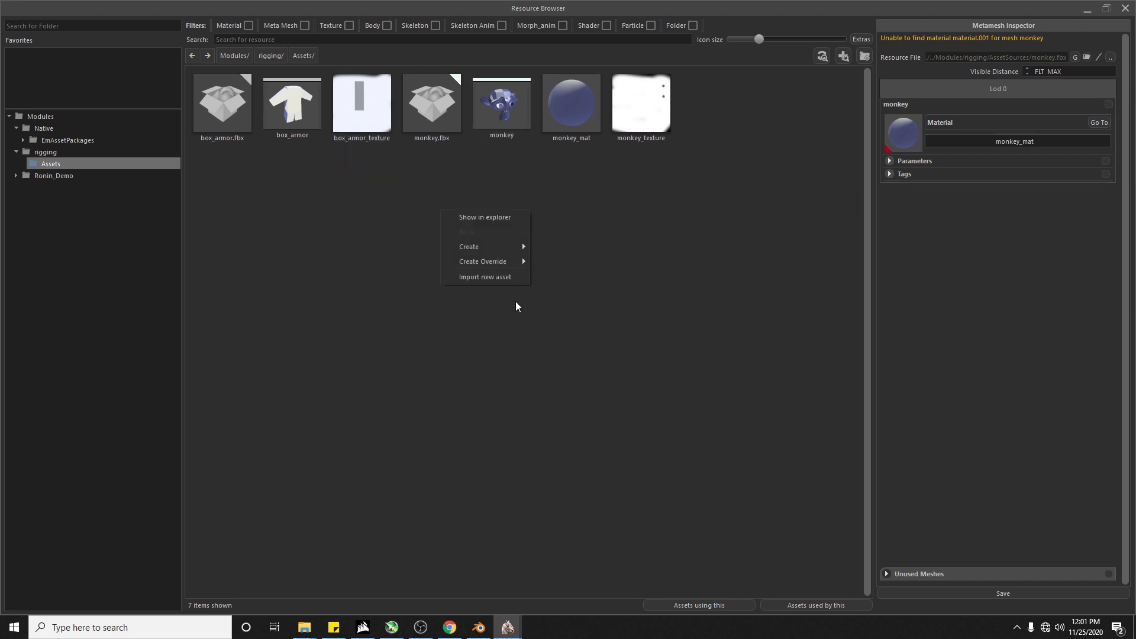
pyautogui.click(503, 281)
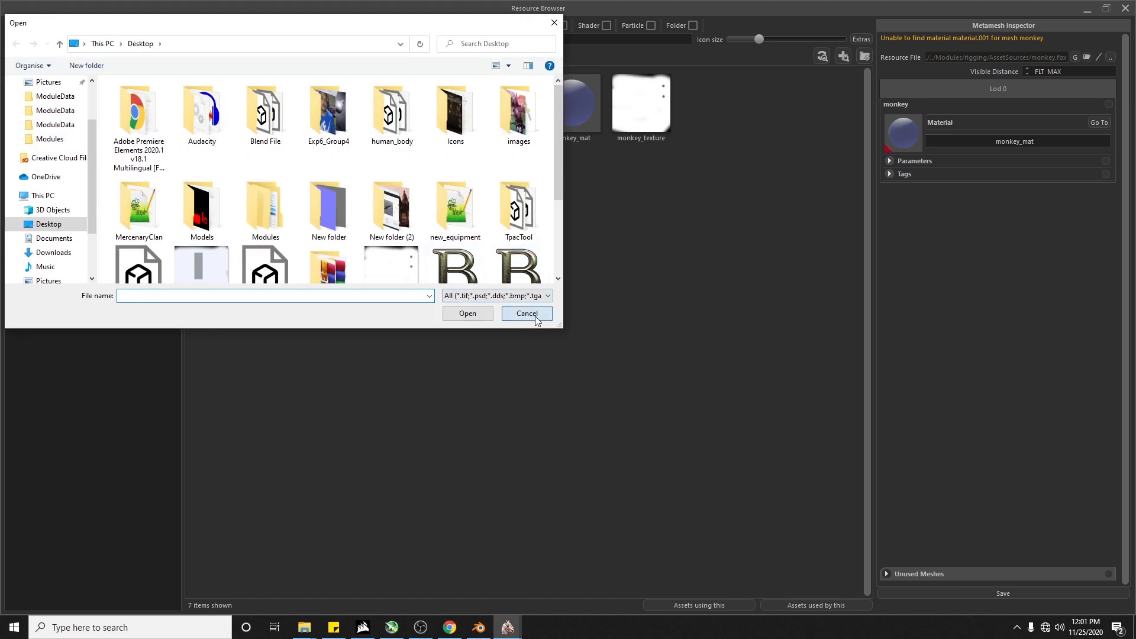
pyautogui.click(533, 315)
# Step: Create an override material for the armor using sturgian_lamellar_gambeson as the base material
pyautogui.rightClick(557, 315)
pyautogui.moveTo(602, 361)
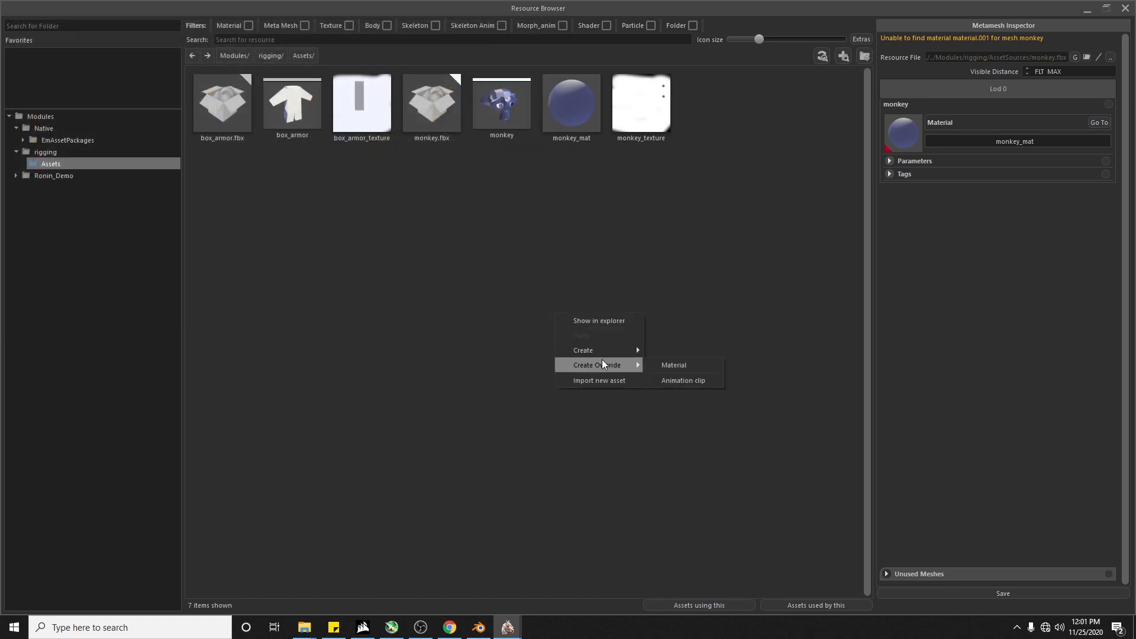
pyautogui.click(680, 367)
pyautogui.click(578, 306)
pyautogui.write('sturgian_lame')
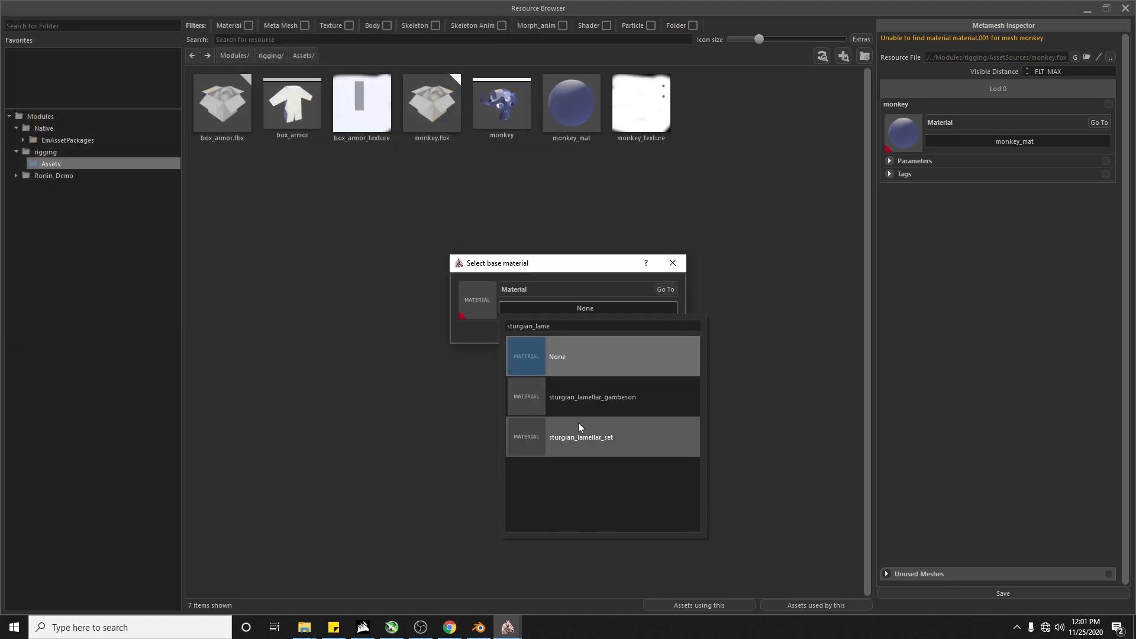
pyautogui.click(571, 399)
pyautogui.click(653, 331)
# Step: Rename the new sturgian_lamellar_gambeson override material as box_armor_mat
pyautogui.rightClick(706, 120)
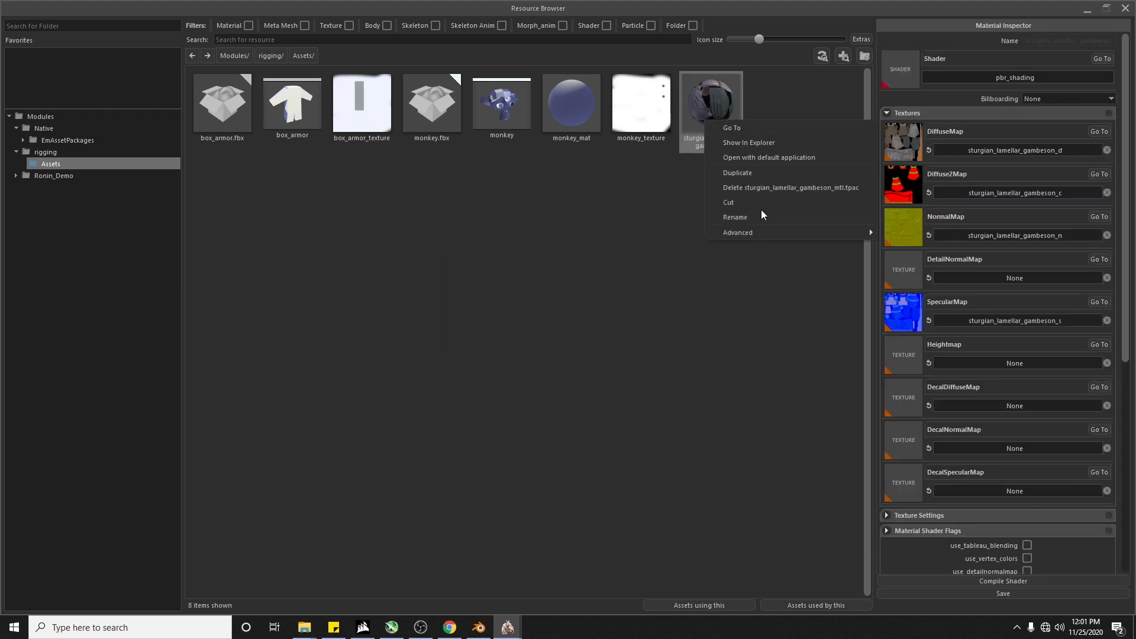
pyautogui.click(762, 218)
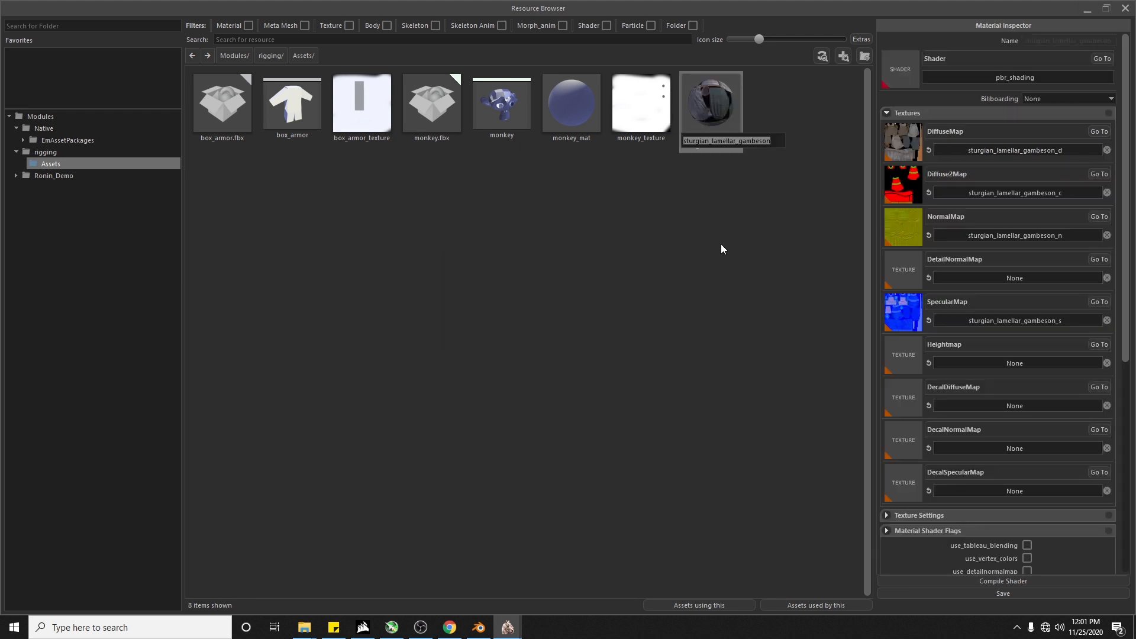
pyautogui.write('box_armor')
pyautogui.press('Return')
pyautogui.rightClick(233, 139)
pyautogui.click(295, 246)
pyautogui.press('End')
pyautogui.write('_')
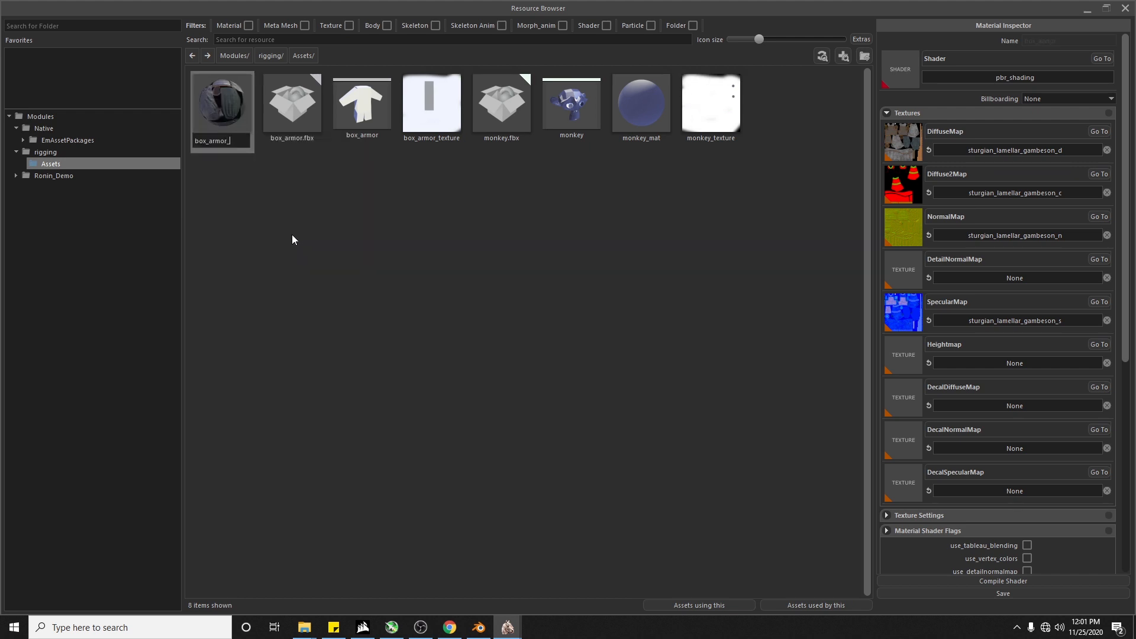
pyautogui.write('mat')
pyautogui.press('Return')
# Step: Clear the SpecularMap, NormalMap and Diffuse2Map textures of box_armor_mat and check its material shader flags
pyautogui.click(1107, 321)
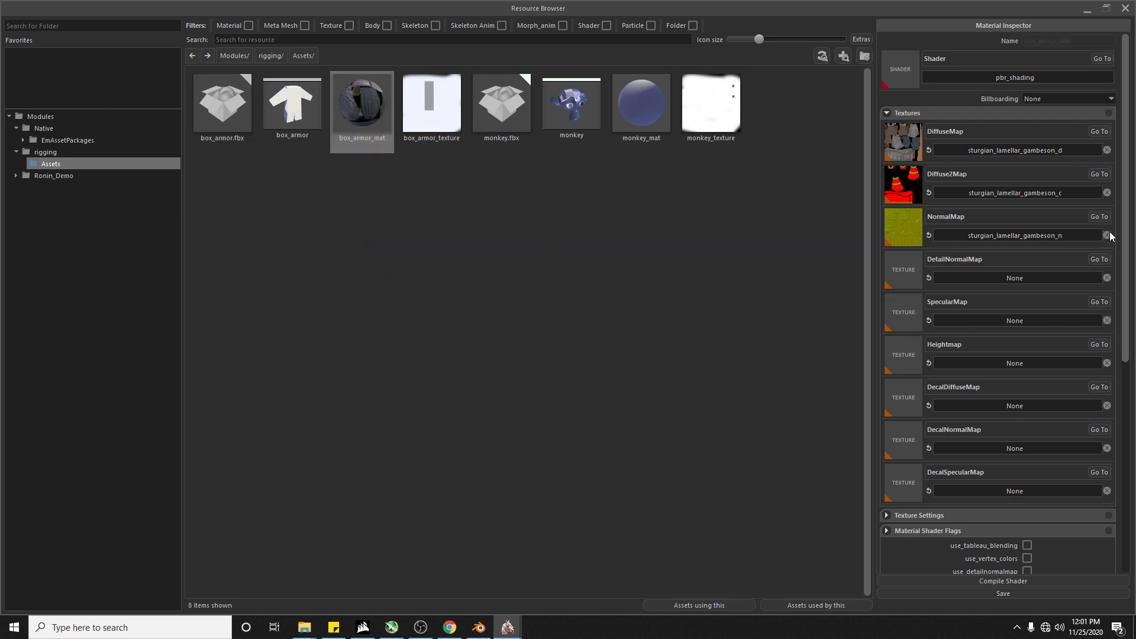
pyautogui.click(1107, 236)
pyautogui.click(1107, 193)
pyautogui.scroll(-6, 1050, 327)
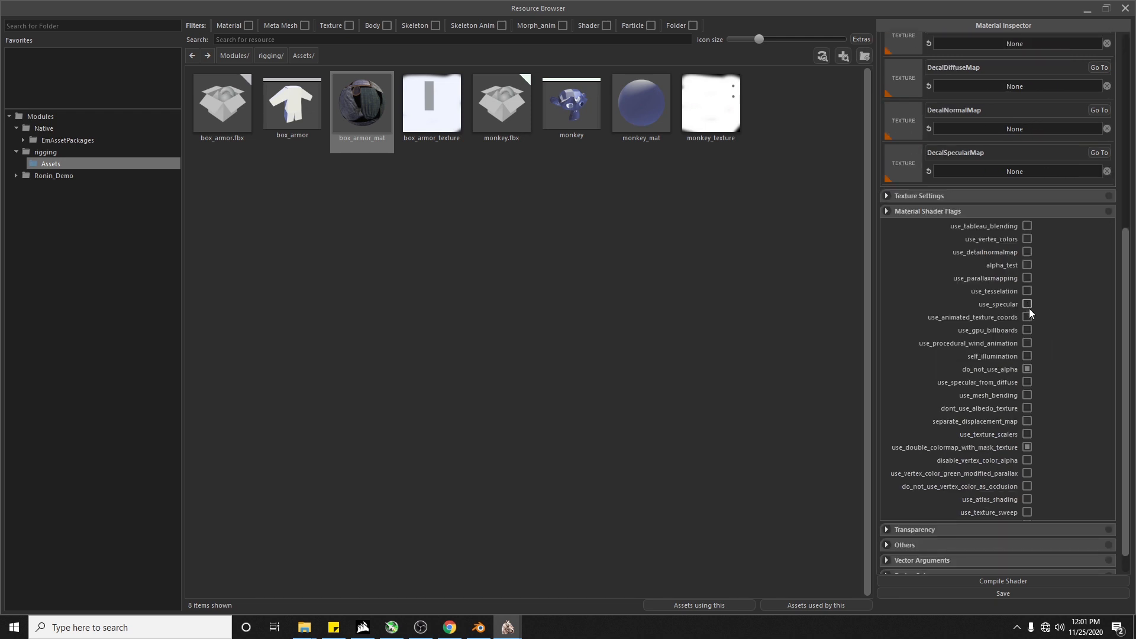
pyautogui.scroll(6, 1036, 355)
# Step: Set the DiffuseMap of box_armor_mat to box_armor_texture and save the material
pyautogui.click(1014, 151)
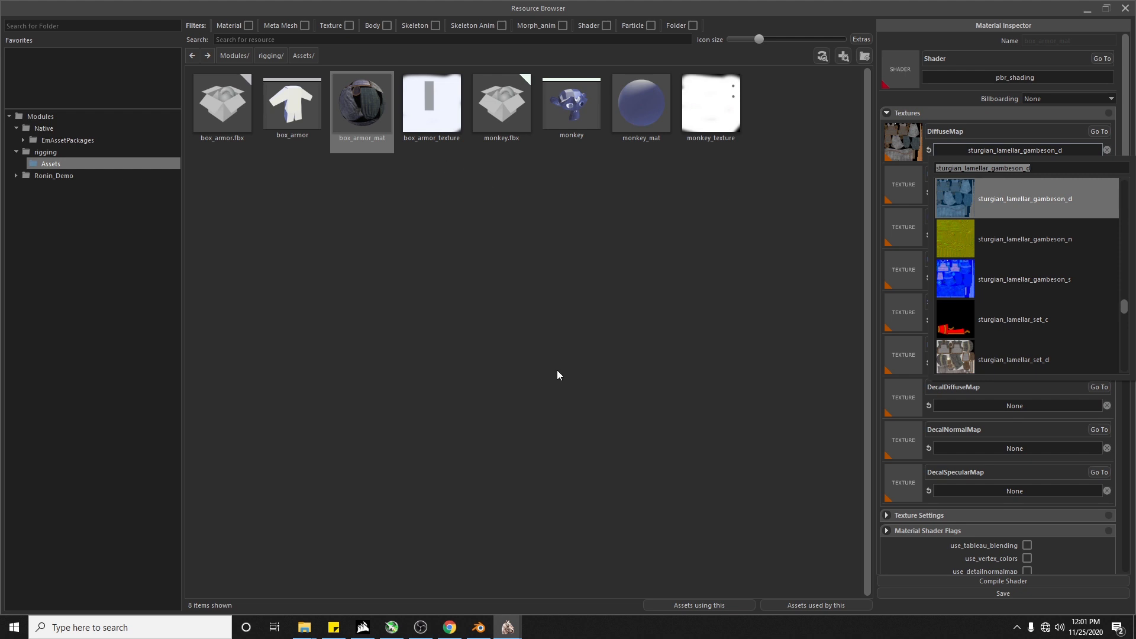
pyautogui.write('box_ar')
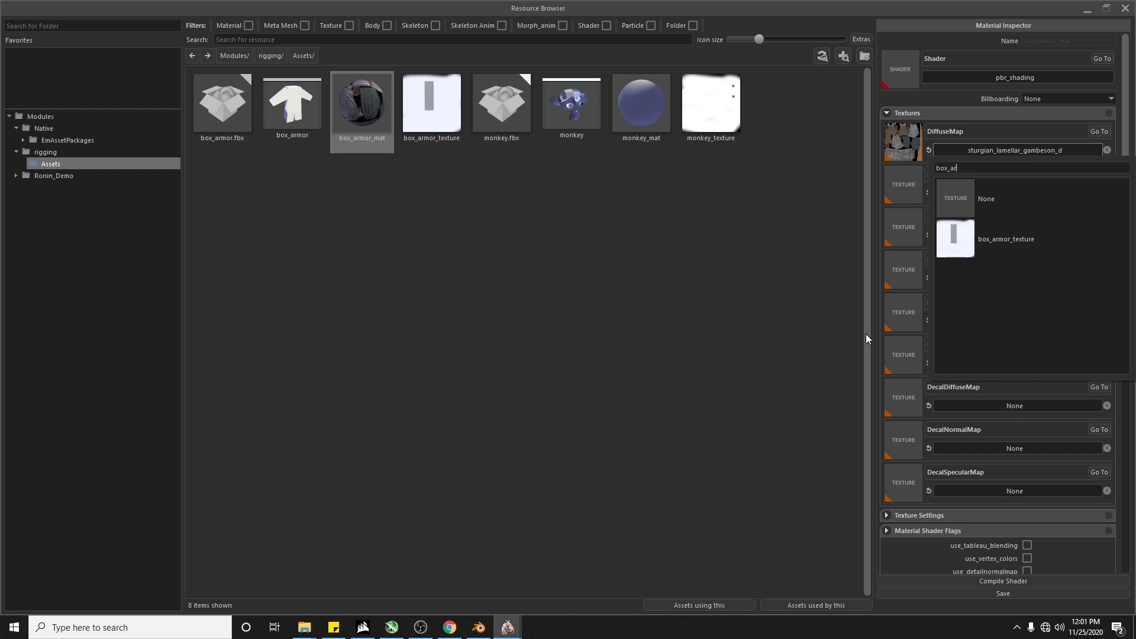
pyautogui.click(1006, 239)
pyautogui.click(1010, 594)
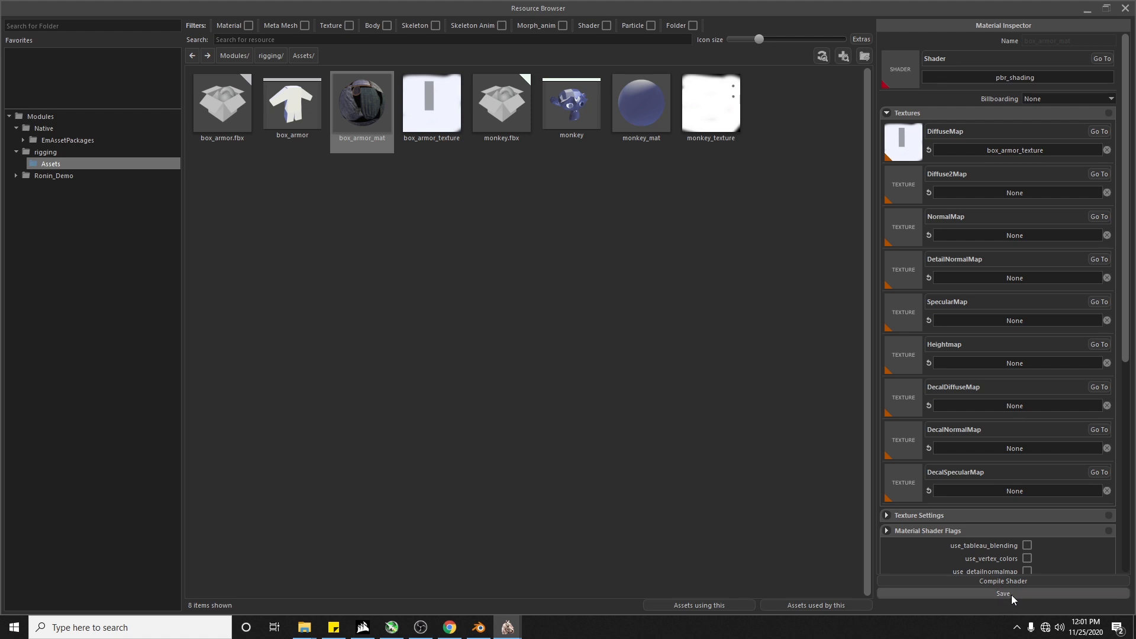
pyautogui.click(1013, 593)
# Step: Assign box_armor_mat to the box_armor mesh and save it
pyautogui.click(292, 110)
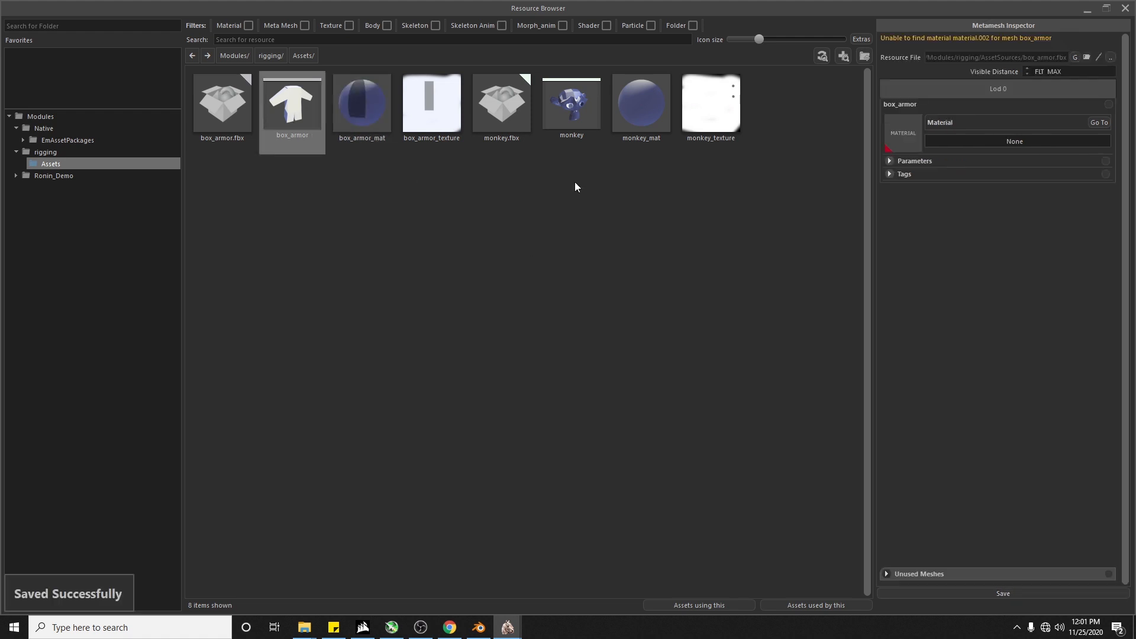
pyautogui.click(1034, 142)
pyautogui.write('box_armor')
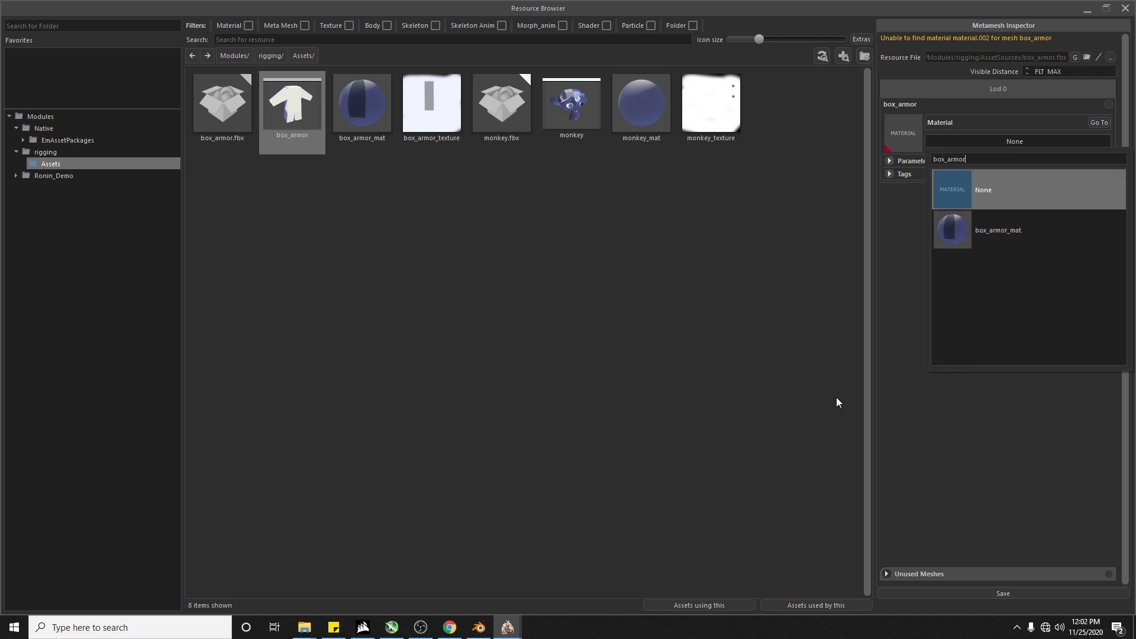
pyautogui.click(997, 239)
pyautogui.click(1064, 593)
# Step: Preview the box_armor mesh in the Meta Mesh Editor, then return to the Resource Browser
pyautogui.doubleClick(297, 111)
pyautogui.moveTo(375, 289); pyautogui.dragTo(419, 288, button='middle')
pyautogui.scroll(4, 381, 288)
pyautogui.scroll(-4, 391, 287)
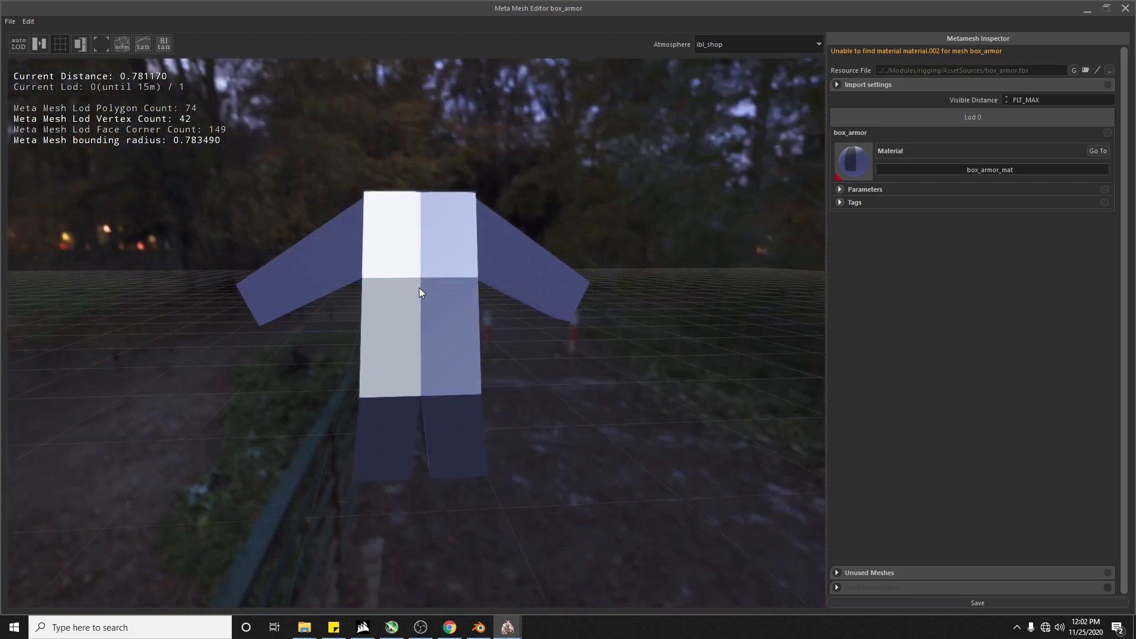
pyautogui.click(1126, 9)
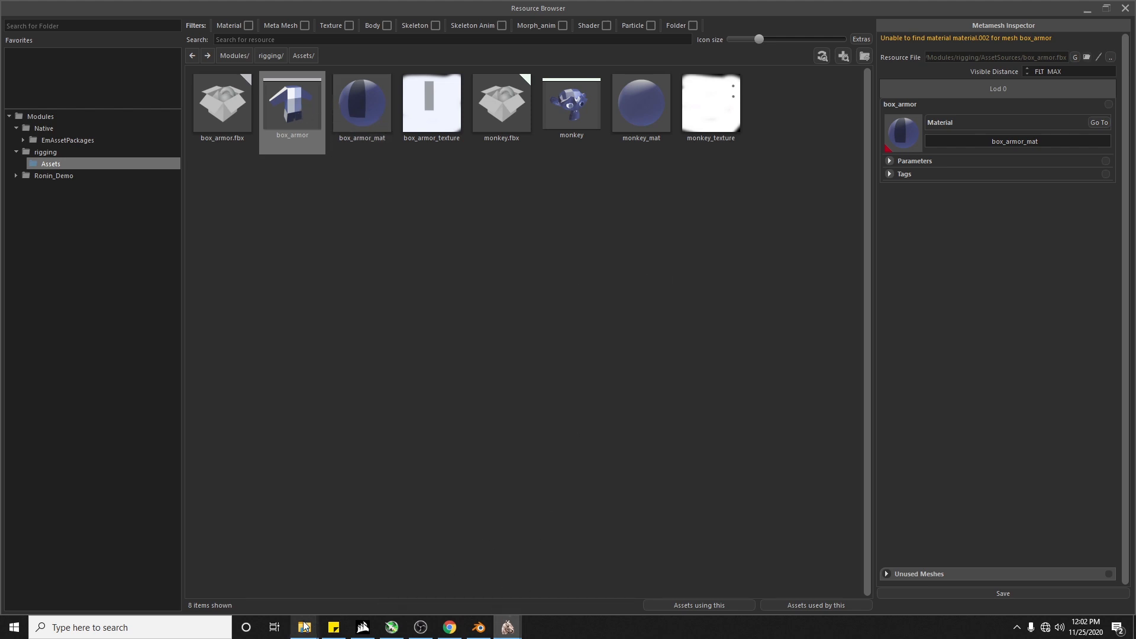
# Step: Switch to the AssetSources folder in File Explorer and open box_armor_texture.png and monkey_texture.png for editing in Paint
pyautogui.rightClick(422, 112)
pyautogui.click(436, 133)
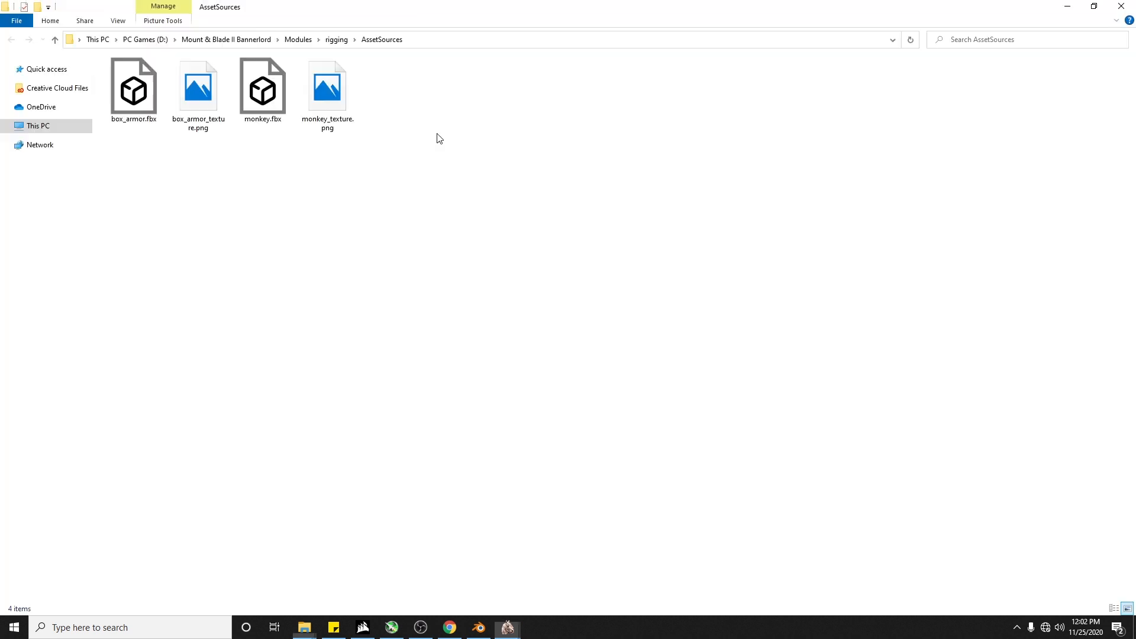
pyautogui.keyDown('ctrl'); pyautogui.click(331, 123); pyautogui.keyUp('ctrl')
pyautogui.rightClick(334, 122)
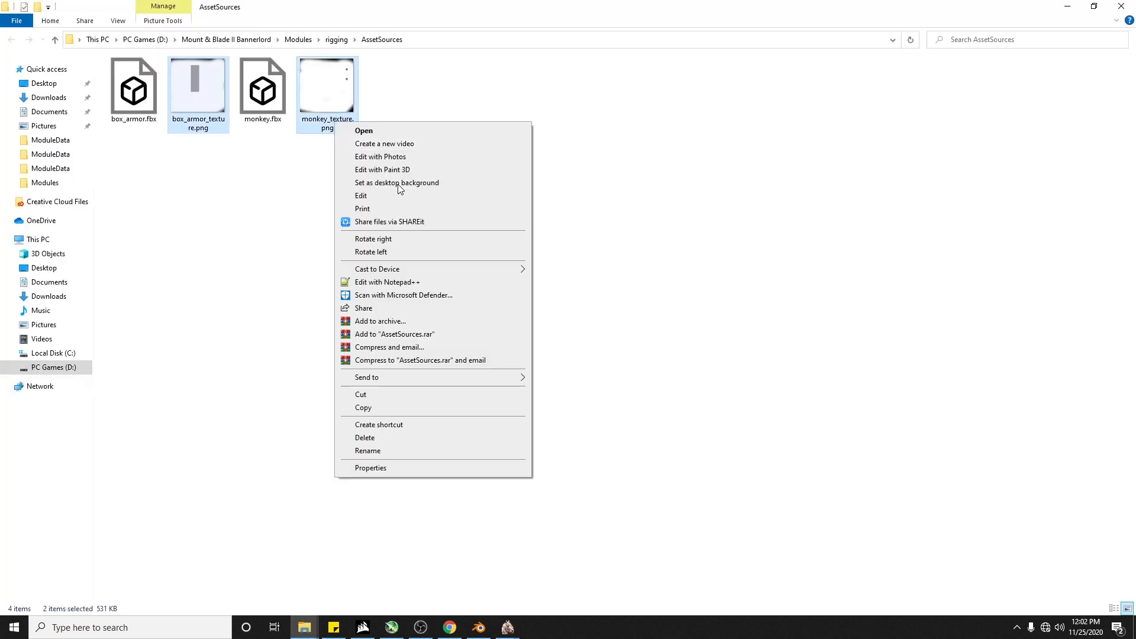
pyautogui.click(396, 197)
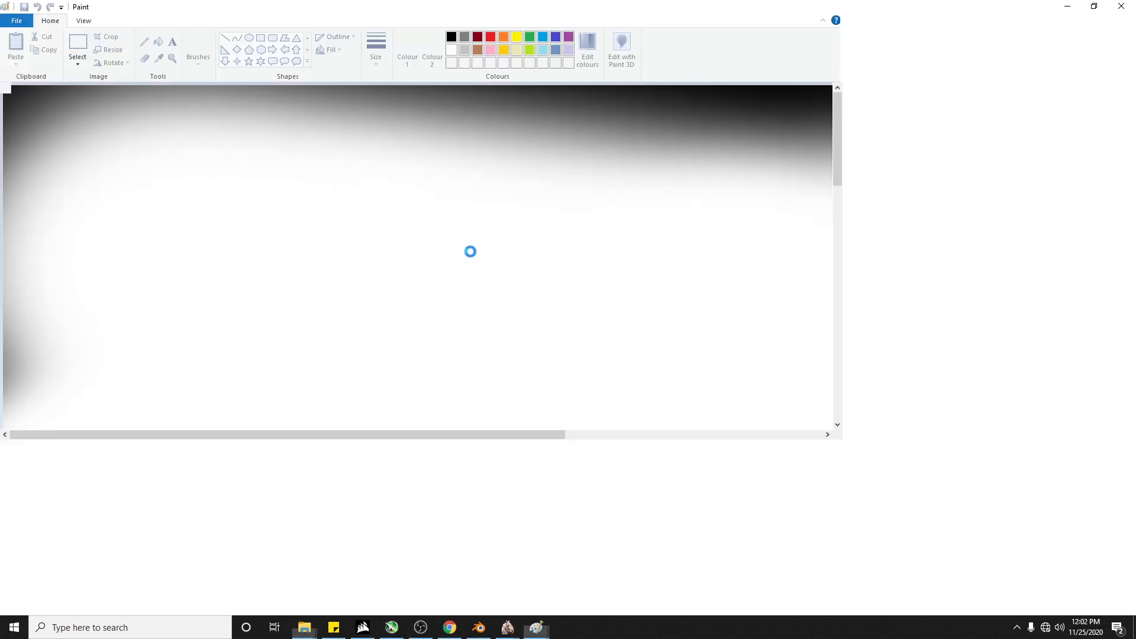
# Step: Fill the large white area of monkey_texture.png and the patch inside it with red using the Fill tool
pyautogui.scroll(-2, 840, 579)
pyautogui.scroll(1, 747, 564)
pyautogui.moveTo(731, 594); pyautogui.dragTo(982, 598)
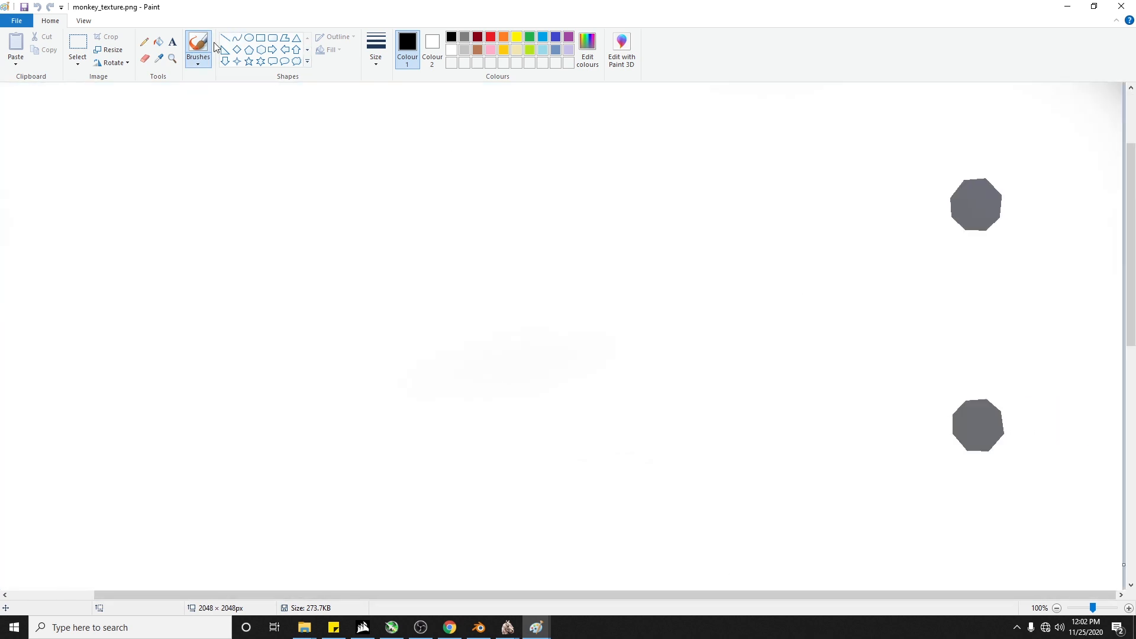
pyautogui.click(158, 41)
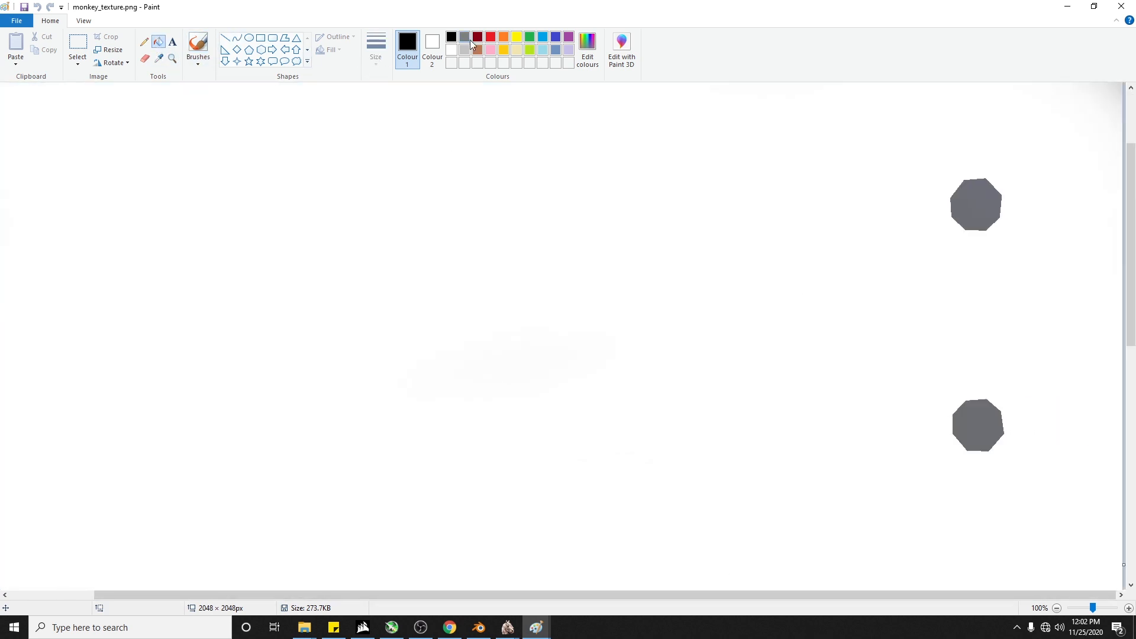
pyautogui.click(494, 37)
pyautogui.click(410, 171)
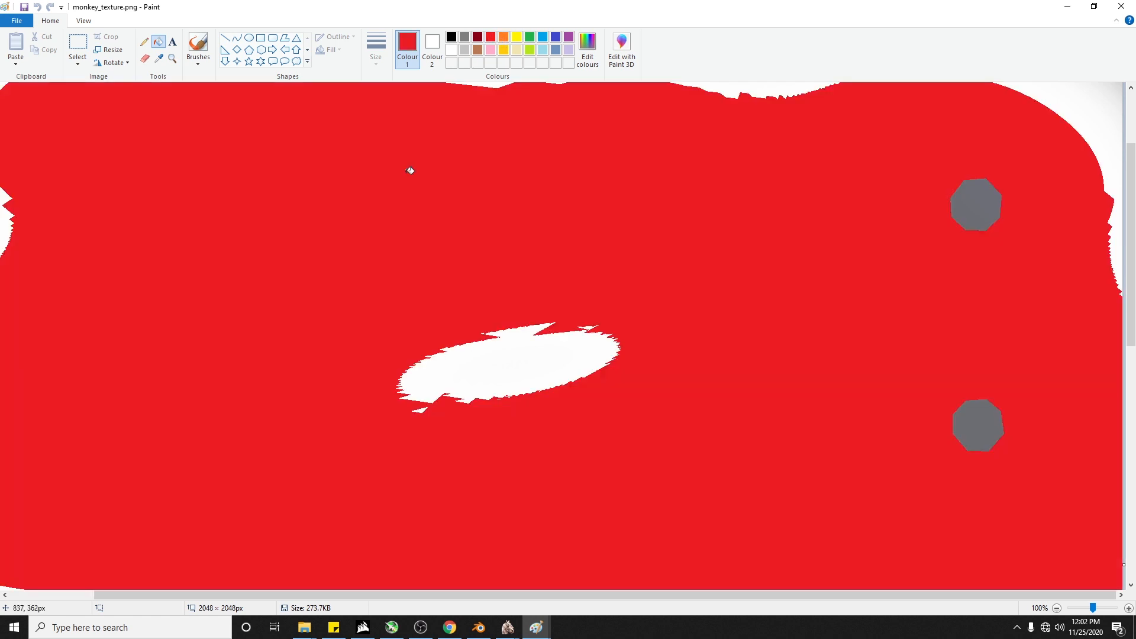
pyautogui.click(558, 363)
# Step: Clear the patchy parts of the monkey texture with three rectangular selections, then fill the blank area with red
pyautogui.keyDown('ctrl'); pyautogui.scroll(-2, 299, 296); pyautogui.keyUp('ctrl')
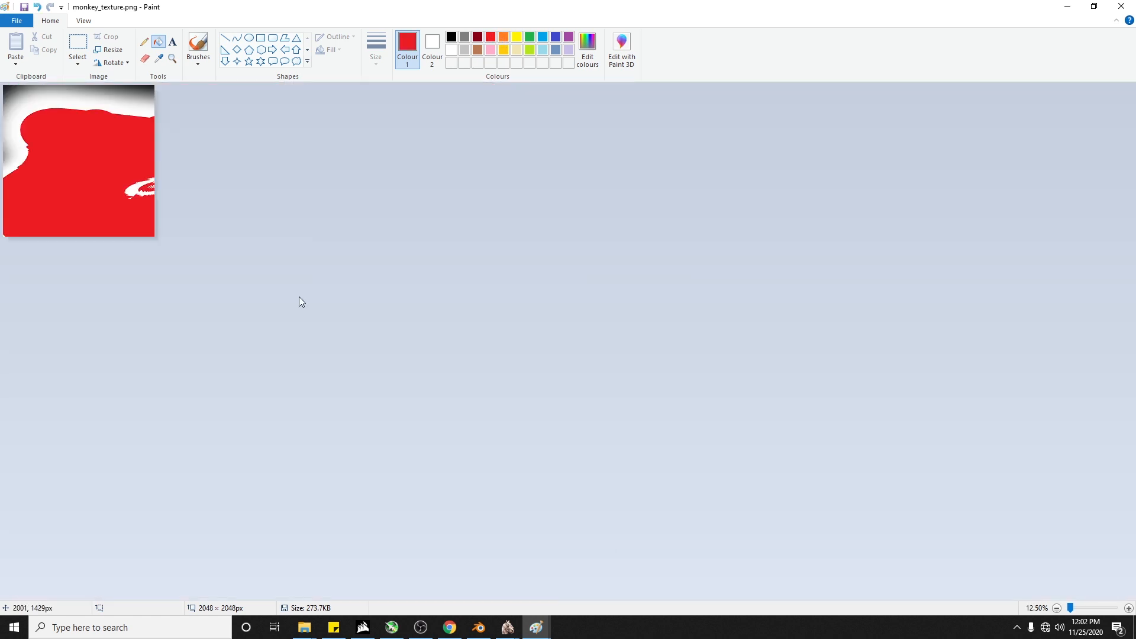
pyautogui.click(78, 45)
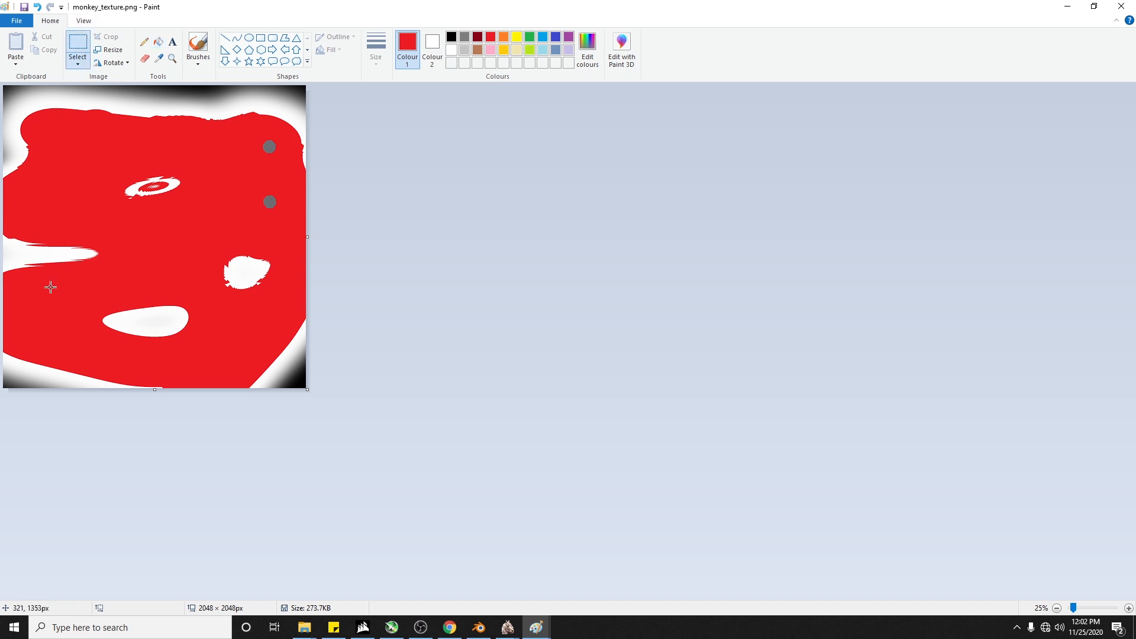
pyautogui.moveTo(9, 110); pyautogui.dragTo(214, 377)
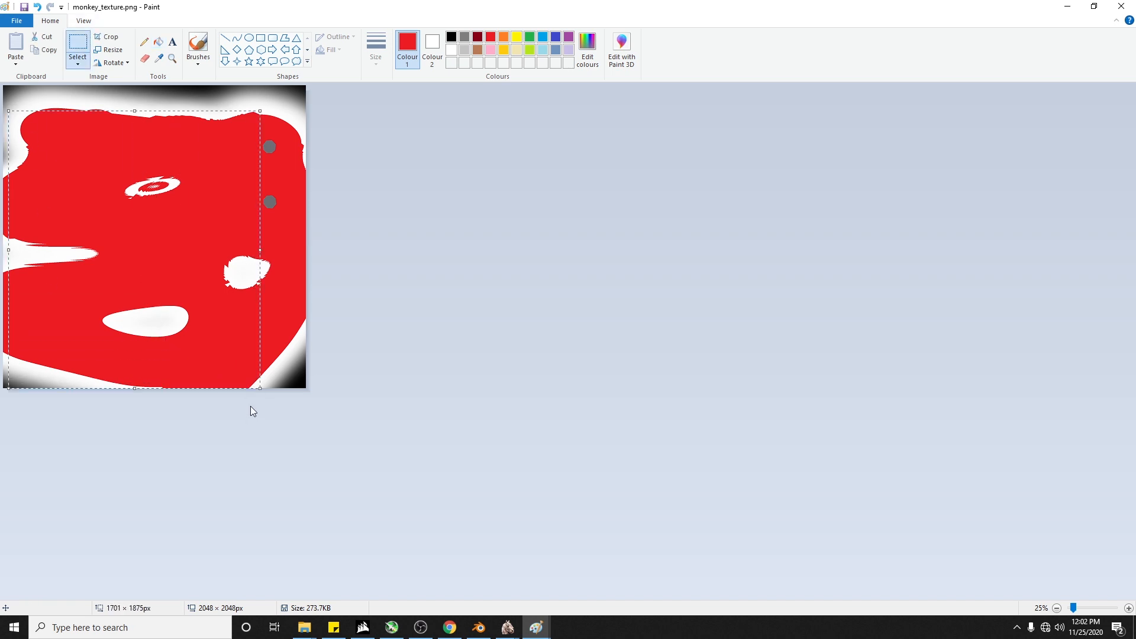
pyautogui.press('Delete')
pyautogui.moveTo(205, 252); pyautogui.dragTo(299, 303)
pyautogui.press('Delete')
pyautogui.moveTo(71, 220); pyautogui.dragTo(4, 288)
pyautogui.press('Delete')
pyautogui.click(158, 41)
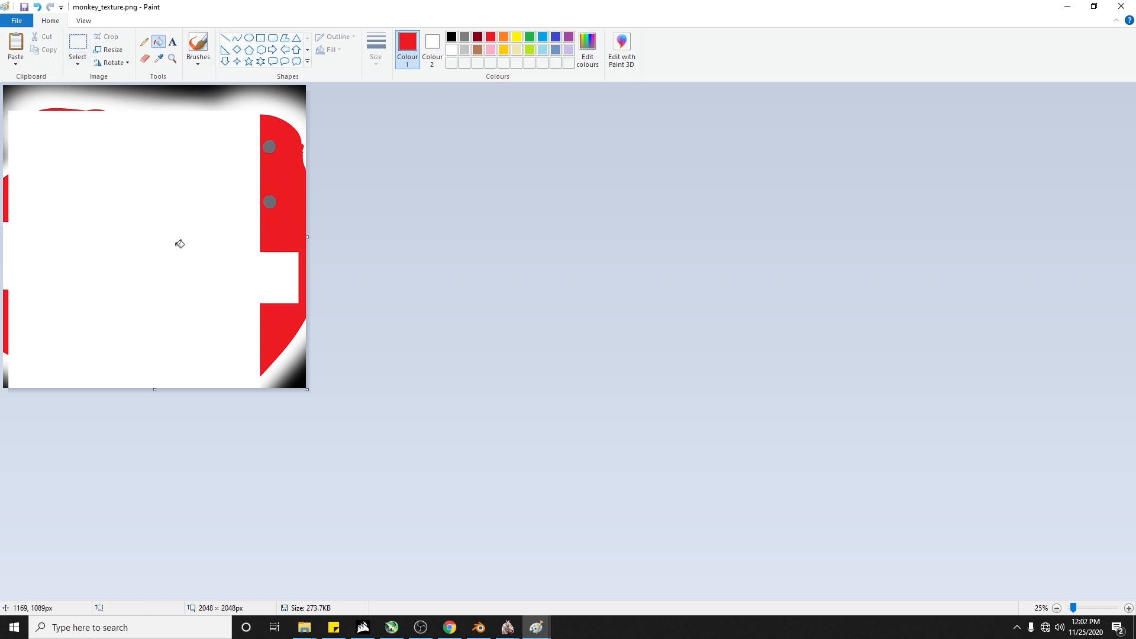
pyautogui.click(178, 256)
# Step: Fill both grey octagons of the monkey texture with a custom green of red 9, green 202 and blue 57
pyautogui.keyDown('ctrl'); pyautogui.scroll(1, 281, 278); pyautogui.keyUp('ctrl')
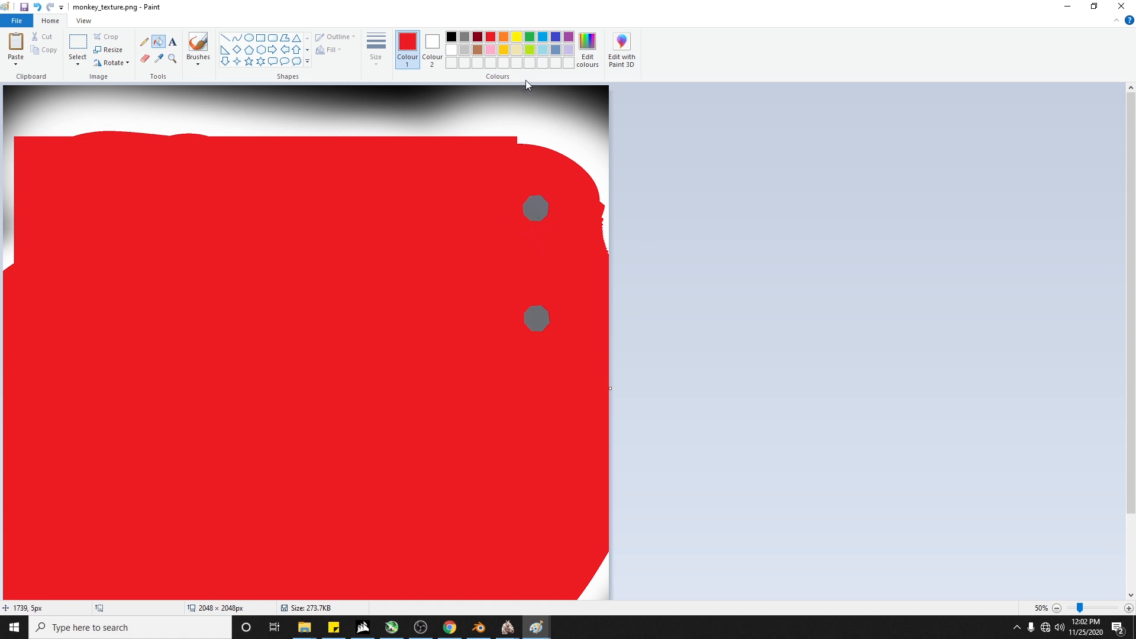
pyautogui.click(532, 40)
pyautogui.click(588, 47)
pyautogui.moveTo(614, 268); pyautogui.dragTo(610, 240)
pyautogui.click(473, 393)
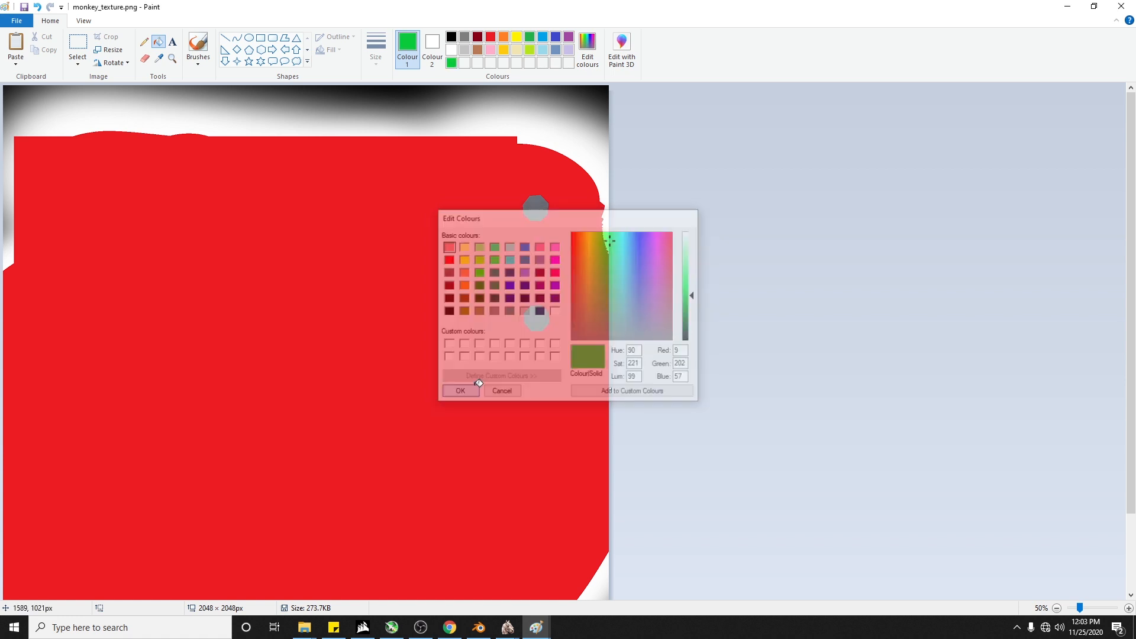
pyautogui.keyDown('ctrl'); pyautogui.scroll(1, 545, 208); pyautogui.keyUp('ctrl')
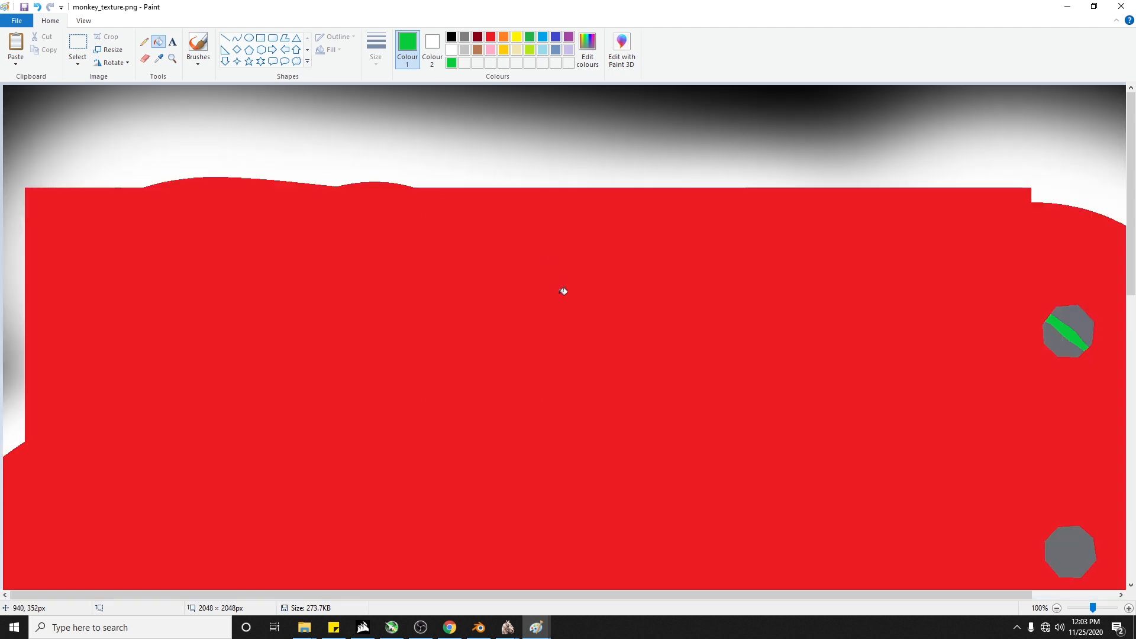
pyautogui.moveTo(349, 595); pyautogui.dragTo(433, 596)
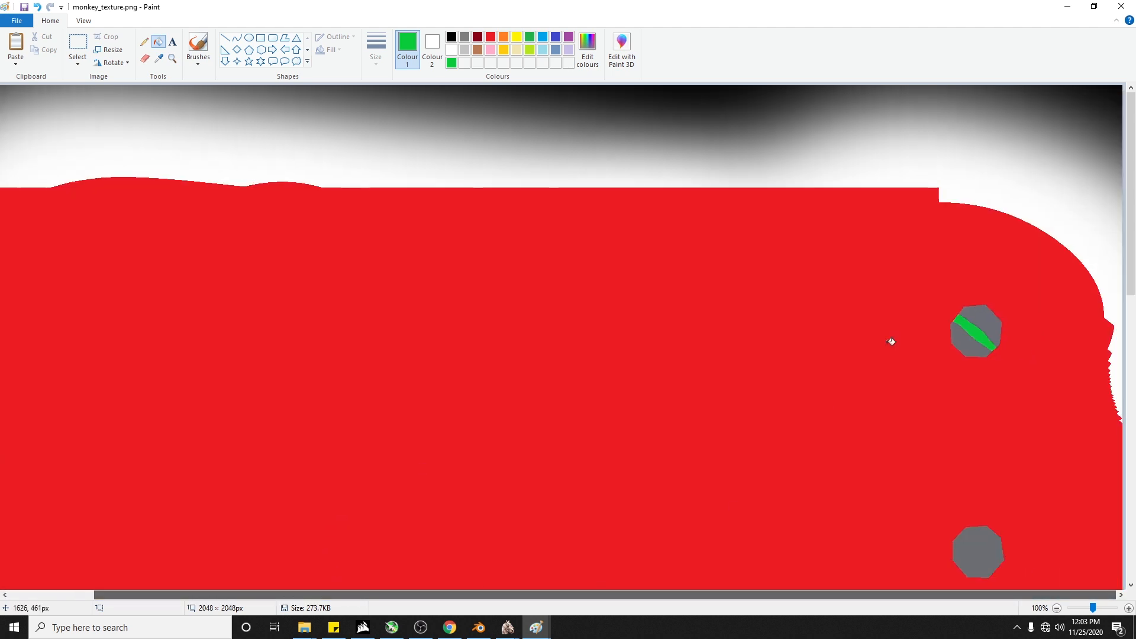
pyautogui.scroll(-3, 893, 337)
pyautogui.click(979, 420)
pyautogui.click(986, 191)
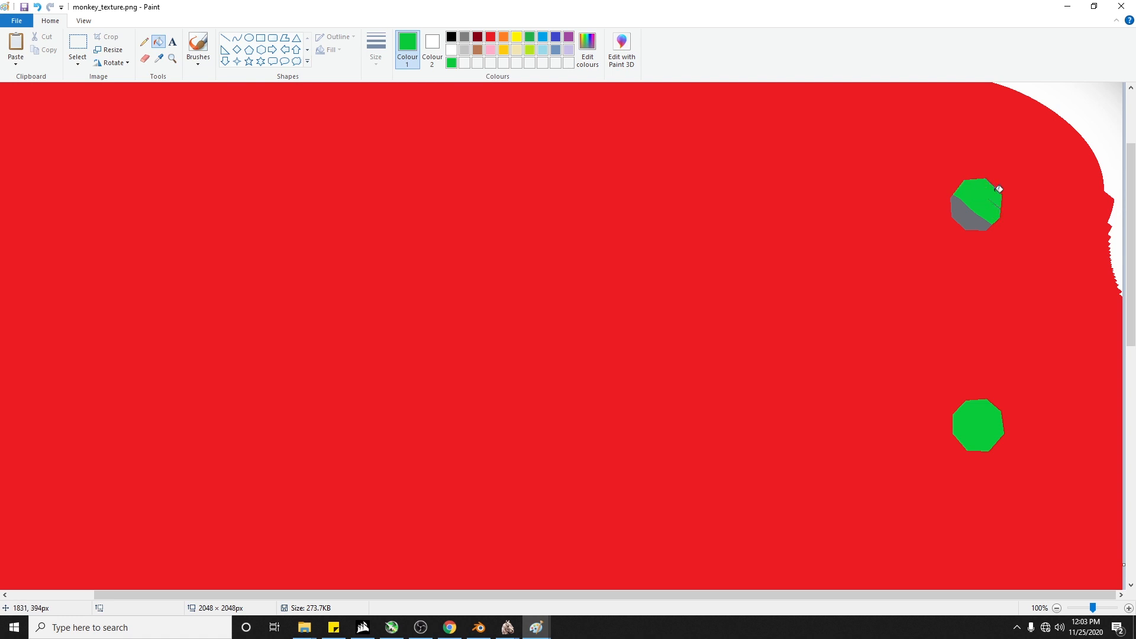
pyautogui.click(972, 216)
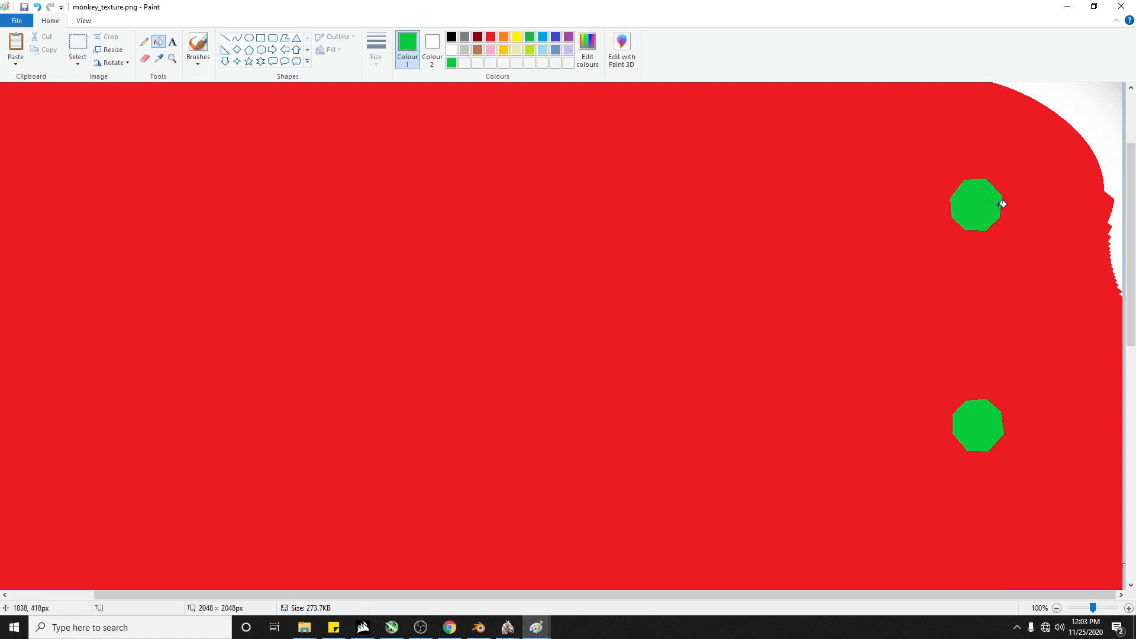
# Step: Save the recoloured monkey texture as a PNG named monkey_texture_diffuse2 on the Desktop
pyautogui.scroll(-9, 779, 293)
pyautogui.scroll(6, 778, 293)
pyautogui.keyDown('ctrl'); pyautogui.scroll(-3, 778, 291); pyautogui.keyUp('ctrl')
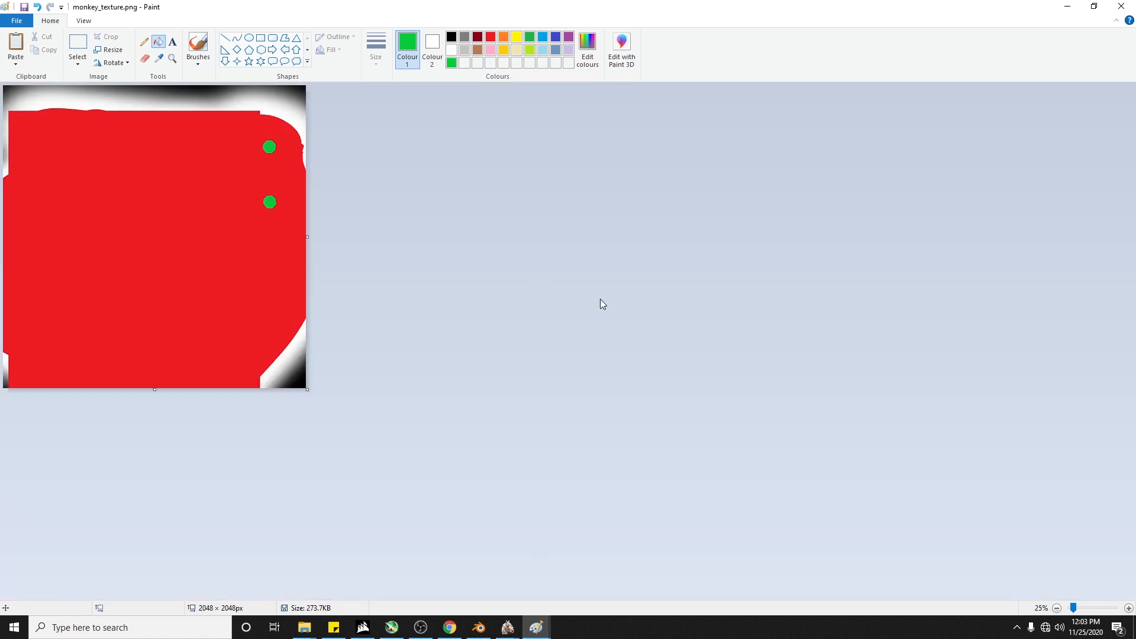
pyautogui.click(16, 21)
pyautogui.click(42, 119)
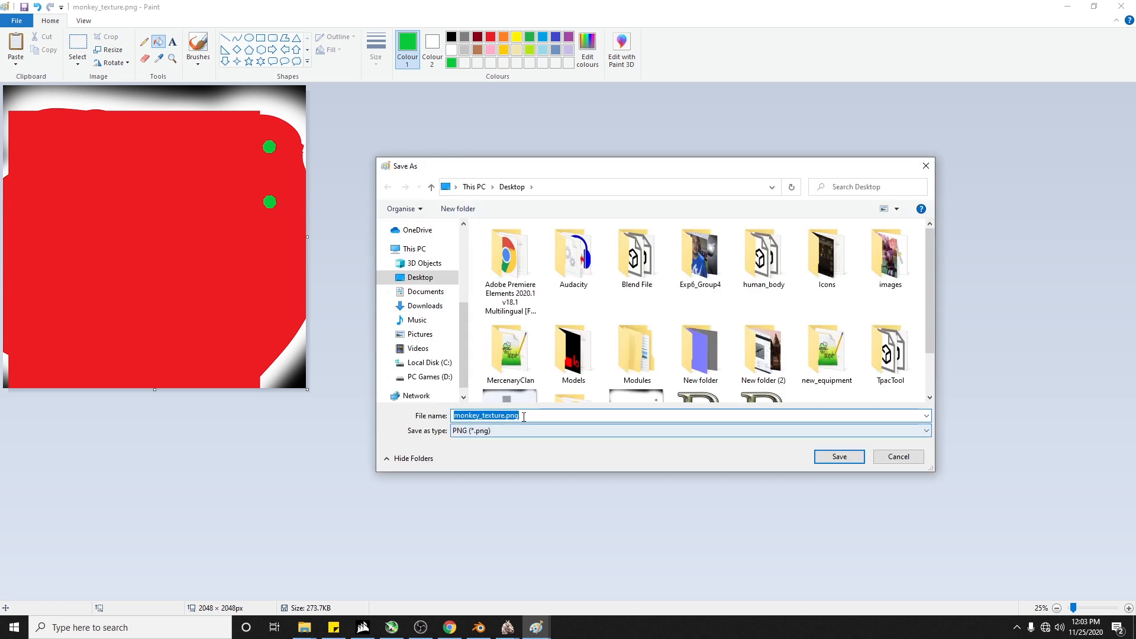
pyautogui.press('End')
pyautogui.hotkey('shift', 'Left')
pyautogui.hotkey('shift', 'Left')
pyautogui.hotkey('shift', 'Left')
pyautogui.hotkey('shift', 'Left')
pyautogui.hotkey('shift', 'Left')
pyautogui.write('e')
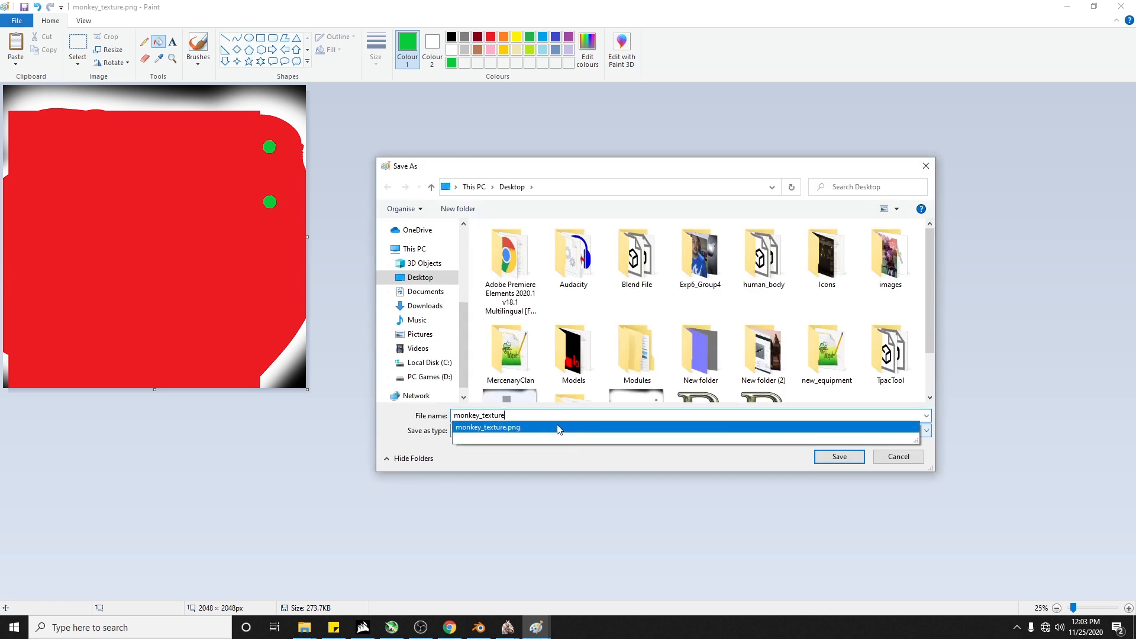
pyautogui.write('_f')
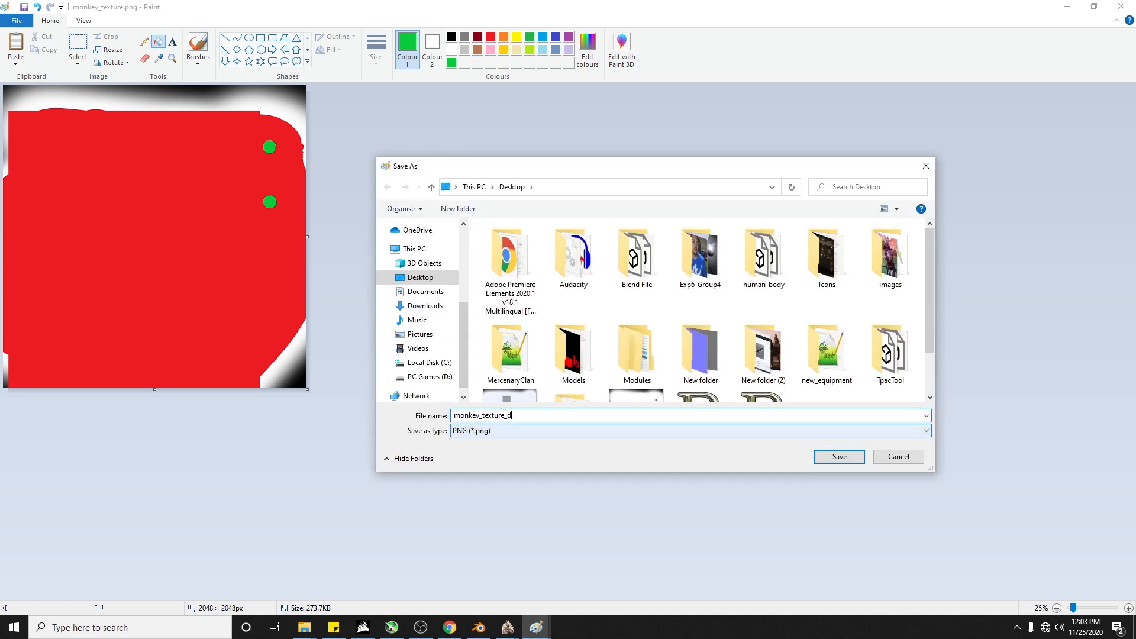
pyautogui.write('iffuse2')
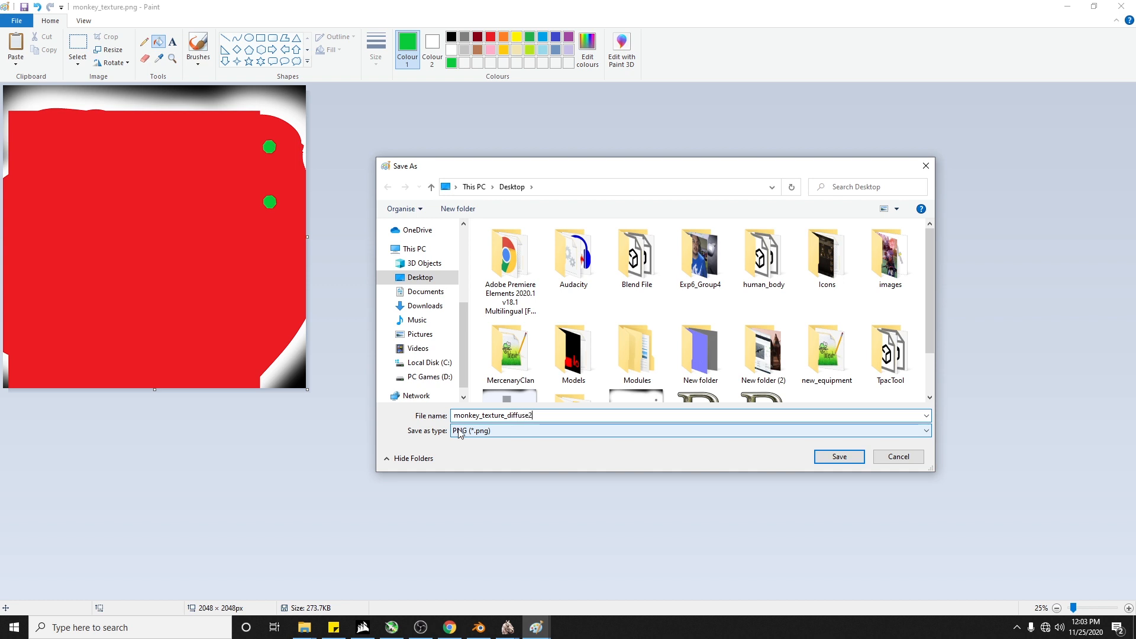
pyautogui.click(821, 455)
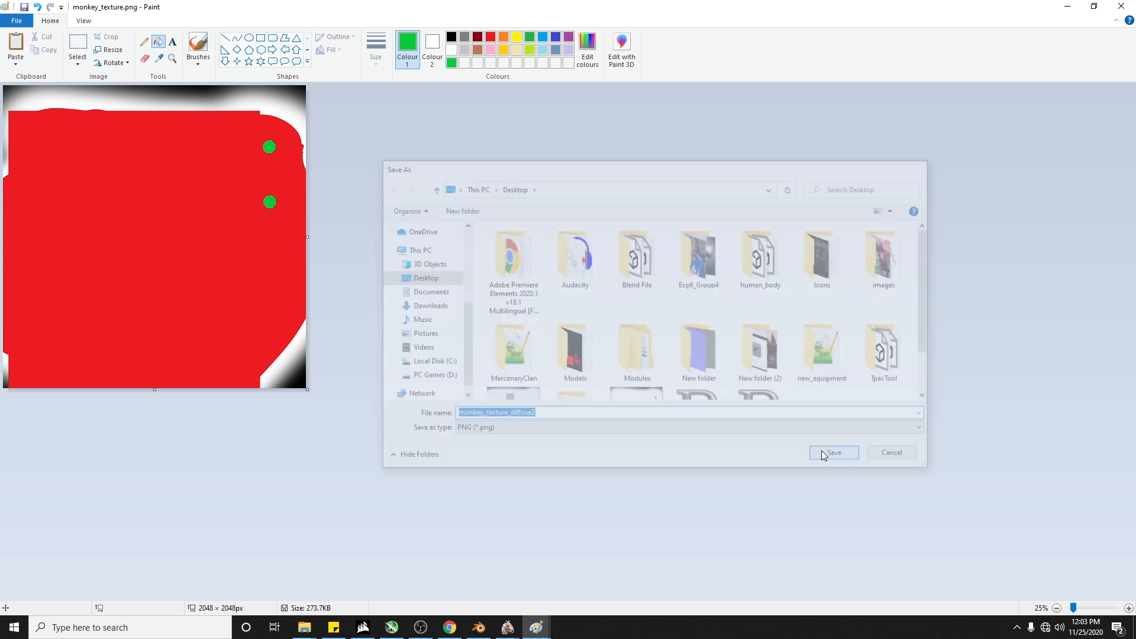
# Step: Open box_armor_texture.png in Paint and fill the large white area around the grey rectangle with red
pyautogui.click(606, 338)
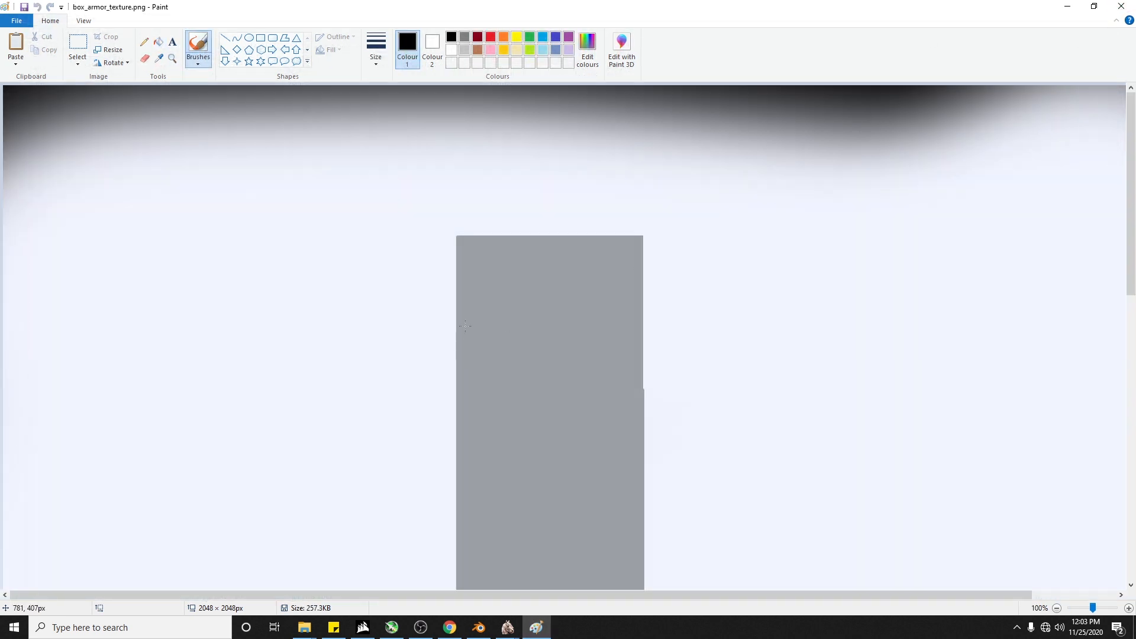
pyautogui.keyDown('ctrl'); pyautogui.scroll(-1, 466, 326); pyautogui.keyUp('ctrl')
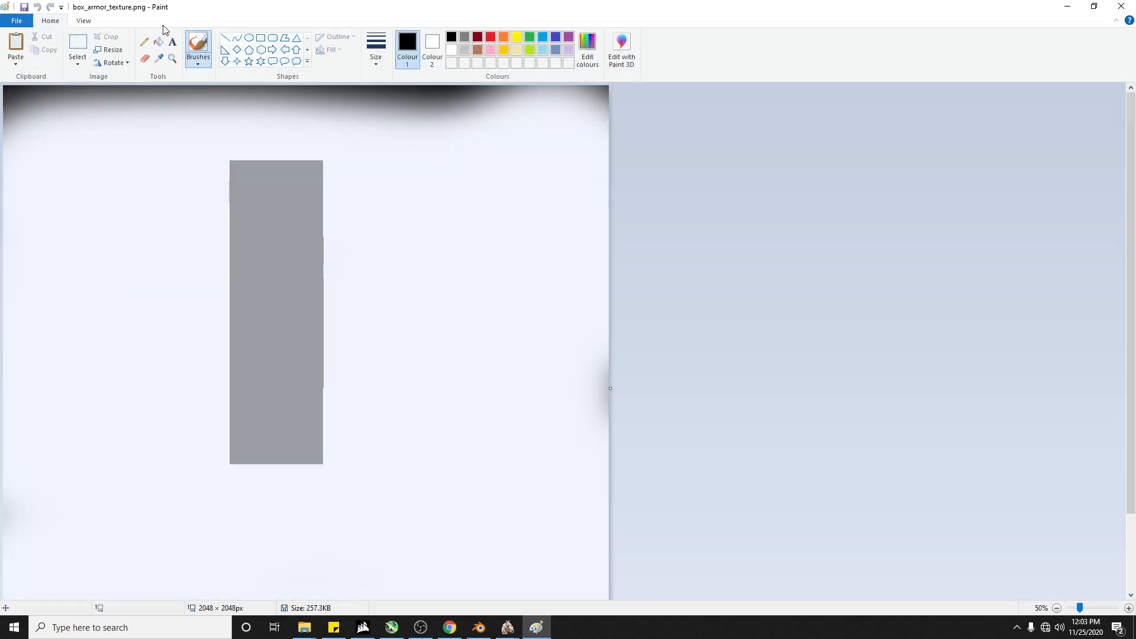
pyautogui.click(158, 41)
pyautogui.click(491, 39)
pyautogui.click(404, 213)
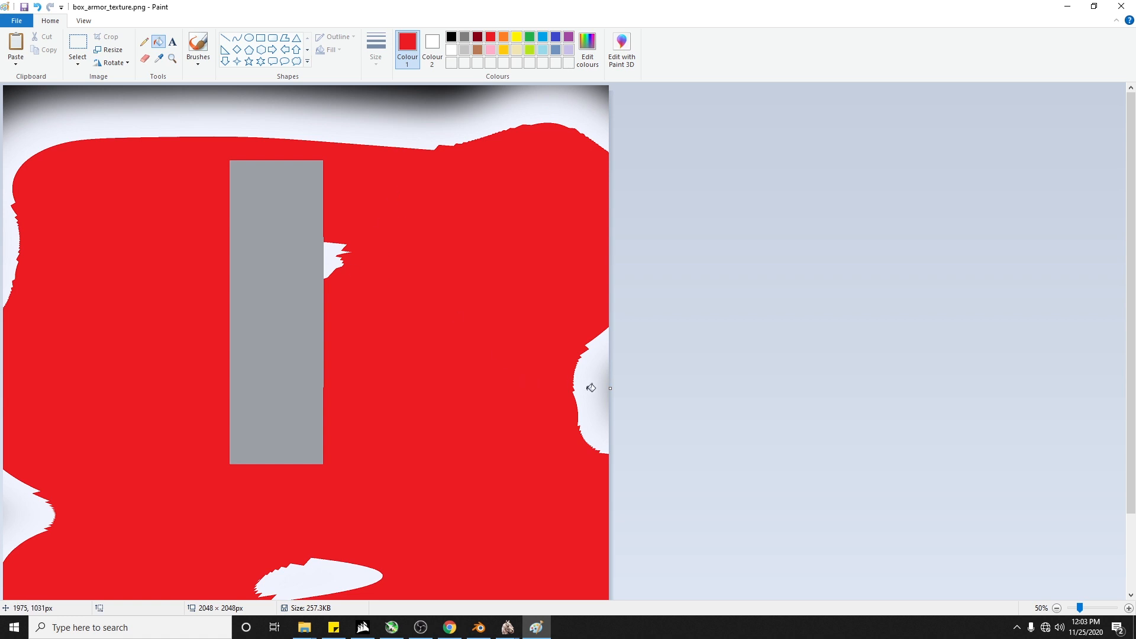
# Step: Clear the unfilled white patches beside the grey rectangle and around the canvas edges using five rectangular selections
pyautogui.click(78, 44)
pyautogui.moveTo(426, 218); pyautogui.dragTo(330, 296)
pyautogui.press('Delete')
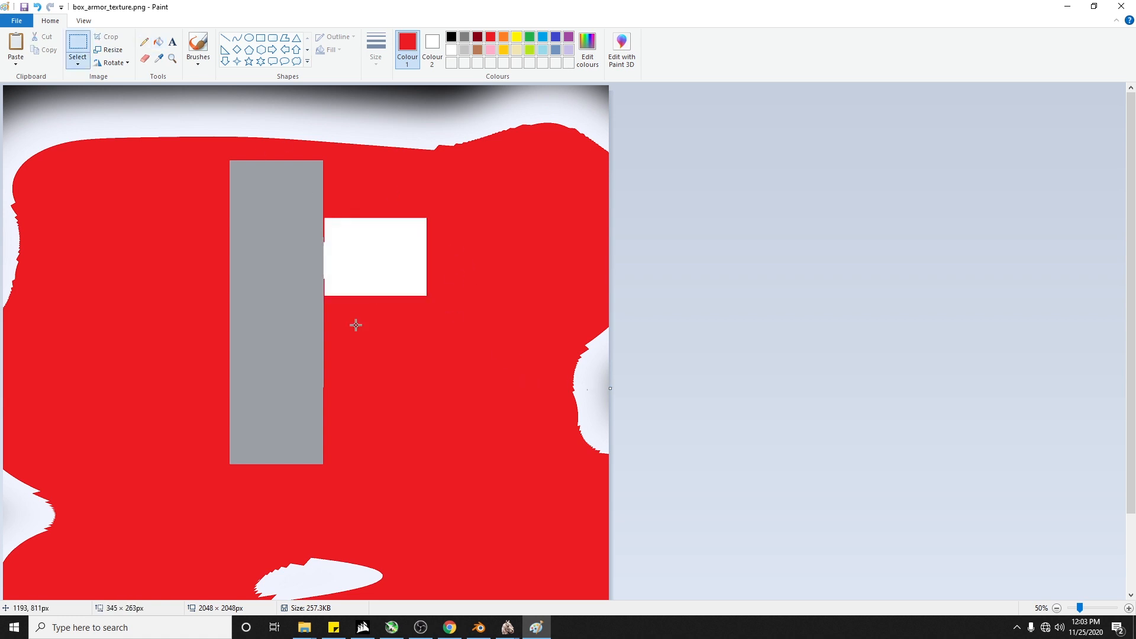
pyautogui.moveTo(547, 313); pyautogui.dragTo(610, 460)
pyautogui.press('Delete')
pyautogui.moveTo(434, 503); pyautogui.dragTo(160, 602)
pyautogui.press('Delete')
pyautogui.moveTo(64, 441); pyautogui.dragTo(2, 577)
pyautogui.press('Delete')
pyautogui.moveTo(71, 205); pyautogui.dragTo(1, 352)
pyautogui.press('Delete')
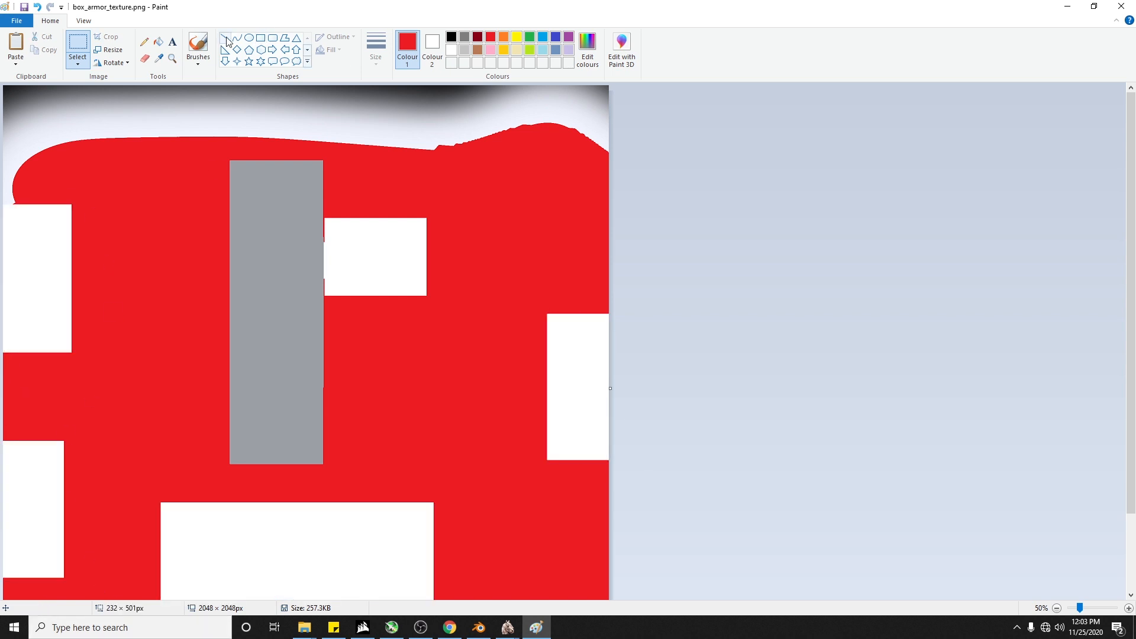
# Step: Fill the cleared rectangles with red, including the leftover slivers along the edge of the grey rectangle
pyautogui.click(159, 42)
pyautogui.click(43, 289)
pyautogui.click(44, 473)
pyautogui.click(571, 391)
pyautogui.click(398, 257)
pyautogui.keyDown('ctrl'); pyautogui.scroll(2, 337, 264); pyautogui.keyUp('ctrl')
pyautogui.scroll(-5, 847, 395)
pyautogui.moveTo(358, 595); pyautogui.dragTo(483, 586)
pyautogui.click(1011, 391)
pyautogui.click(1011, 368)
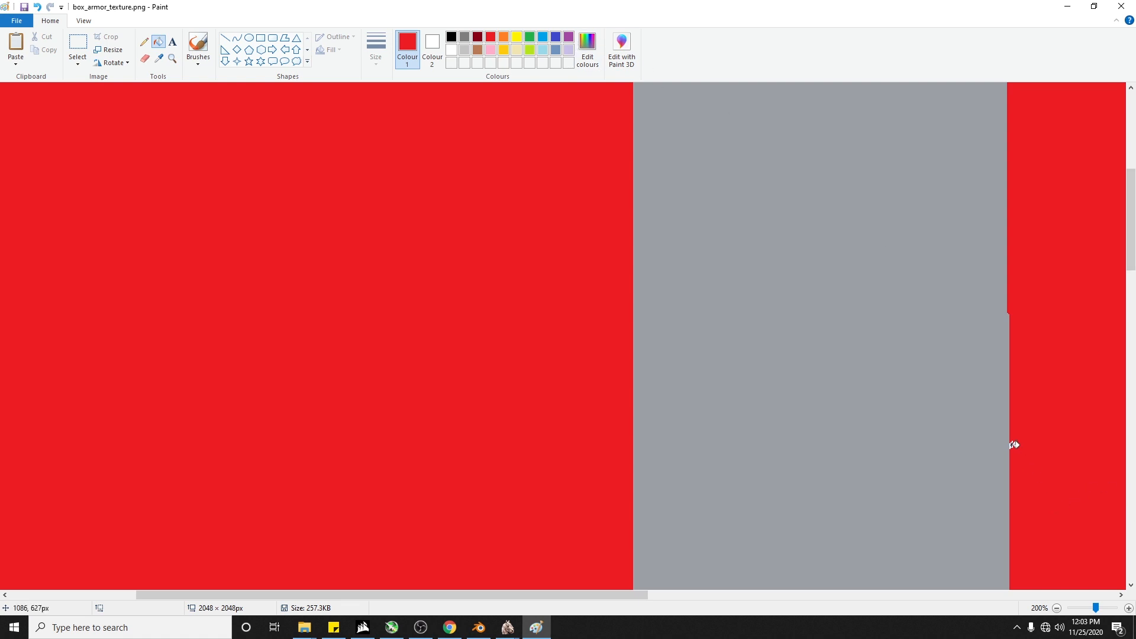
# Step: Define a custom bright green and fill the grey rectangle of the box armor texture with it
pyautogui.click(587, 48)
pyautogui.moveTo(615, 294); pyautogui.dragTo(609, 244)
pyautogui.click(465, 392)
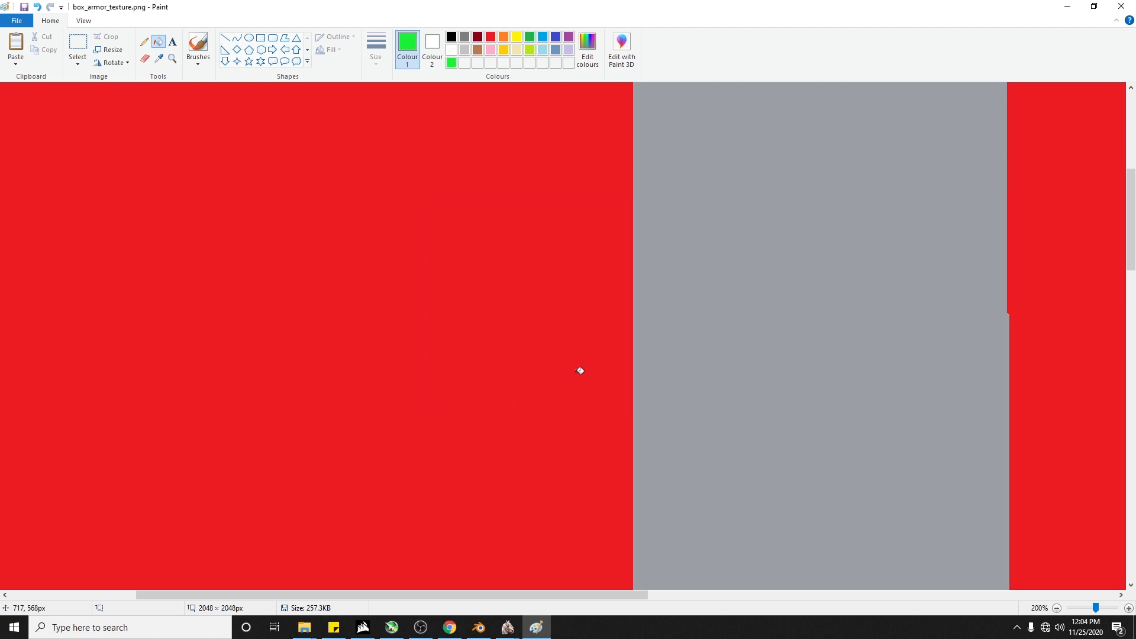
pyautogui.click(686, 236)
pyautogui.keyDown('ctrl'); pyautogui.scroll(-2, 688, 233); pyautogui.keyUp('ctrl')
pyautogui.scroll(2, 690, 238)
# Step: Save the recoloured box armor texture as a PNG named box_armor_texture_diffuse2 on the Desktop and close Paint
pyautogui.click(17, 21)
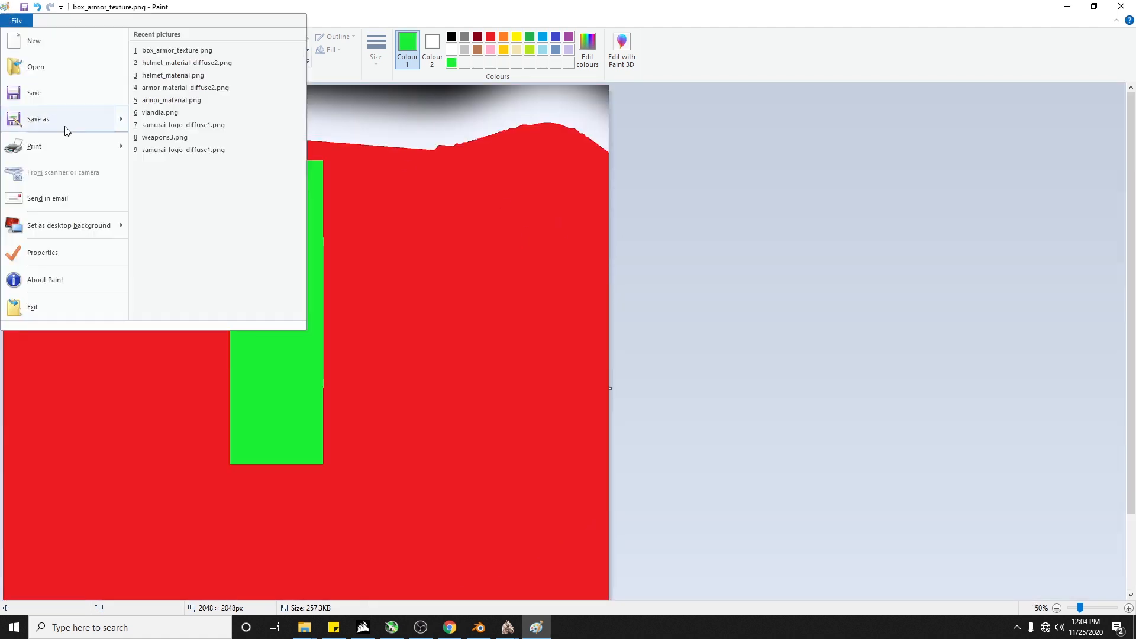
pyautogui.click(38, 119)
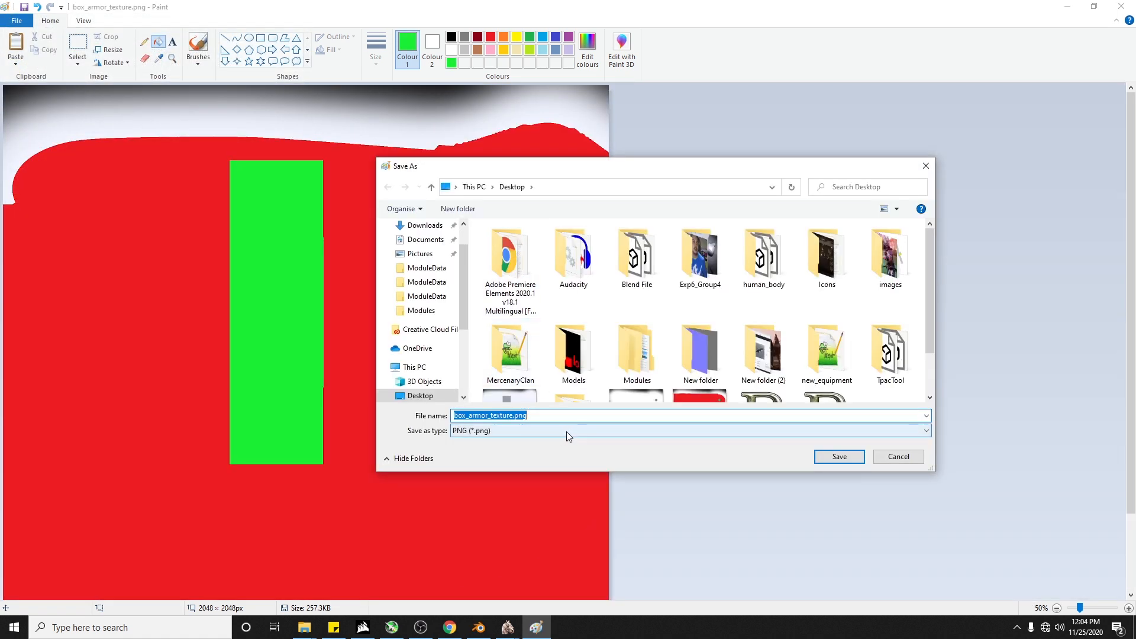
pyautogui.click(522, 416)
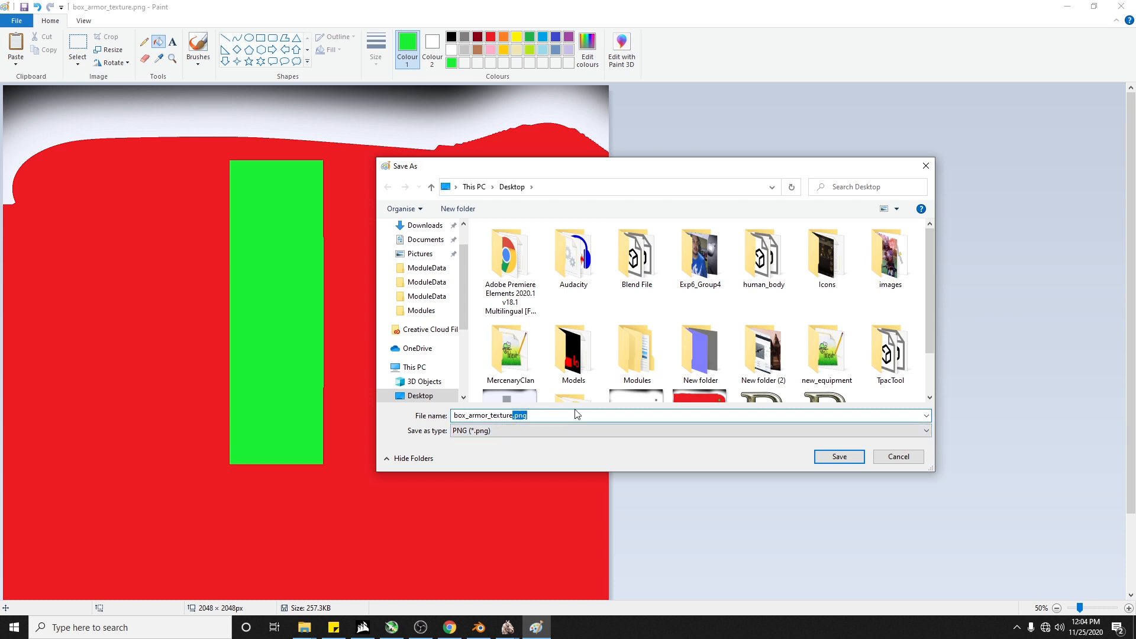
pyautogui.write('_diffuse2')
pyautogui.press('Return')
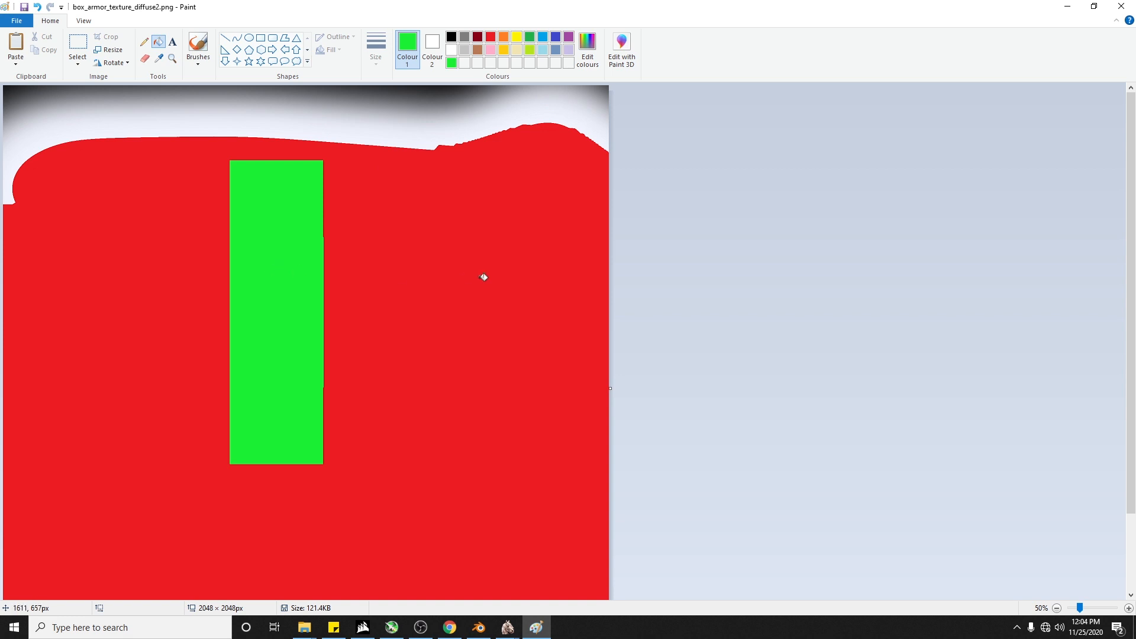
pyautogui.click(1121, 6)
# Step: Switch to the Bannerlord Resource Browser and import box_armor_texture_diffuse2 and monkey_texture_diffuse2 into the rigging Assets folder
pyautogui.rightClick(506, 268)
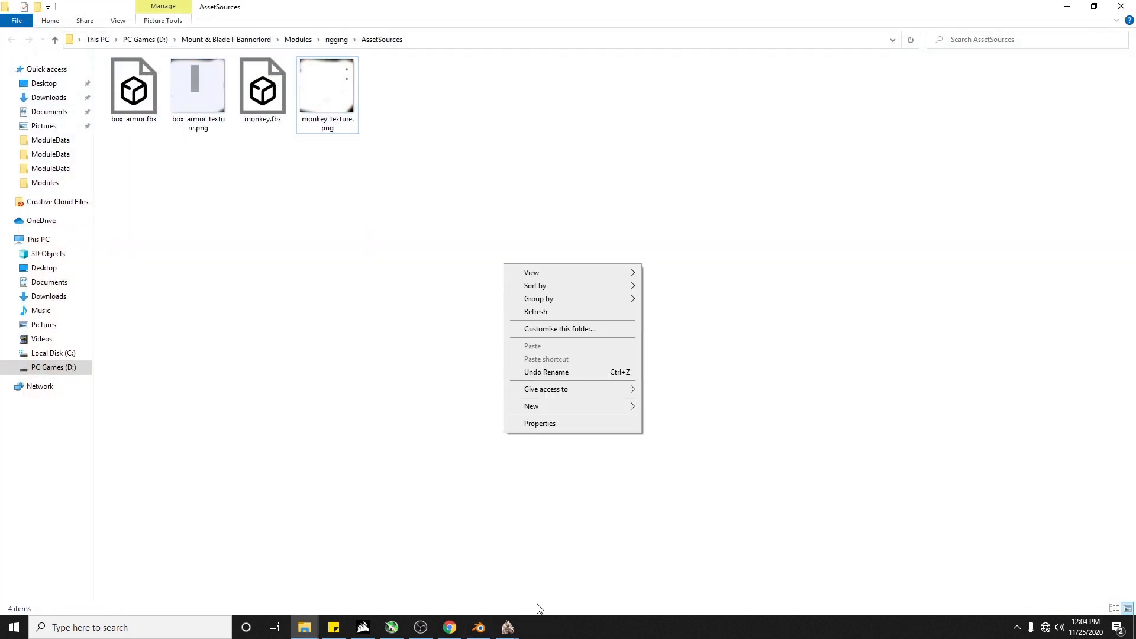
pyautogui.click(509, 626)
pyautogui.click(554, 541)
pyautogui.rightClick(550, 332)
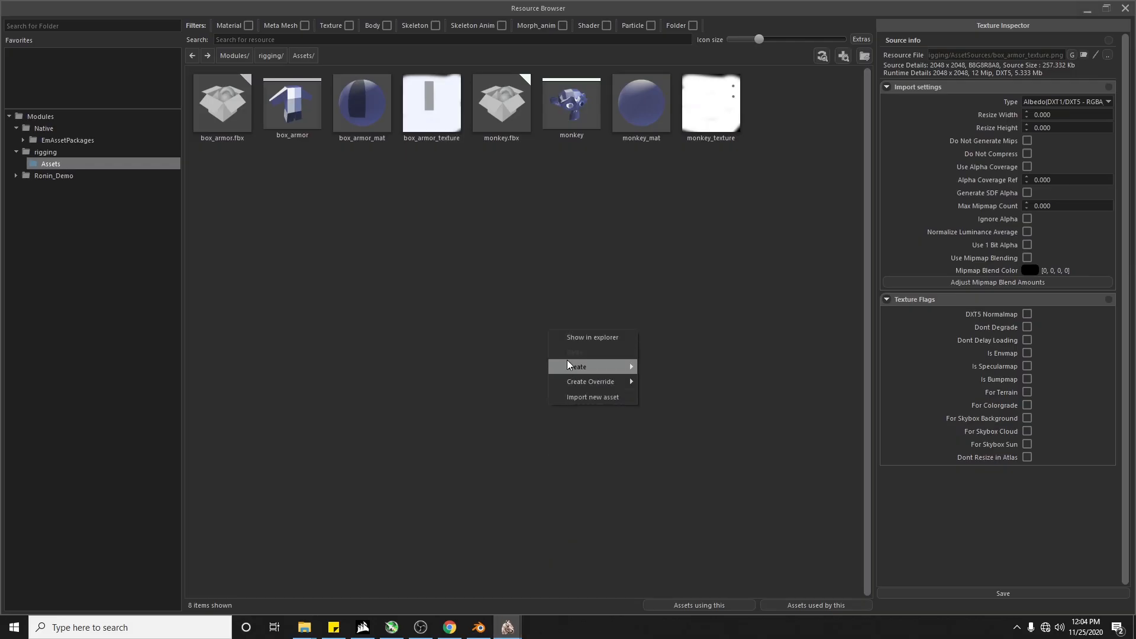
pyautogui.click(592, 396)
pyautogui.scroll(-2, 278, 178)
pyautogui.click(265, 154)
pyautogui.keyDown('ctrl'); pyautogui.click(507, 155); pyautogui.keyUp('ctrl')
pyautogui.click(468, 307)
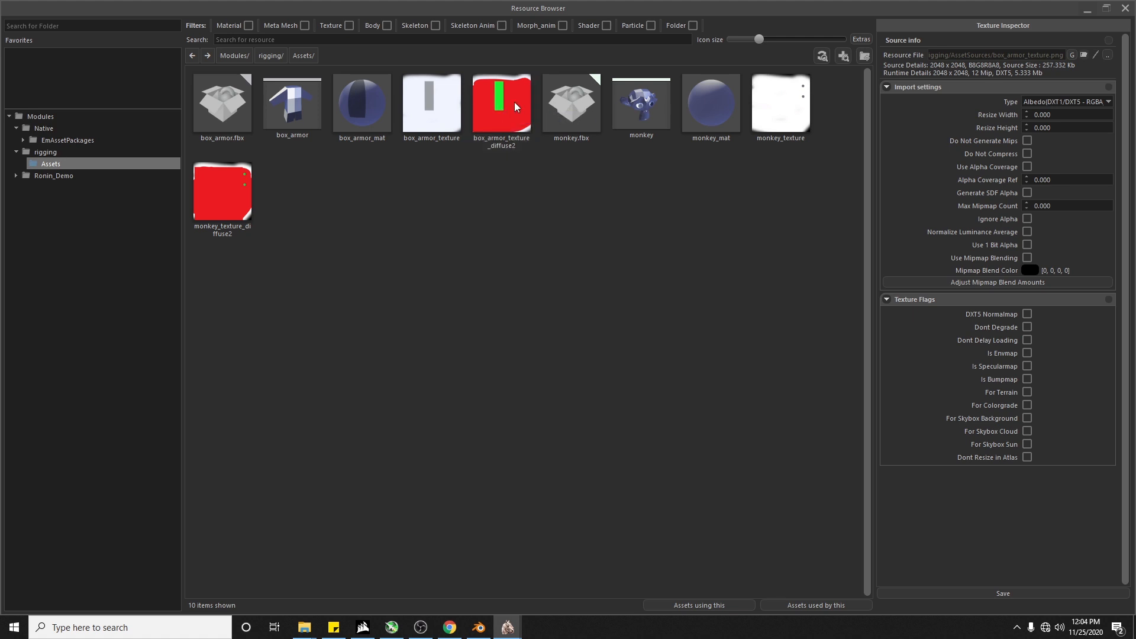
# Step: Set the Diffuse2Map of monkey_mat to monkey_texture_diffuse2 and save the material
pyautogui.click(781, 105)
pyautogui.click(717, 112)
pyautogui.click(1009, 188)
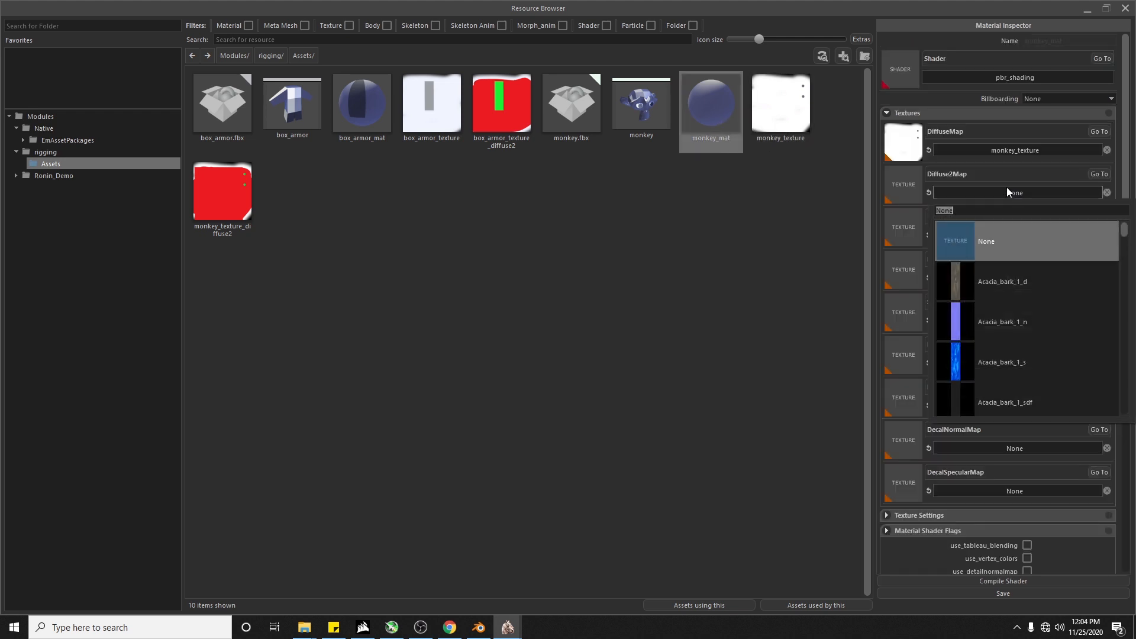
pyautogui.write('monkey')
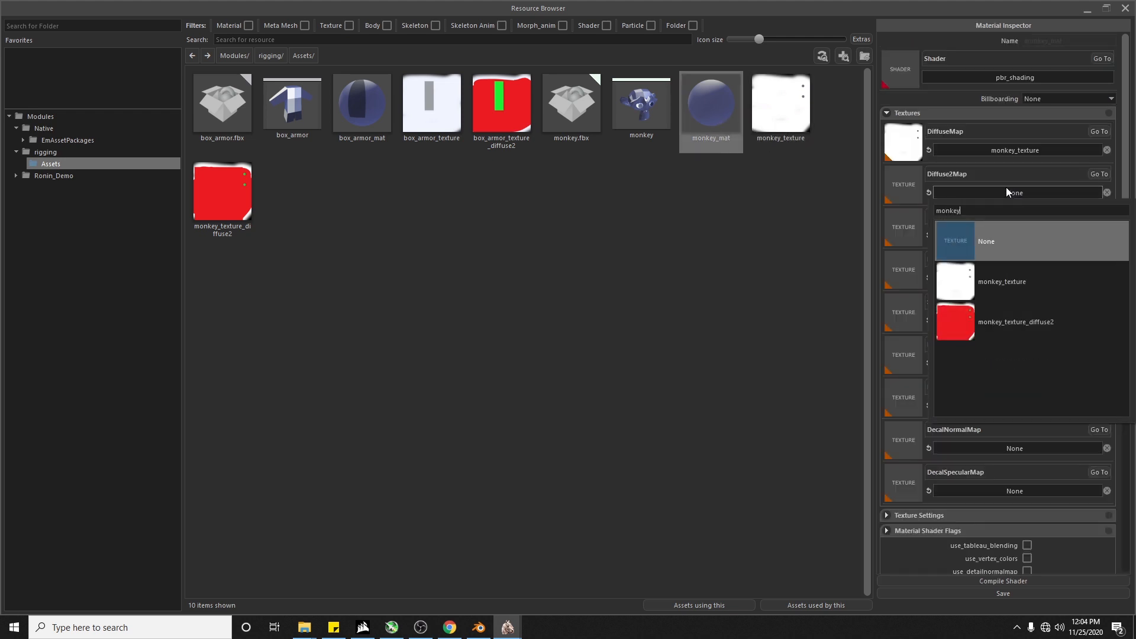
pyautogui.click(1020, 329)
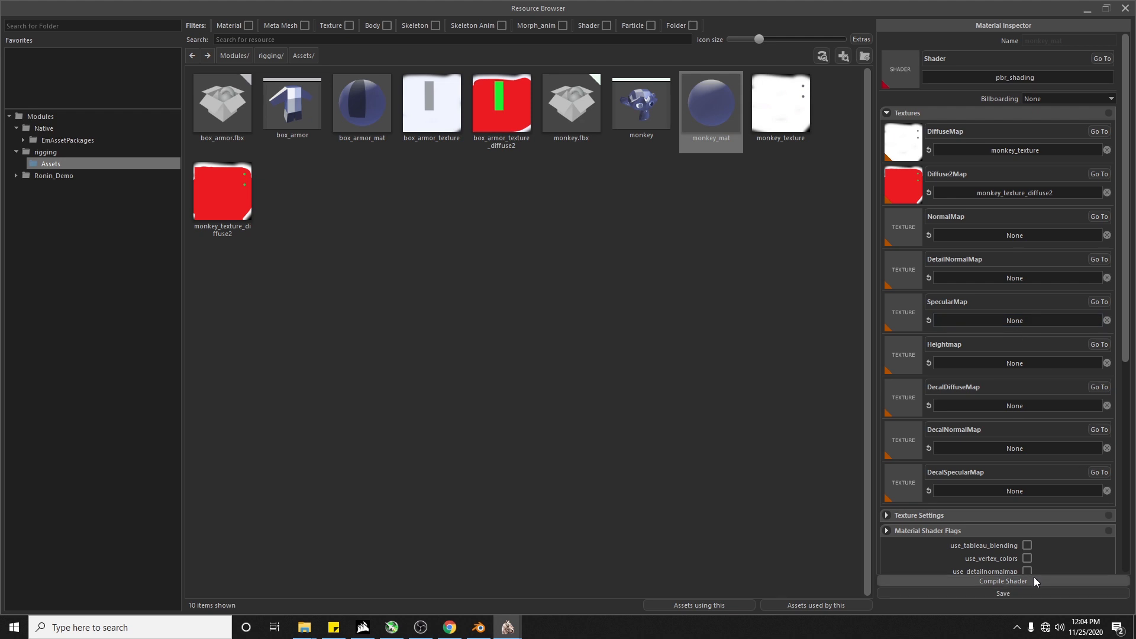
pyautogui.click(1031, 592)
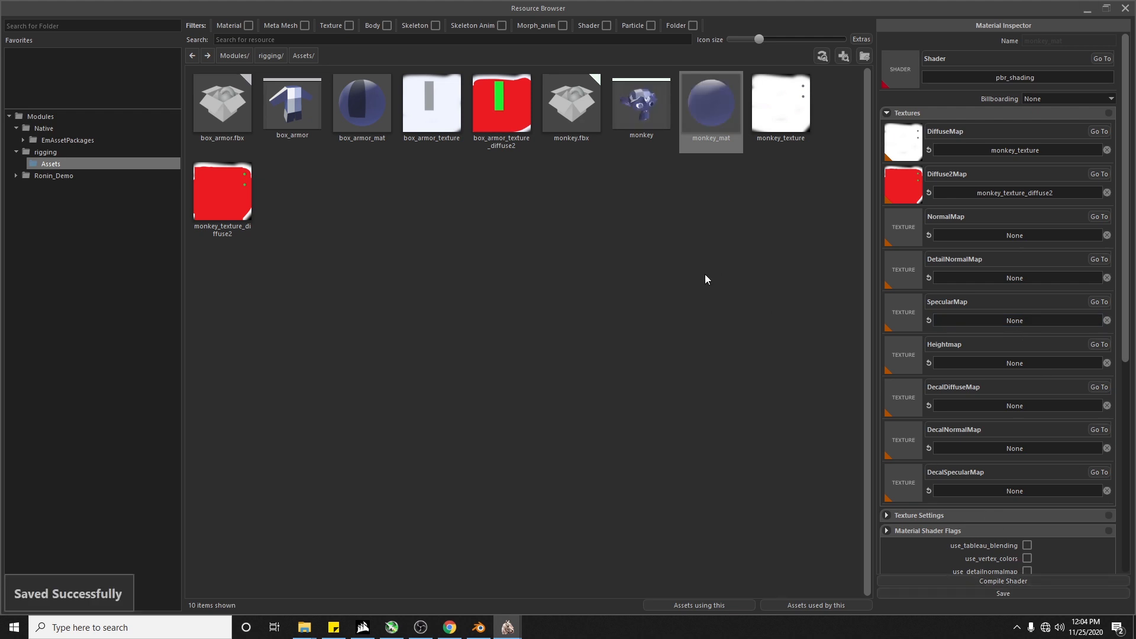
# Step: Set the Diffuse2Map of box_armor_mat to box_armor_texture_diffuse2 and save the material
pyautogui.click(355, 111)
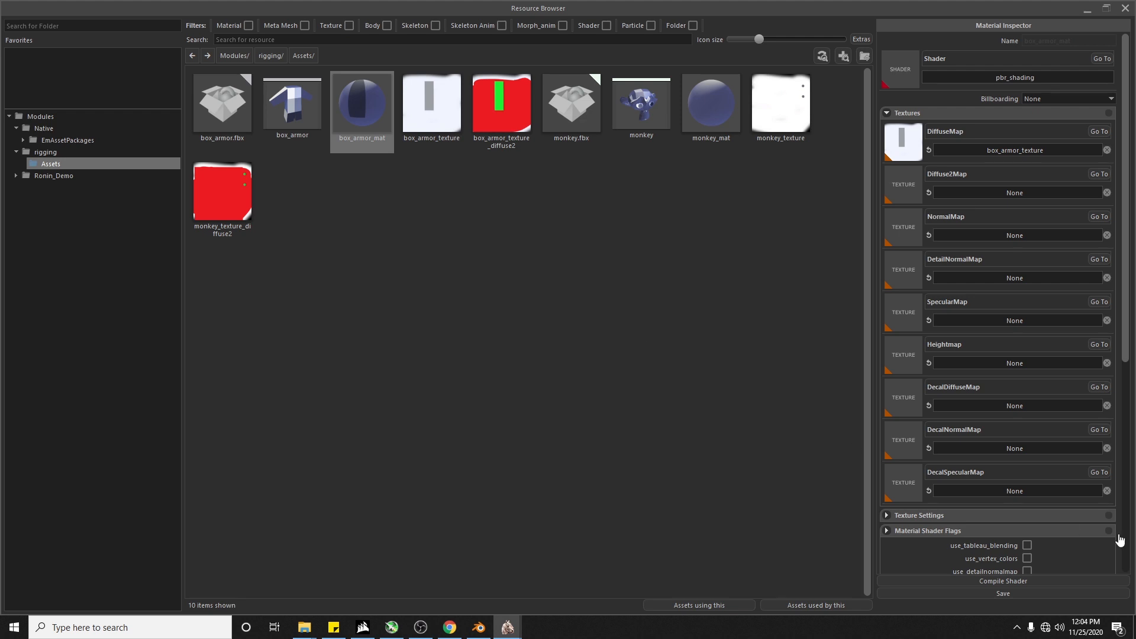
pyautogui.click(999, 194)
pyautogui.write('box')
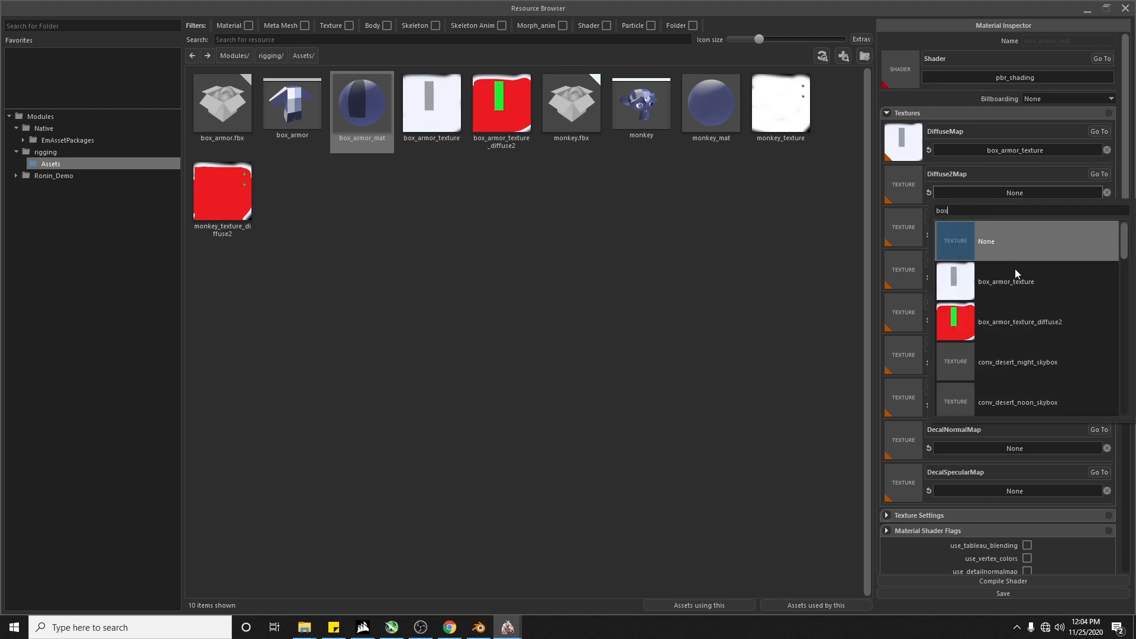
pyautogui.click(1015, 272)
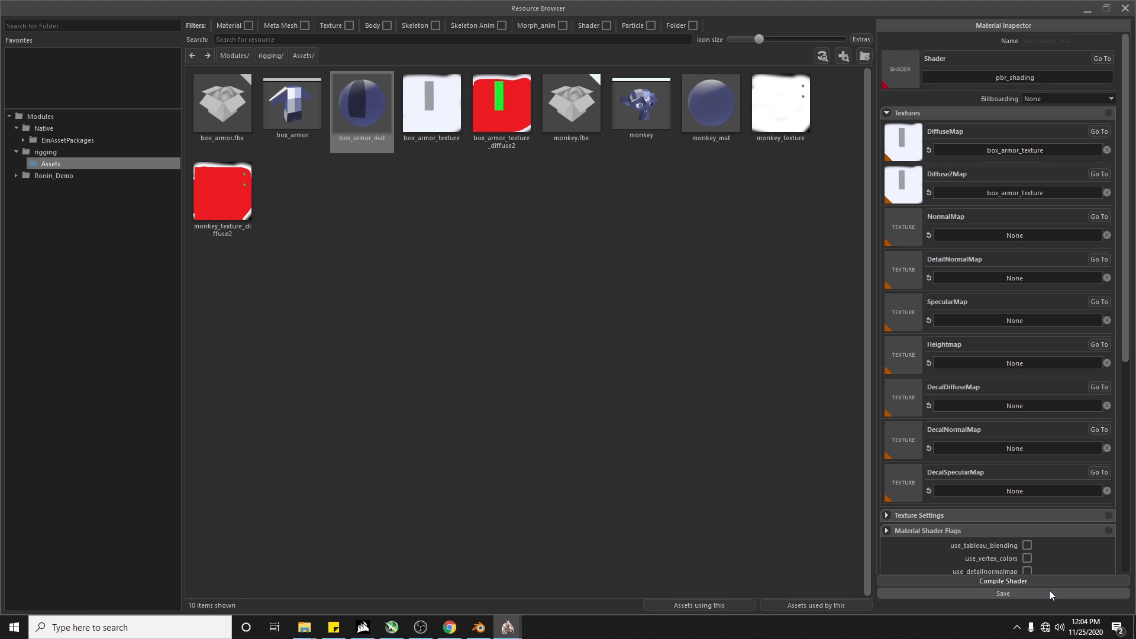
pyautogui.click(983, 191)
pyautogui.click(974, 280)
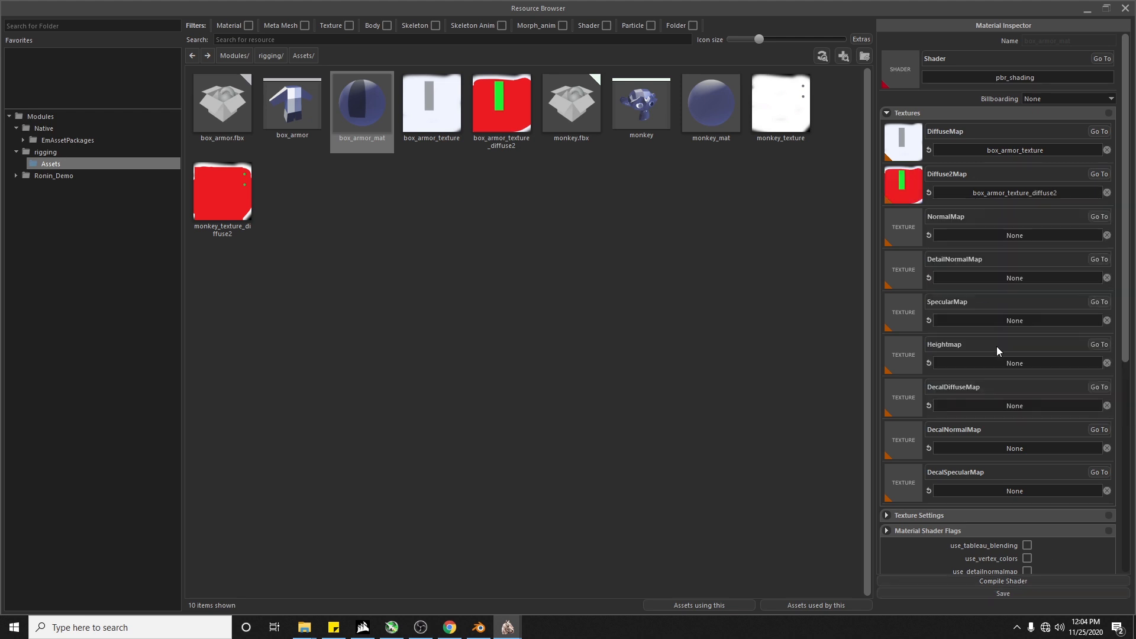
pyautogui.click(1043, 591)
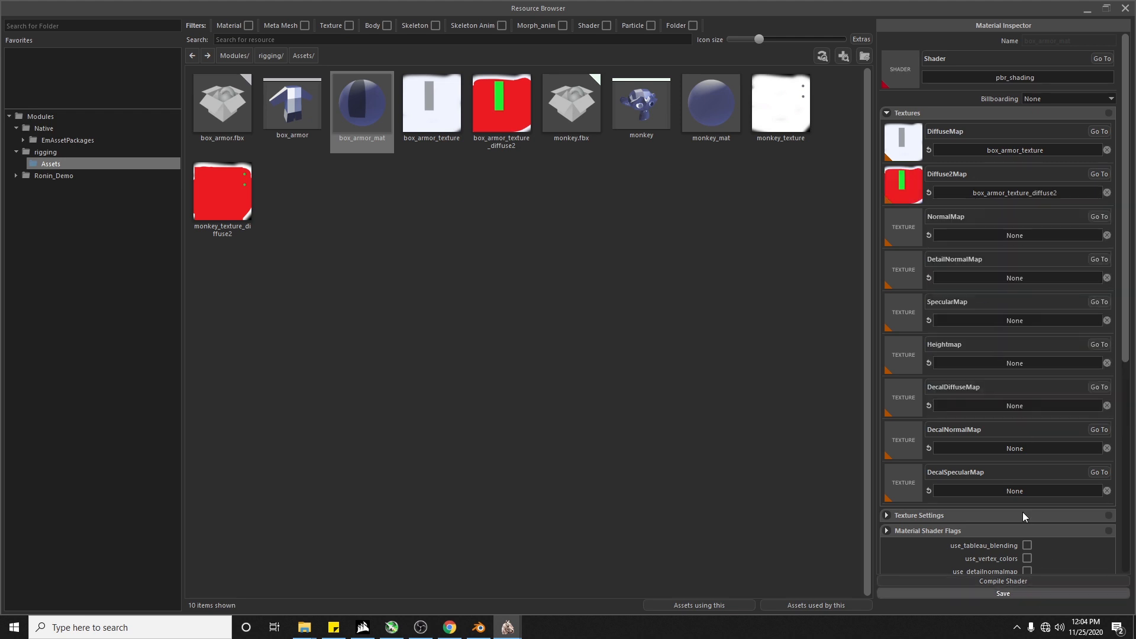
# Step: Inspect the box_armor and monkey meshes with their assigned materials in the Meta Mesh Editor, then close it
pyautogui.doubleClick(300, 130)
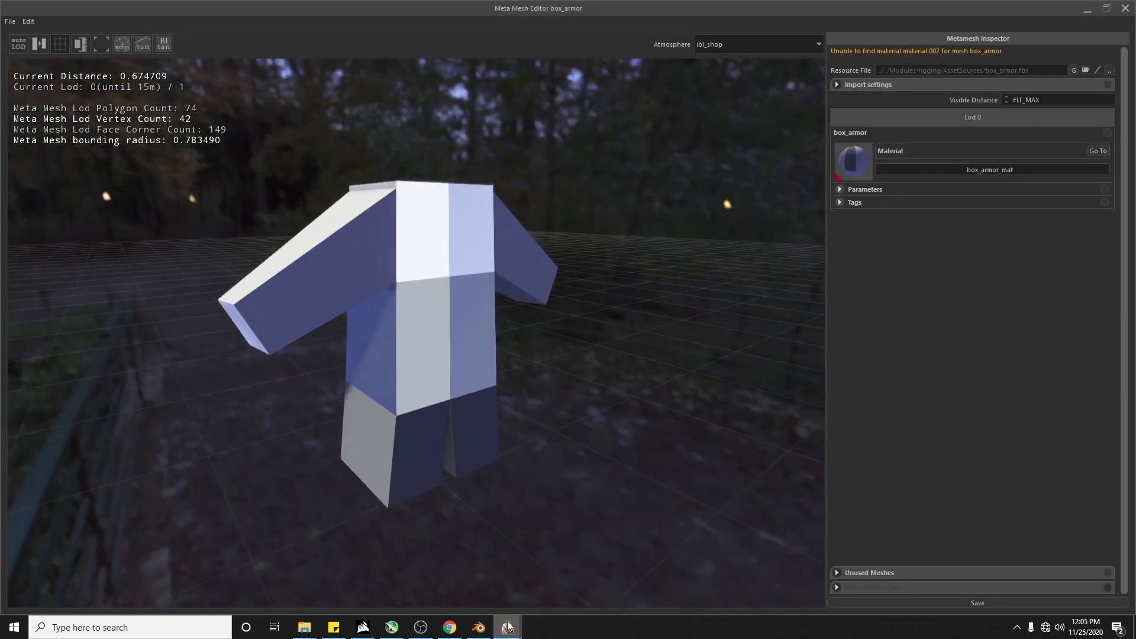
pyautogui.moveTo(508, 626)
pyautogui.click(533, 582)
pyautogui.doubleClick(657, 134)
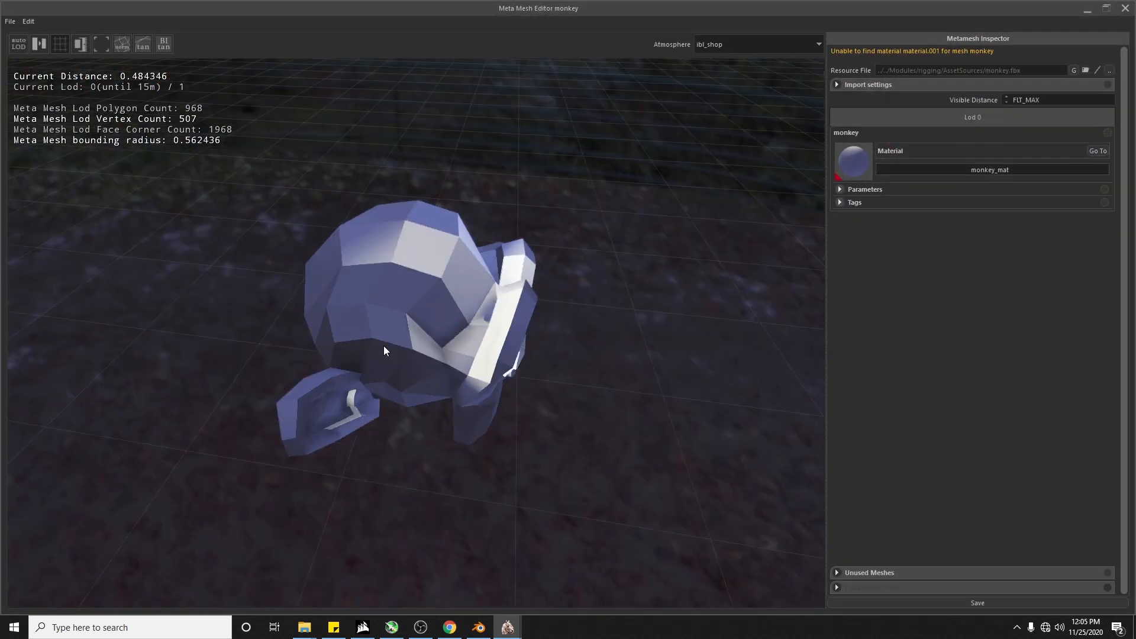
pyautogui.click(1125, 7)
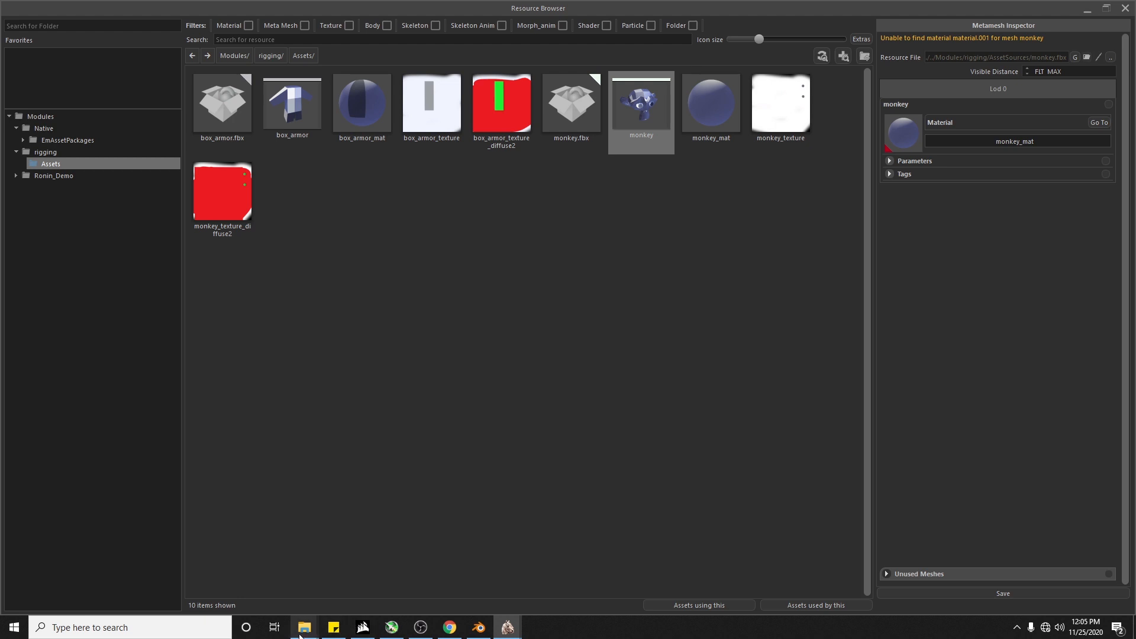
# Step: Switch to File Explorer and open the spitems folder under ModuleData of the SandBoxCore module
pyautogui.moveTo(302, 632)
pyautogui.click(395, 579)
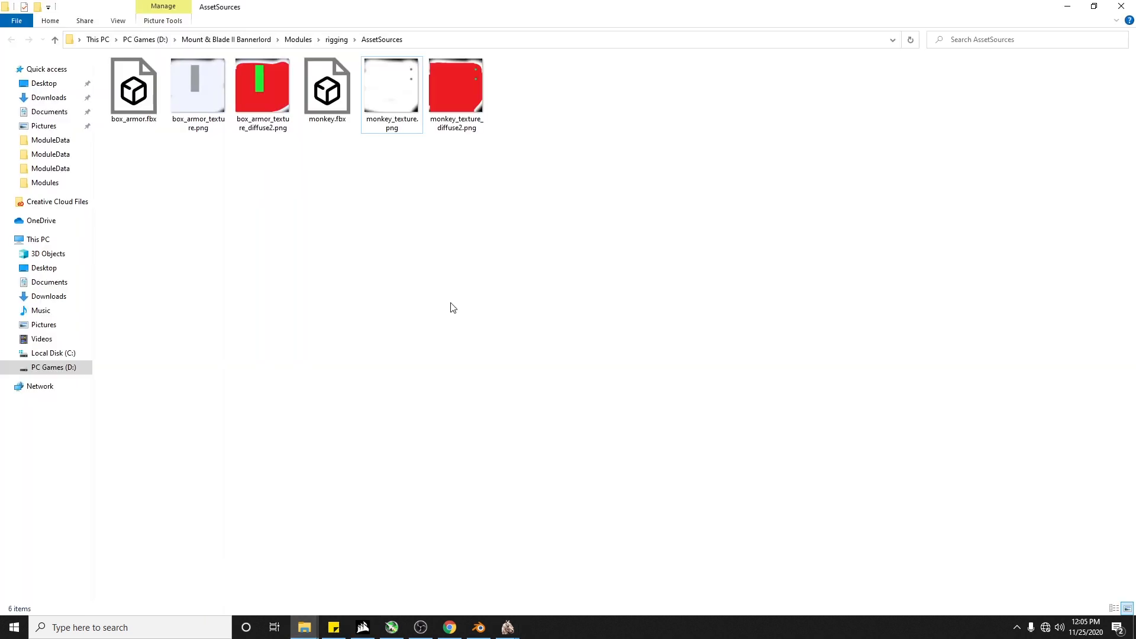
pyautogui.click(301, 40)
pyautogui.doubleClick(248, 127)
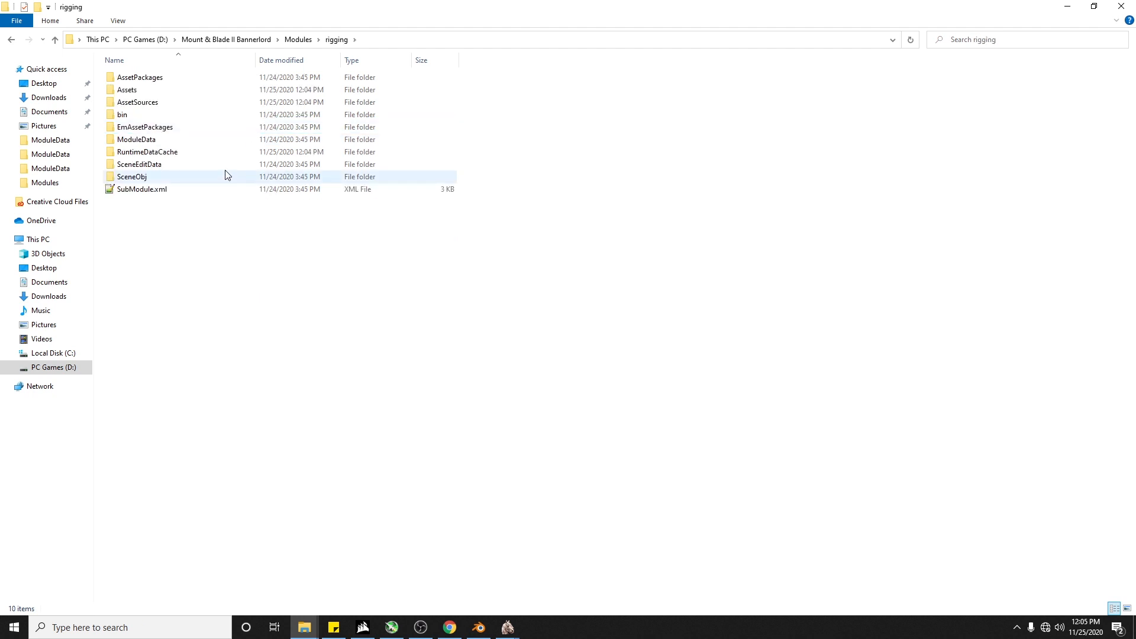
pyautogui.click(298, 40)
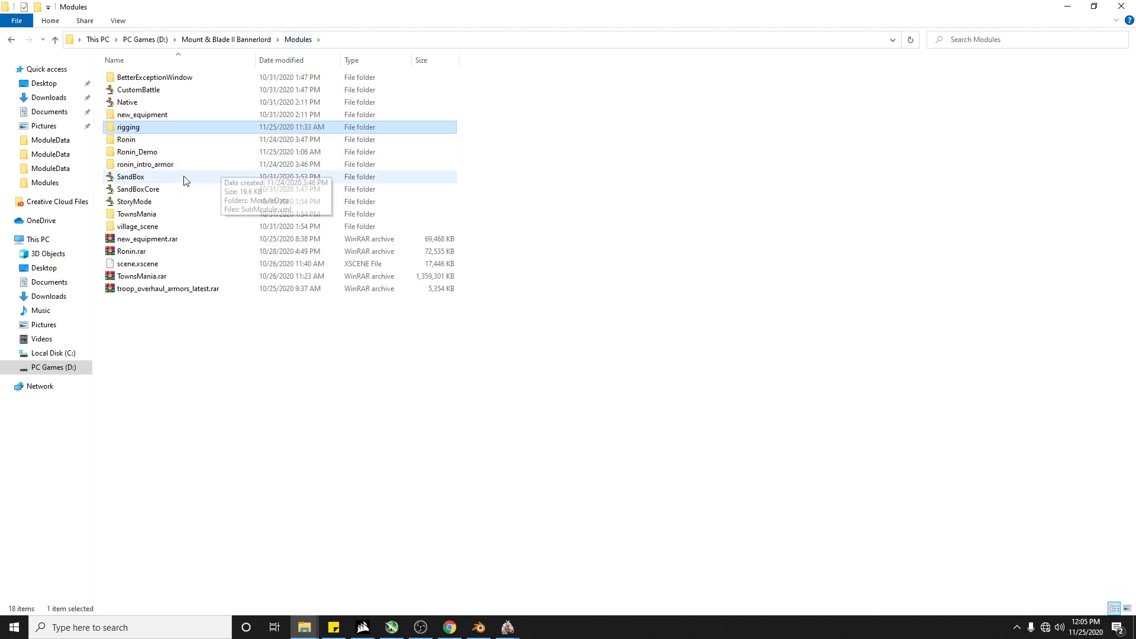
pyautogui.doubleClick(163, 188)
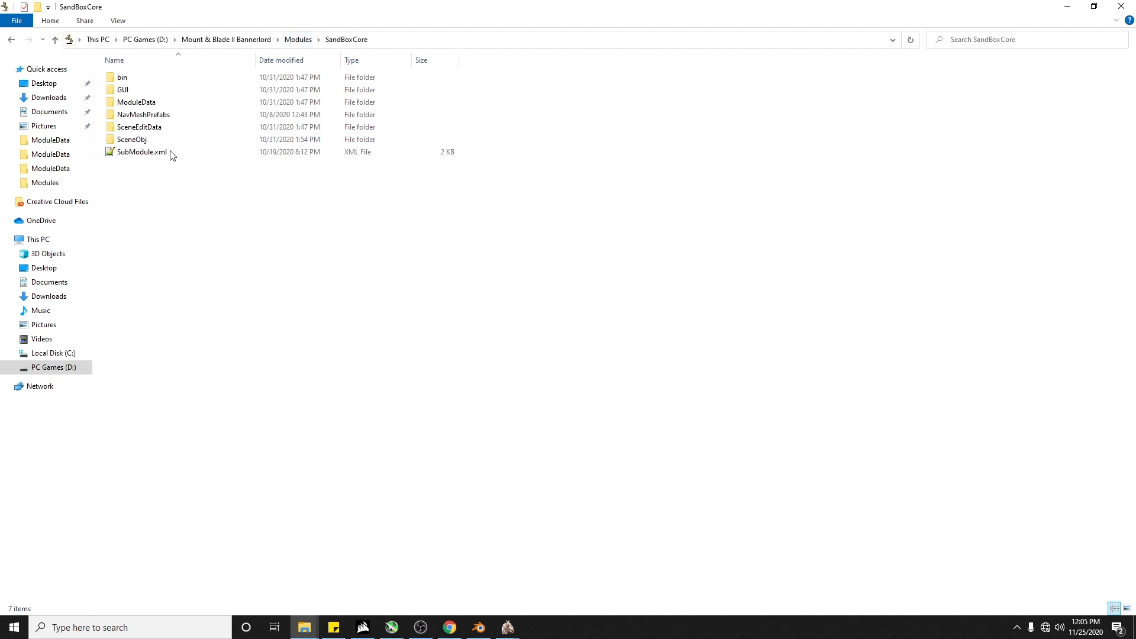
pyautogui.doubleClick(169, 103)
pyautogui.doubleClick(152, 91)
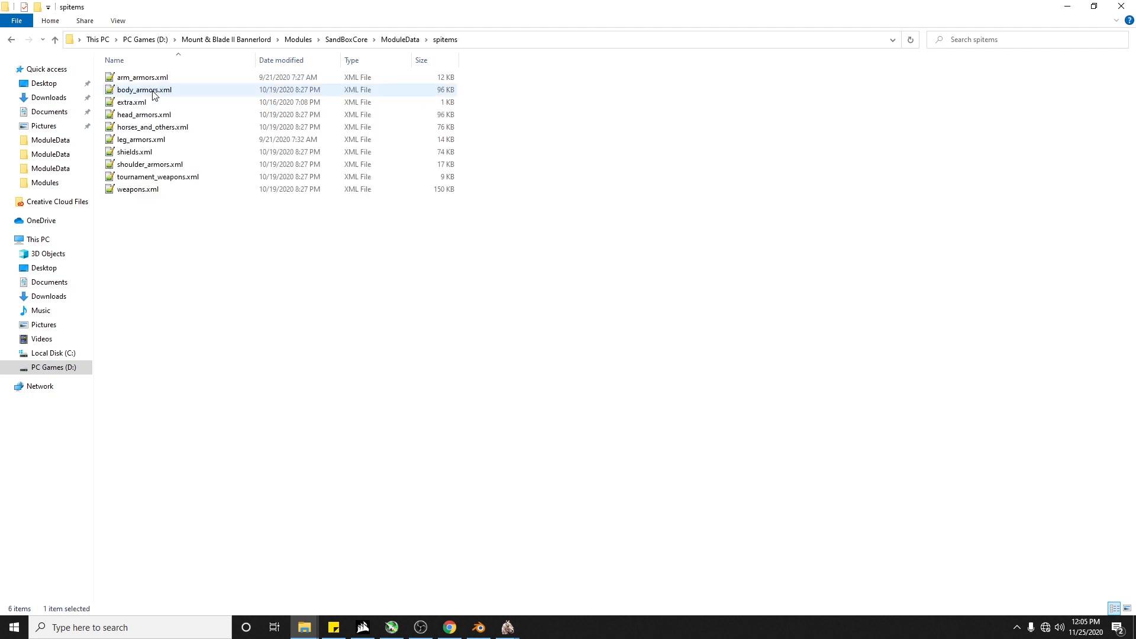
# Step: Open body_armors.xml and head_armors.xml in Notepad++ and close all unchanged documents there
pyautogui.click(153, 92)
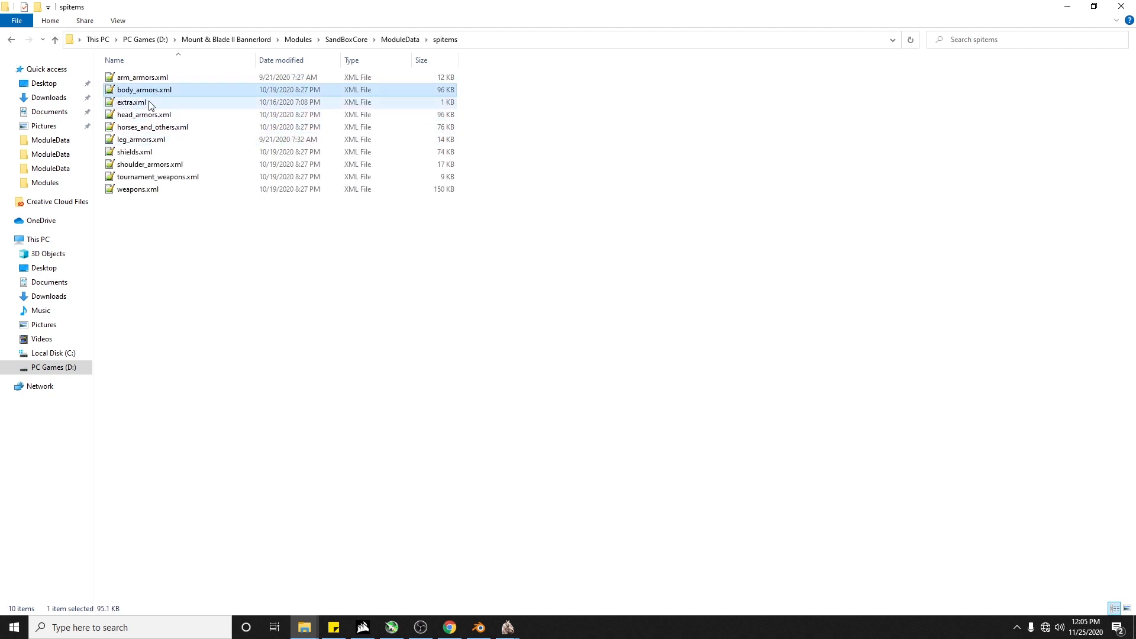
pyautogui.rightClick(152, 116)
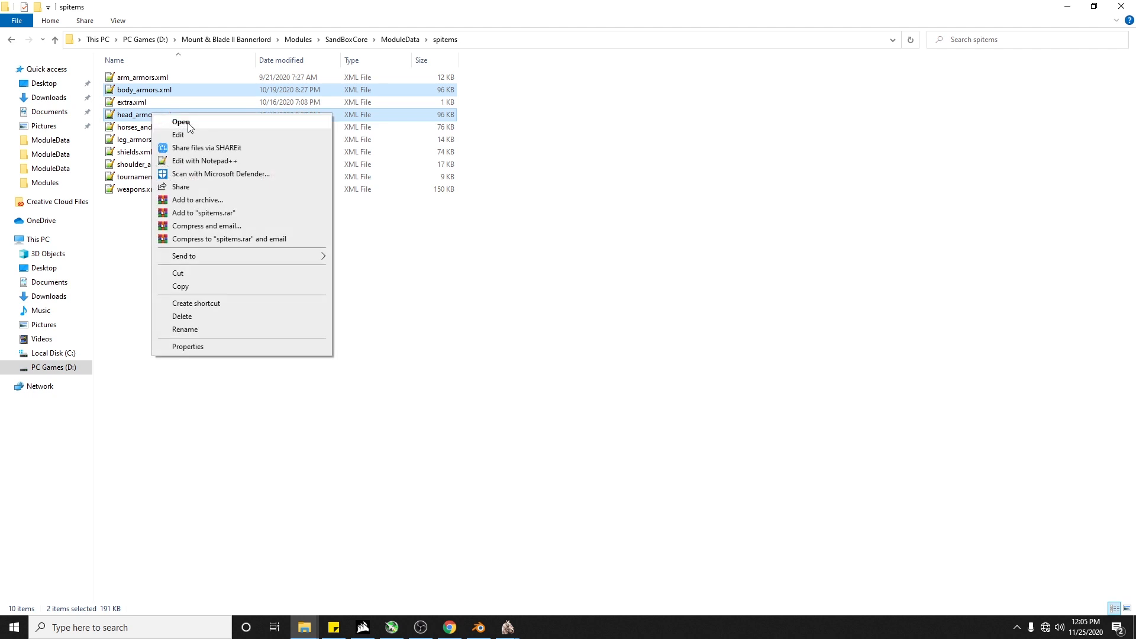
pyautogui.click(195, 156)
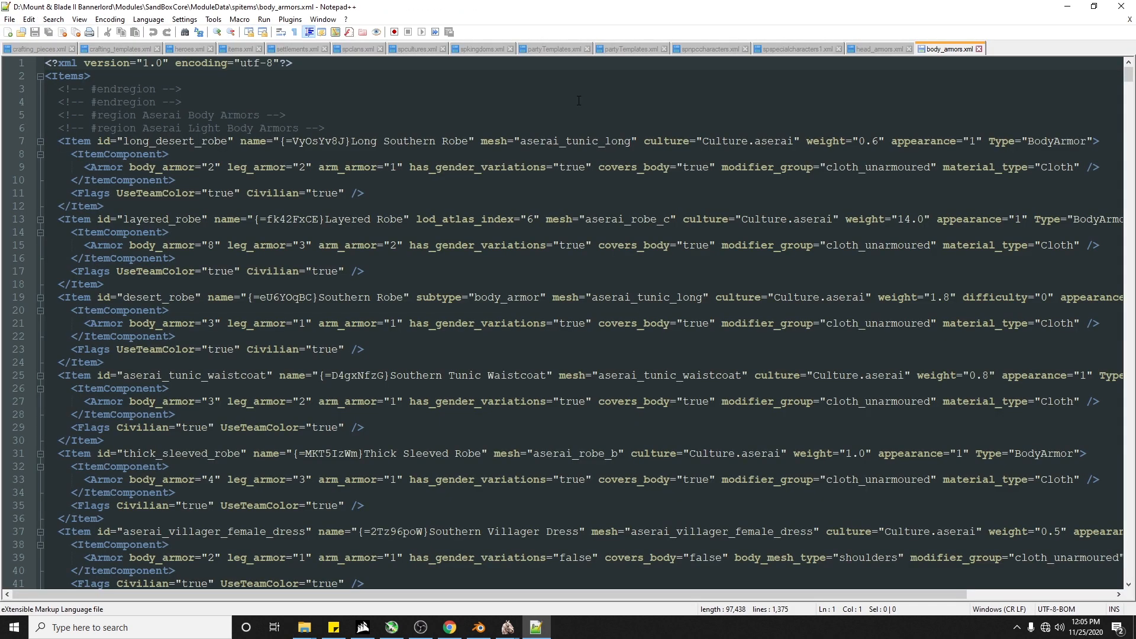
pyautogui.rightClick(890, 49)
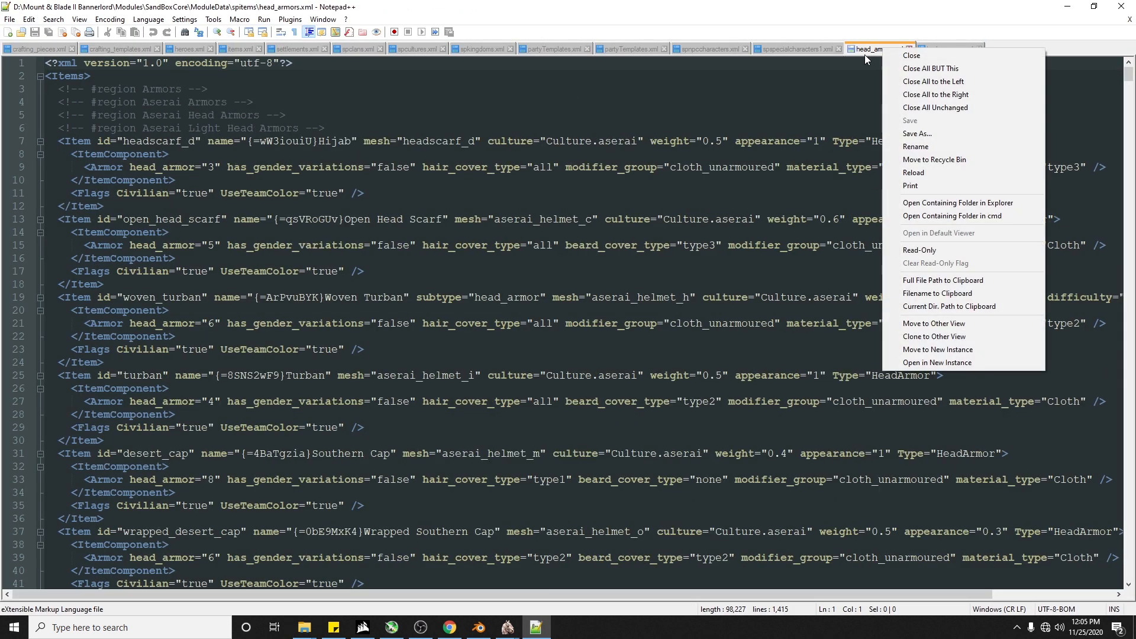
pyautogui.click(931, 108)
# Step: Return to the spitems folder and reopen only body_armors.xml and head_armors.xml in Notepad++
pyautogui.moveTo(321, 636)
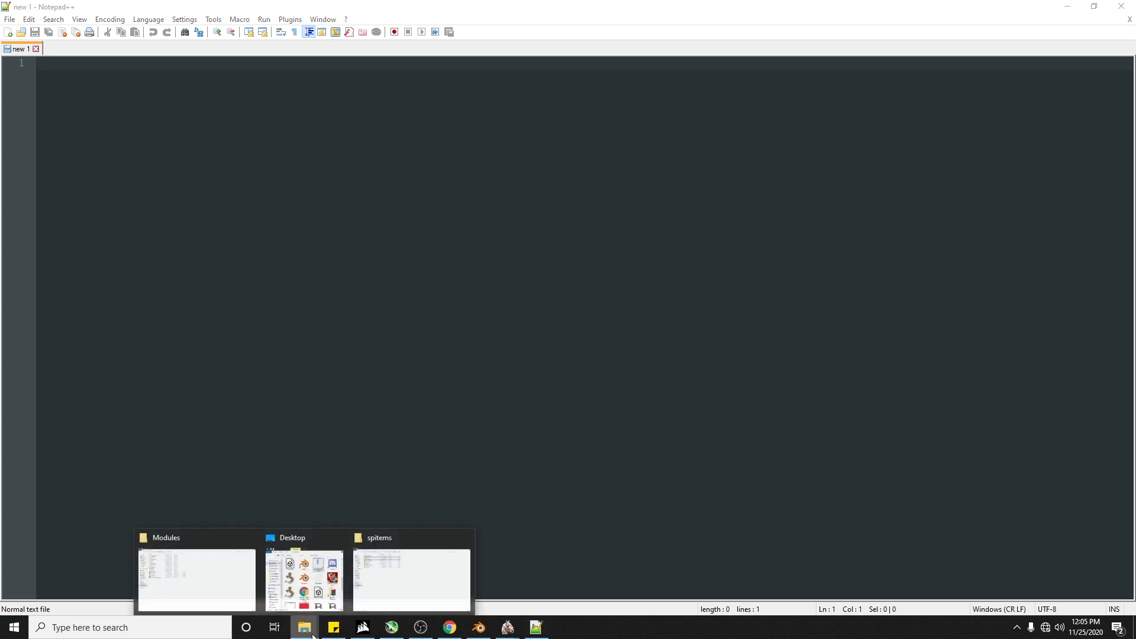
pyautogui.click(415, 577)
pyautogui.rightClick(222, 119)
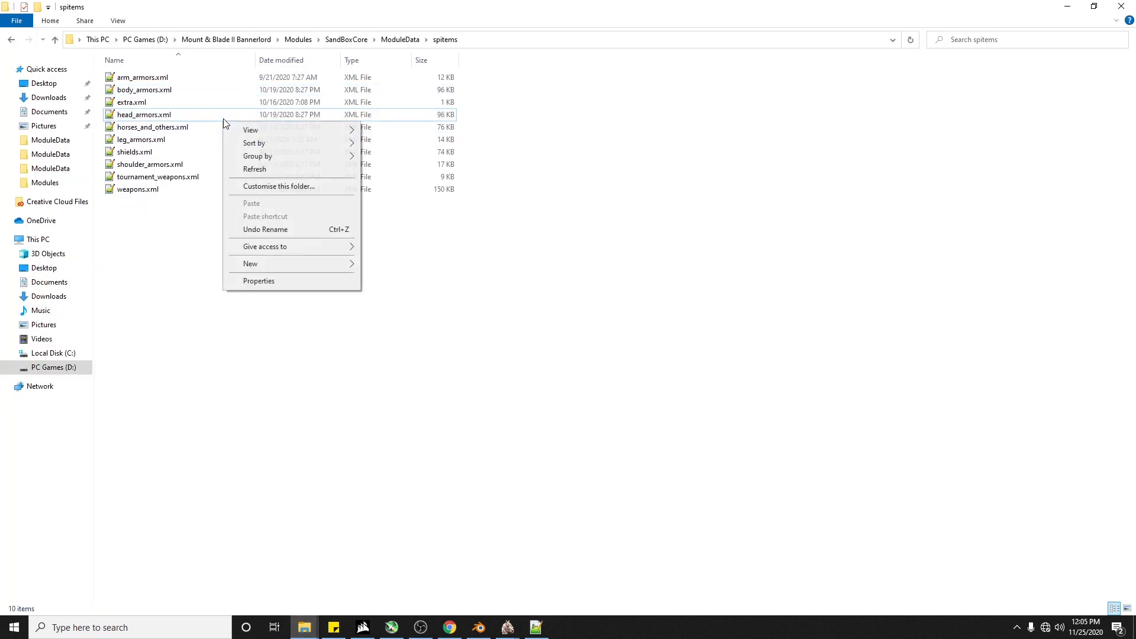
pyautogui.click(187, 115)
pyautogui.keyDown('ctrl'); pyautogui.click(175, 90); pyautogui.keyUp('ctrl')
pyautogui.rightClick(176, 88)
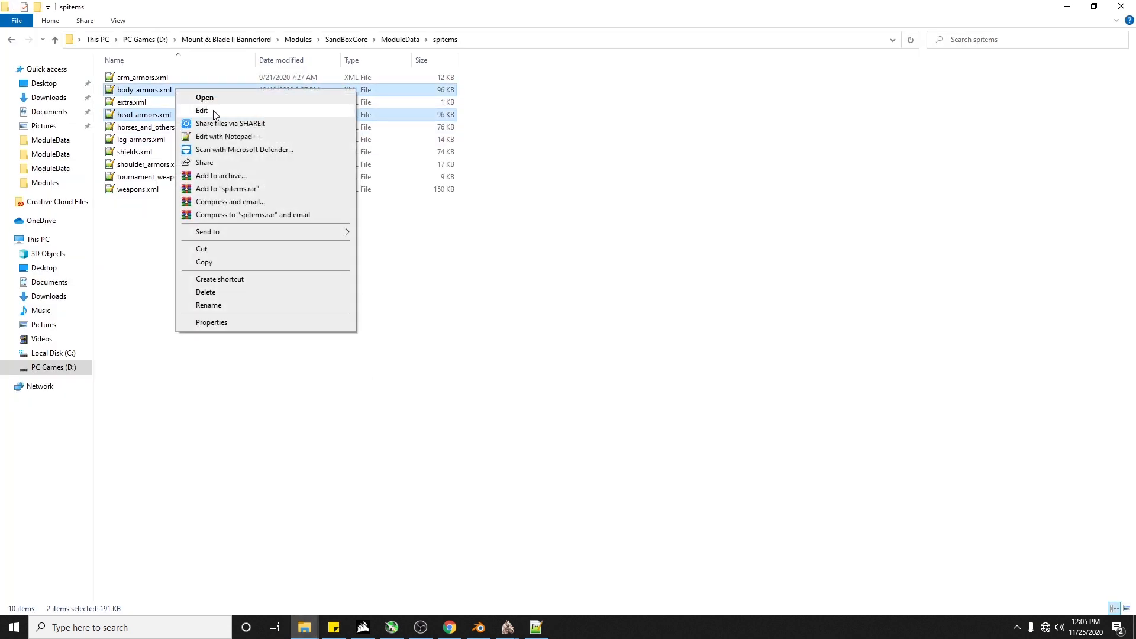
pyautogui.click(228, 137)
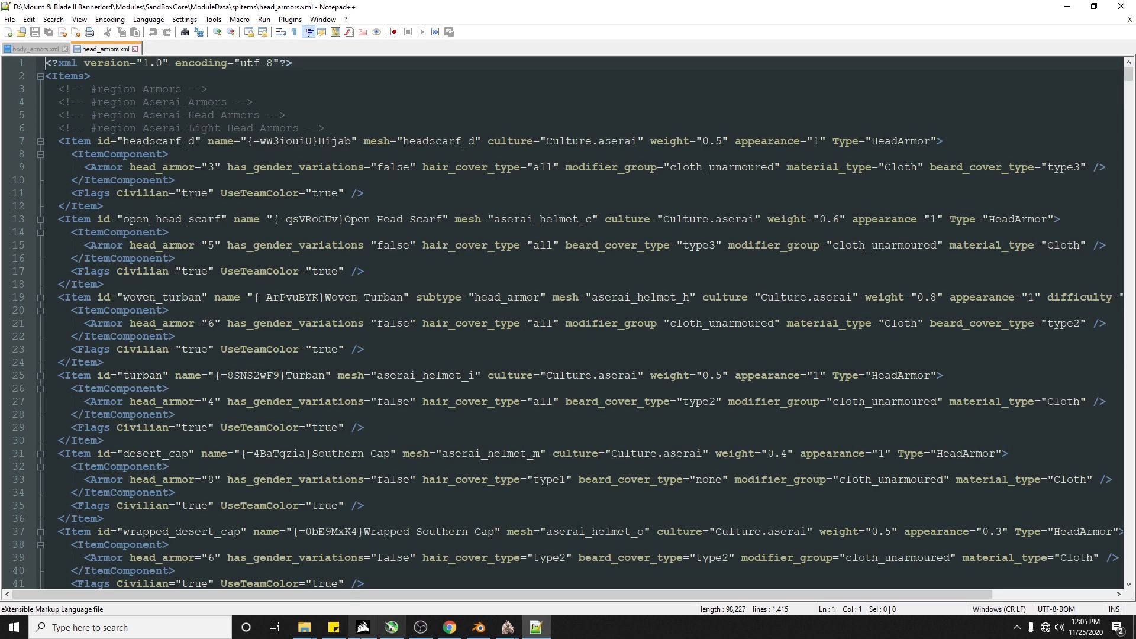
# Step: Open items.xml from the rigging module's ModuleData folder and delete the existing item entries between the Items tags
pyautogui.moveTo(305, 629)
pyautogui.click(395, 578)
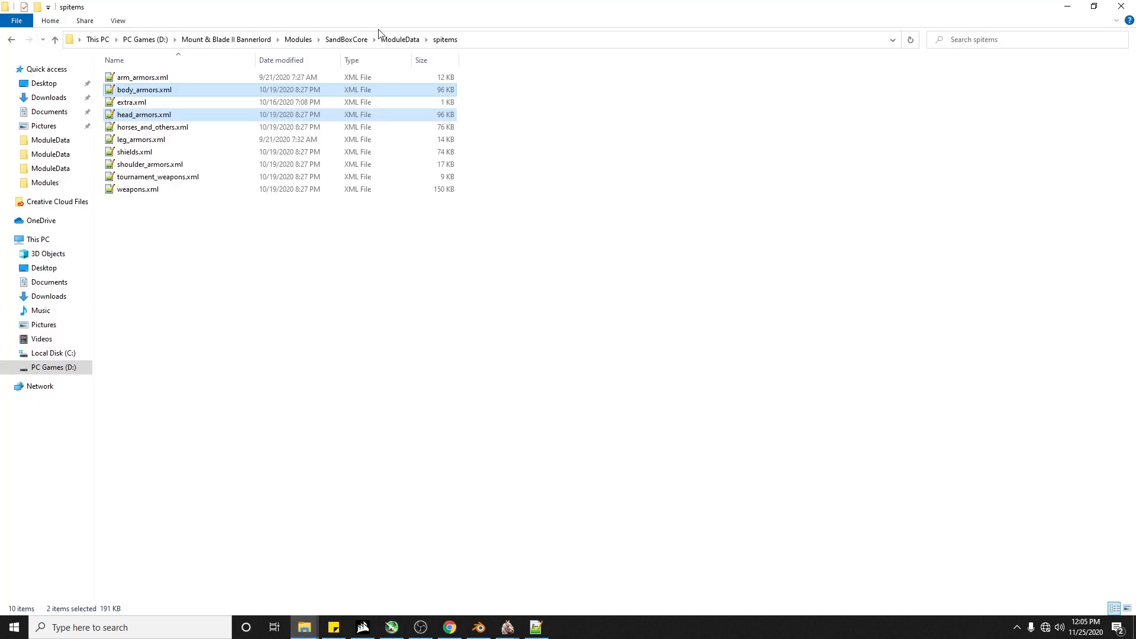
pyautogui.click(400, 39)
pyautogui.click(348, 39)
pyautogui.click(298, 39)
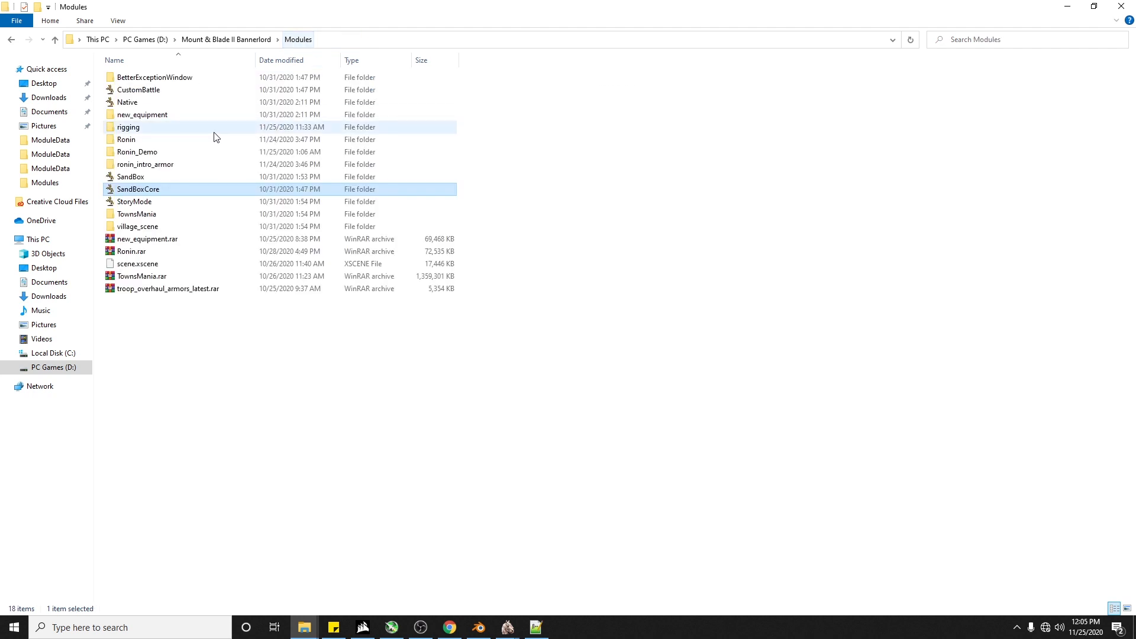
pyautogui.doubleClick(171, 133)
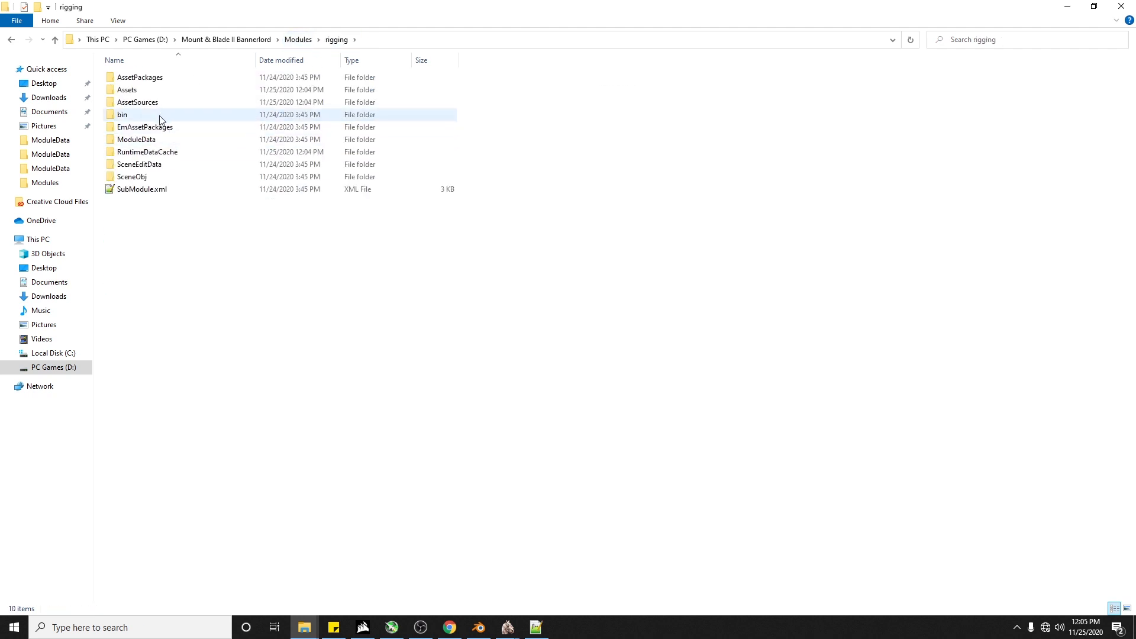
pyautogui.doubleClick(158, 142)
pyautogui.doubleClick(148, 153)
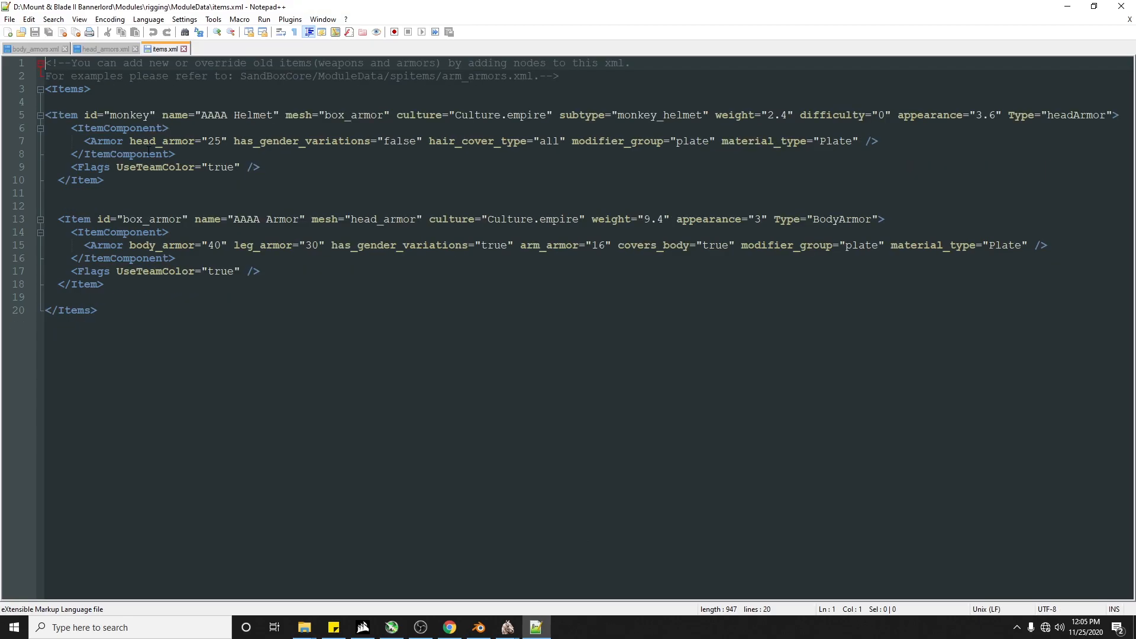
pyautogui.moveTo(146, 303); pyautogui.dragTo(45, 106)
pyautogui.press('BackSpace')
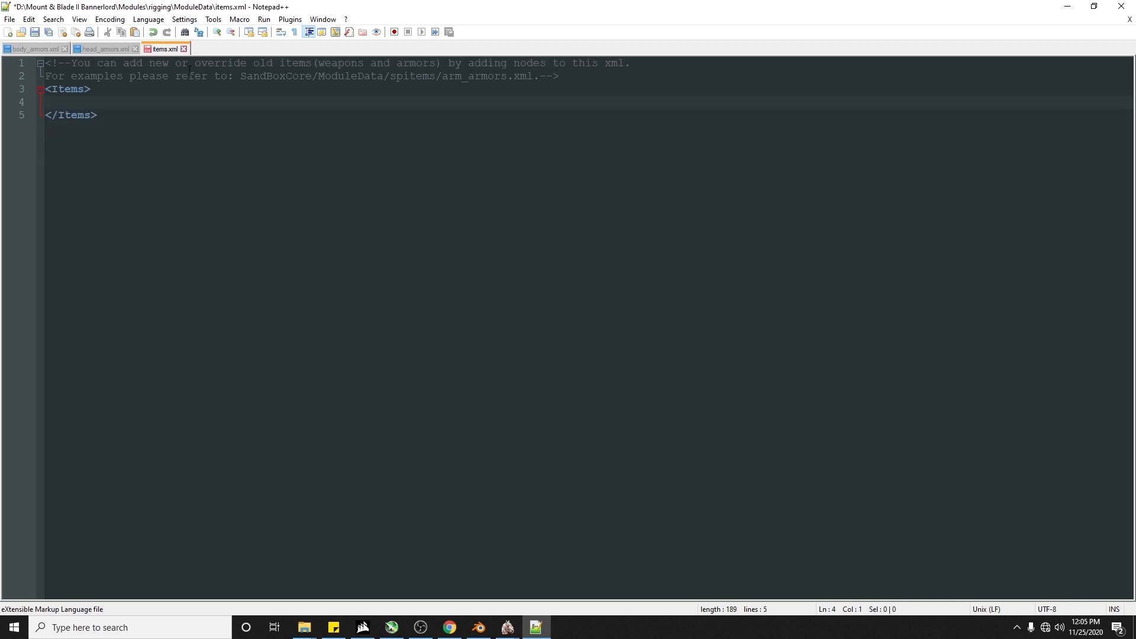
# Step: Copy the headscarf_d item block from head_armors.xml into the empty Items section of the rigging module's items.xml
pyautogui.click(118, 49)
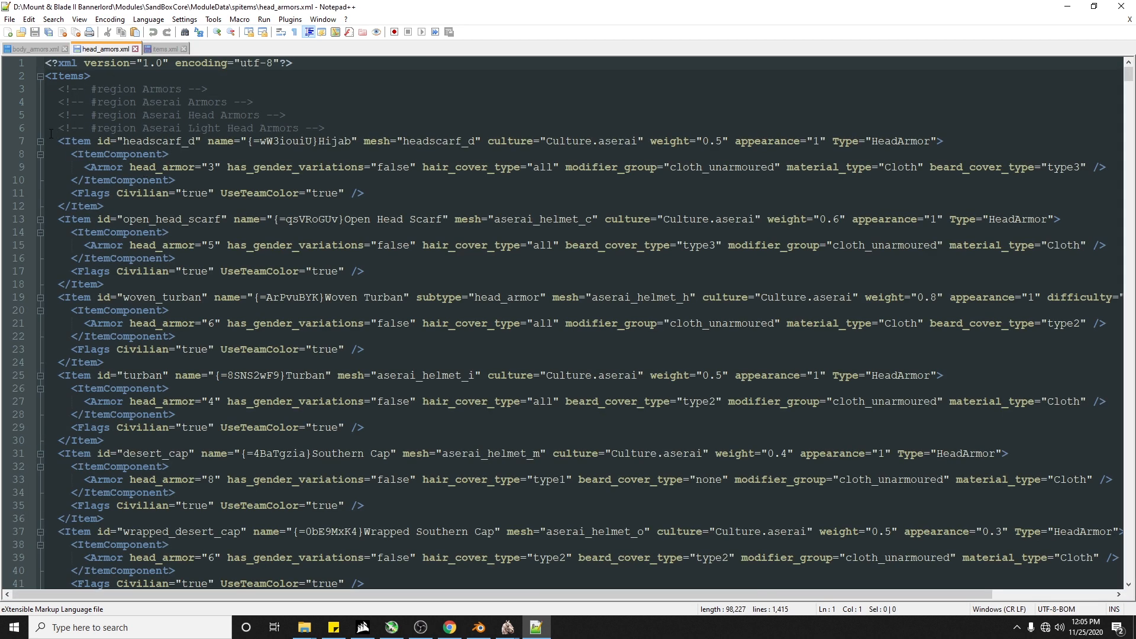
pyautogui.moveTo(52, 134)
pyautogui.mouseDown()
pyautogui.moveTo(104, 197)
pyautogui.moveTo(59, 142)
pyautogui.mouseUp()
pyautogui.hotkey('ctrl', 'c')
pyautogui.click(114, 214)
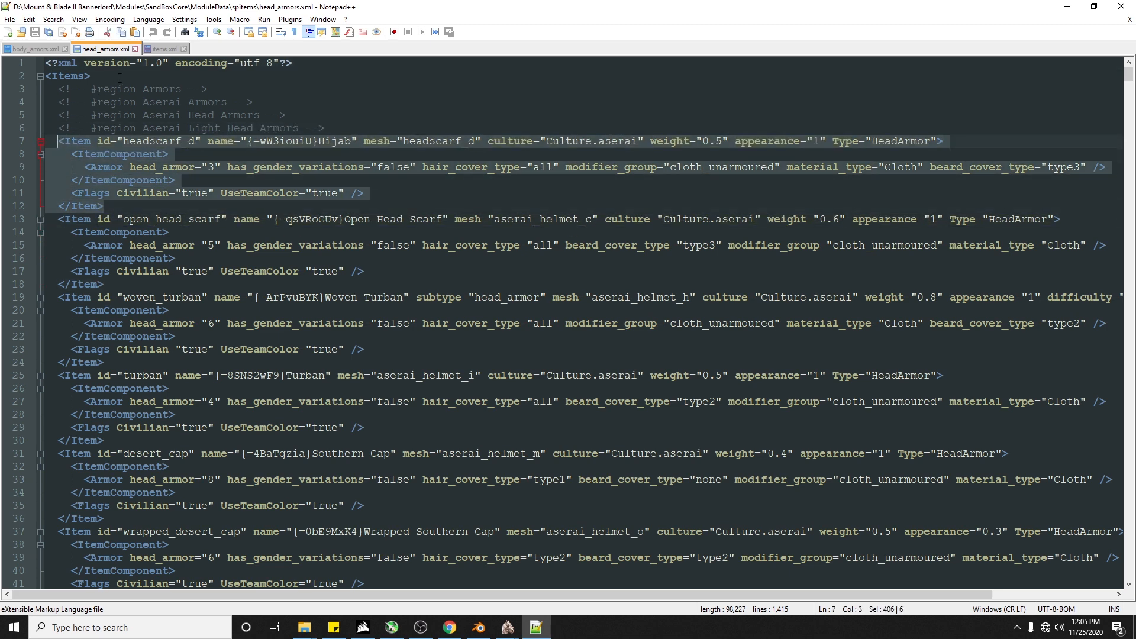
pyautogui.click(159, 49)
pyautogui.press('Return')
pyautogui.press('Return')
pyautogui.press('Up')
pyautogui.hotkey('ctrl', 'v')
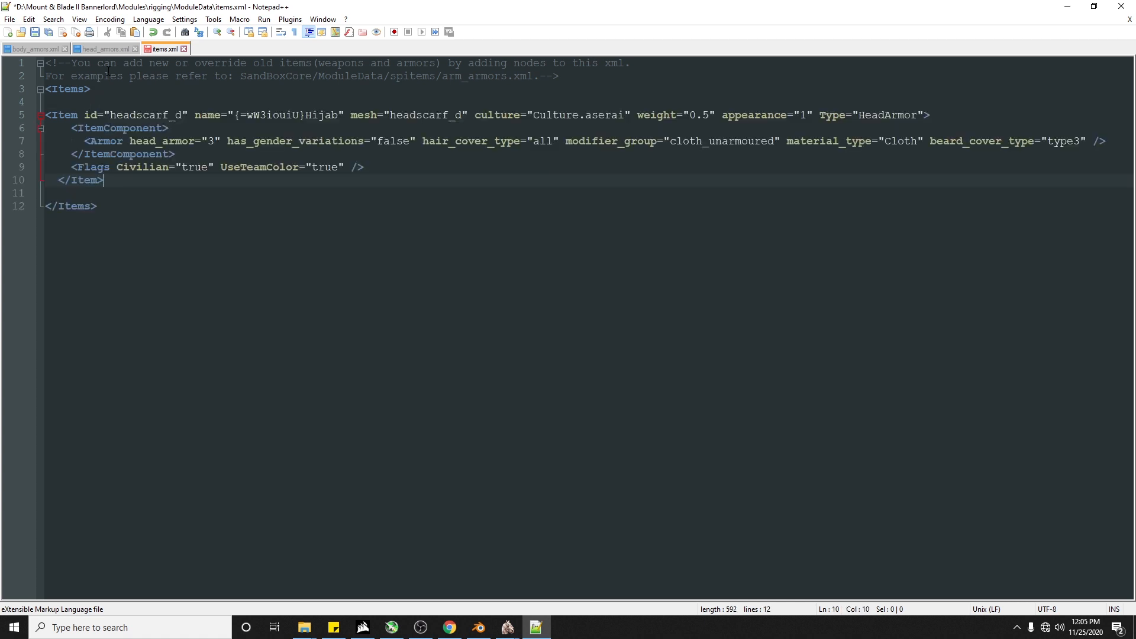
# Step: Copy the long_desert_robe item block from body_armors.xml into items.xml below the headscarf item
pyautogui.click(93, 48)
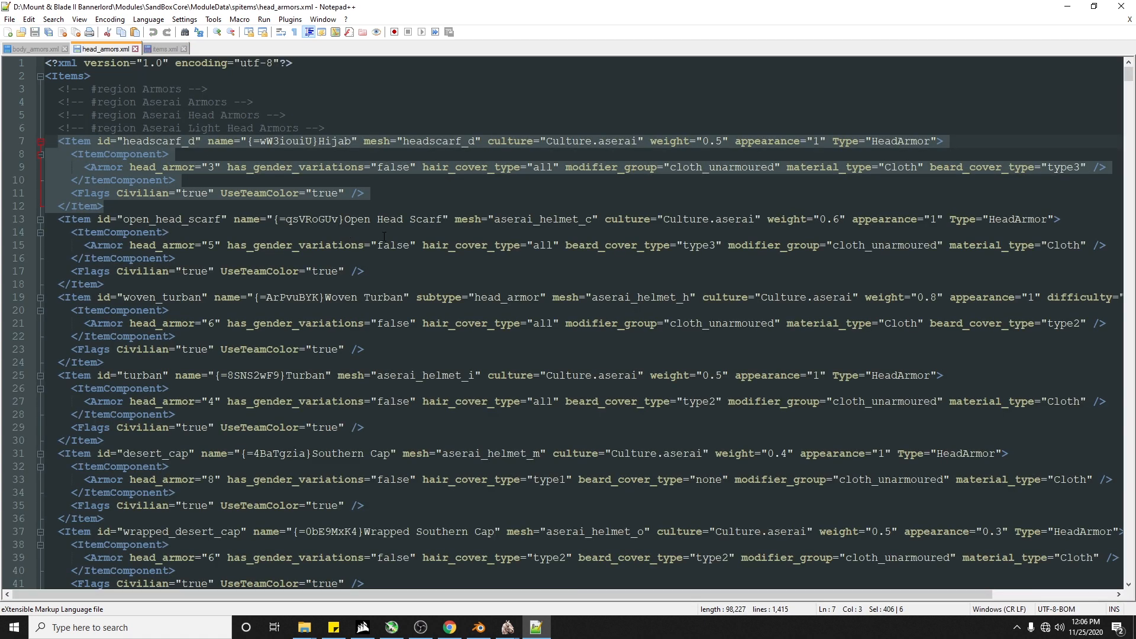
pyautogui.scroll(-20, 384, 236)
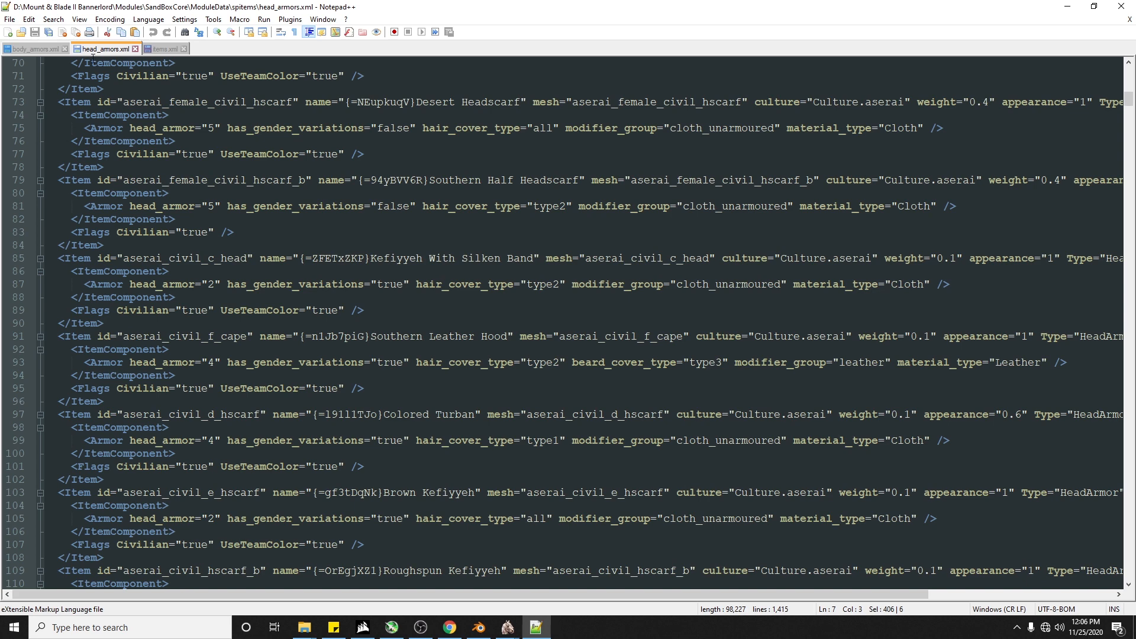
pyautogui.click(34, 50)
pyautogui.moveTo(58, 141); pyautogui.dragTo(104, 206)
pyautogui.hotkey('ctrl', 'c')
pyautogui.click(164, 50)
pyautogui.click(133, 194)
pyautogui.hotkey('ctrl', 'v')
# Step: Change the head armor item's id to monkey and the body armor item's id to box
pyautogui.doubleClick(137, 115)
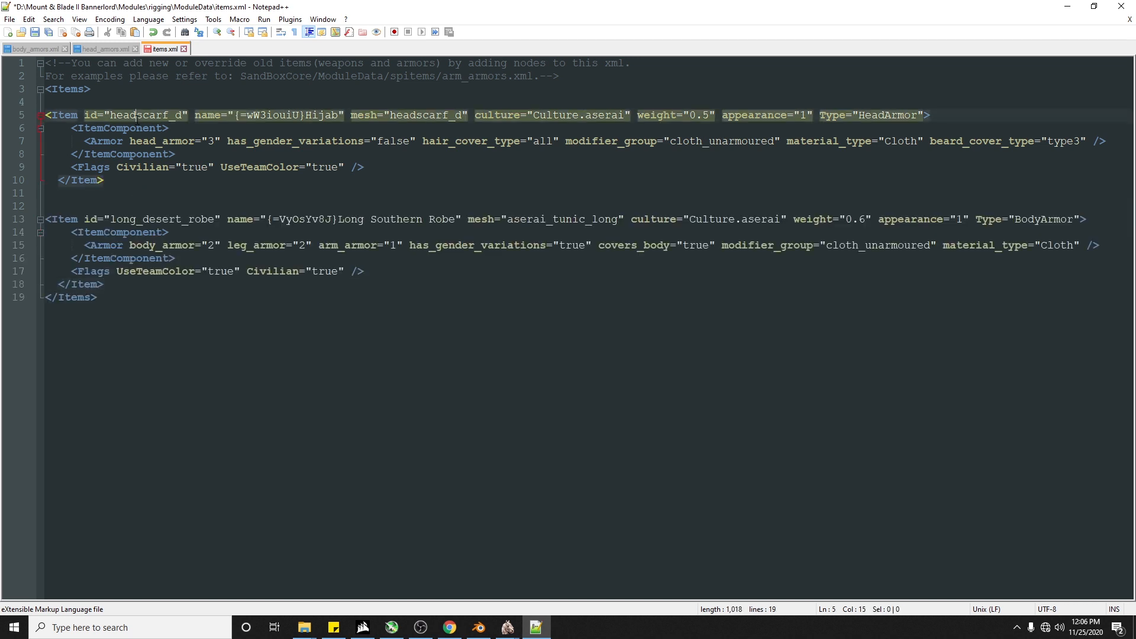
pyautogui.write('box')
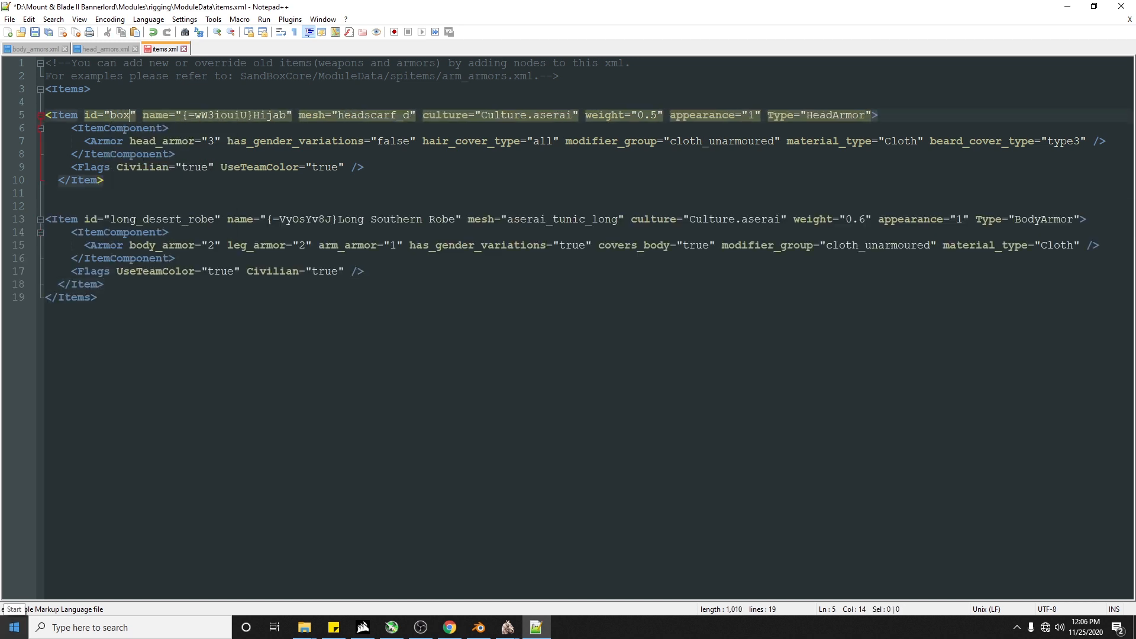
pyautogui.press('BackSpace')
pyautogui.press('BackSpace')
pyautogui.press('BackSpace')
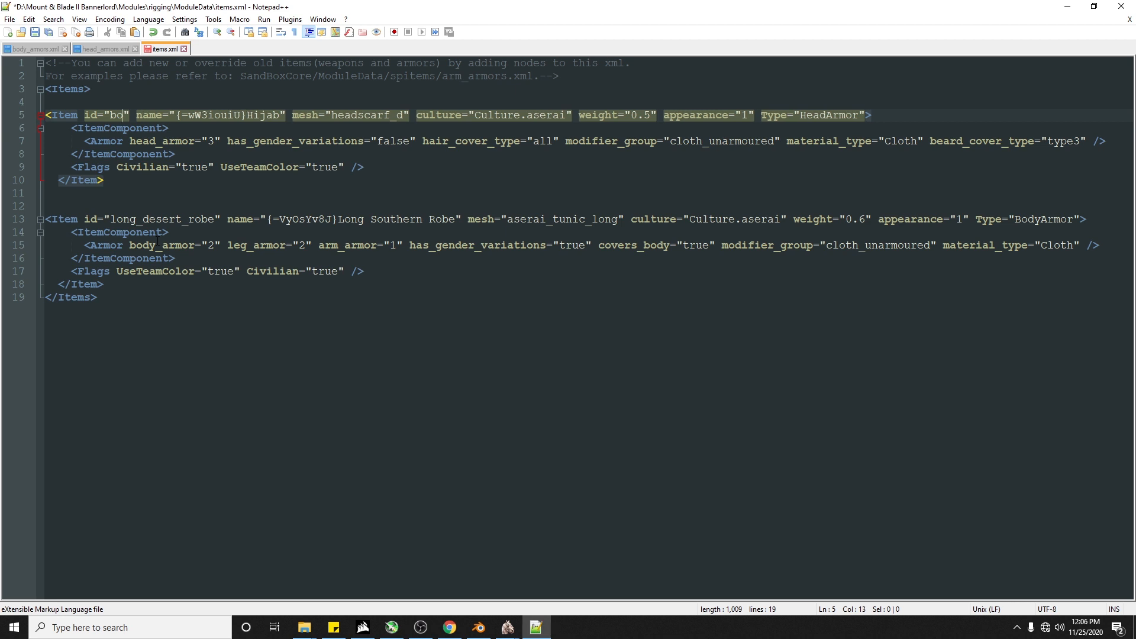
pyautogui.write('monkey')
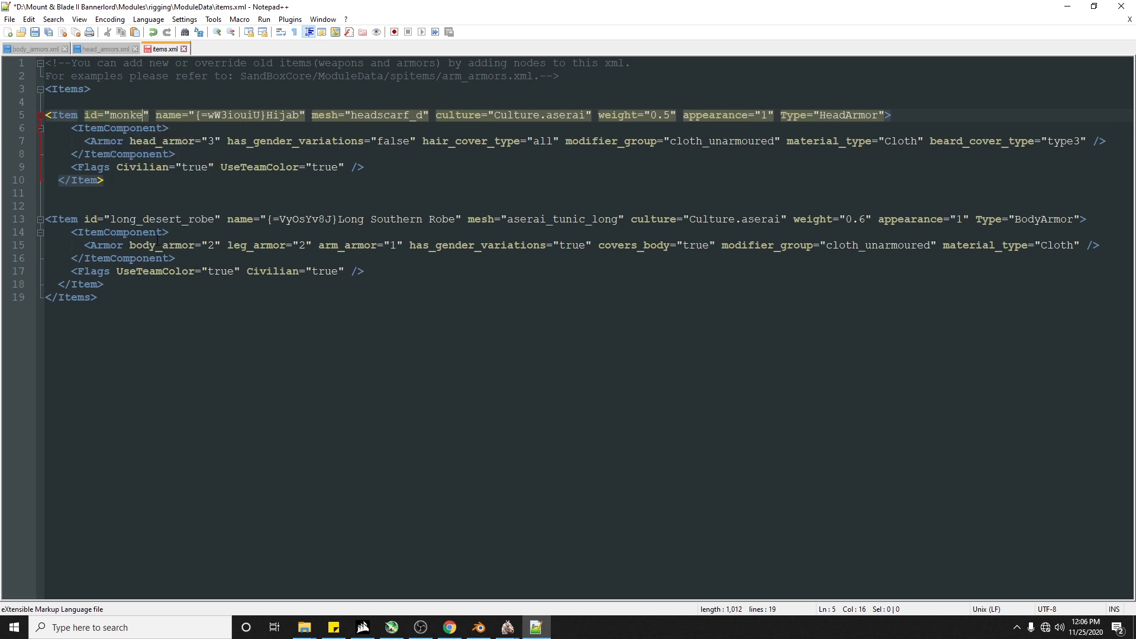
pyautogui.doubleClick(147, 220)
pyautogui.write('box')
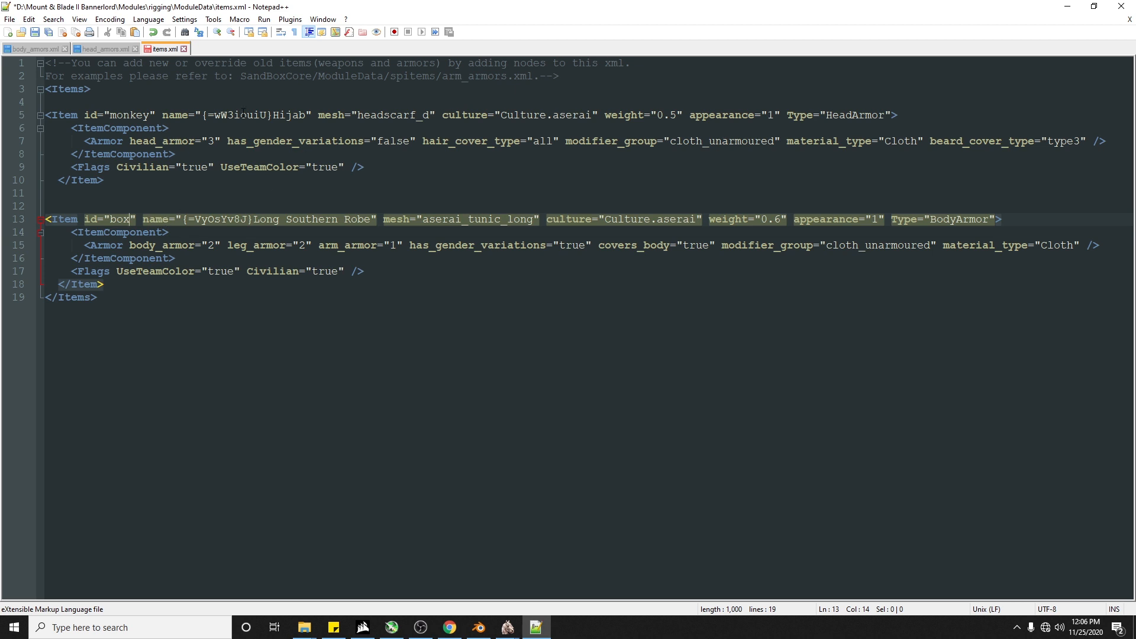
# Step: Set the monkey item's name to AAAAmonkey and the box item's name to AAABox
pyautogui.click(204, 115)
pyautogui.keyDown('shift'); pyautogui.click(308, 115); pyautogui.keyUp('shift')
pyautogui.write('AAA')
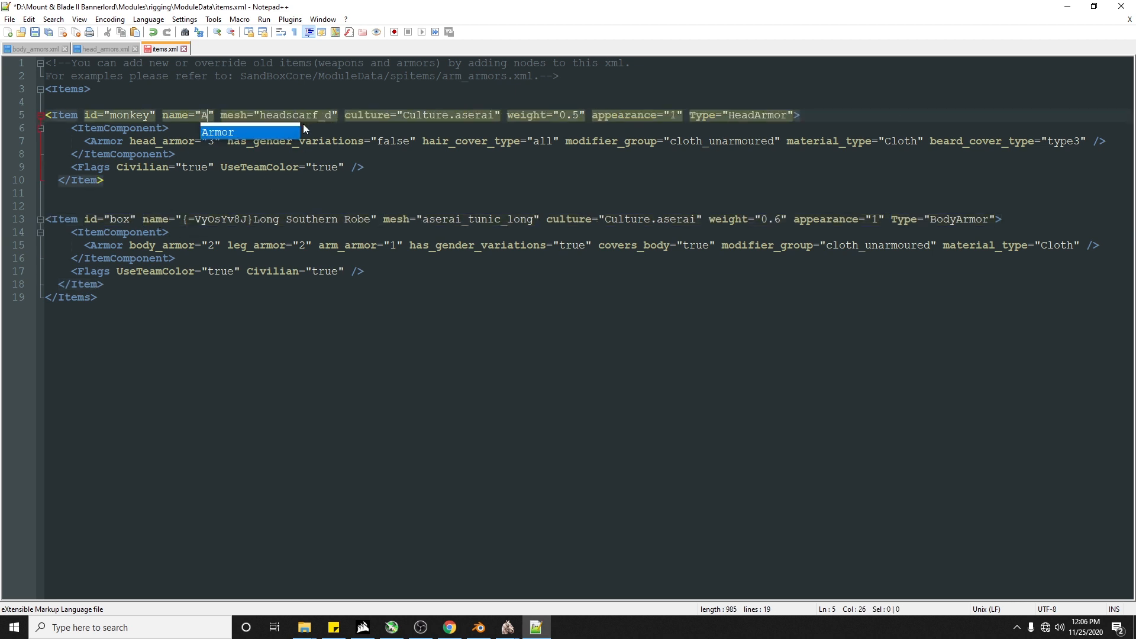
pyautogui.write('Amonk')
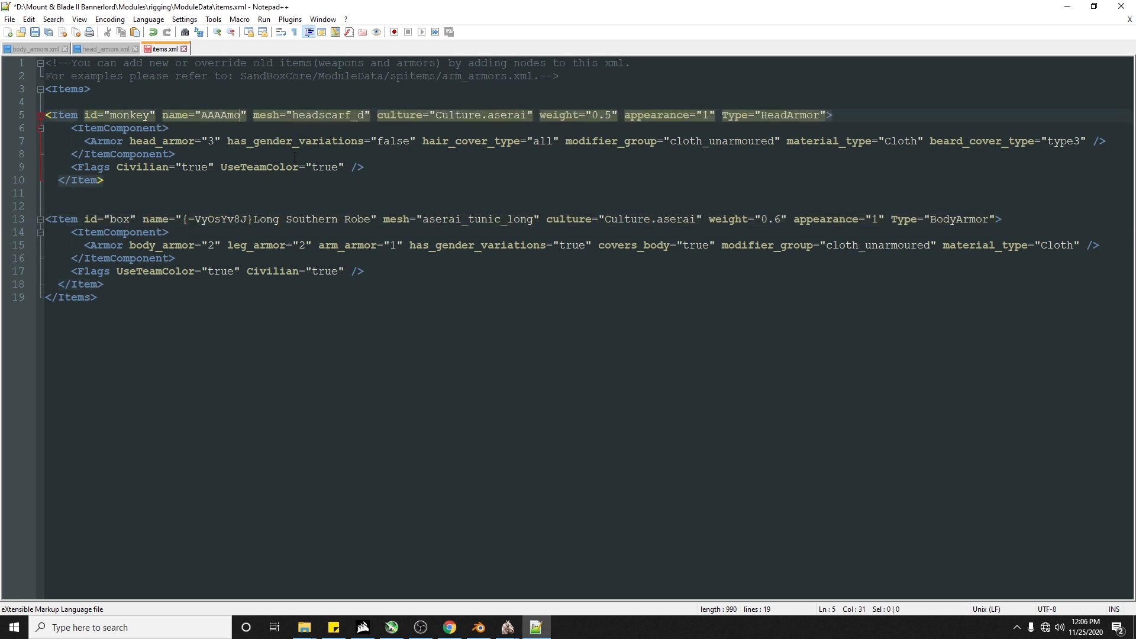
pyautogui.write('ey')
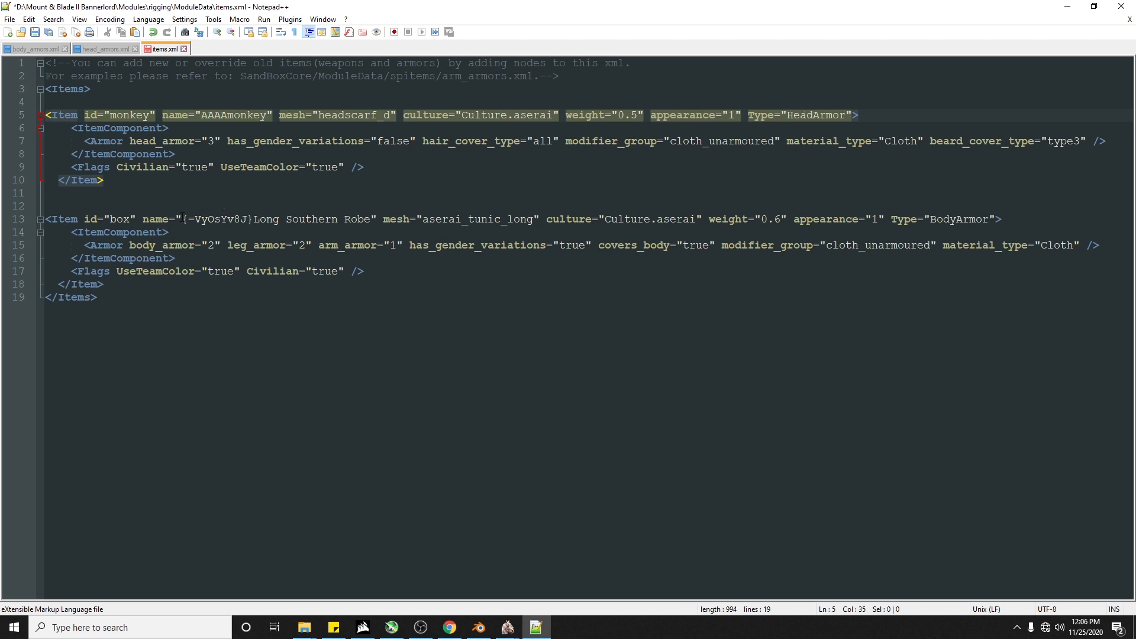
pyautogui.click(182, 219)
pyautogui.keyDown('shift'); pyautogui.click(370, 218); pyautogui.keyUp('shift')
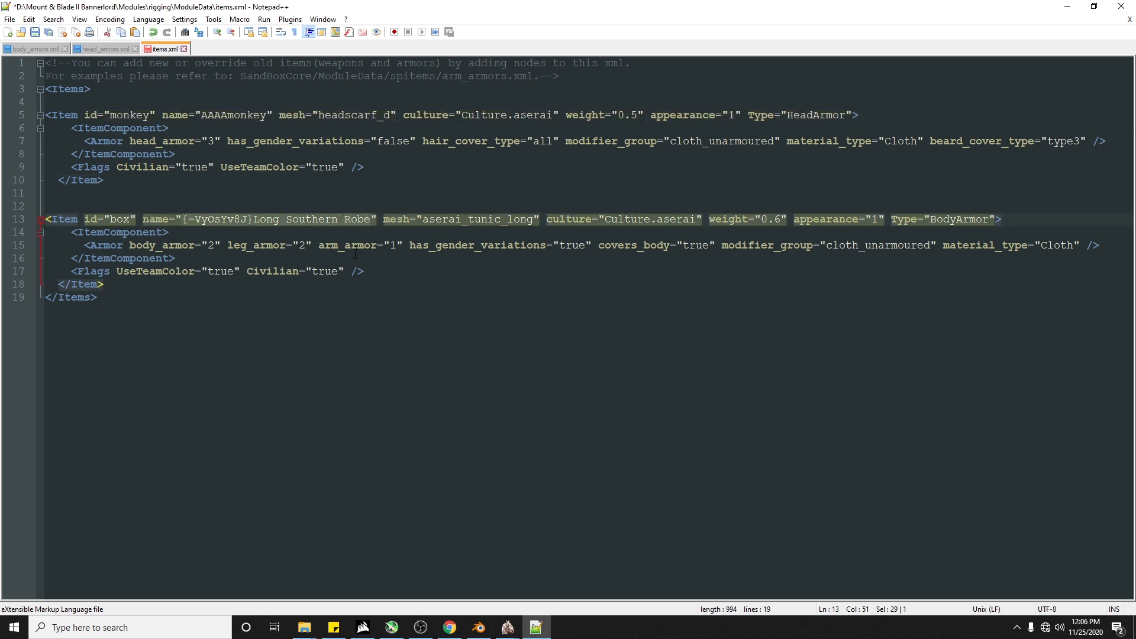
pyautogui.write('AAABox')
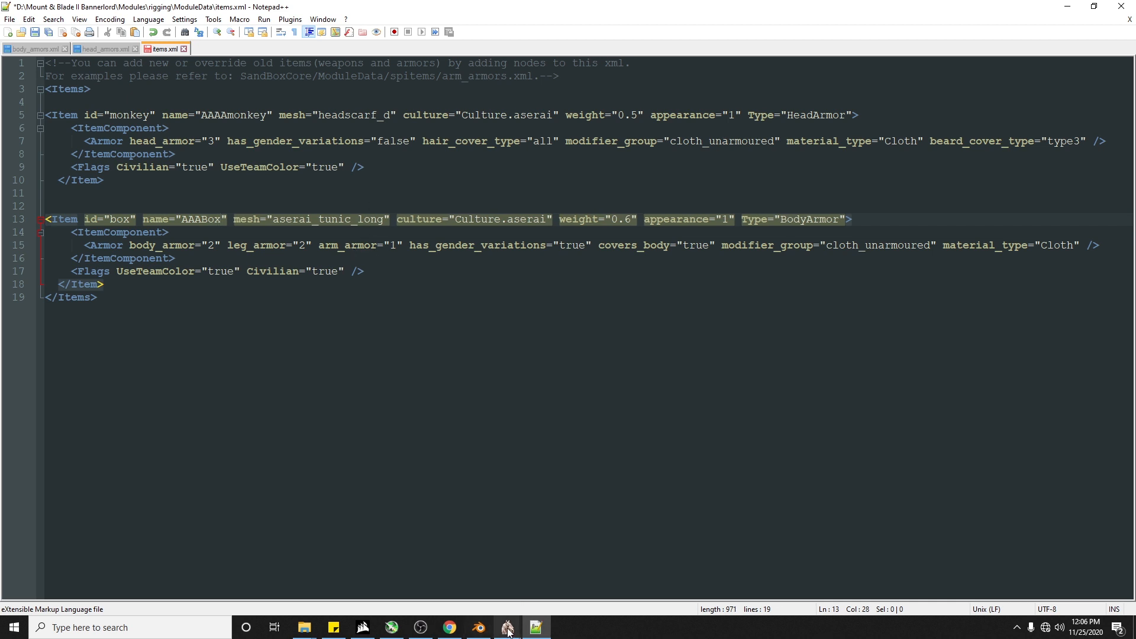
# Step: Check the mesh names in the Resource Browser and set the monkey item's mesh to monkey in items.xml
pyautogui.moveTo(508, 628)
pyautogui.click(556, 580)
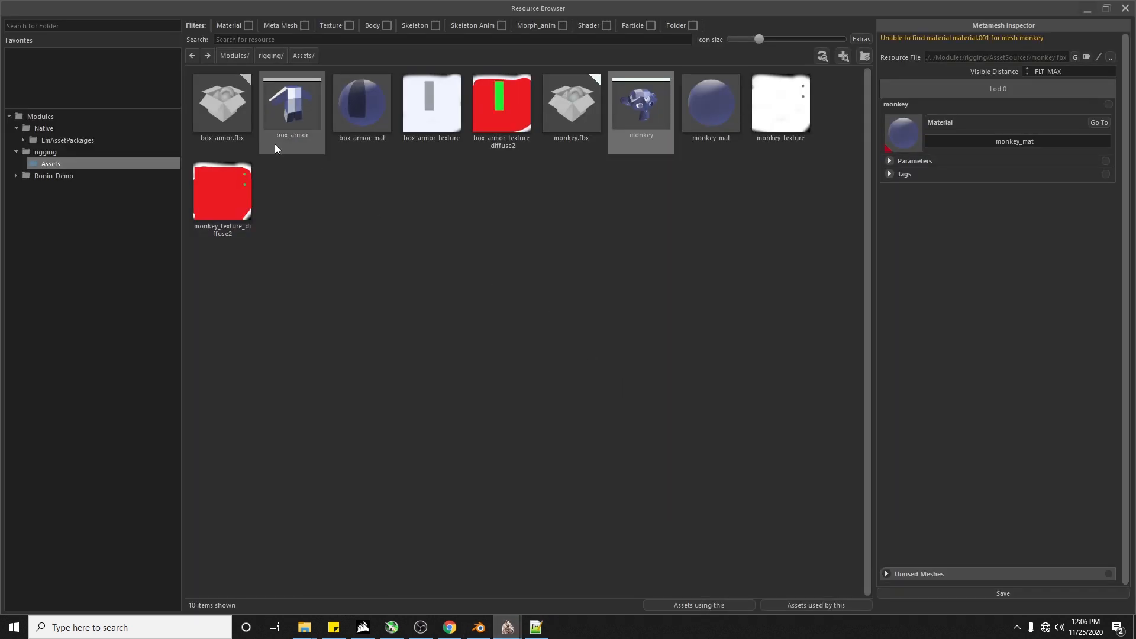
pyautogui.click(293, 144)
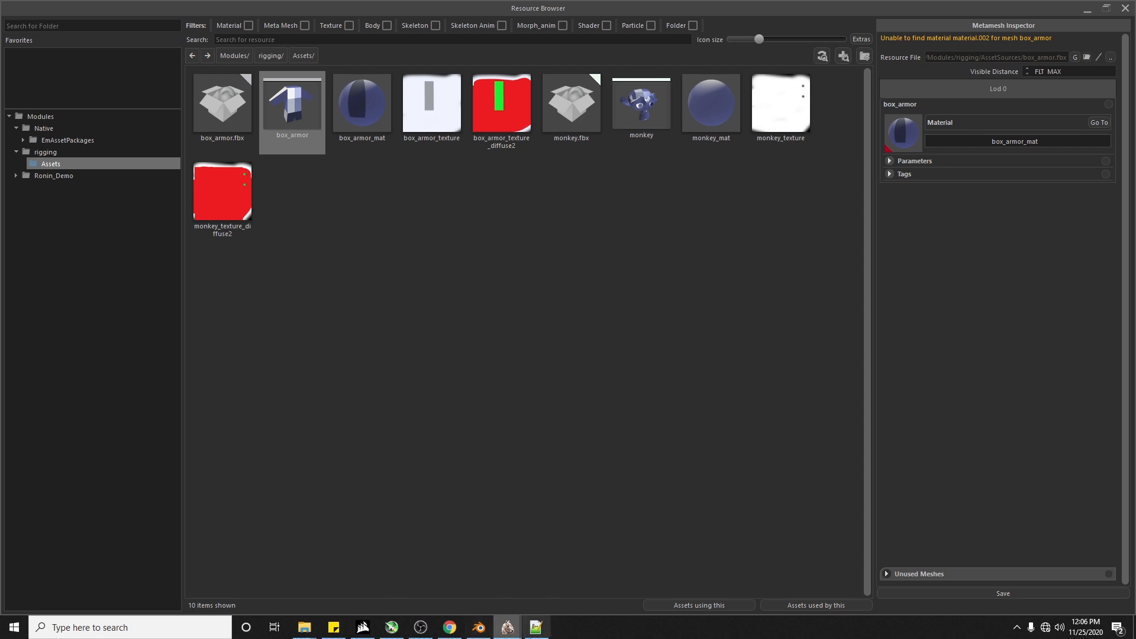
pyautogui.click(536, 627)
pyautogui.doubleClick(351, 115)
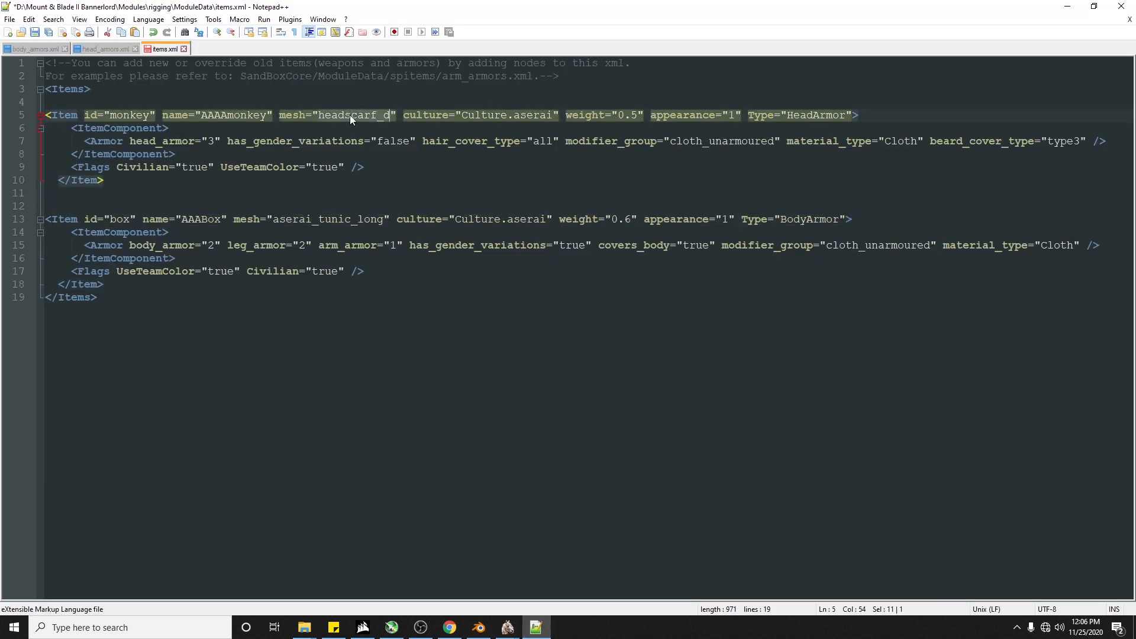
pyautogui.write('monkey')
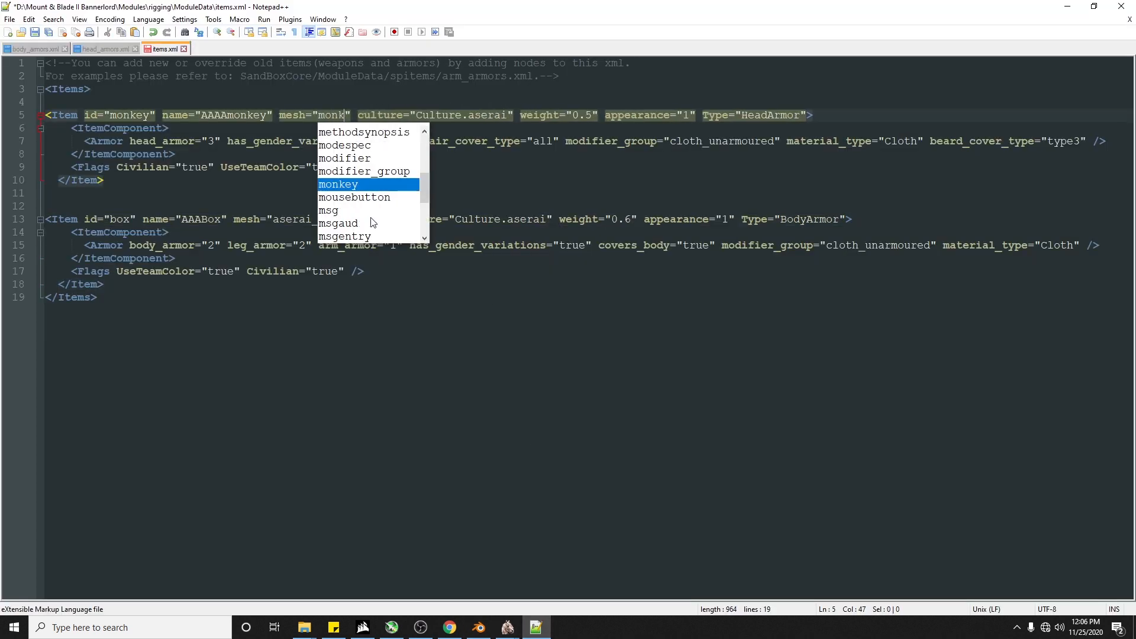
pyautogui.click(586, 261)
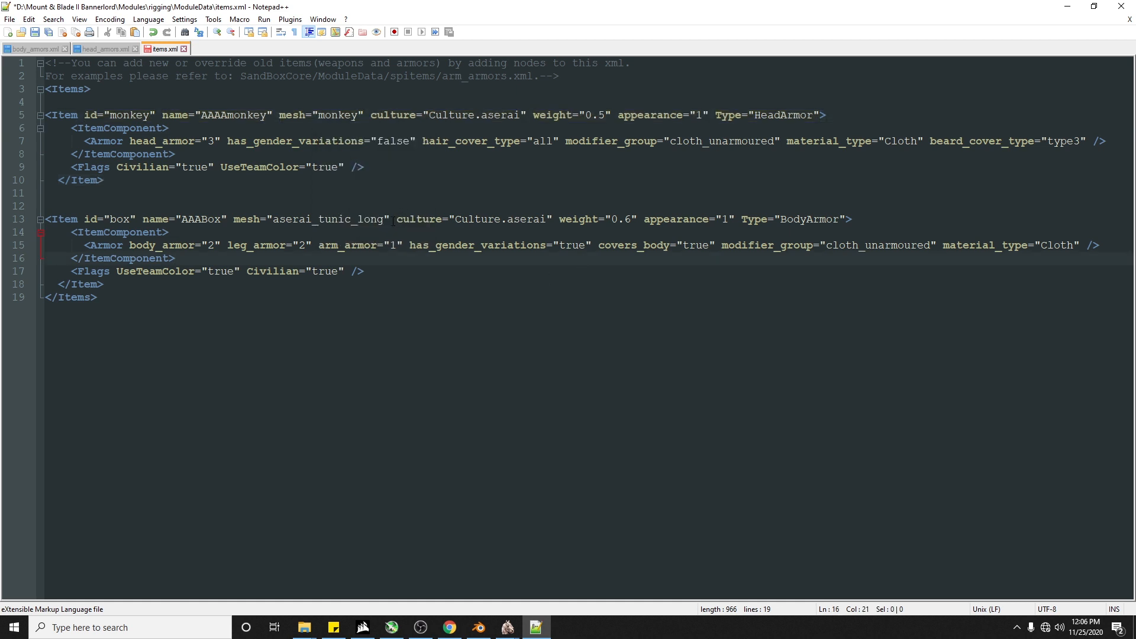
# Step: Set the box item's mesh to box_armor in items.xml and save the file
pyautogui.doubleClick(360, 219)
pyautogui.write('box_arnm')
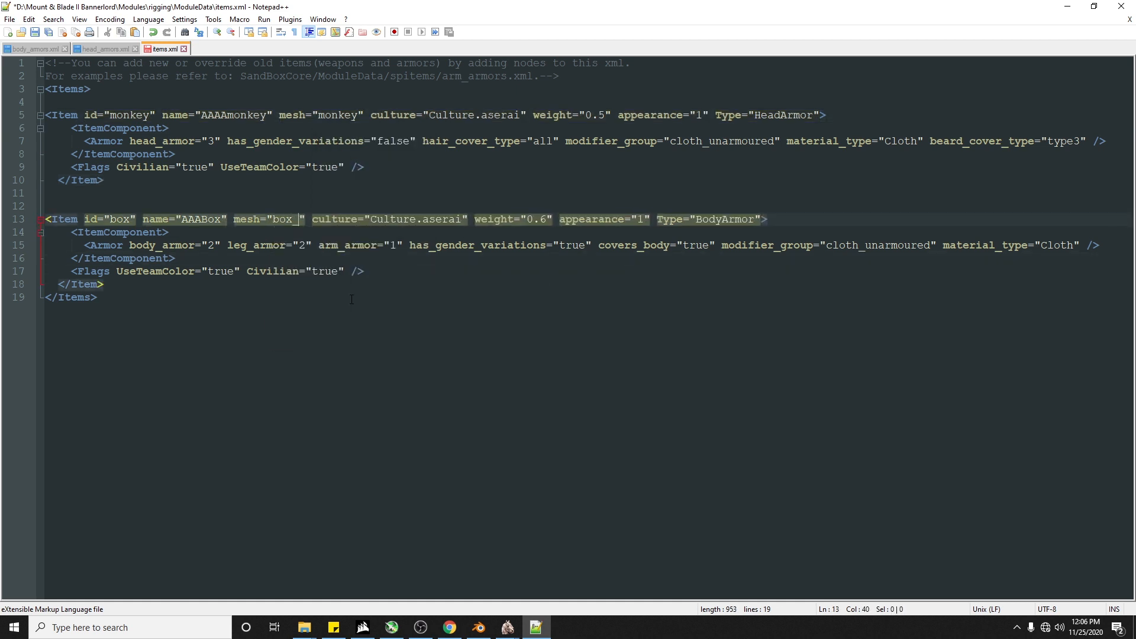
pyautogui.write('or')
pyautogui.click(314, 220)
pyautogui.hotkey('ctrl', 's')
pyautogui.hotkey('shift', 'Right')
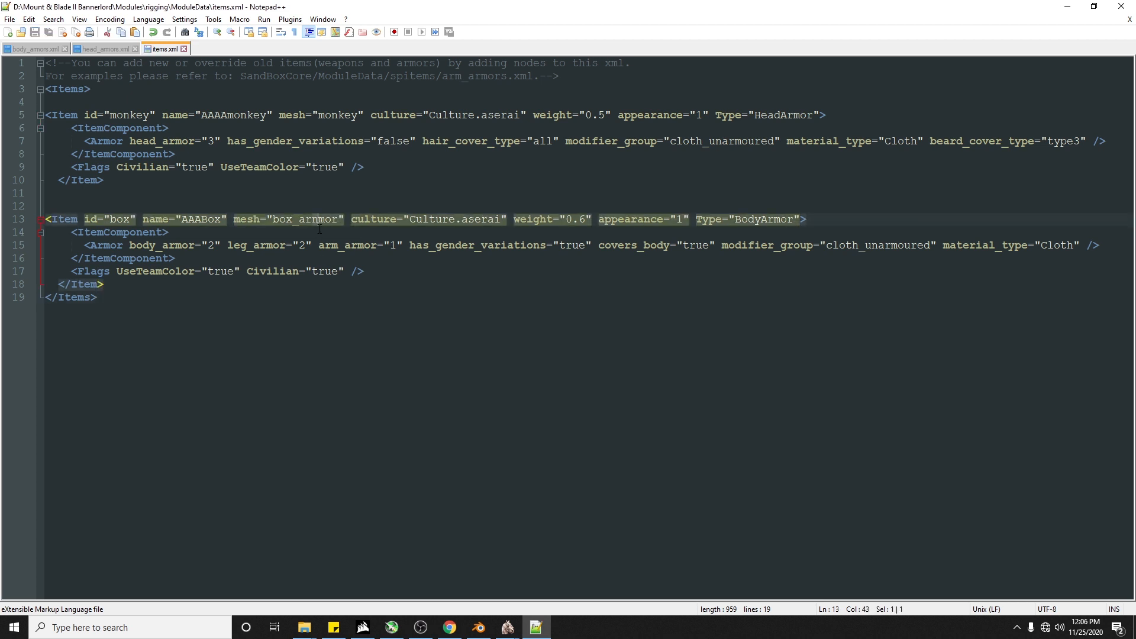
pyautogui.press('Delete')
pyautogui.hotkey('ctrl', 'End')
pyautogui.hotkey('ctrl', 's')
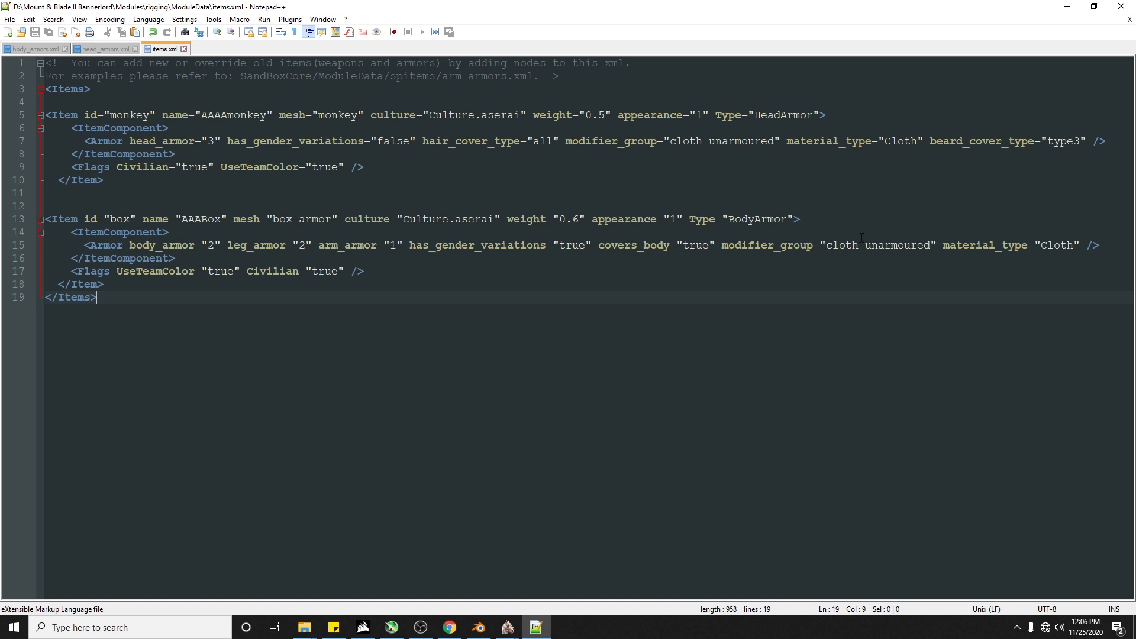
# Step: Review the beard_cover_type and hair_cover_type attributes of the monkey item and the covers_body attribute of the box item
pyautogui.moveTo(963, 143); pyautogui.dragTo(1090, 140)
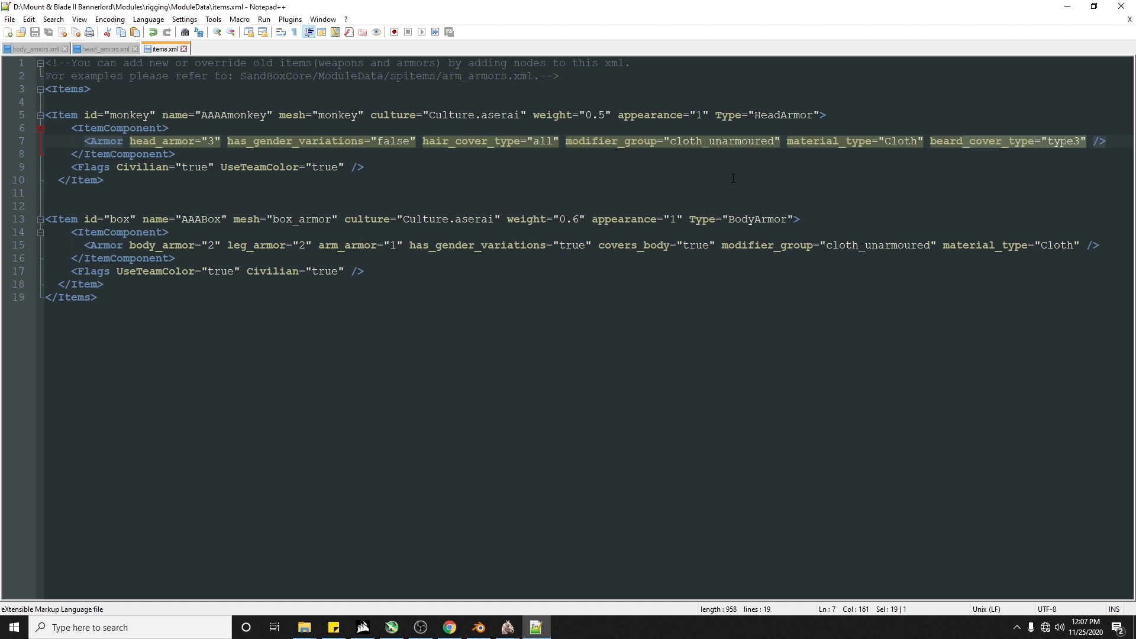
pyautogui.moveTo(952, 146); pyautogui.dragTo(1080, 140)
pyautogui.moveTo(528, 141); pyautogui.dragTo(559, 141)
pyautogui.click(617, 245)
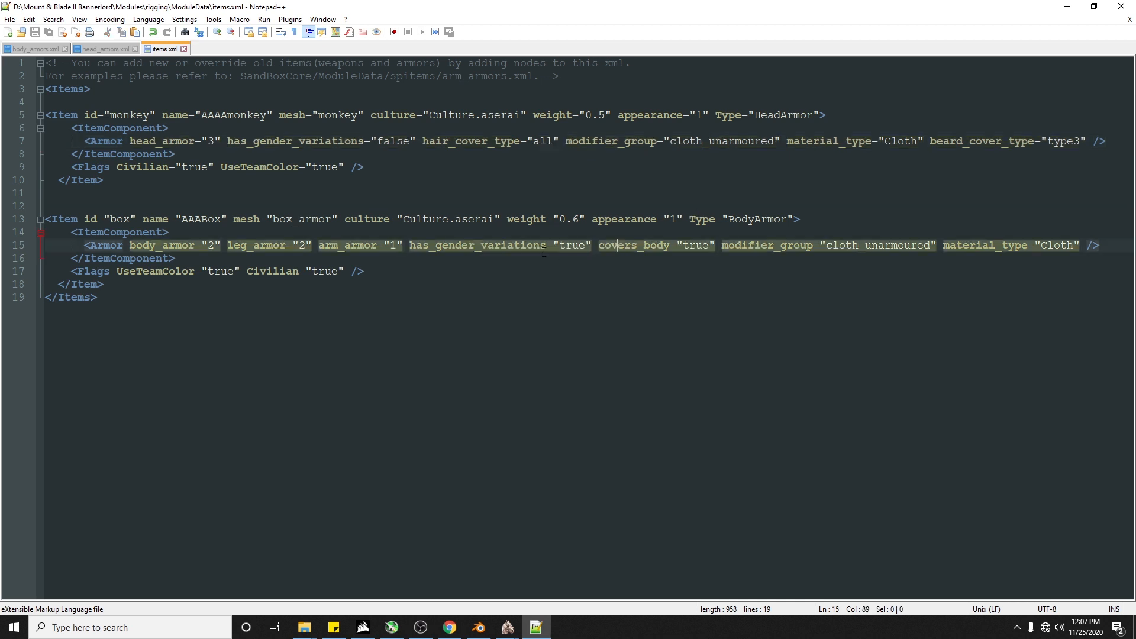
pyautogui.moveTo(663, 245); pyautogui.dragTo(722, 245)
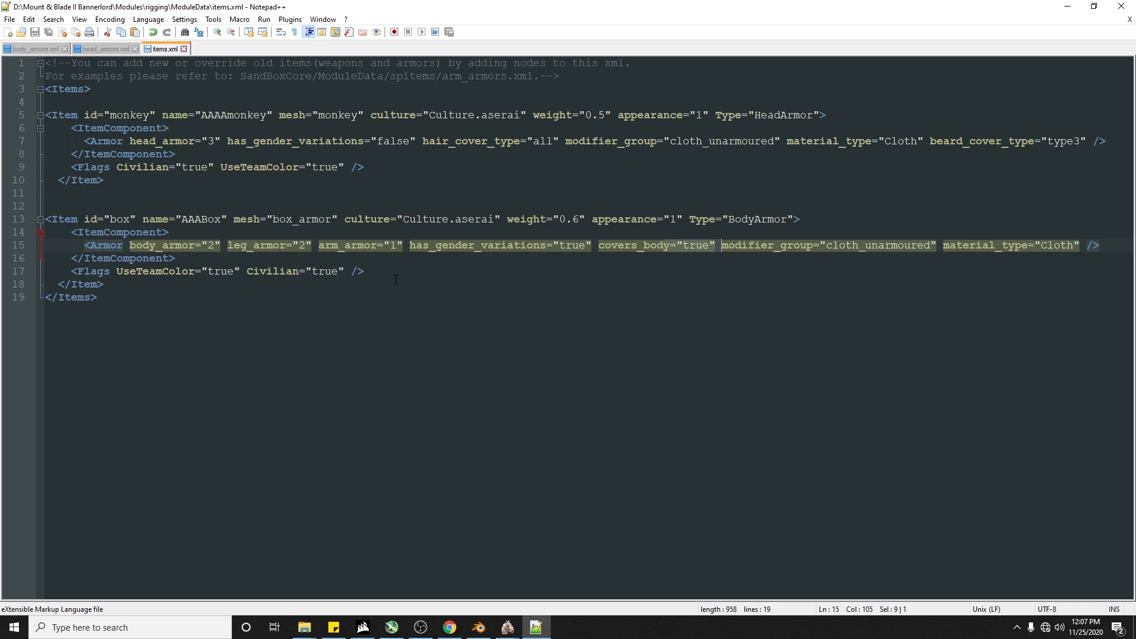
pyautogui.click(345, 203)
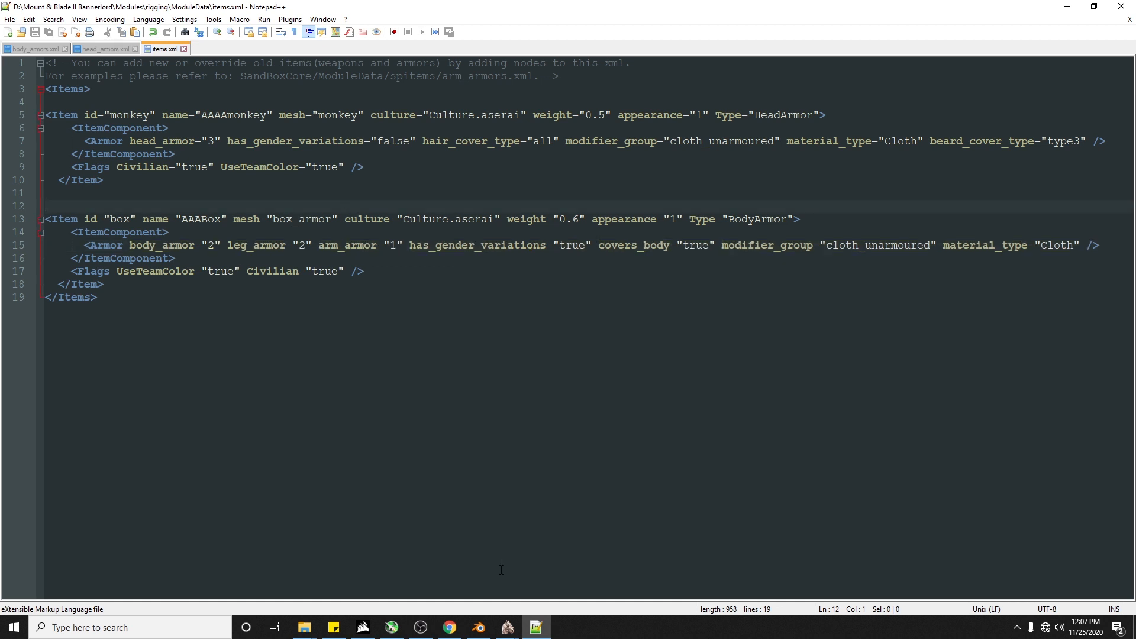
pyautogui.moveTo(507, 628)
pyautogui.click(546, 570)
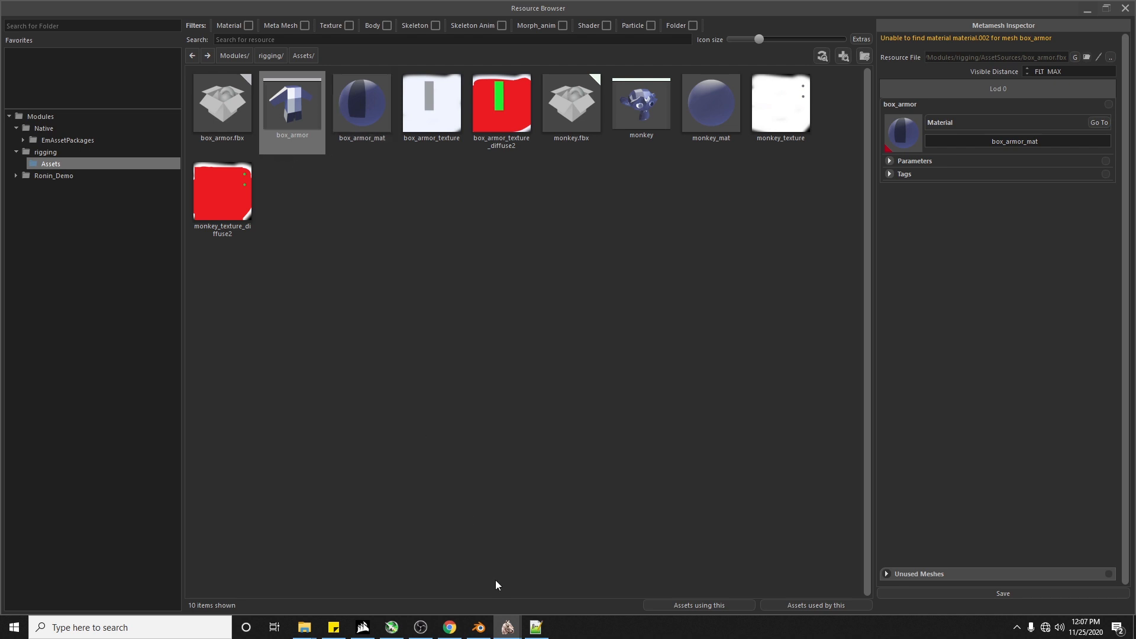
pyautogui.click(535, 627)
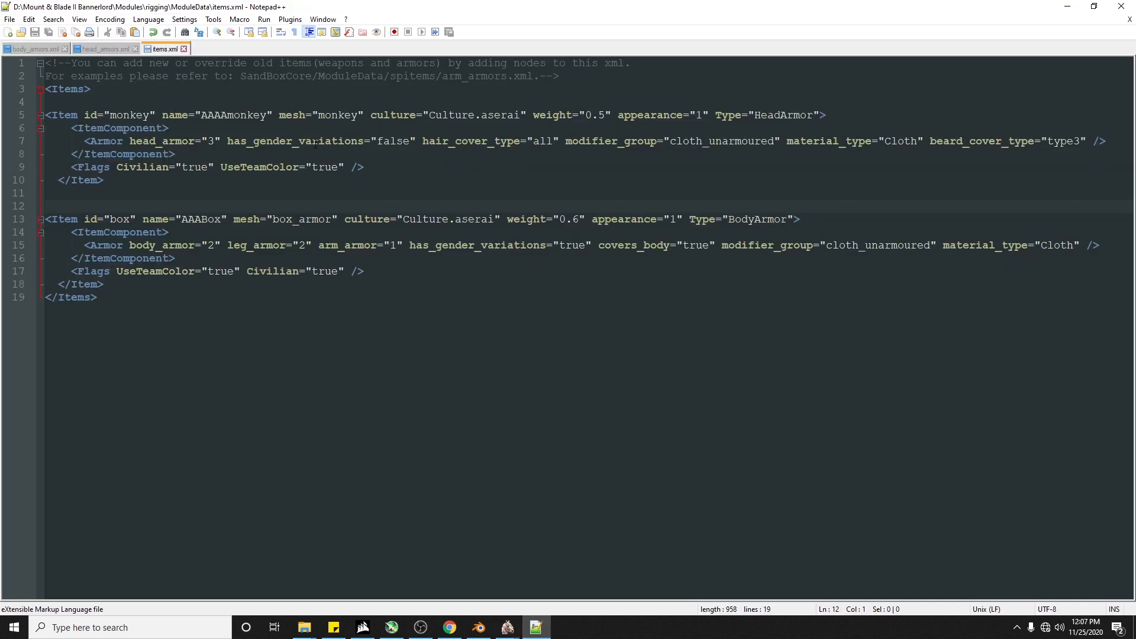
# Step: Switch to Bannerlord and equip AAAAmonkey in the head slot from the armor inventory sorted by name
pyautogui.click(508, 628)
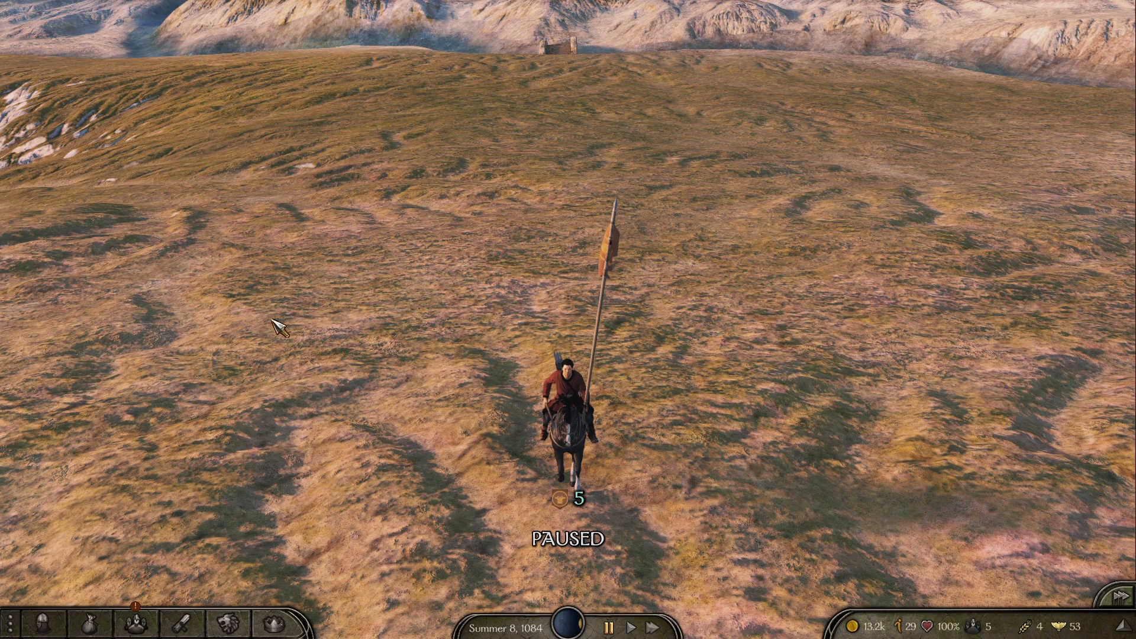
pyautogui.press('i')
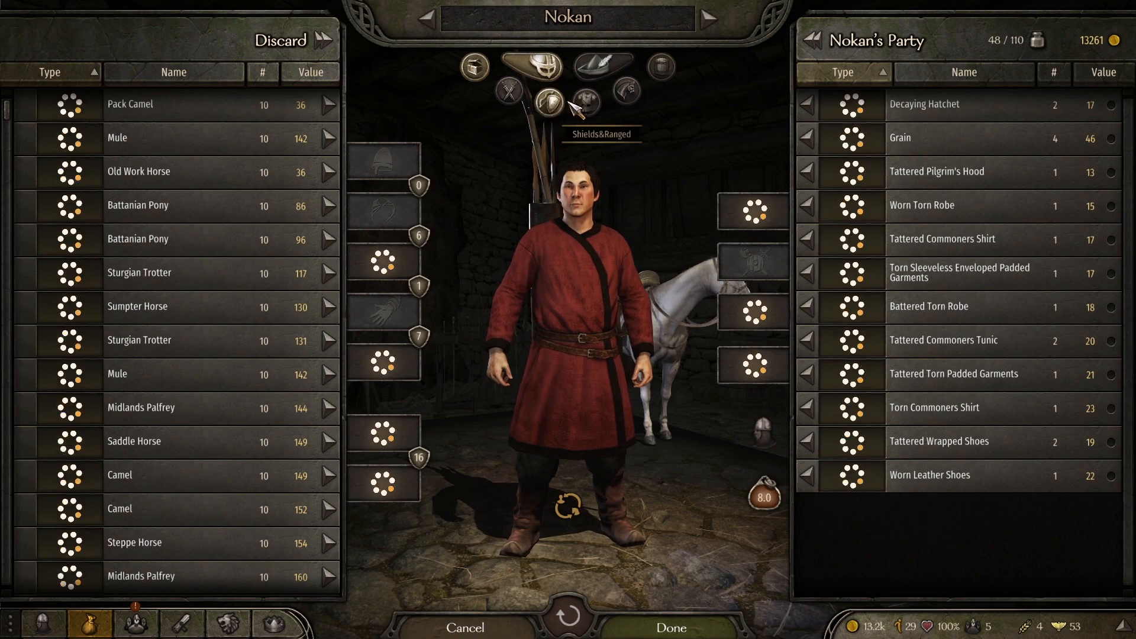
pyautogui.click(583, 105)
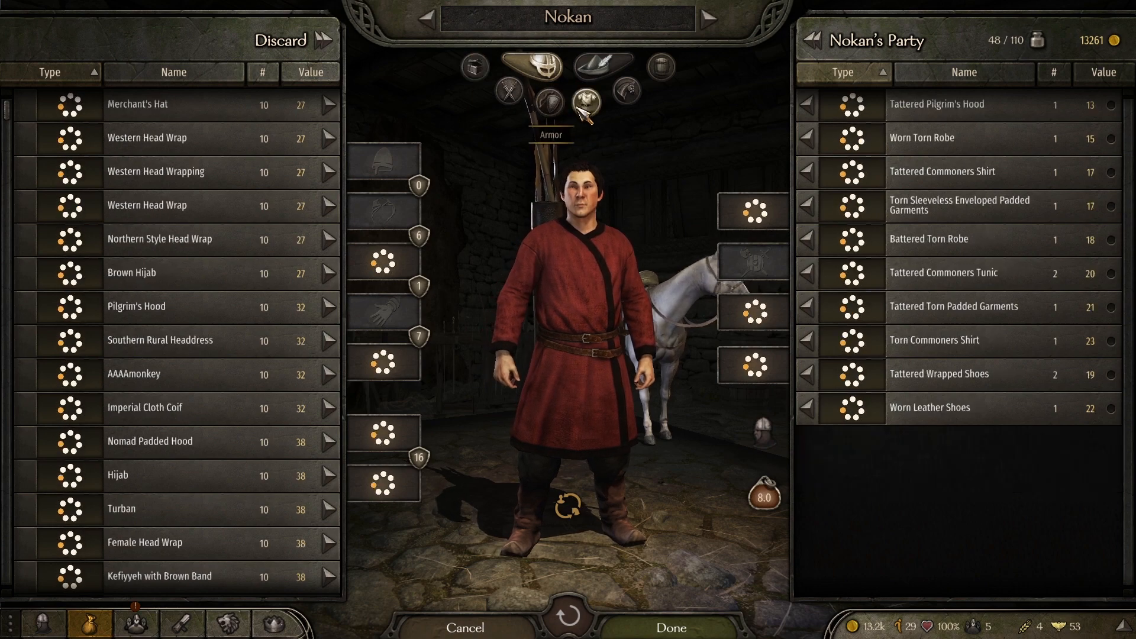
pyautogui.click(178, 74)
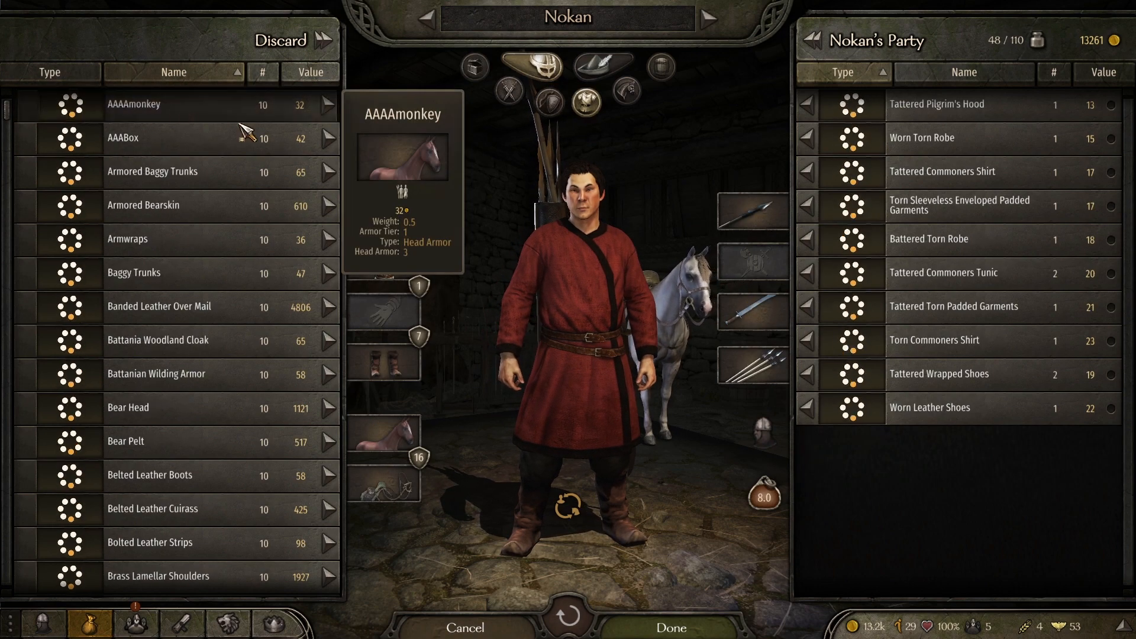
pyautogui.moveTo(239, 123); pyautogui.dragTo(384, 155)
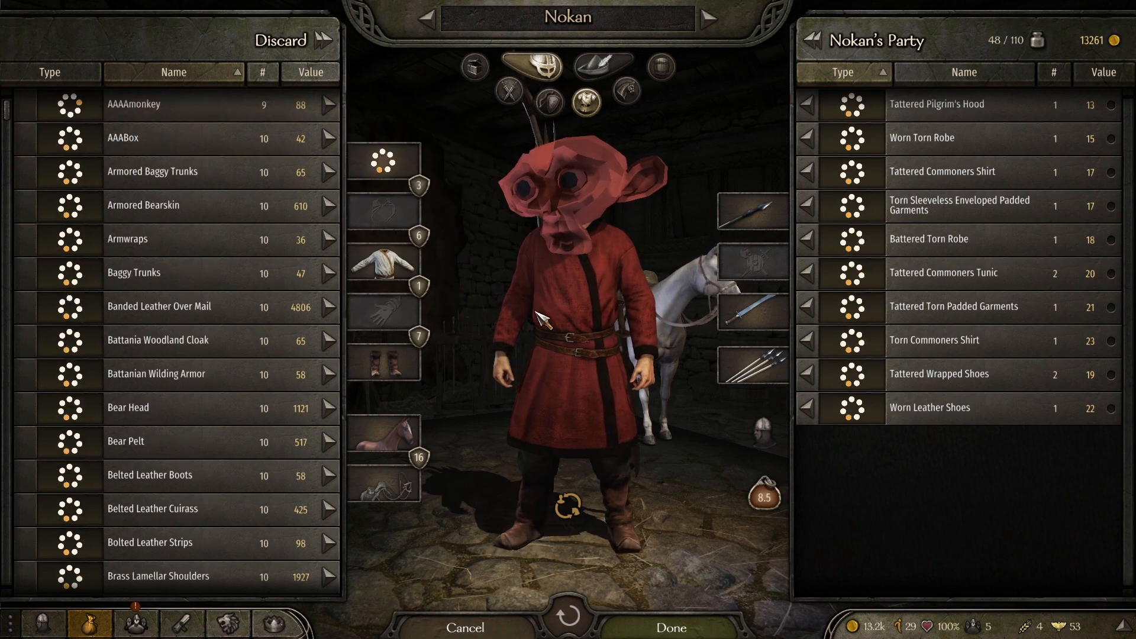
# Step: Equip AAABox in the character's body armor slot and accept the inventory changes
pyautogui.moveTo(535, 312); pyautogui.dragTo(437, 304)
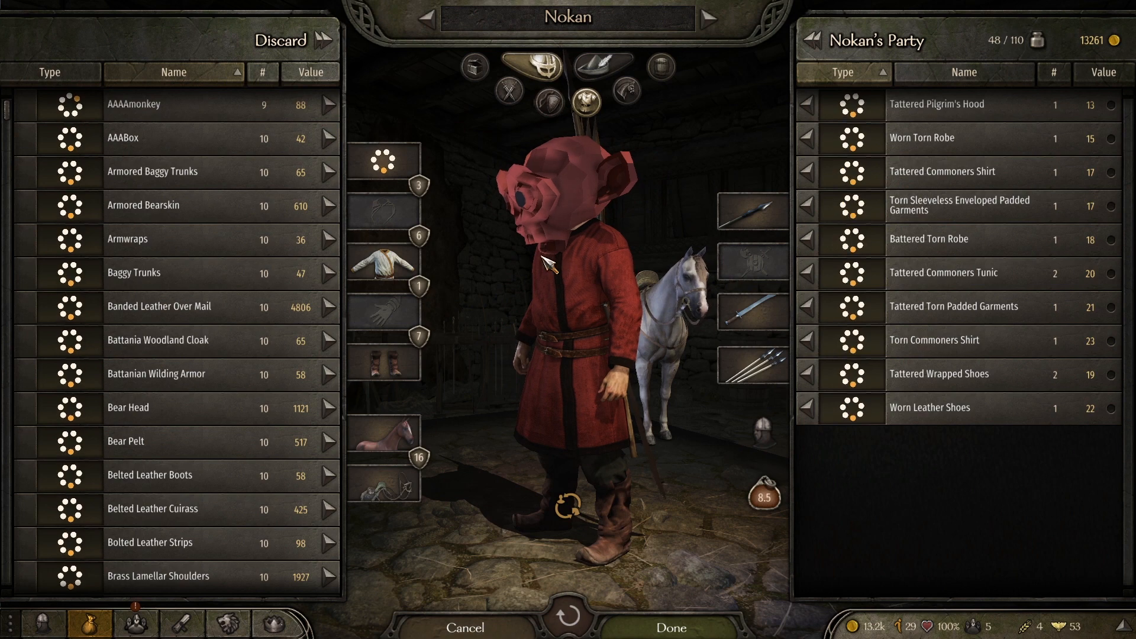
pyautogui.moveTo(668, 274); pyautogui.dragTo(801, 296)
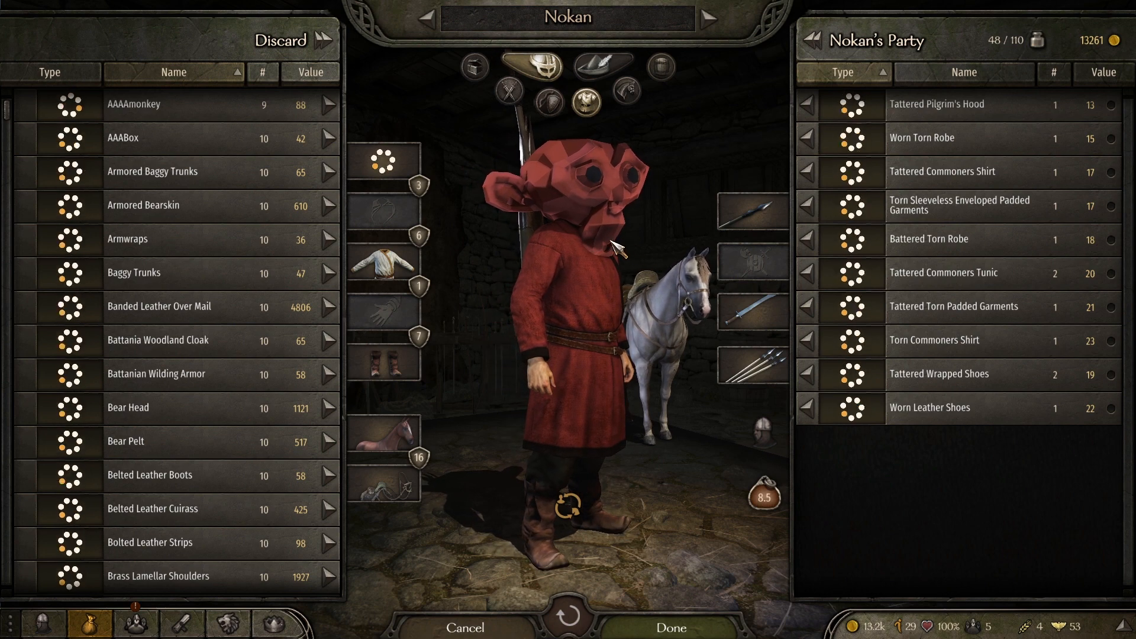
pyautogui.moveTo(599, 284); pyautogui.dragTo(457, 274)
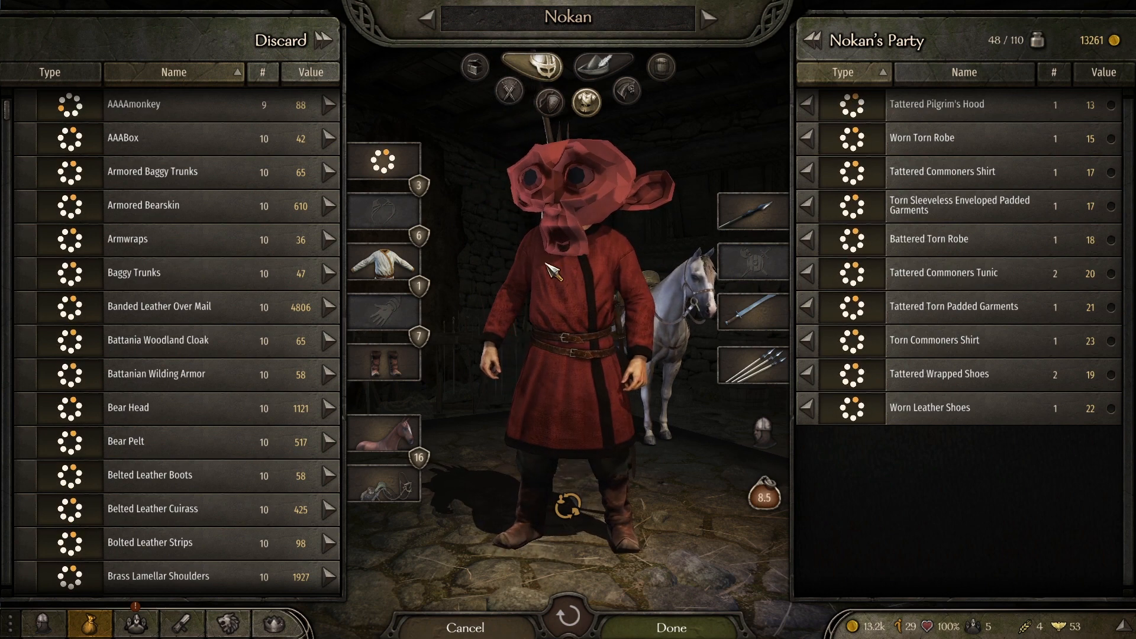
pyautogui.moveTo(586, 275); pyautogui.dragTo(467, 272)
pyautogui.moveTo(586, 275); pyautogui.dragTo(628, 273)
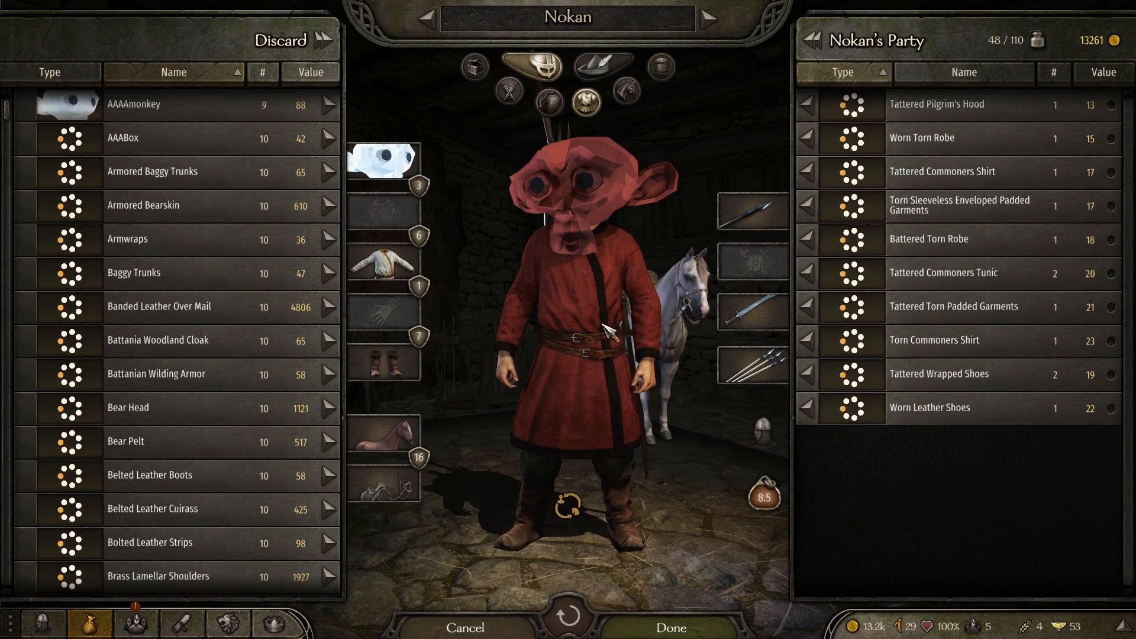
pyautogui.moveTo(137, 141); pyautogui.dragTo(420, 266)
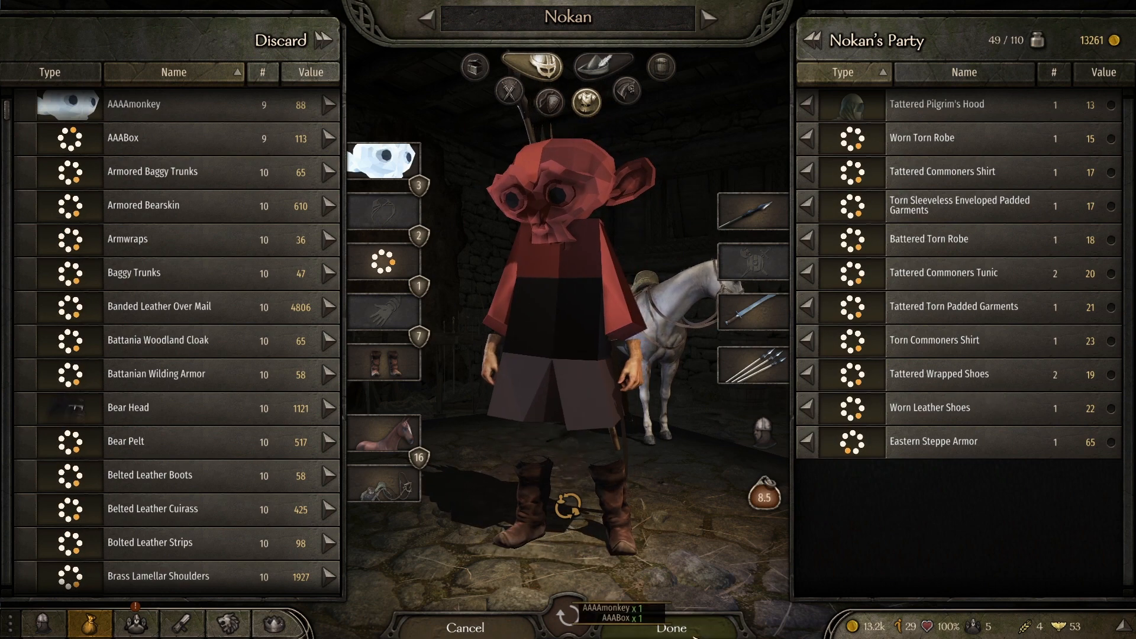
pyautogui.click(704, 599)
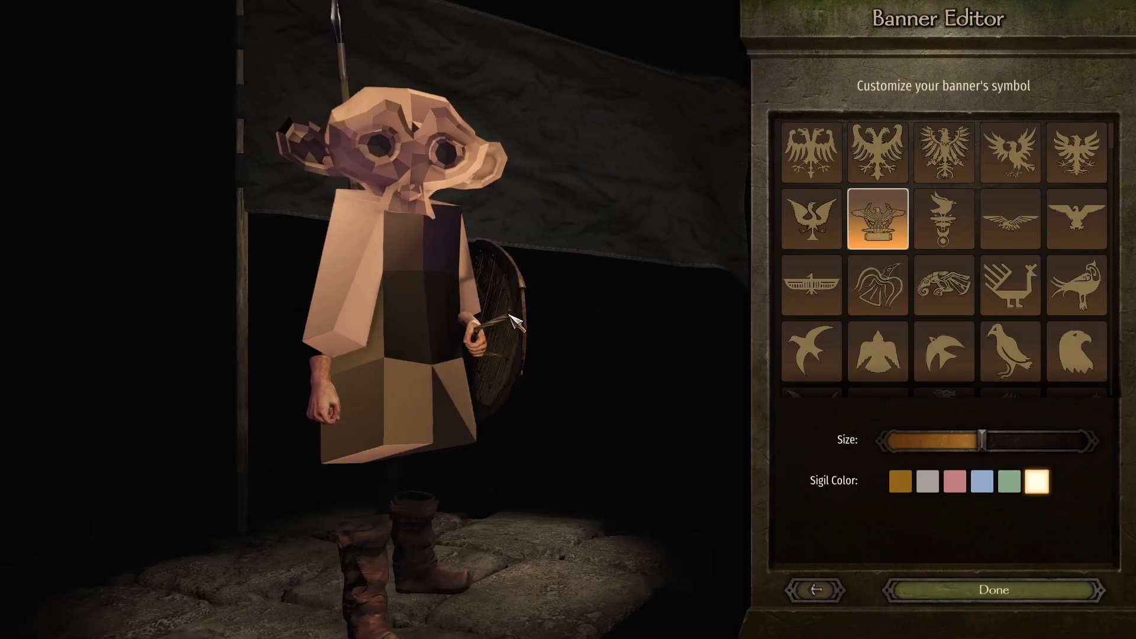
# Step: Try the pink, green and orange sigil colors on the banner to test the armor's team color
pyautogui.click(961, 487)
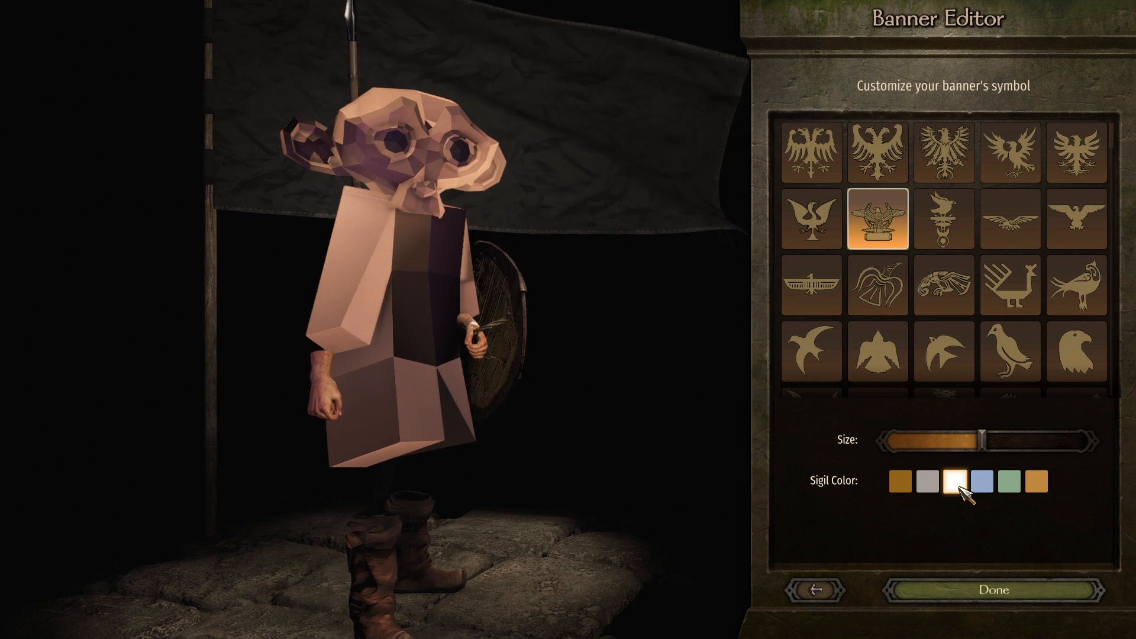
pyautogui.click(1005, 488)
pyautogui.click(1037, 484)
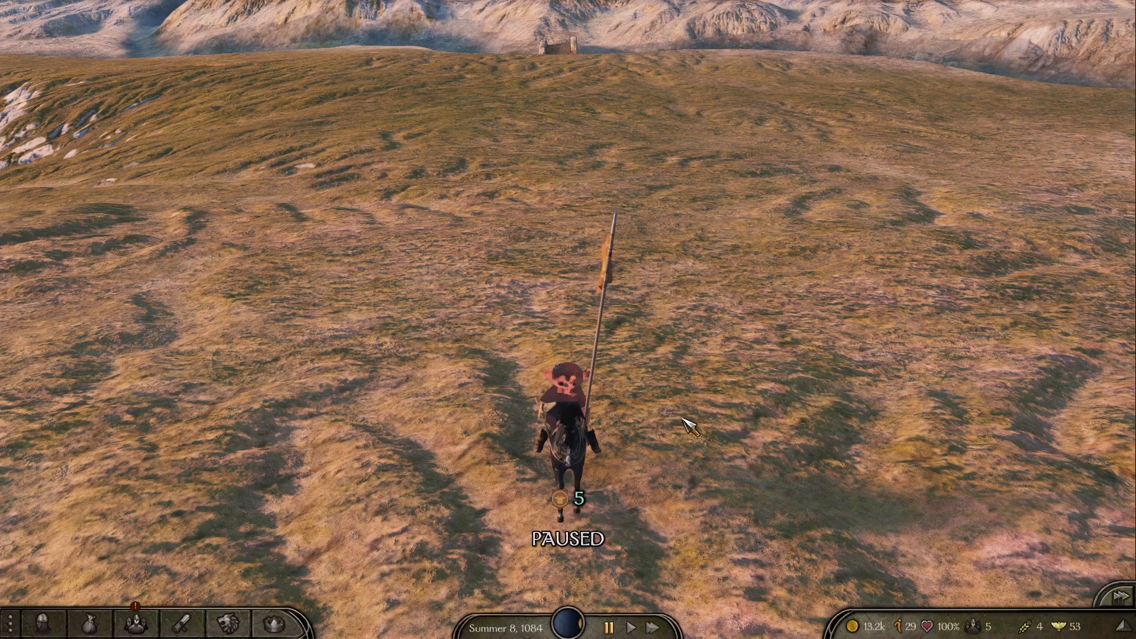
# Step: Run campaign.join_kingdom so in the command line console to join the Southern Empire
pyautogui.scroll(-10, 693, 431)
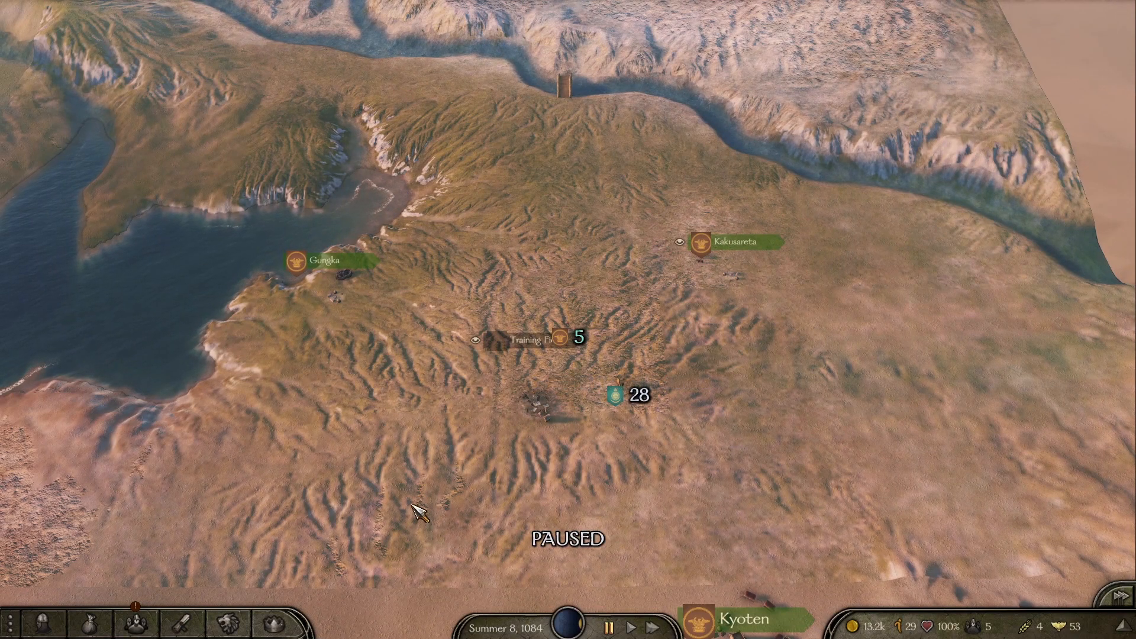
pyautogui.scroll(-1, 683, 546)
pyautogui.scroll(4, 674, 550)
pyautogui.hotkey('alt', '`')
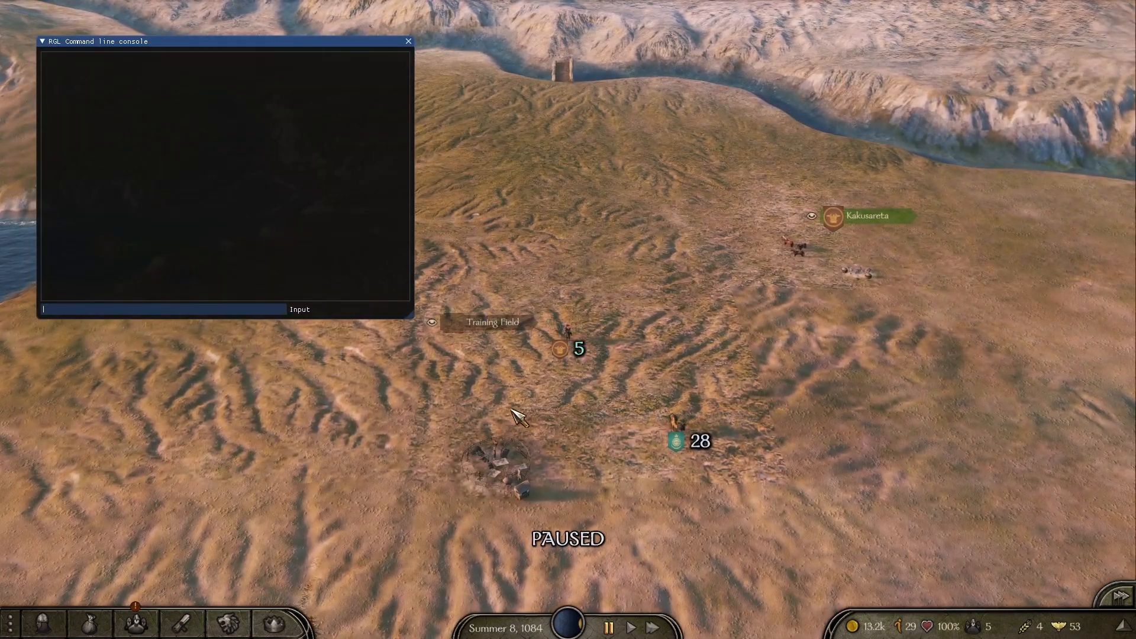
pyautogui.write('campaign.')
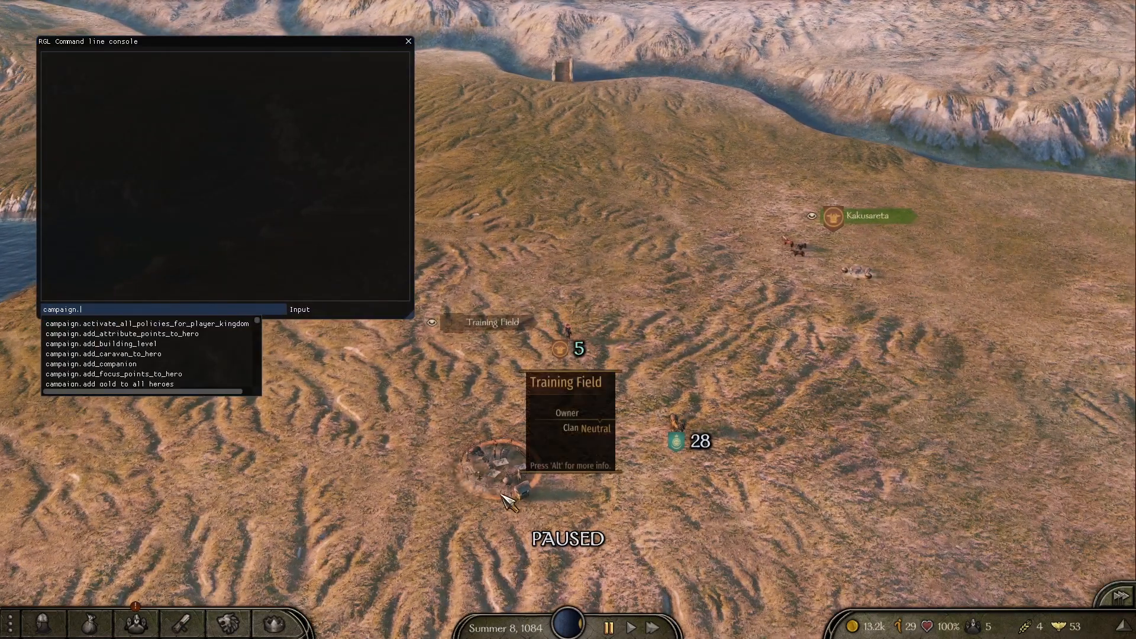
pyautogui.write('king')
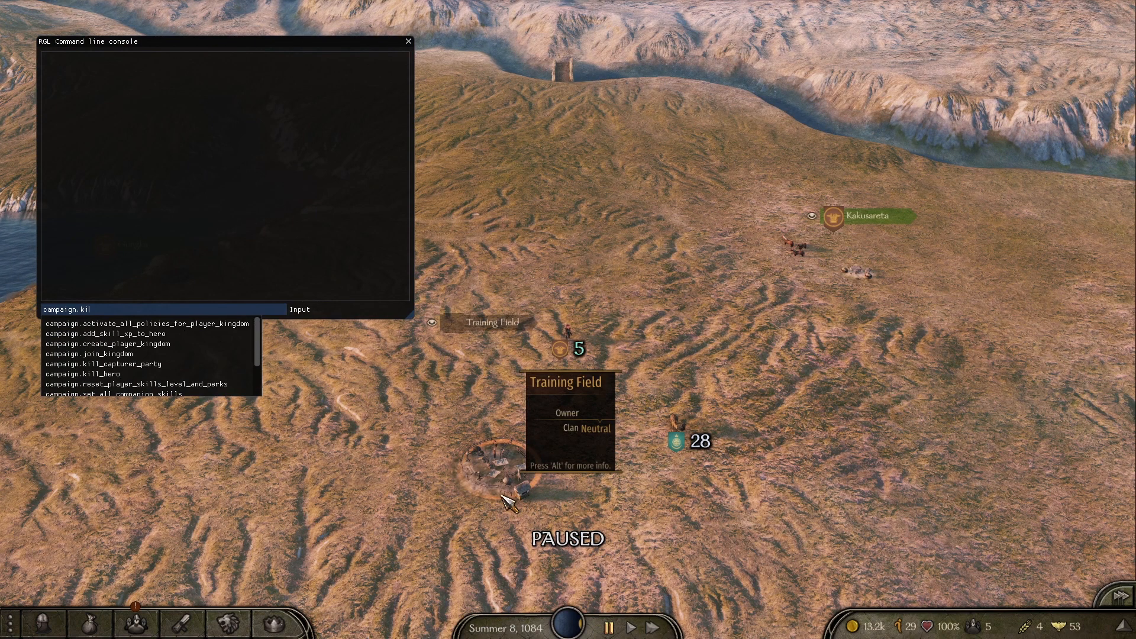
pyautogui.press('Down')
pyautogui.press('Down')
pyautogui.press('Down')
pyautogui.press('Return')
pyautogui.write('so')
pyautogui.press('Return')
pyautogui.hotkey('alt', '`')
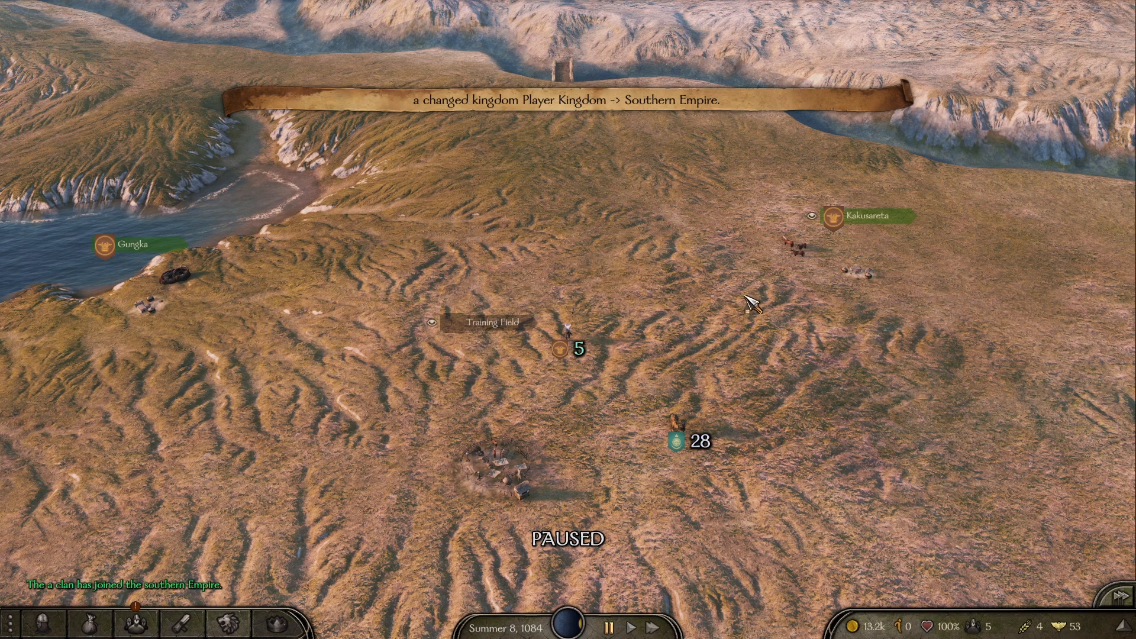
# Step: Leave the Southern Empire kingdom, relinquishing all holdings
pyautogui.press('k')
pyautogui.click(902, 34)
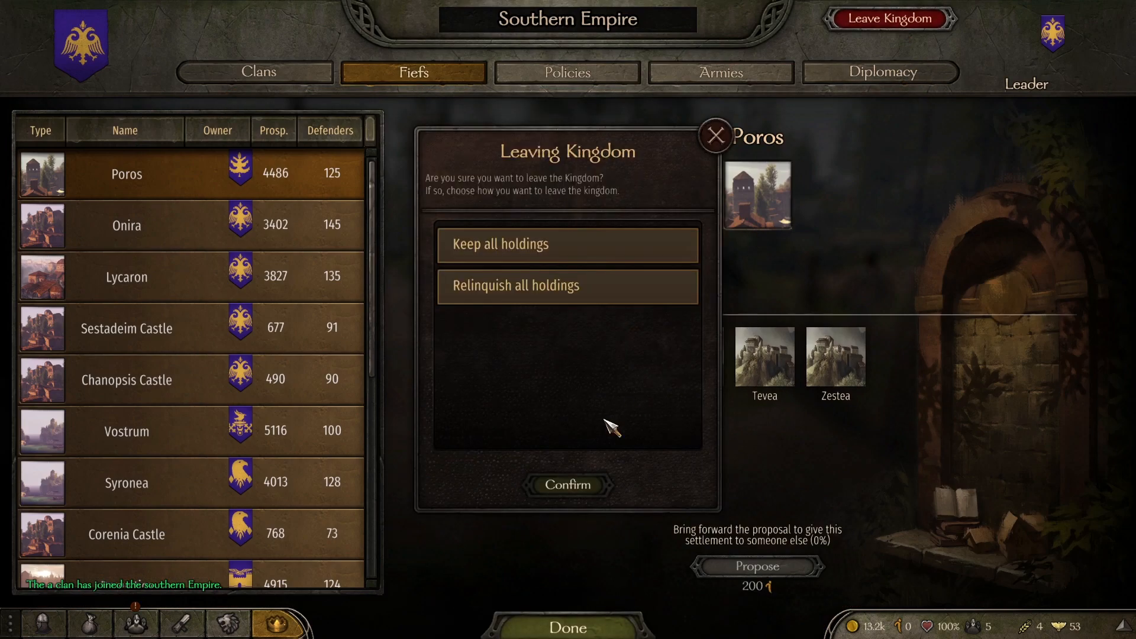
pyautogui.click(595, 290)
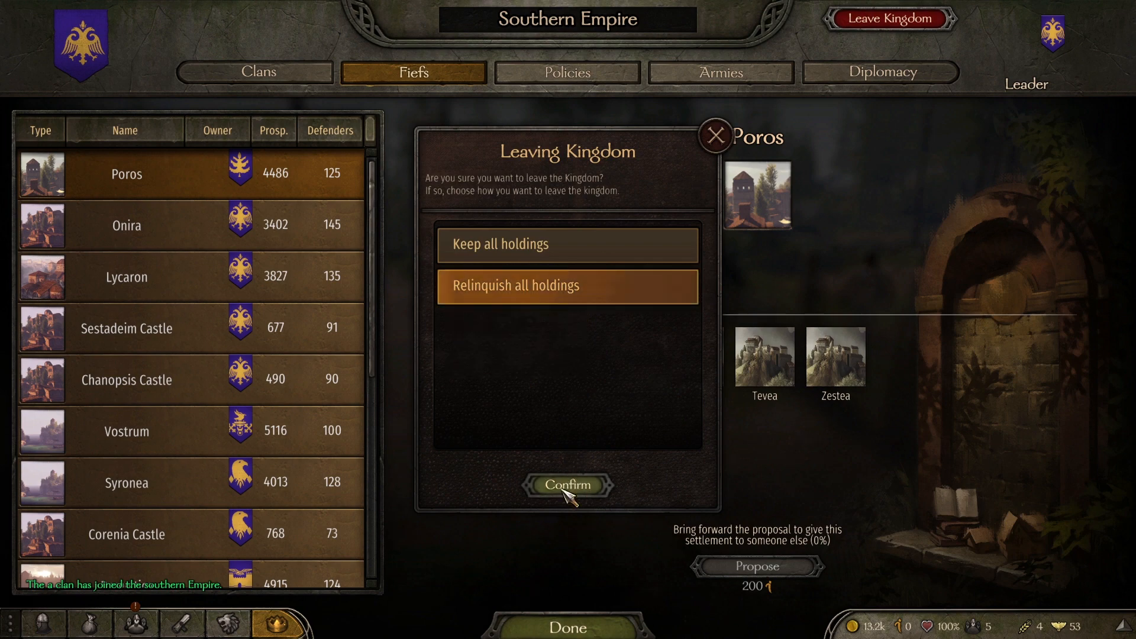
pyautogui.click(585, 486)
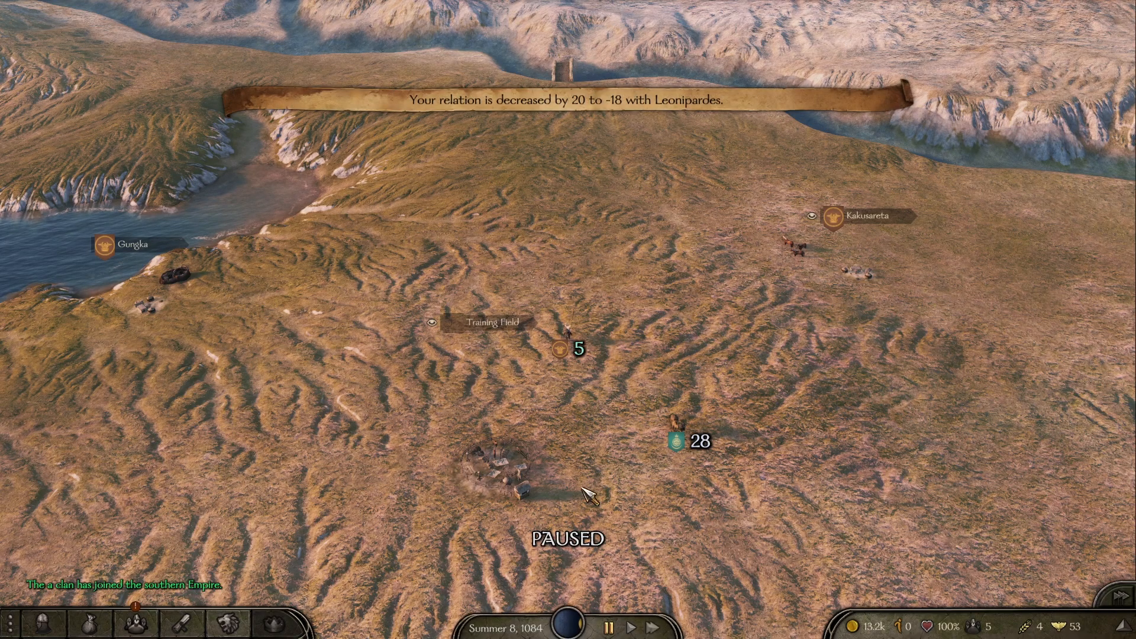
# Step: Open the banner editor and try the green, blue, purple, red, black and brown background colors on the armor
pyautogui.scroll(3, 585, 490)
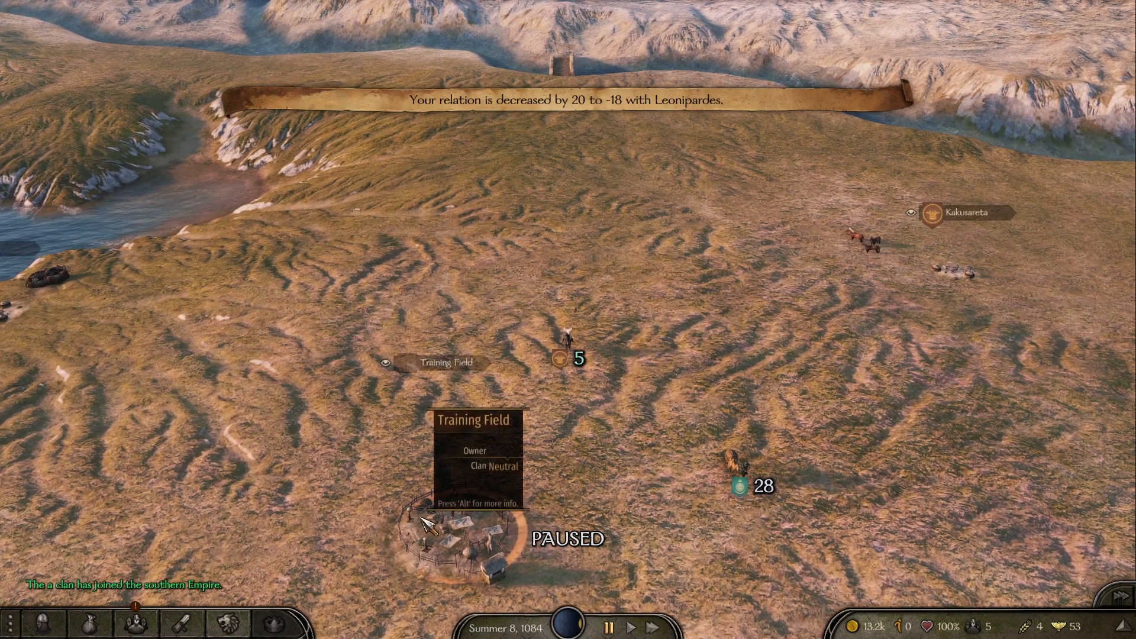
pyautogui.press('b')
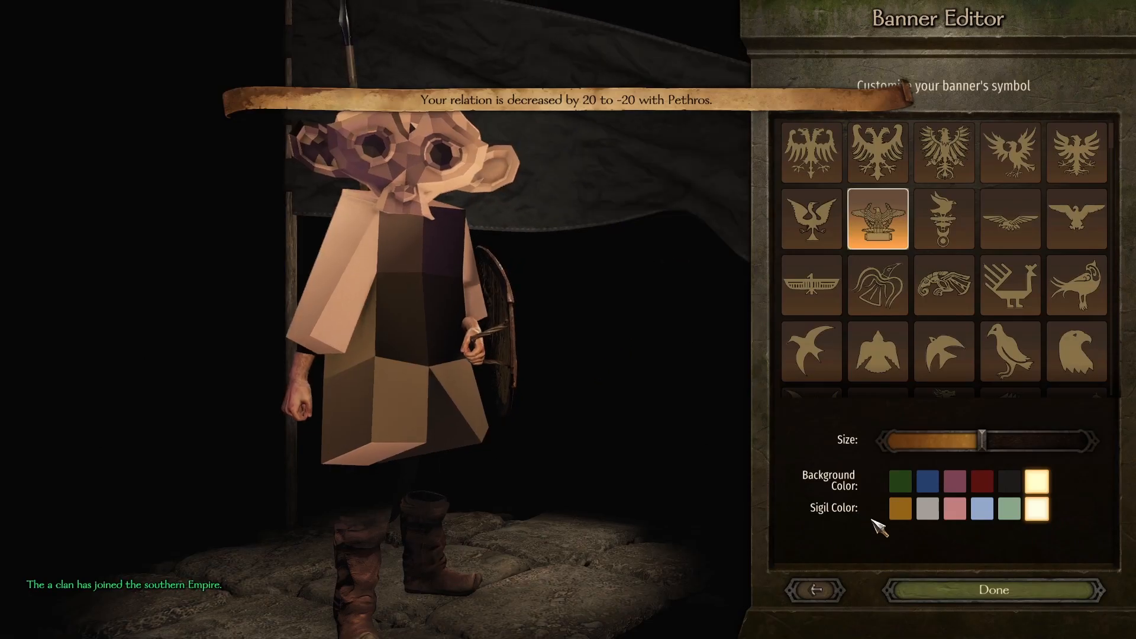
pyautogui.moveTo(574, 157); pyautogui.dragTo(496, 157)
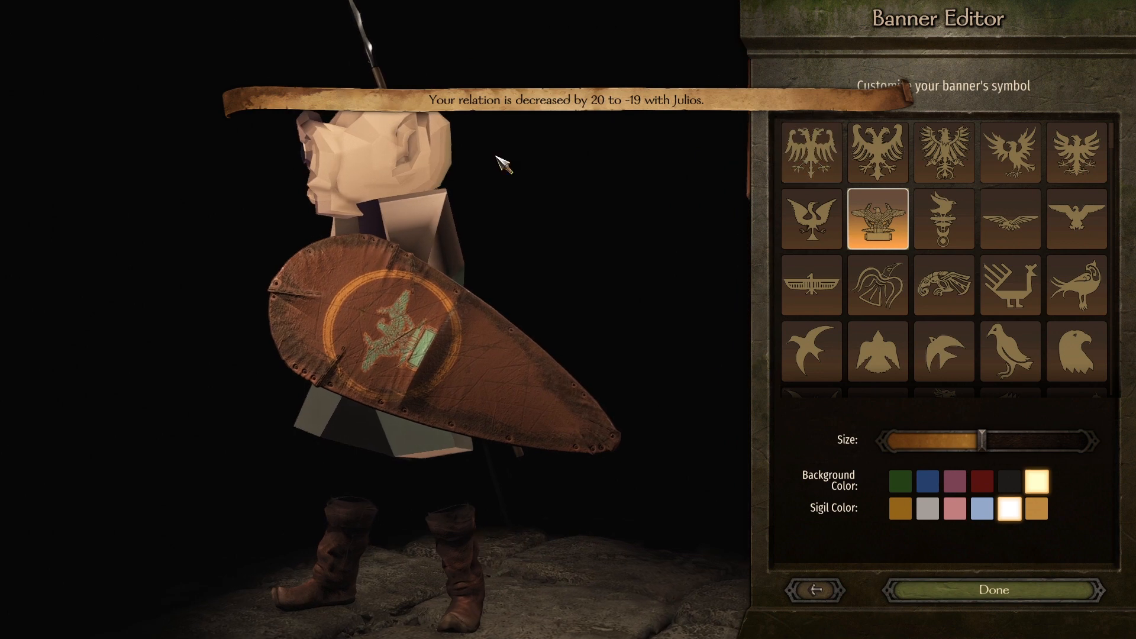
pyautogui.click(900, 481)
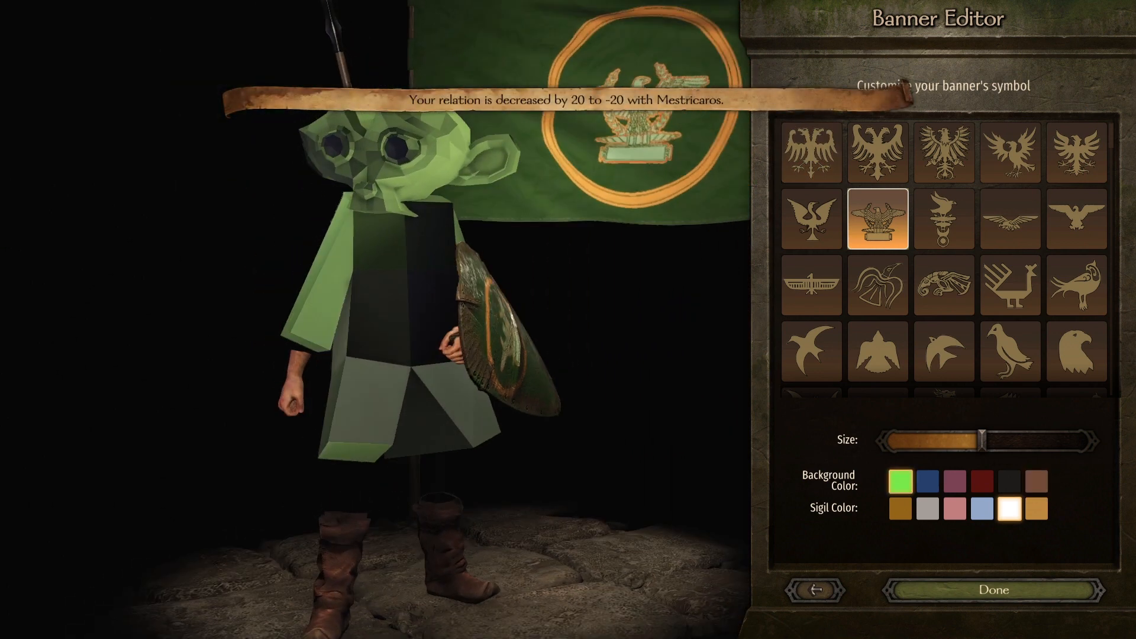
pyautogui.click(928, 481)
pyautogui.click(954, 481)
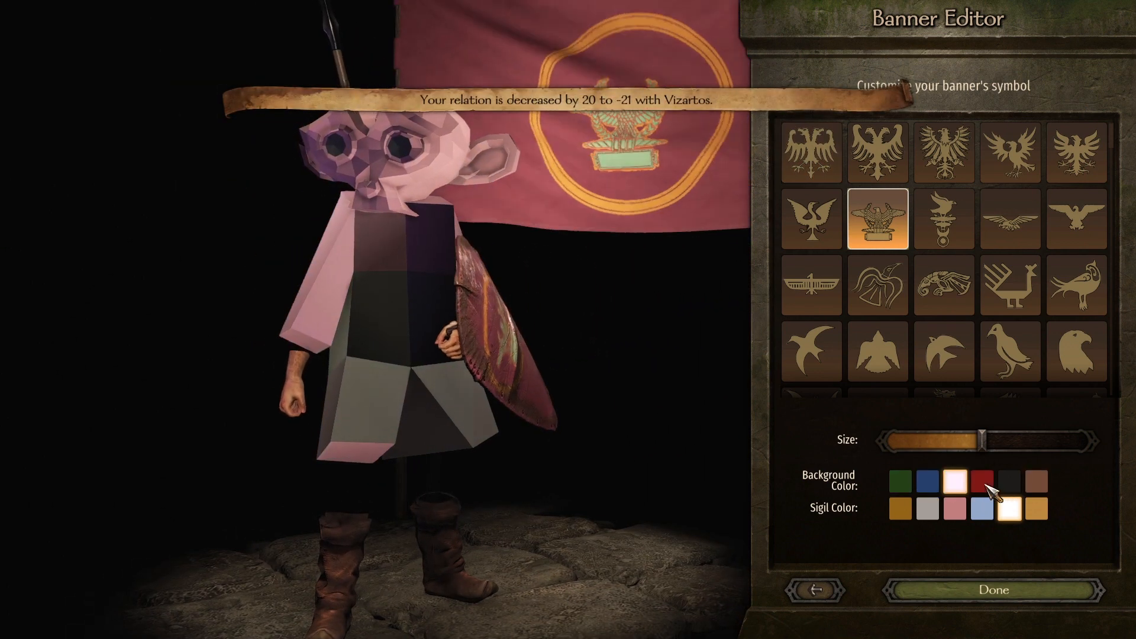
pyautogui.click(984, 482)
pyautogui.click(1009, 483)
pyautogui.click(1036, 482)
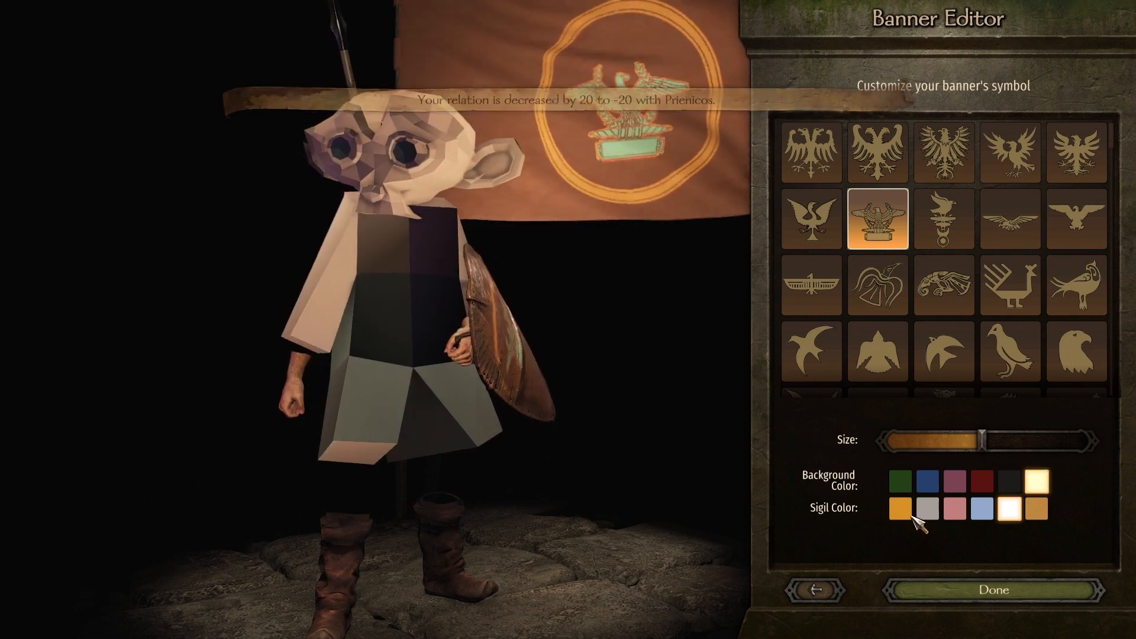
# Step: Try the gold, grey, pink, light blue and orange sigil colors against the brown background
pyautogui.click(908, 515)
pyautogui.click(927, 514)
pyautogui.click(955, 514)
pyautogui.click(982, 513)
pyautogui.click(1037, 509)
# Step: Compare the green, red and black backgrounds, then set the banner to a blue background with a gold sigil
pyautogui.click(901, 481)
pyautogui.click(932, 486)
pyautogui.click(983, 482)
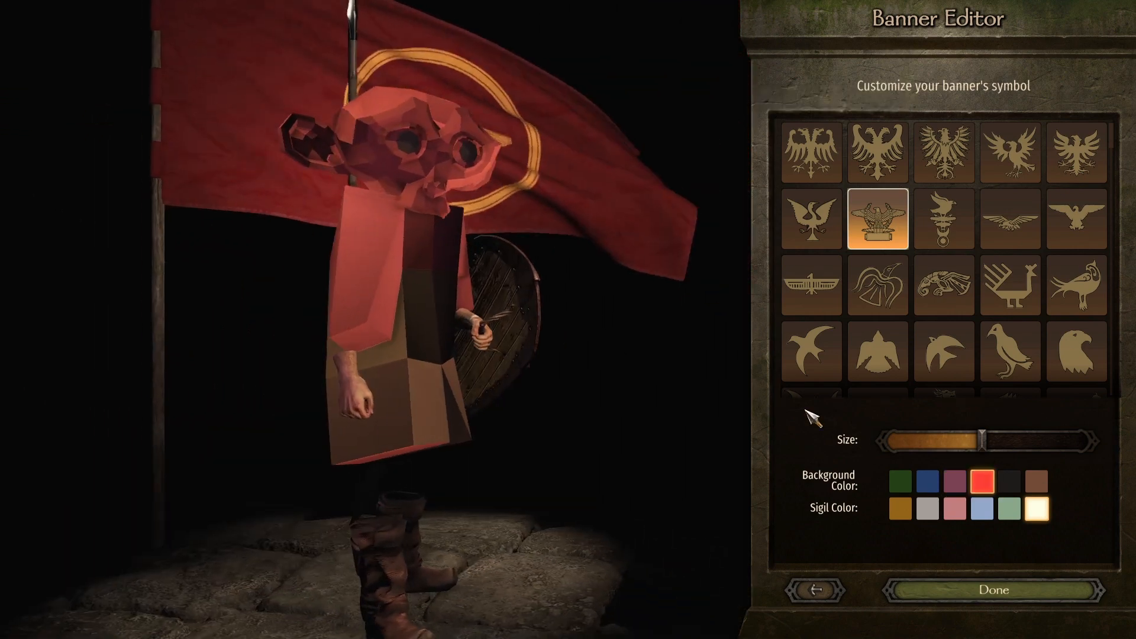
pyautogui.click(1008, 480)
pyautogui.click(928, 481)
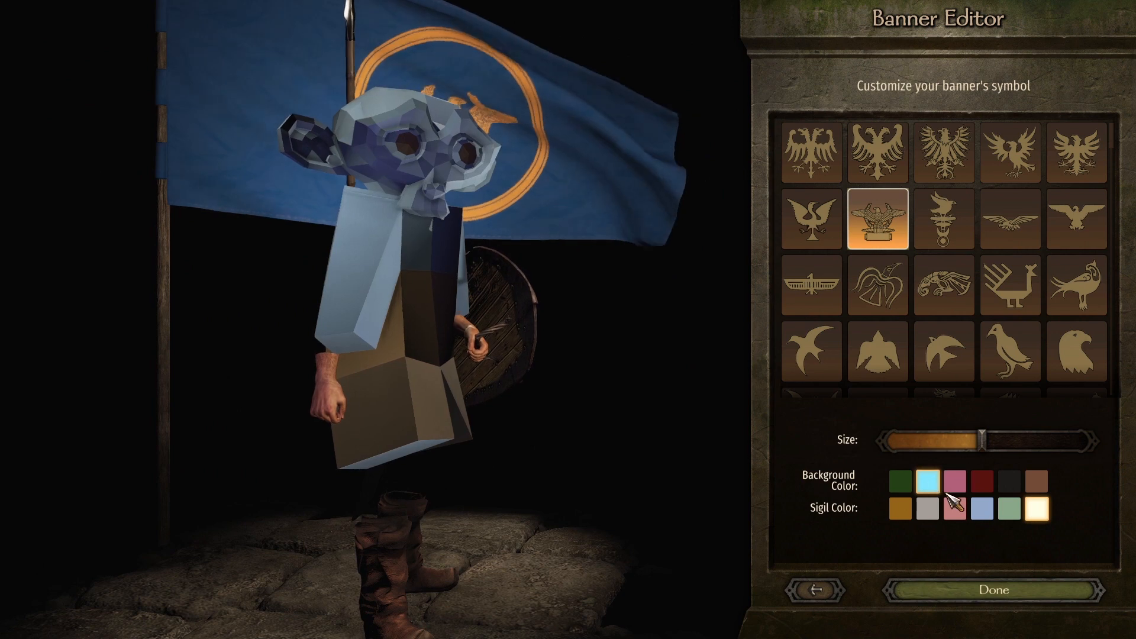
pyautogui.click(901, 508)
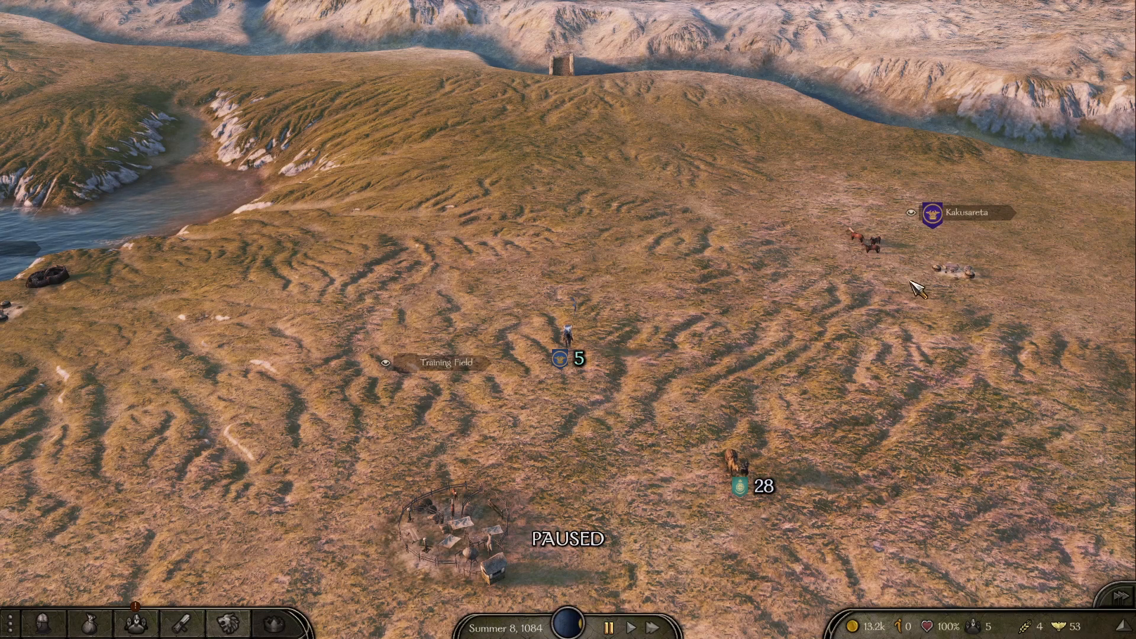
# Step: Travel to the village of Kakusareta, take a walk through its lands and dismount from the horse
pyautogui.scroll(3, 698, 347)
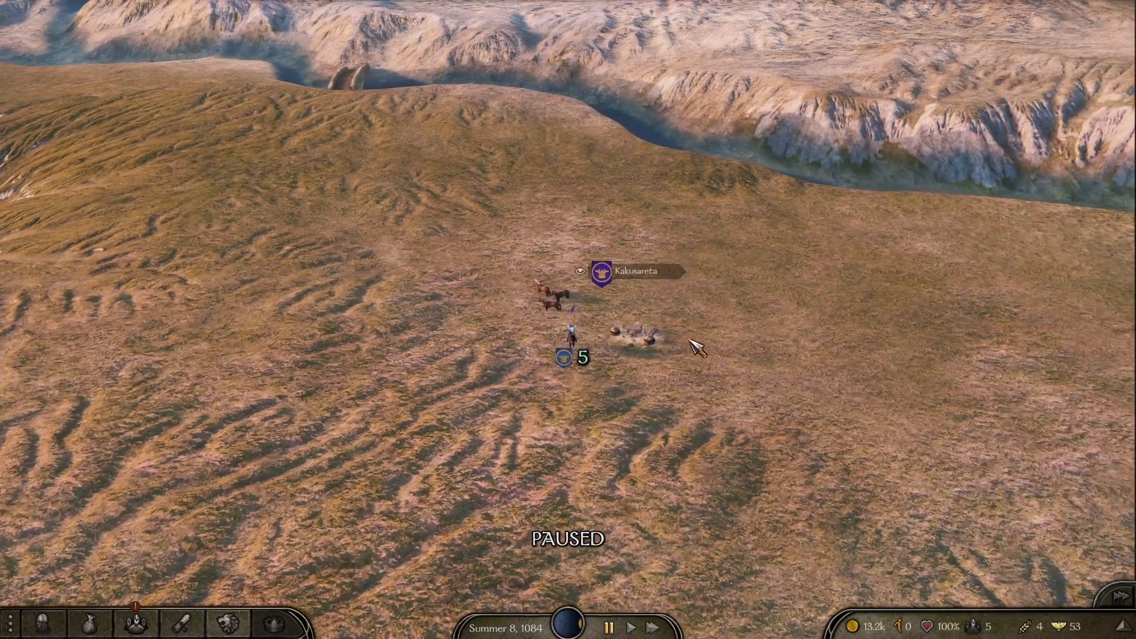
pyautogui.click(634, 336)
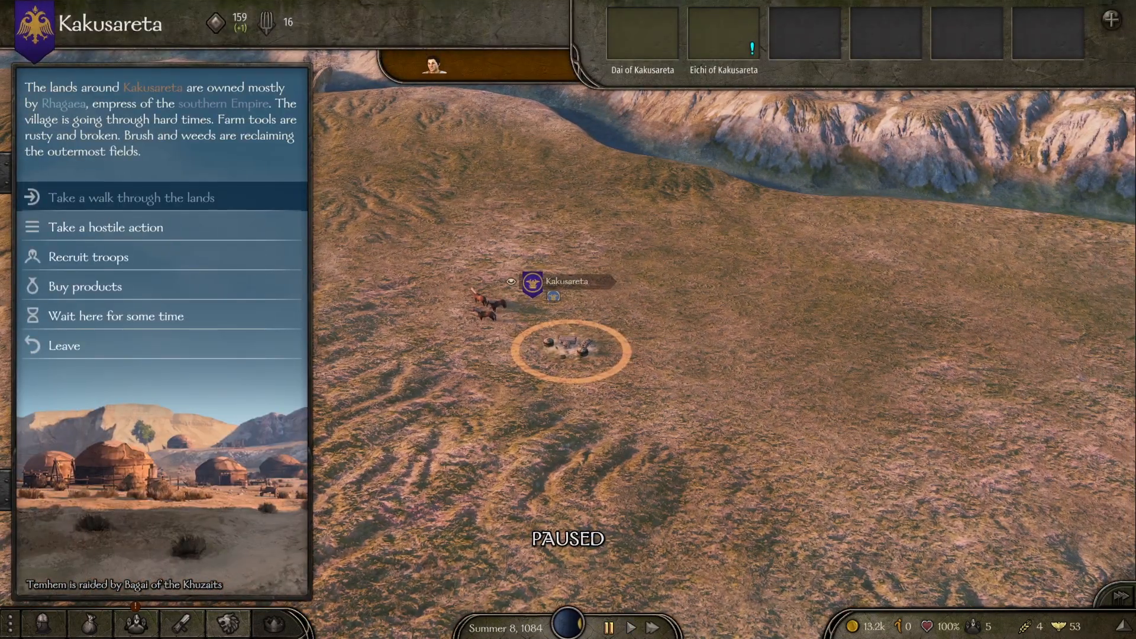
pyautogui.click(130, 198)
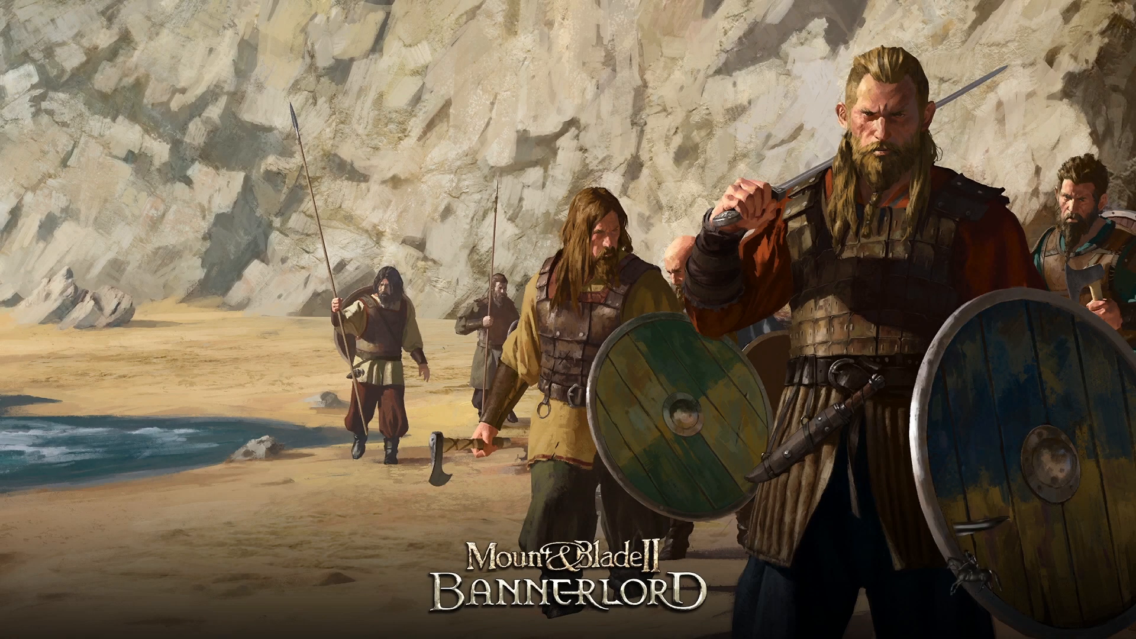
pyautogui.press('f')
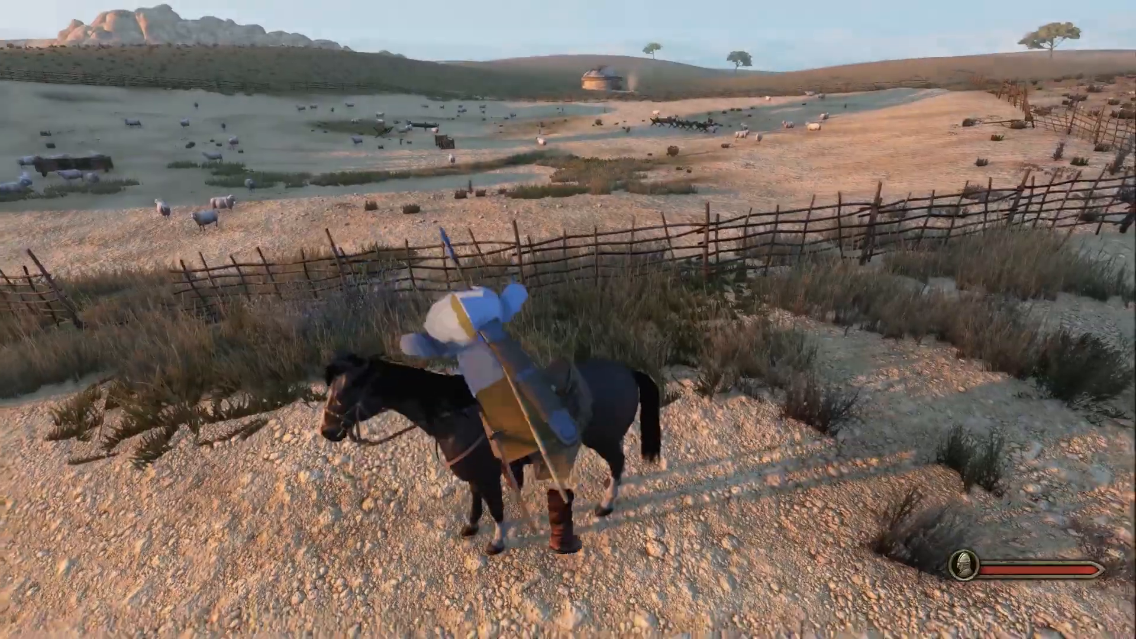
# Step: Walk the character around the village fields to examine the monkey head and box armor in motion
pyautogui.press('w')
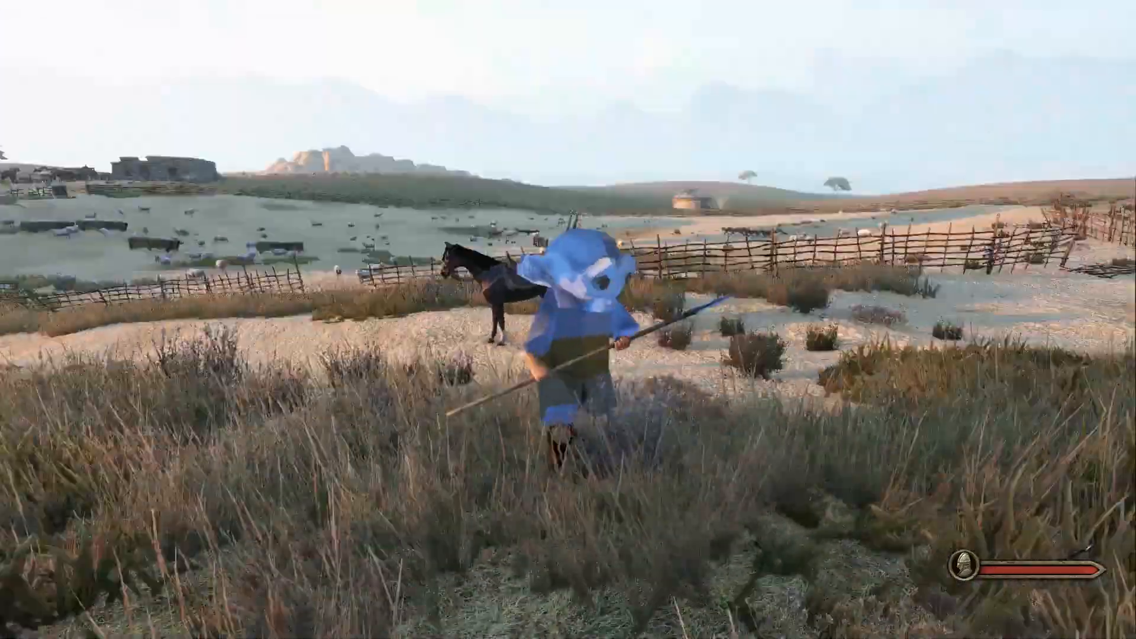
pyautogui.press('w')
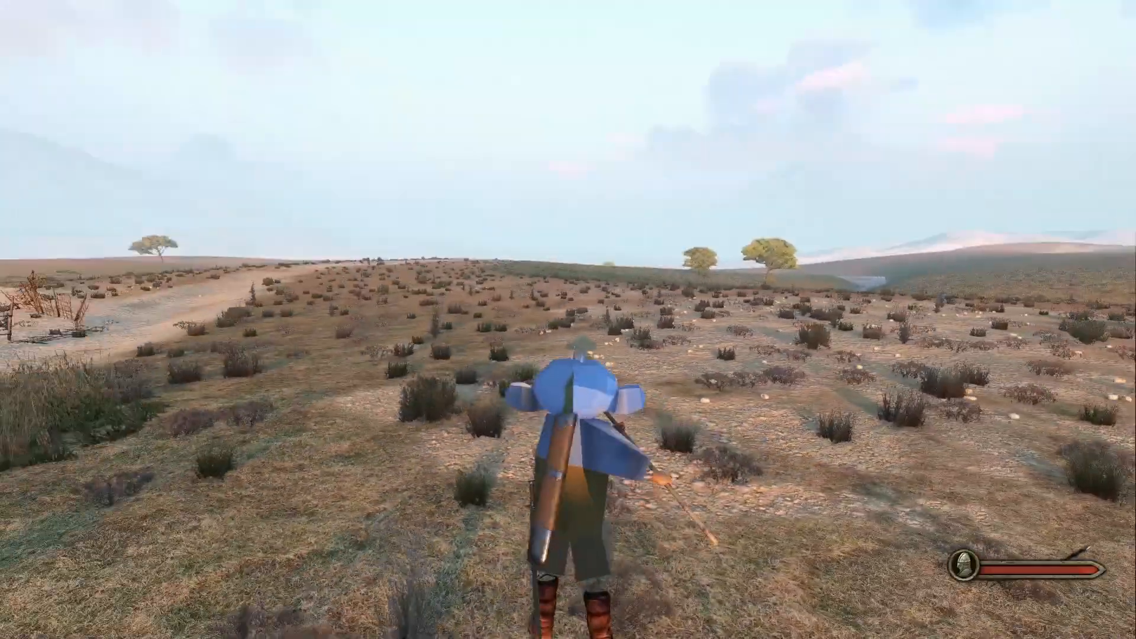
pyautogui.press('w')
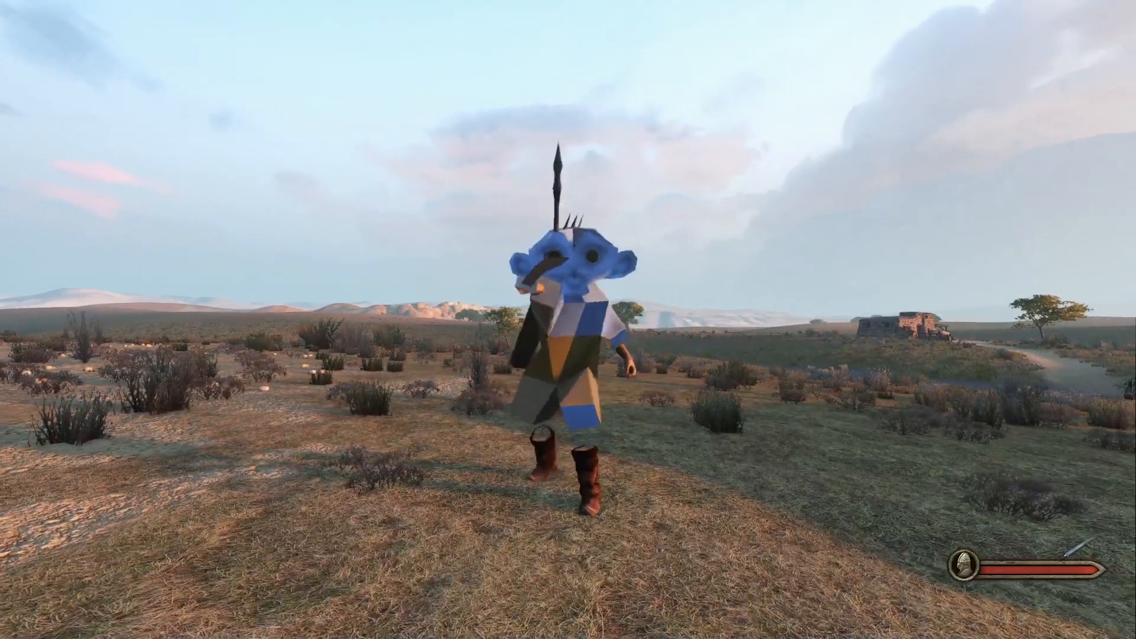
pyautogui.scroll(1, 568, 320)
pyautogui.press('w')
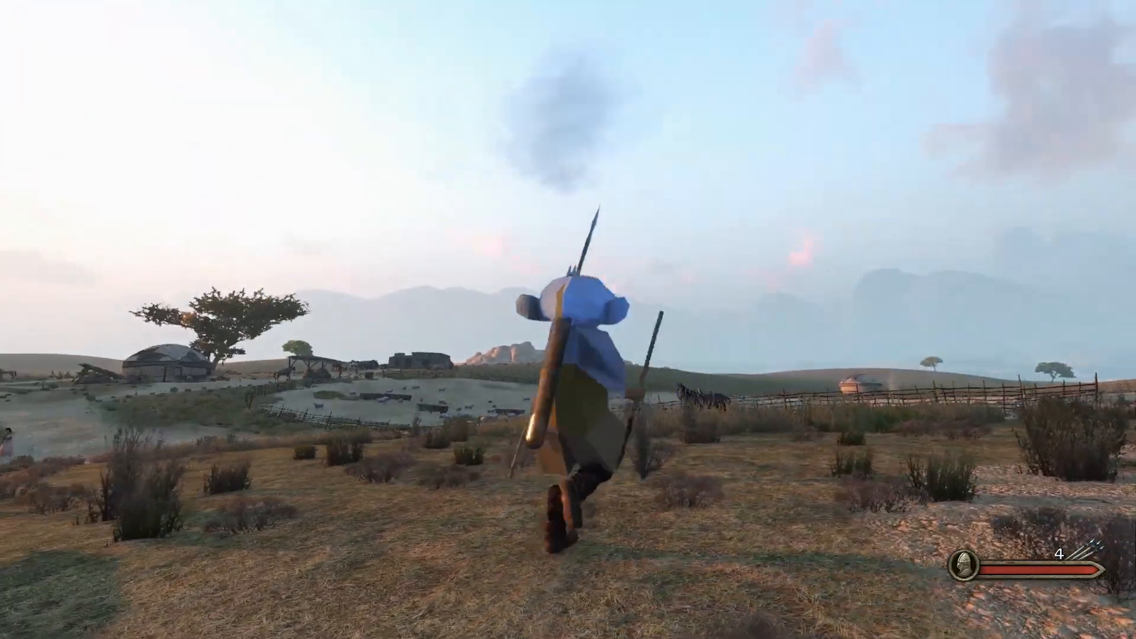
# Step: Throw all the javelins, including one while jumping, to test how the armor deforms during attack animations
pyautogui.click(568, 320)
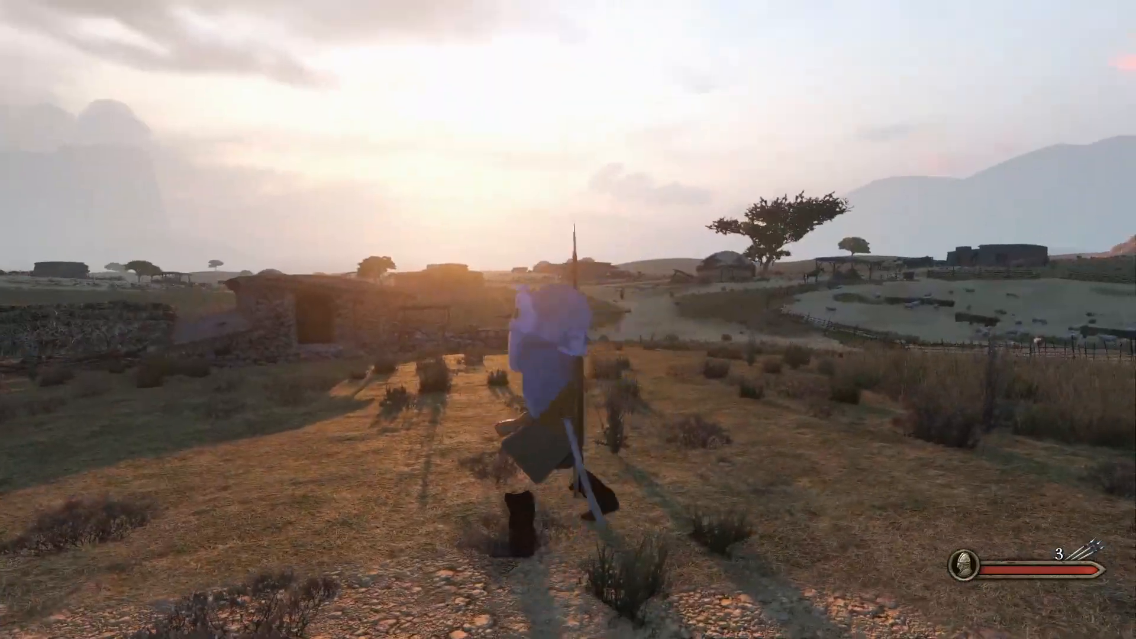
pyautogui.click(568, 319)
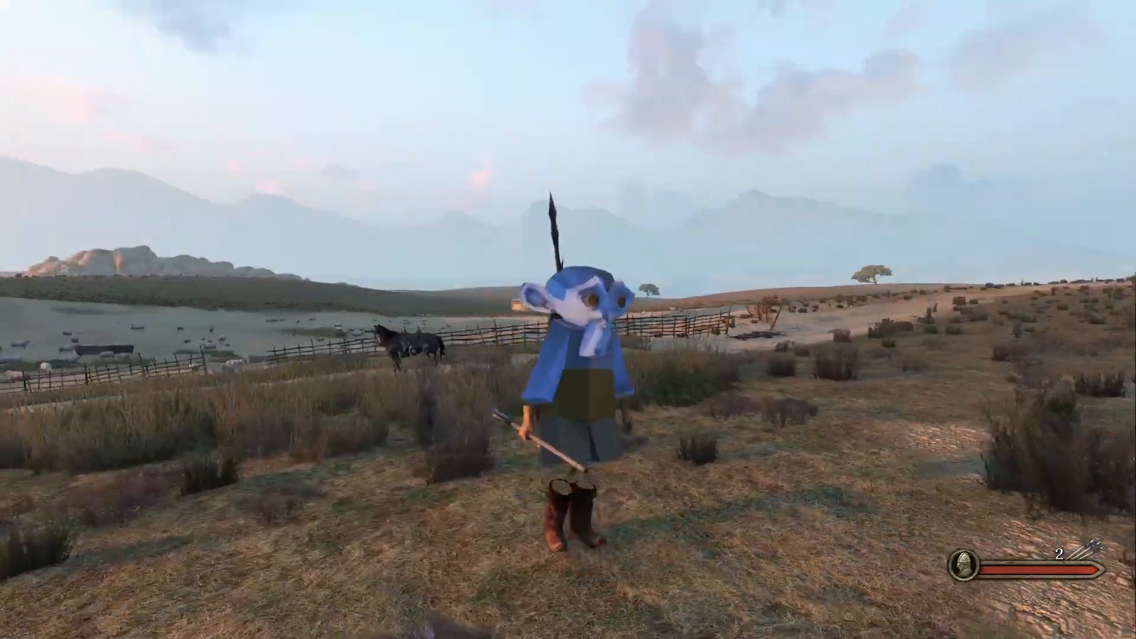
pyautogui.click(568, 320)
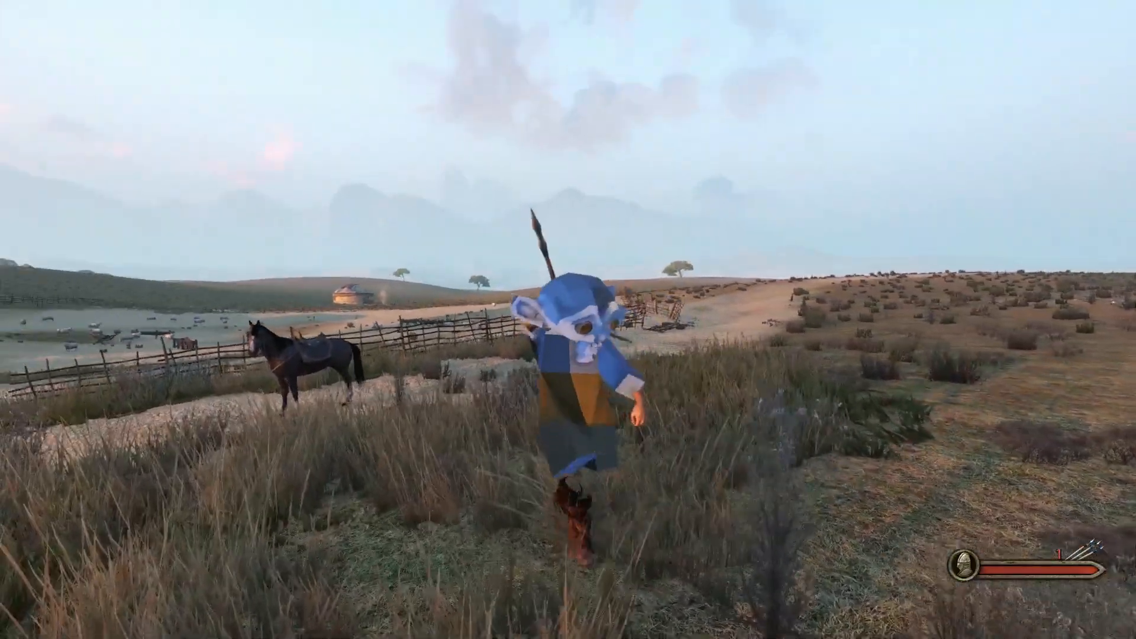
pyautogui.click(568, 320)
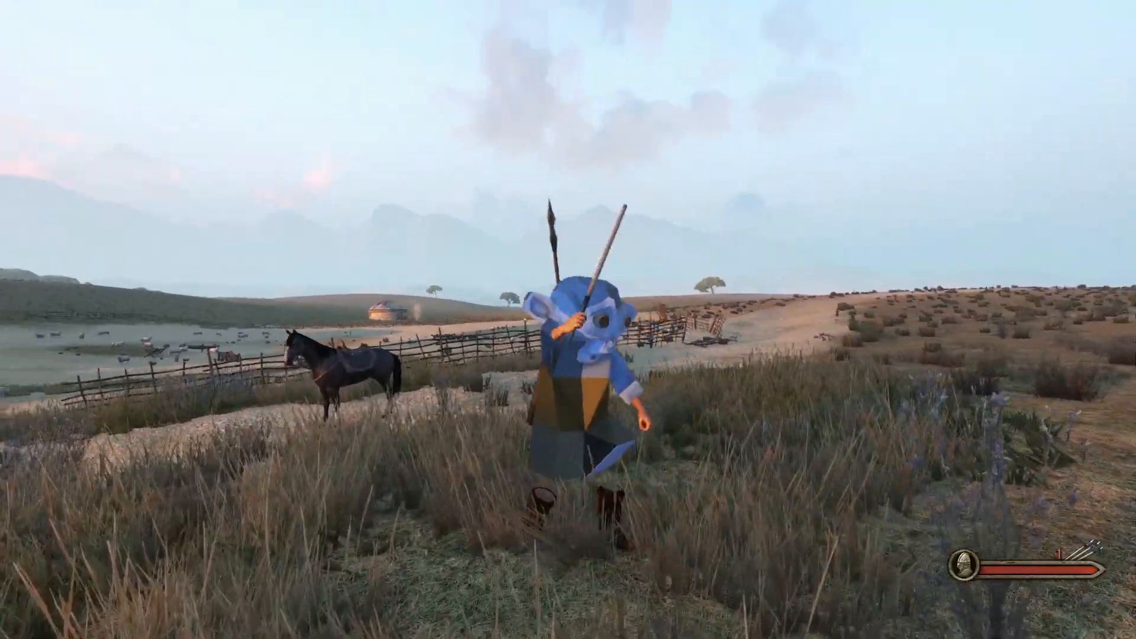
pyautogui.press('space')
pyautogui.click(568, 319)
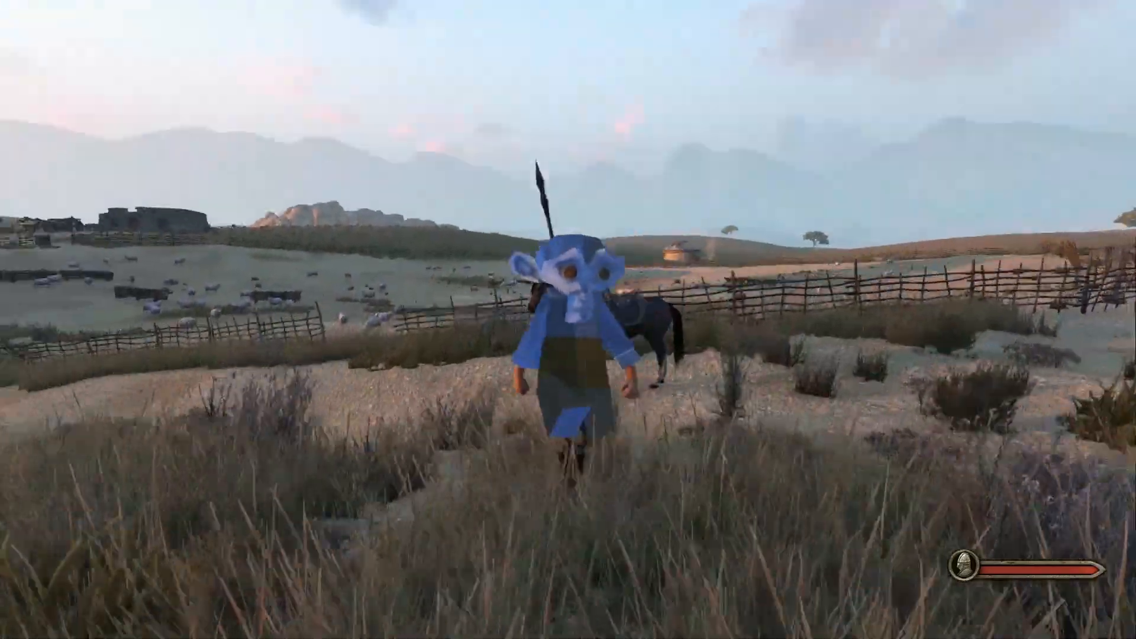
pyautogui.press('s')
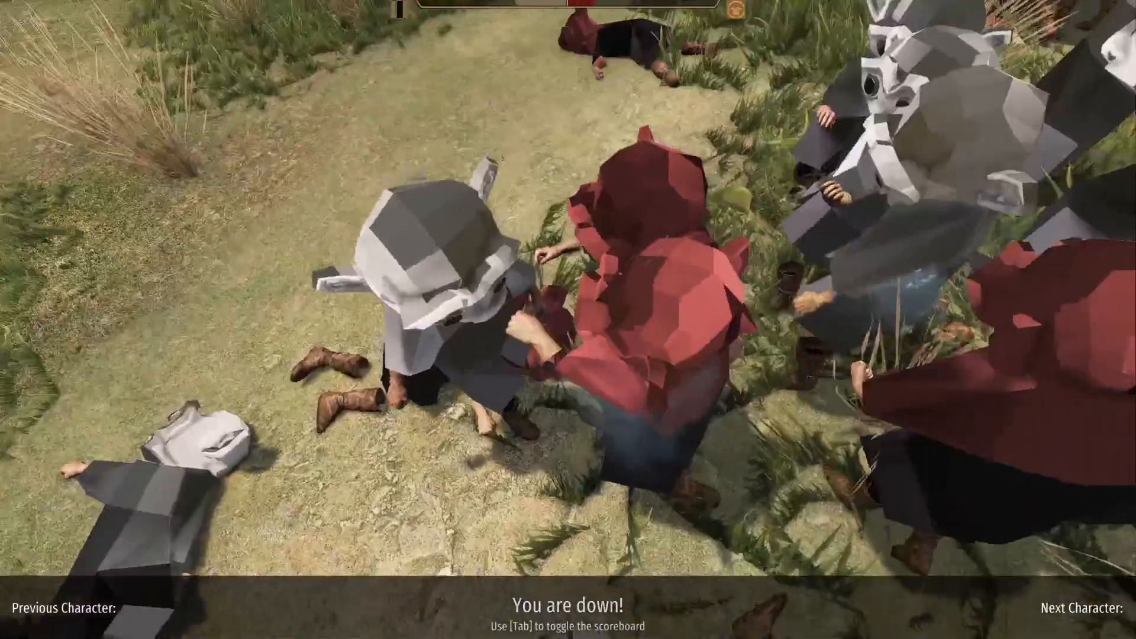
# Step: Check the battle scoreboard for the Monkey Wacky Troop armies and return to the battle view
pyautogui.press('Tab')
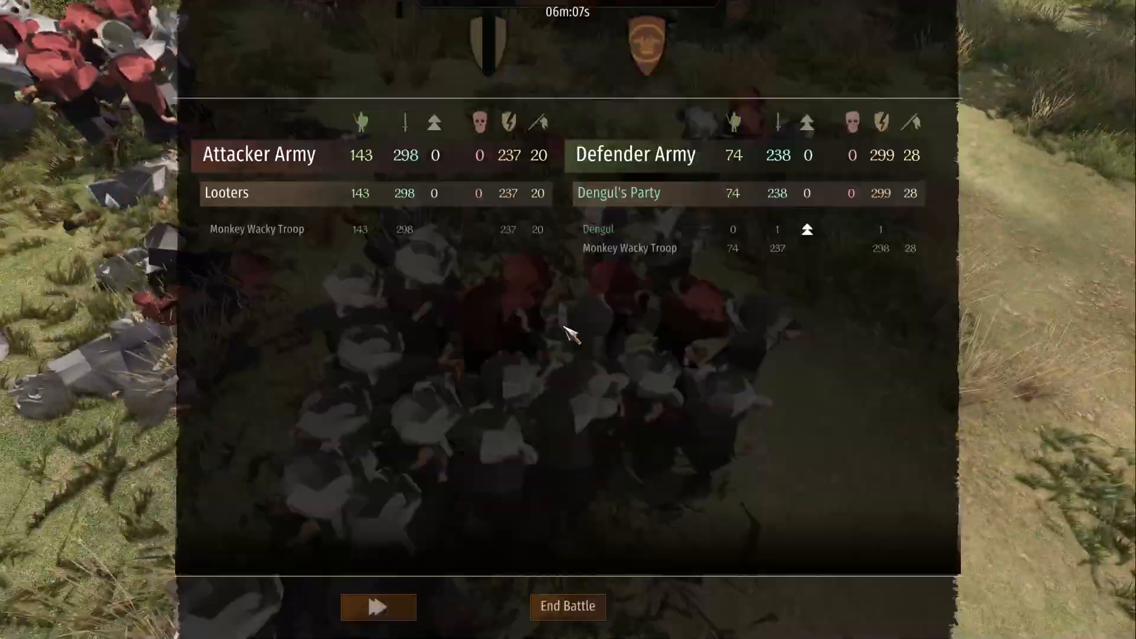
pyautogui.press('Tab')
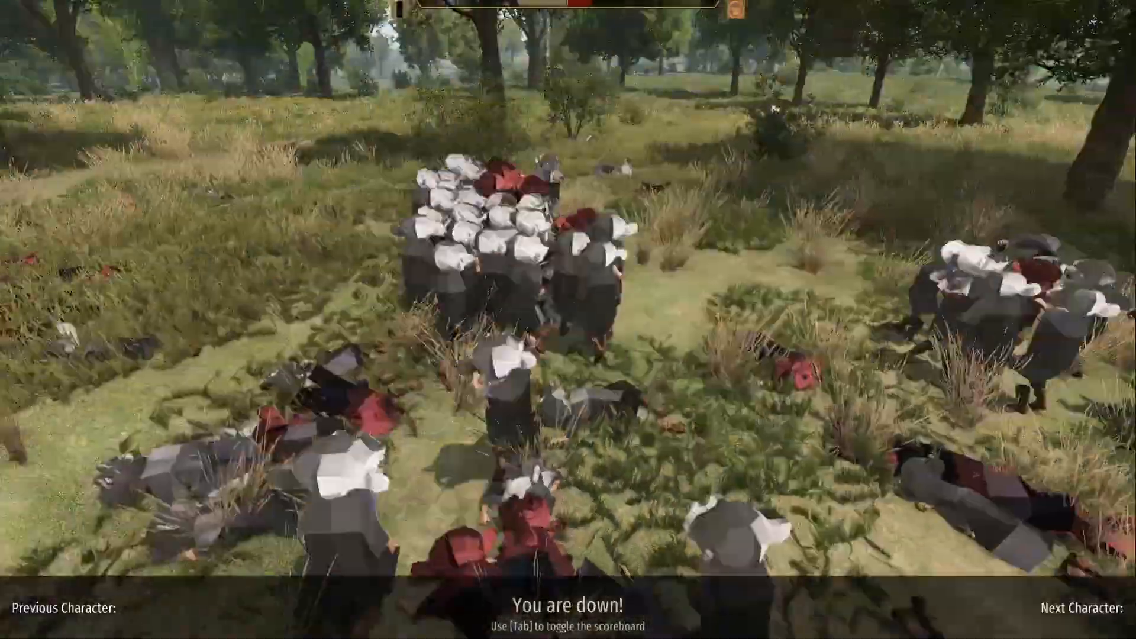